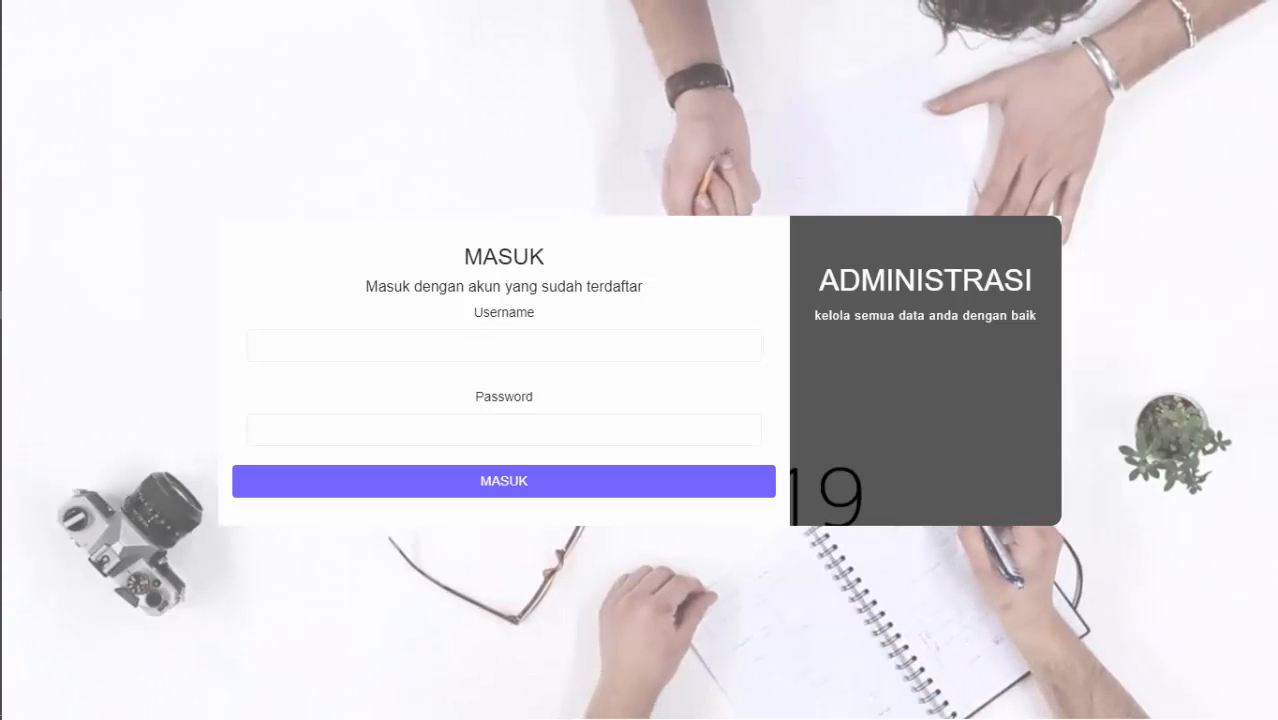
Log in to ADM with the saved admin username and the account password.
left_click(400, 337)
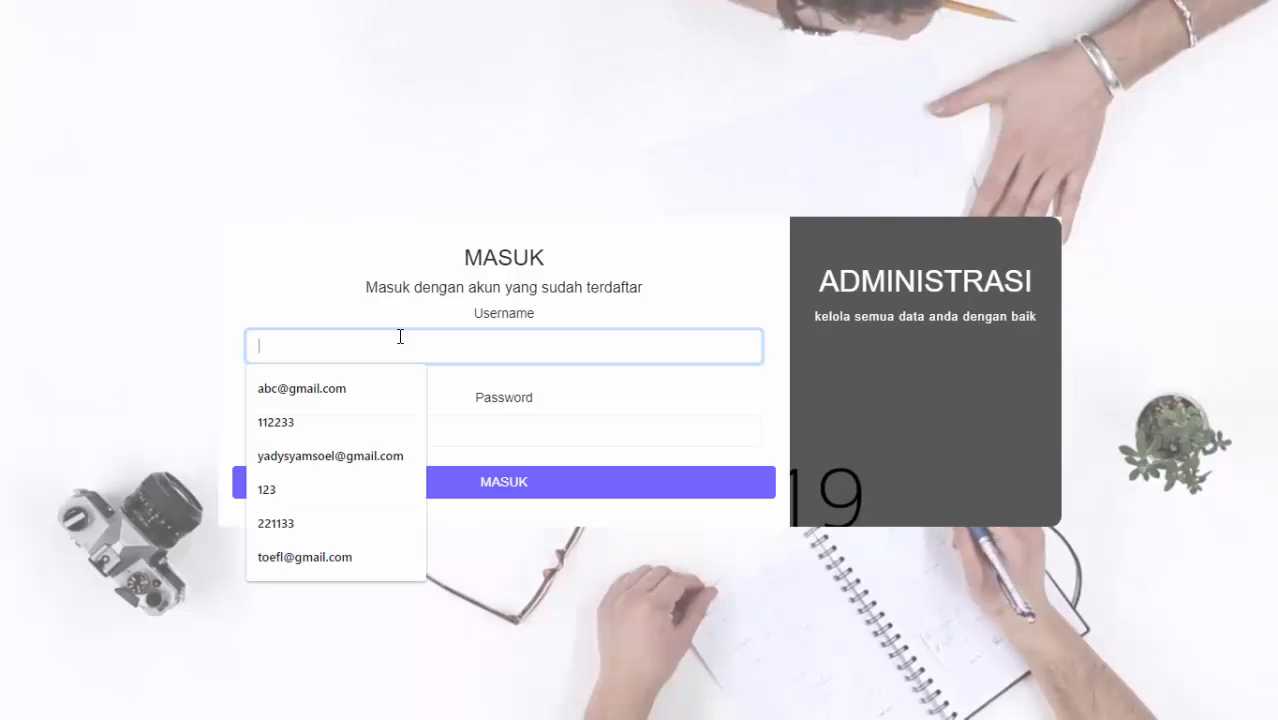
left_click(380, 388)
left_click(374, 431)
type("12")
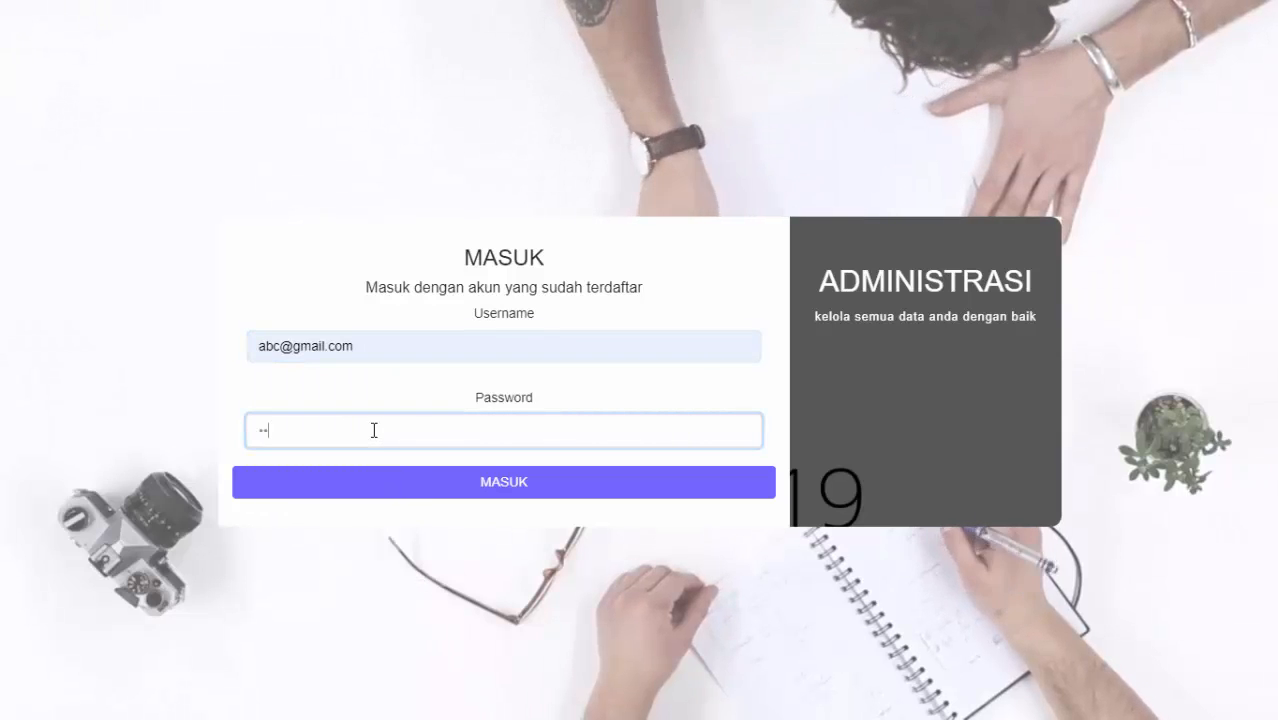
type("3")
left_click(363, 312)
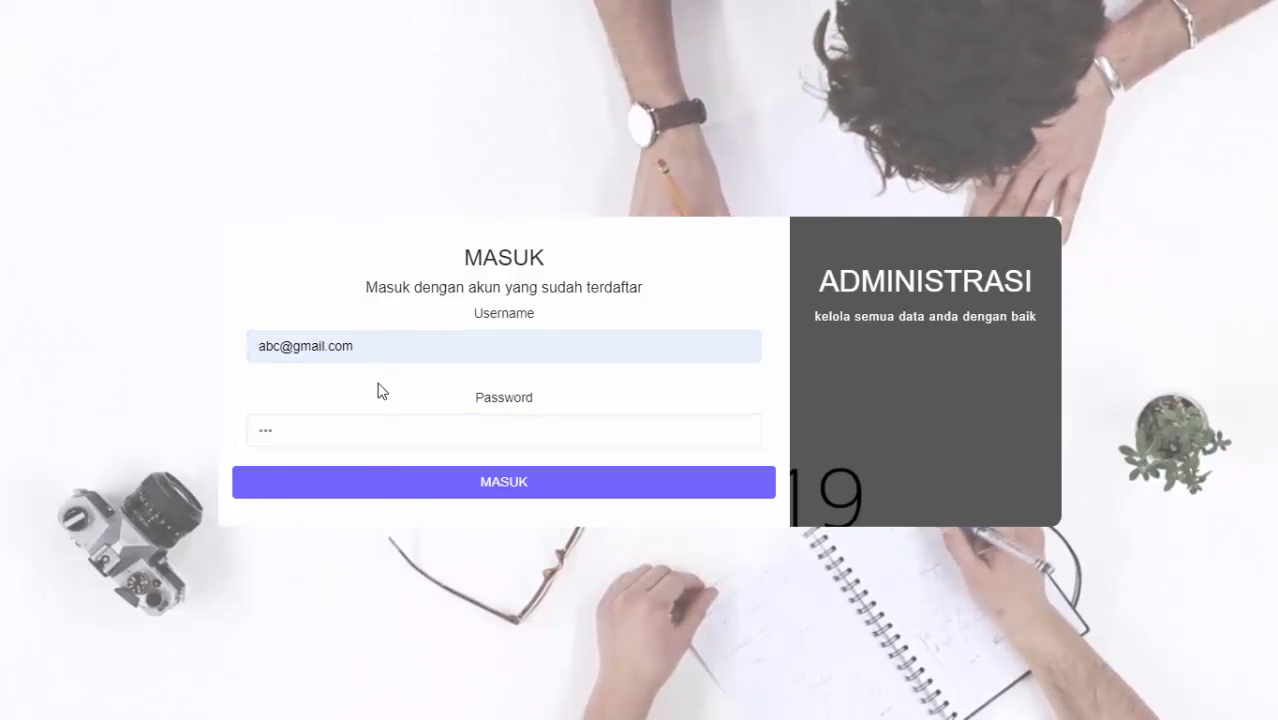
left_click(435, 480)
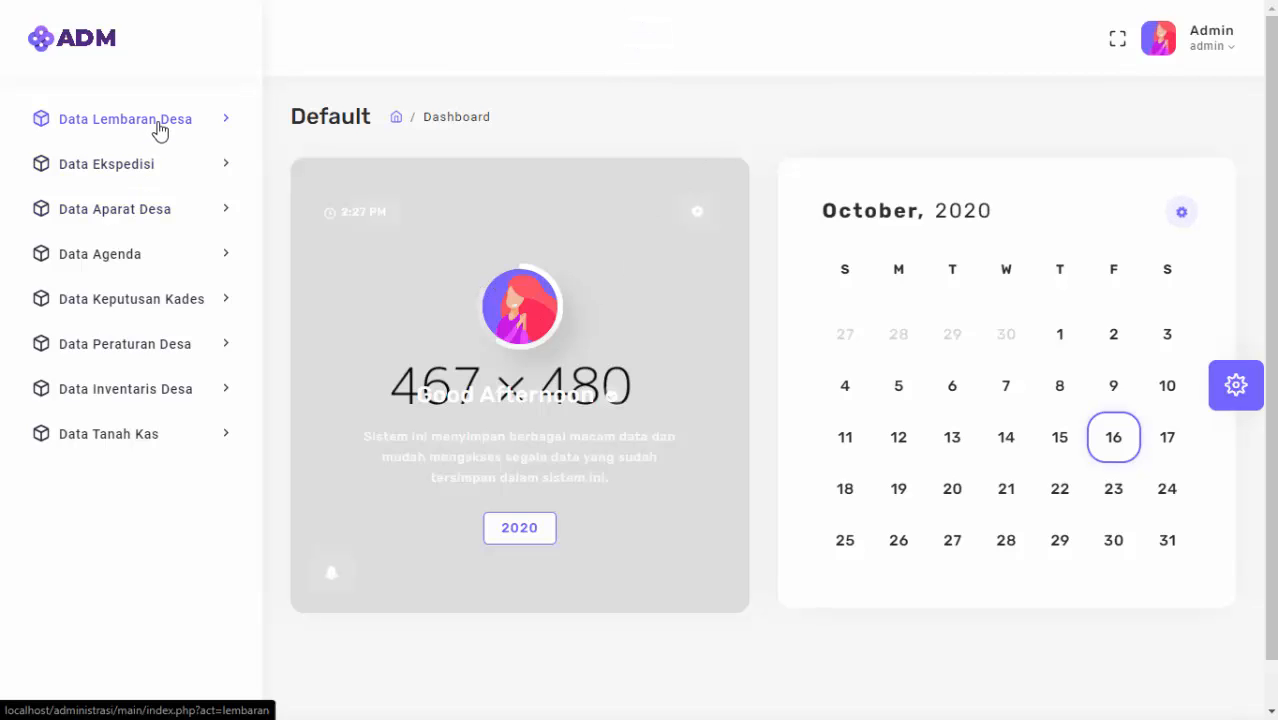
Start a new Peraturan Desa record in Data Lembaran Desa with enacted number 12435.
left_click(160, 131)
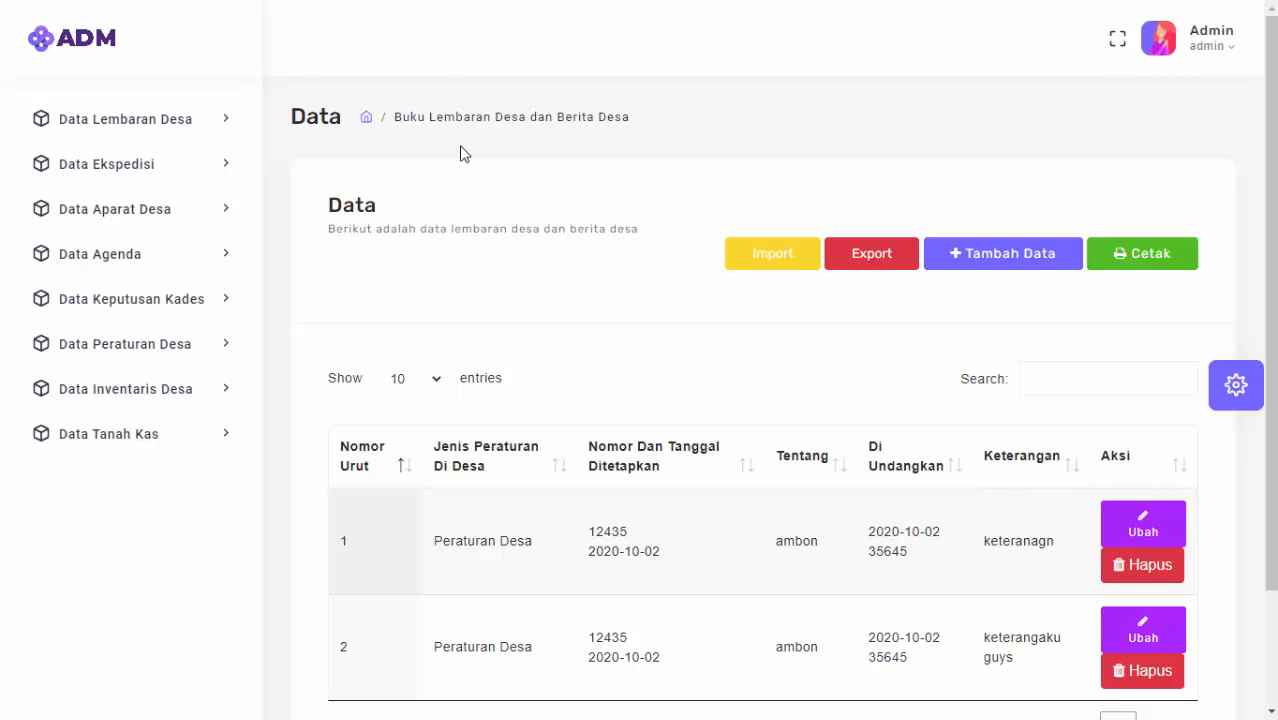
left_click(980, 258)
left_click(590, 360)
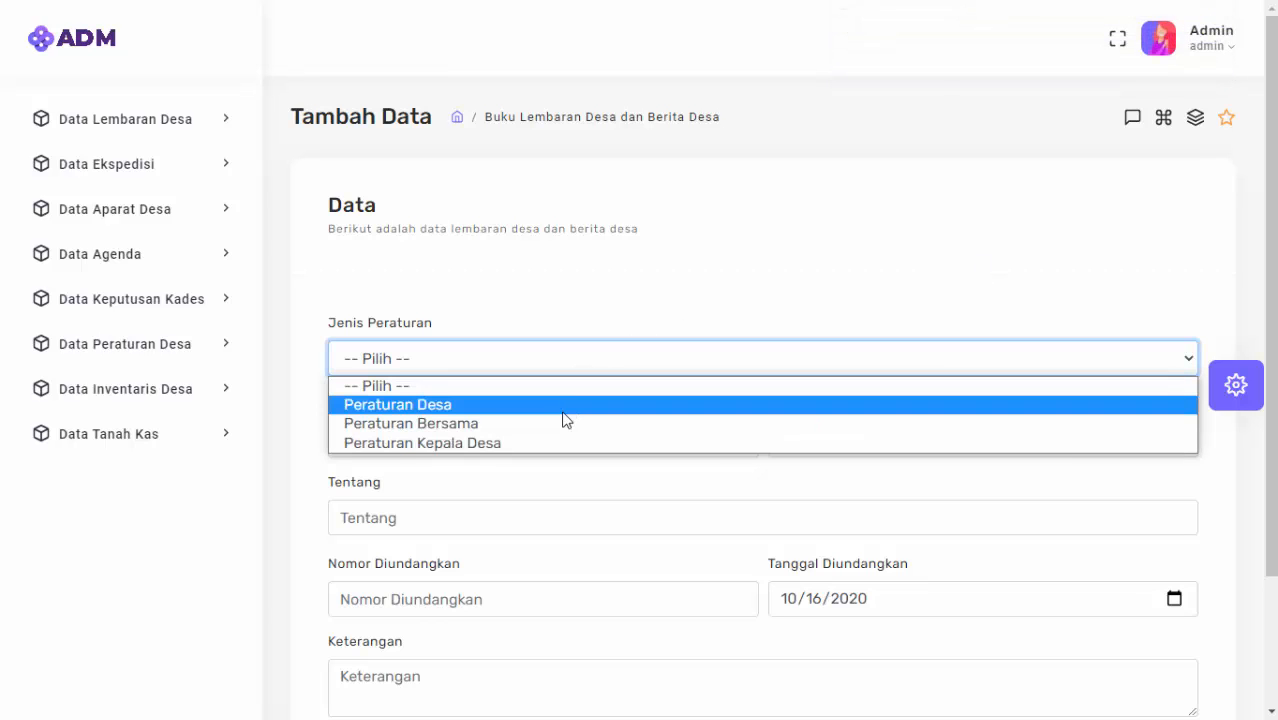
left_click(562, 408)
left_click(489, 441)
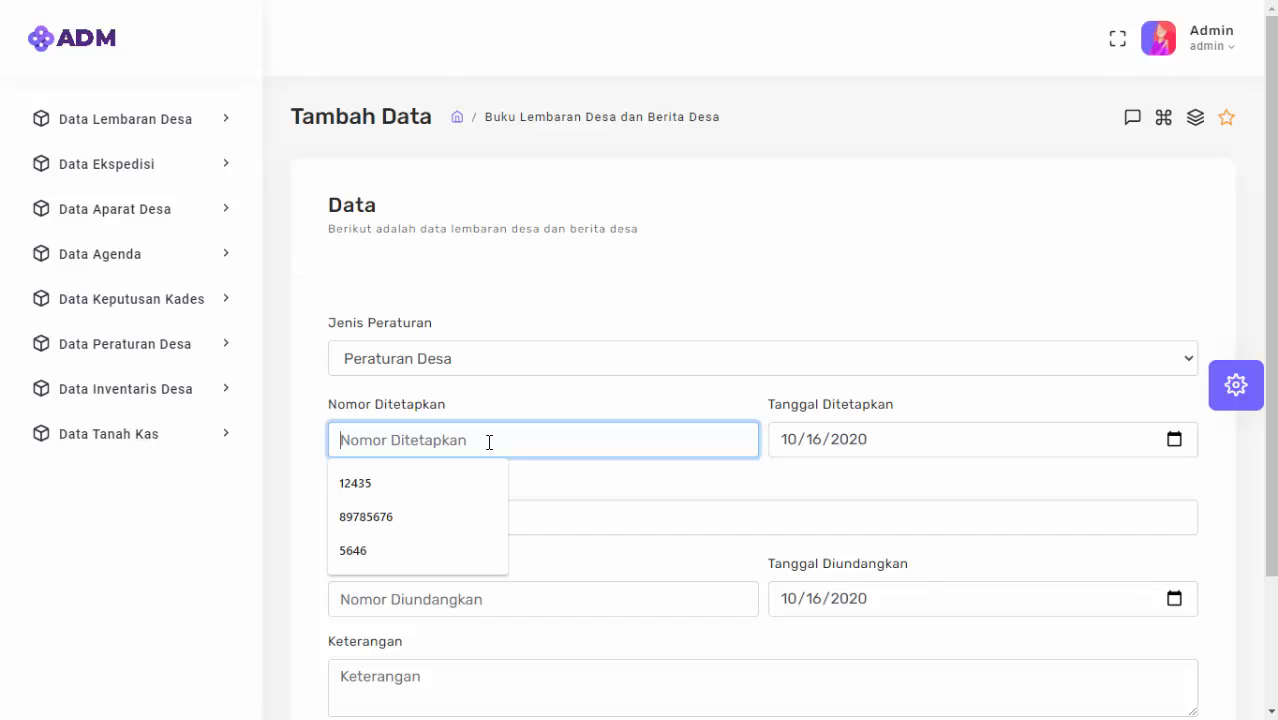
left_click(433, 483)
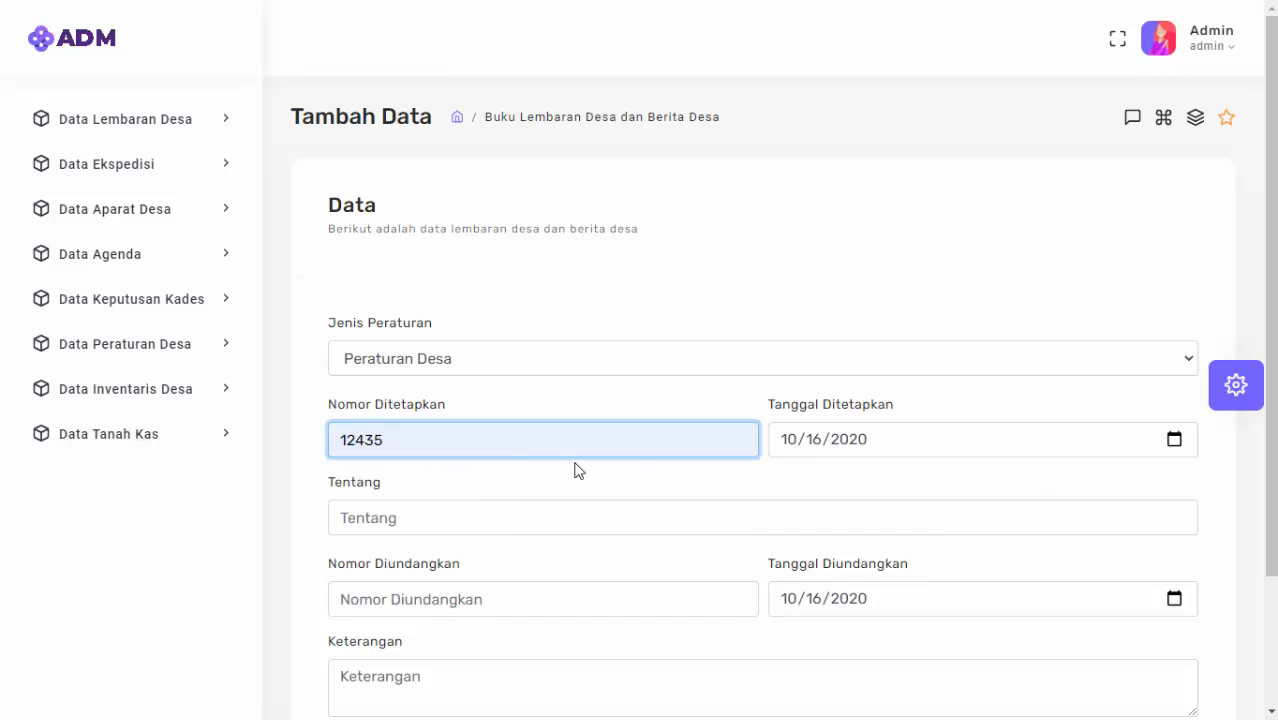
Enter subject ABC, promulgation number 321 and remark Kt, then save the record.
left_click(467, 506)
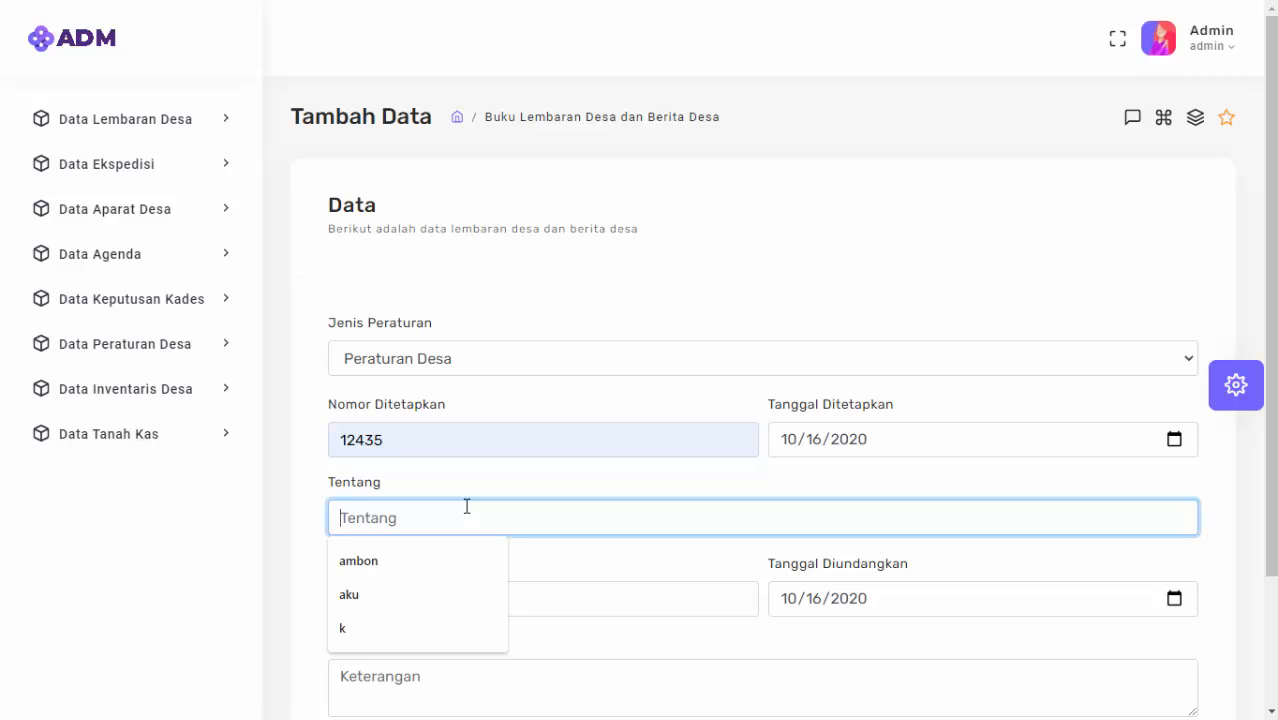
type("ABC")
key("Tab")
scroll(440, 510, "down", 1)
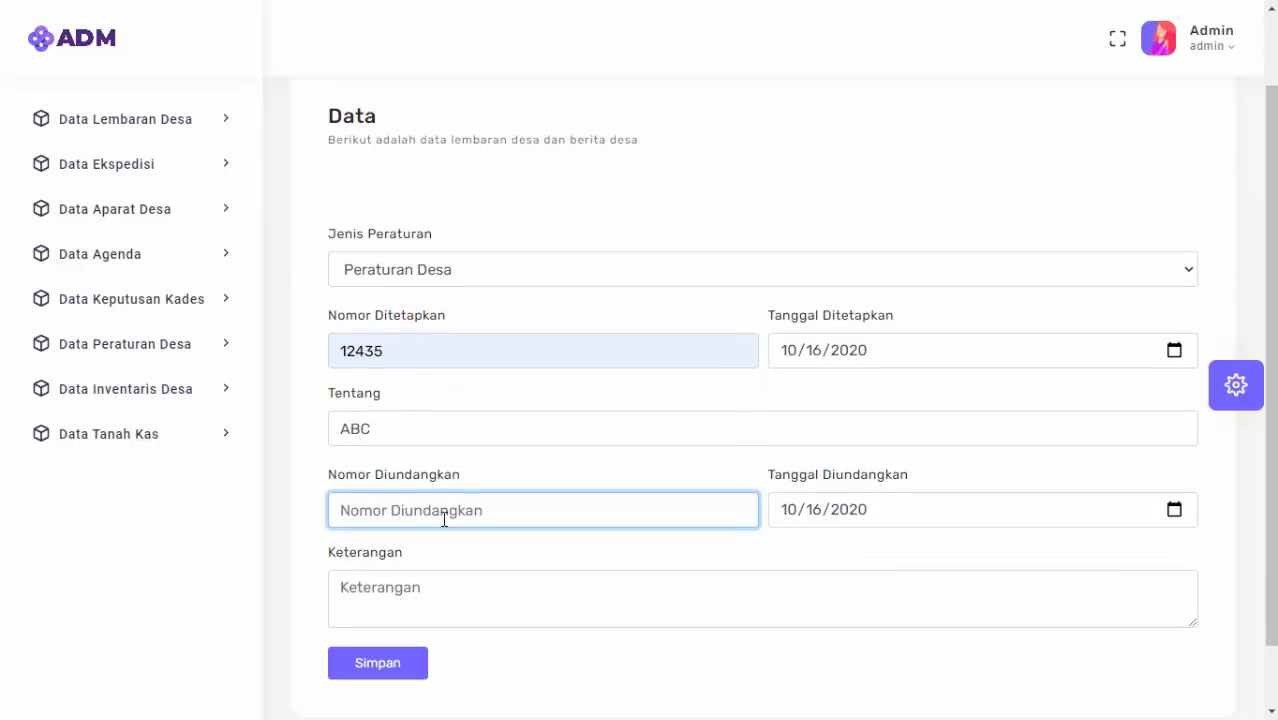
type("321")
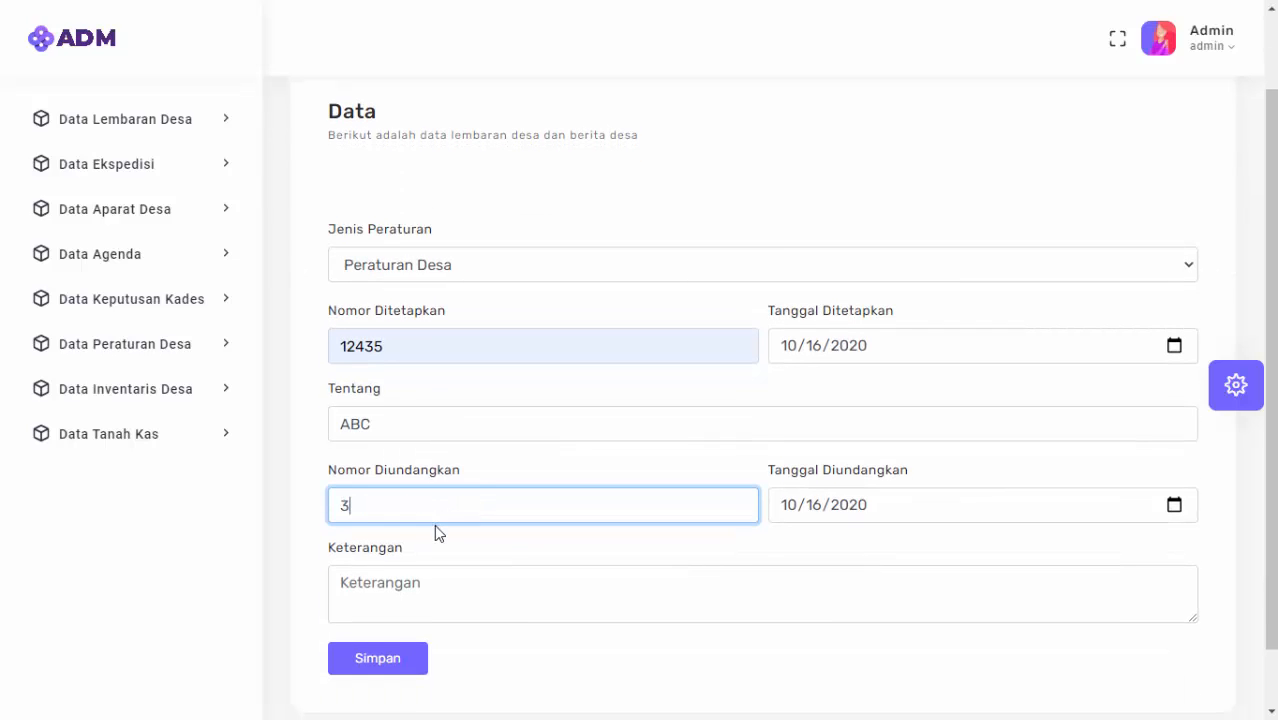
left_click(647, 585)
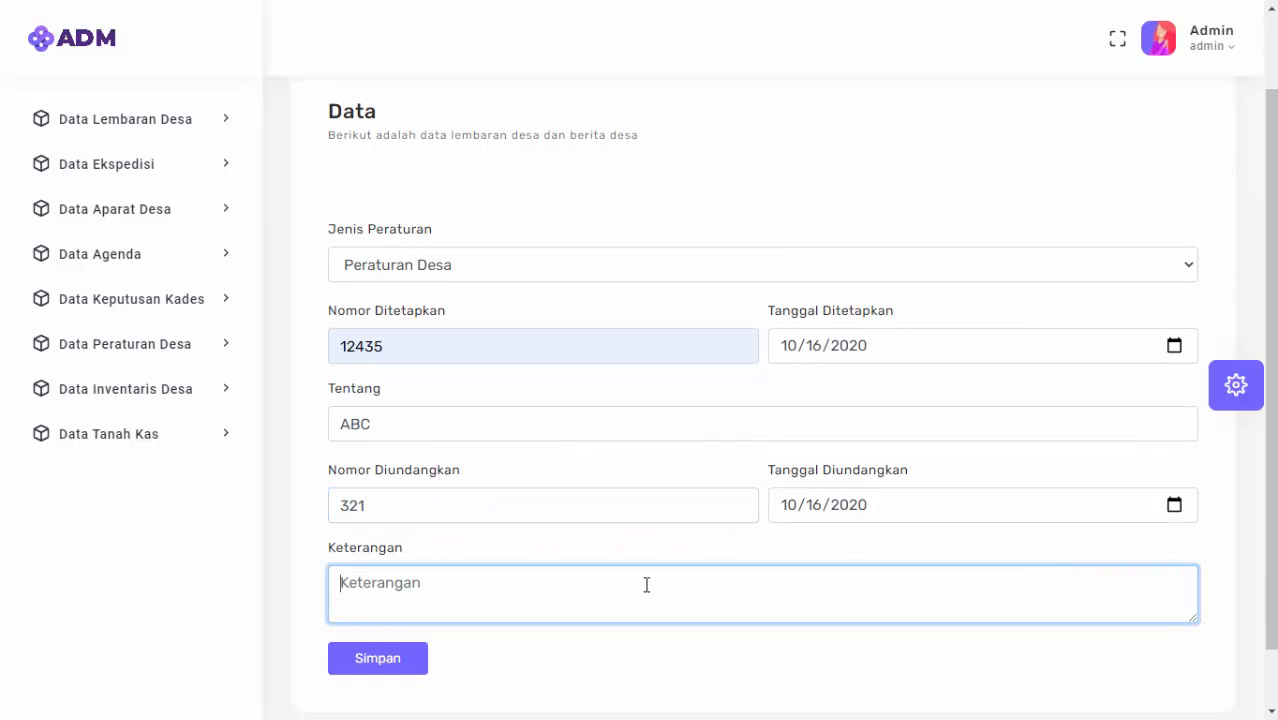
type("Kt")
left_click(396, 660)
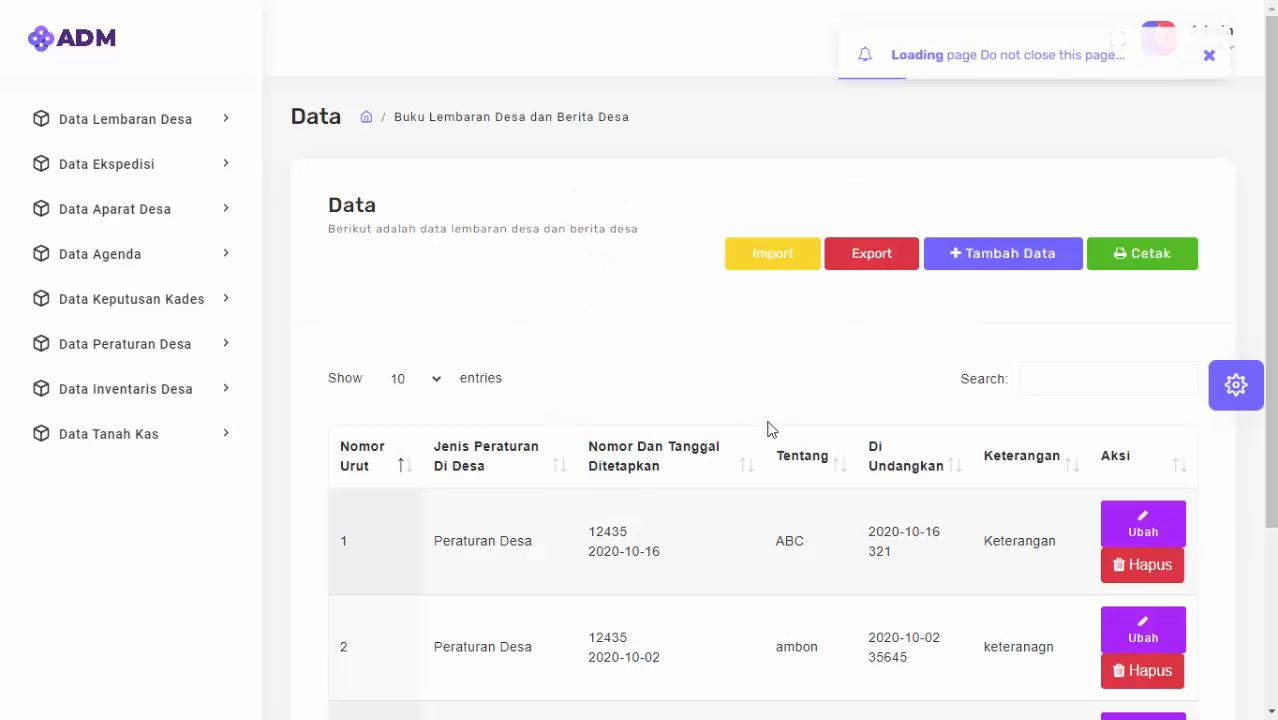
scroll(741, 446, "down", 3)
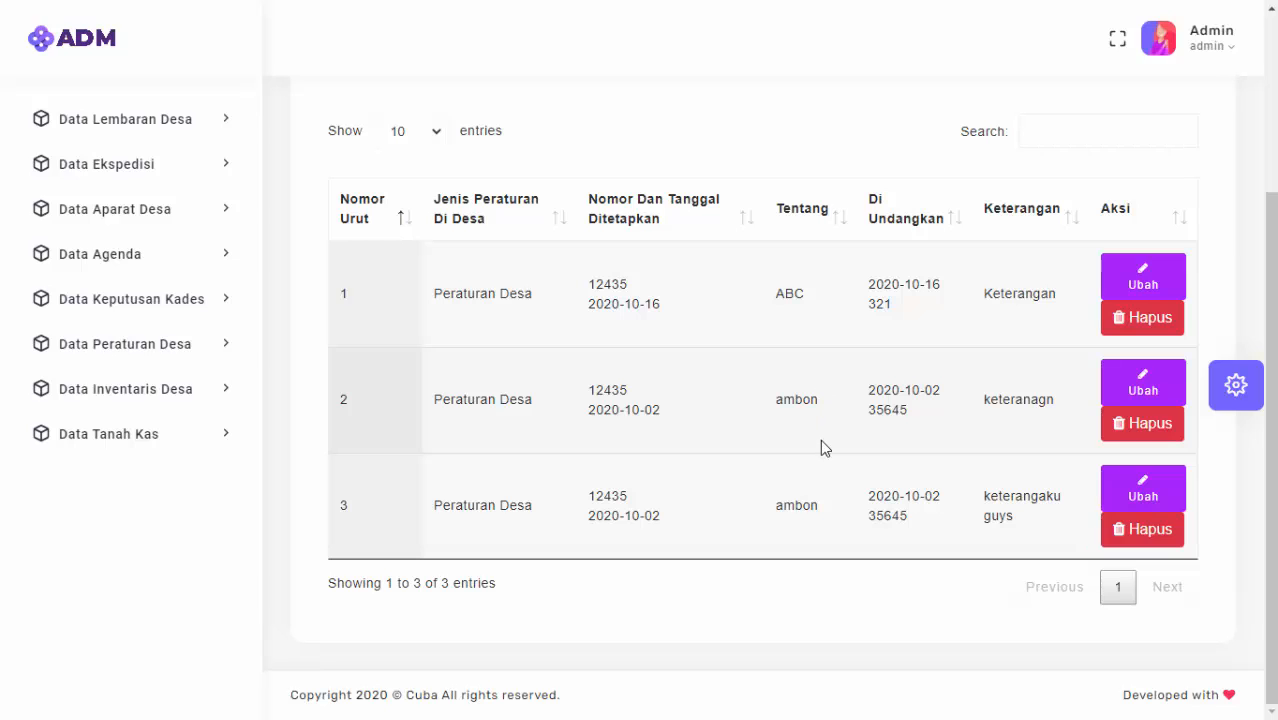
scroll(925, 386, "up", 3)
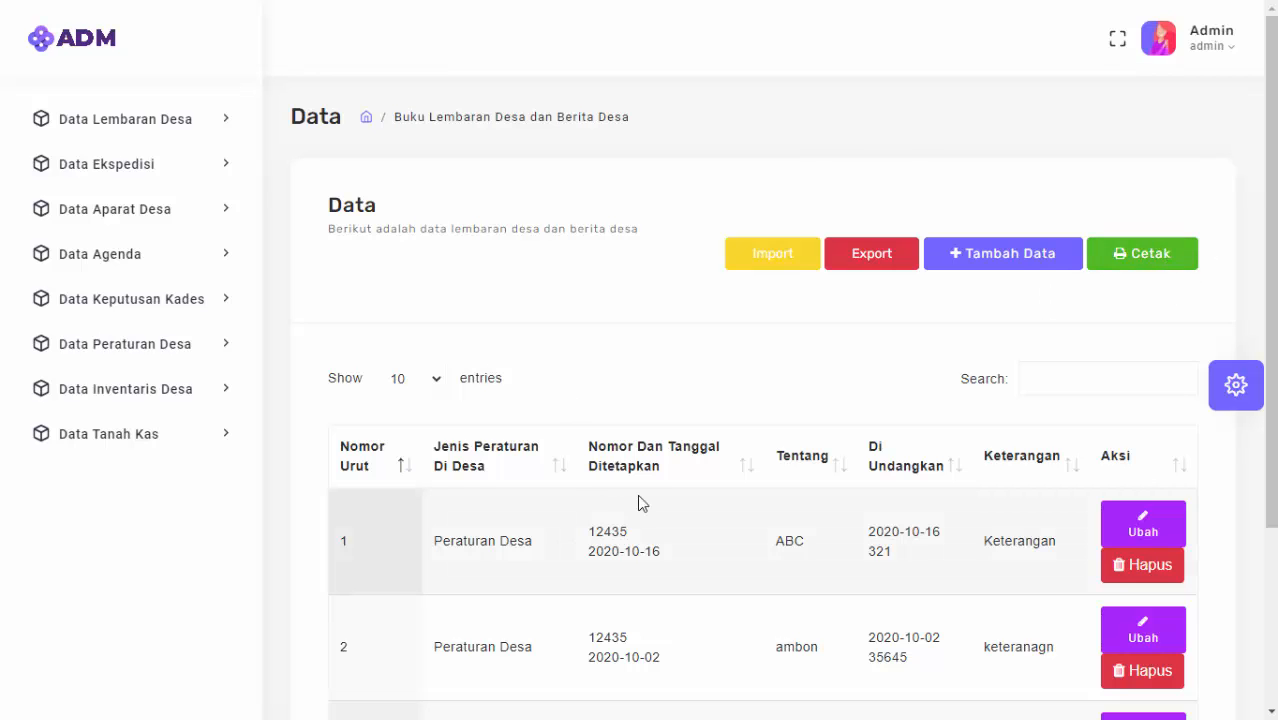
scroll(639, 502, "down", 3)
scroll(712, 443, "up", 3)
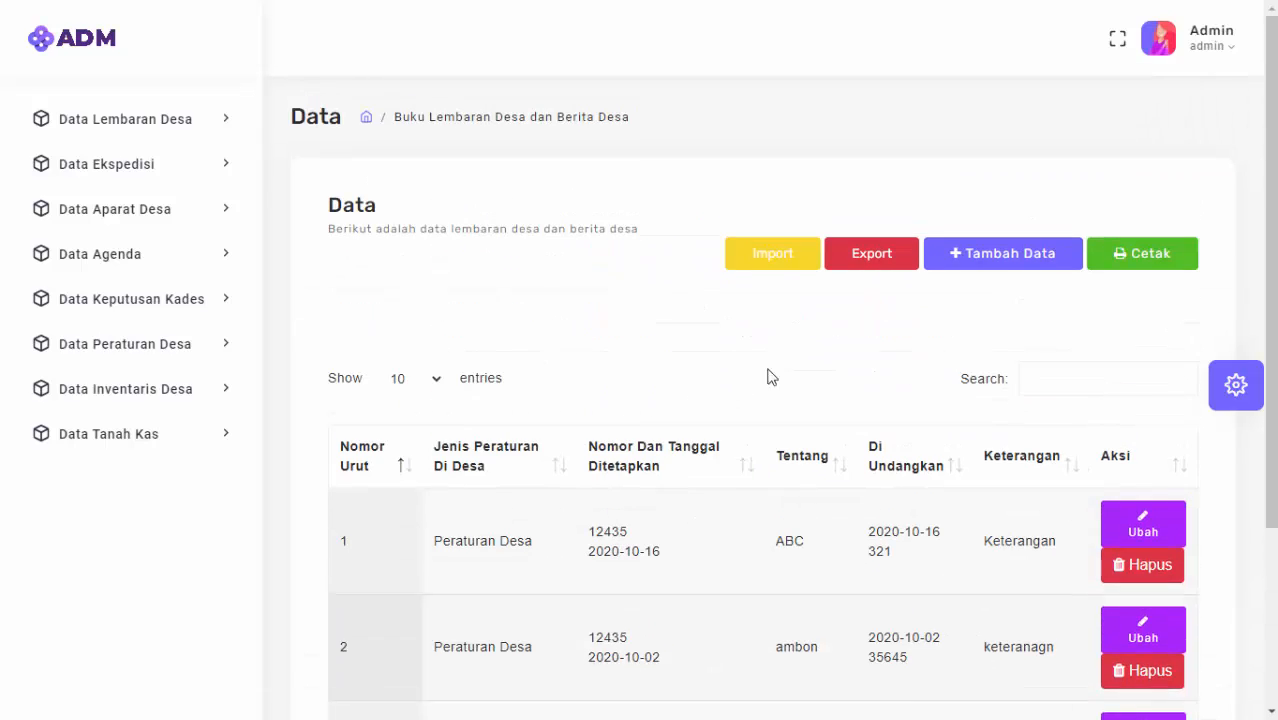
Print the gazette list to pdf_lembaran.php, review the three records, and return to the Administrator tab.
left_click(1162, 266)
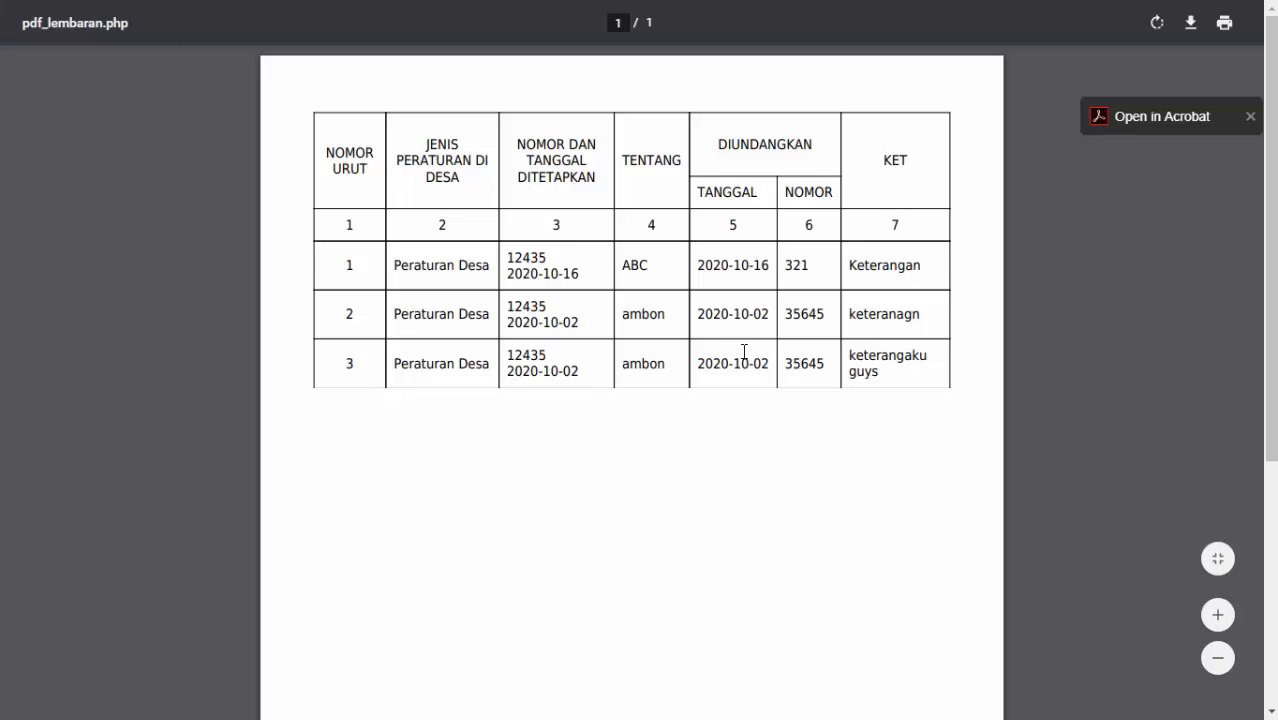
scroll(747, 324, "down", 4)
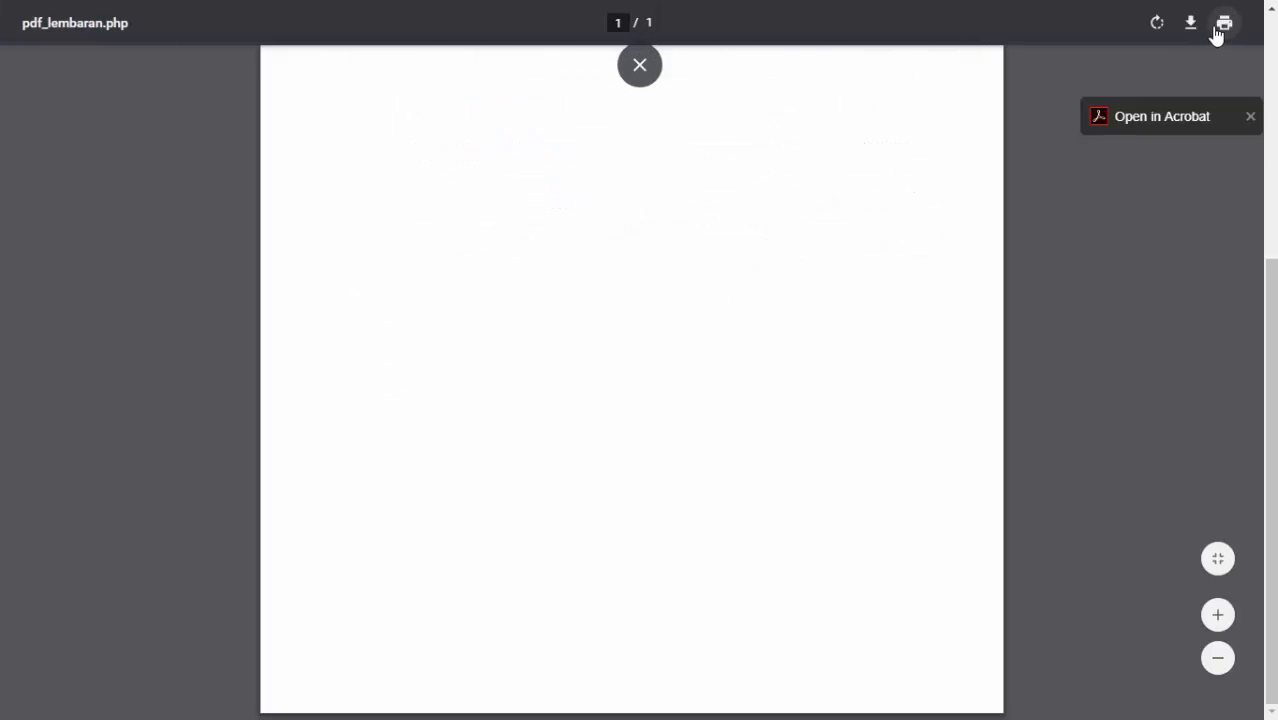
scroll(593, 311, "up", 4)
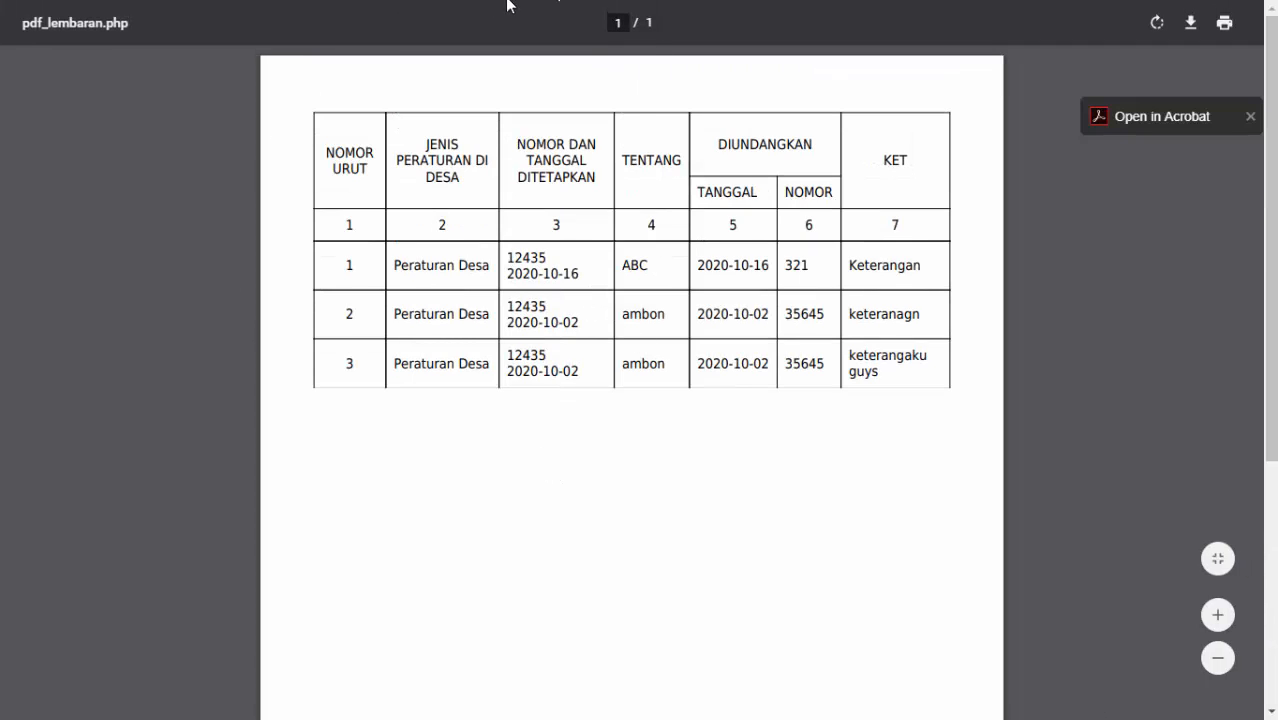
left_click(638, 66)
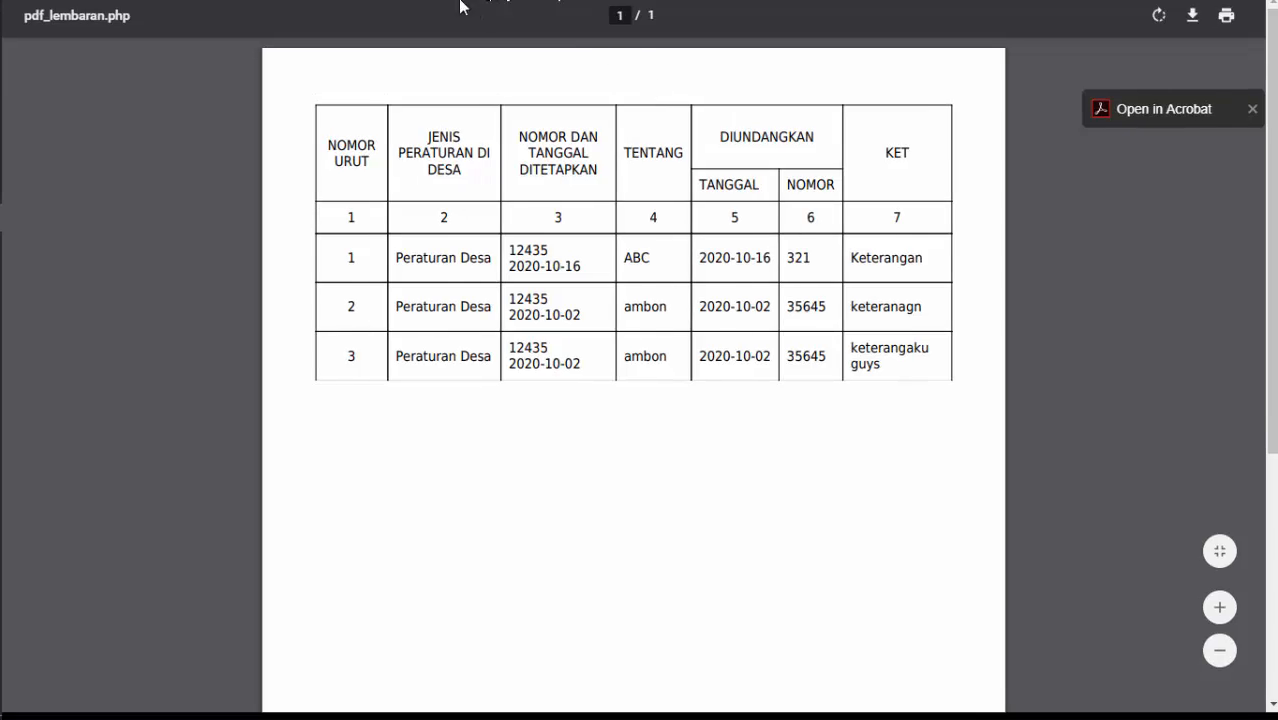
left_click(152, 8)
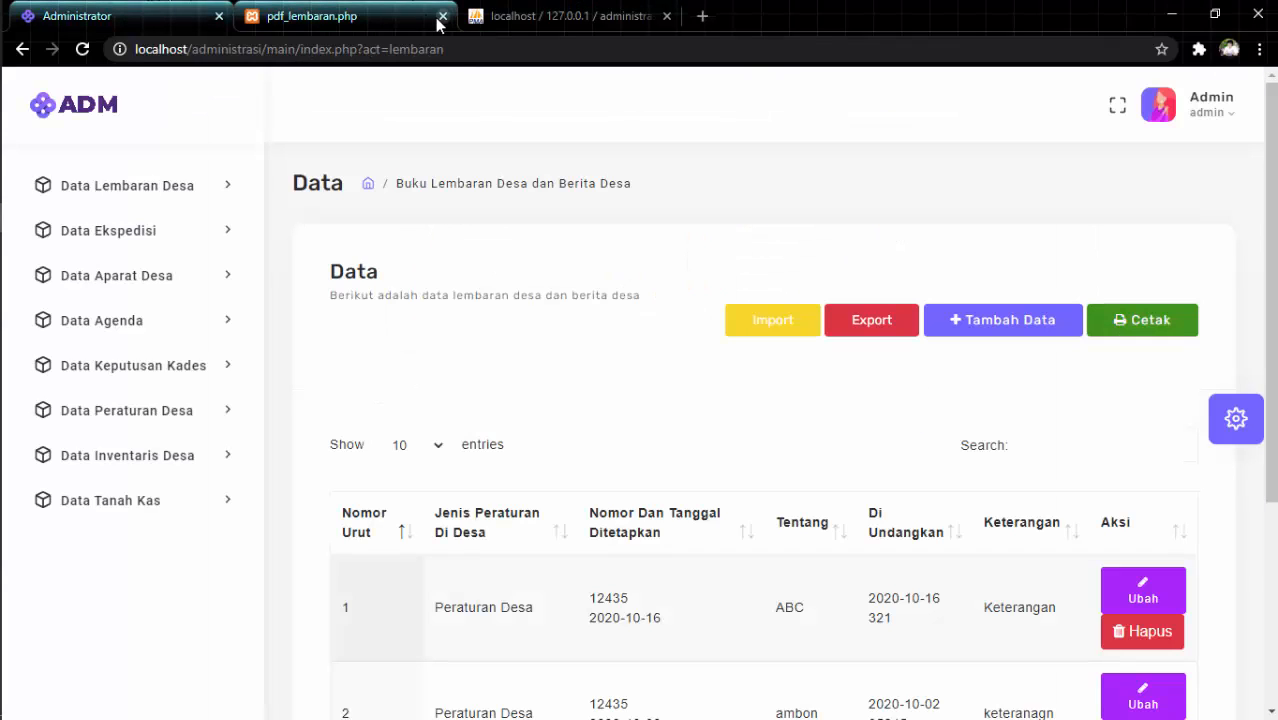
Close the PDF report tab and put the browser back in full screen.
left_click(443, 16)
key("F11")
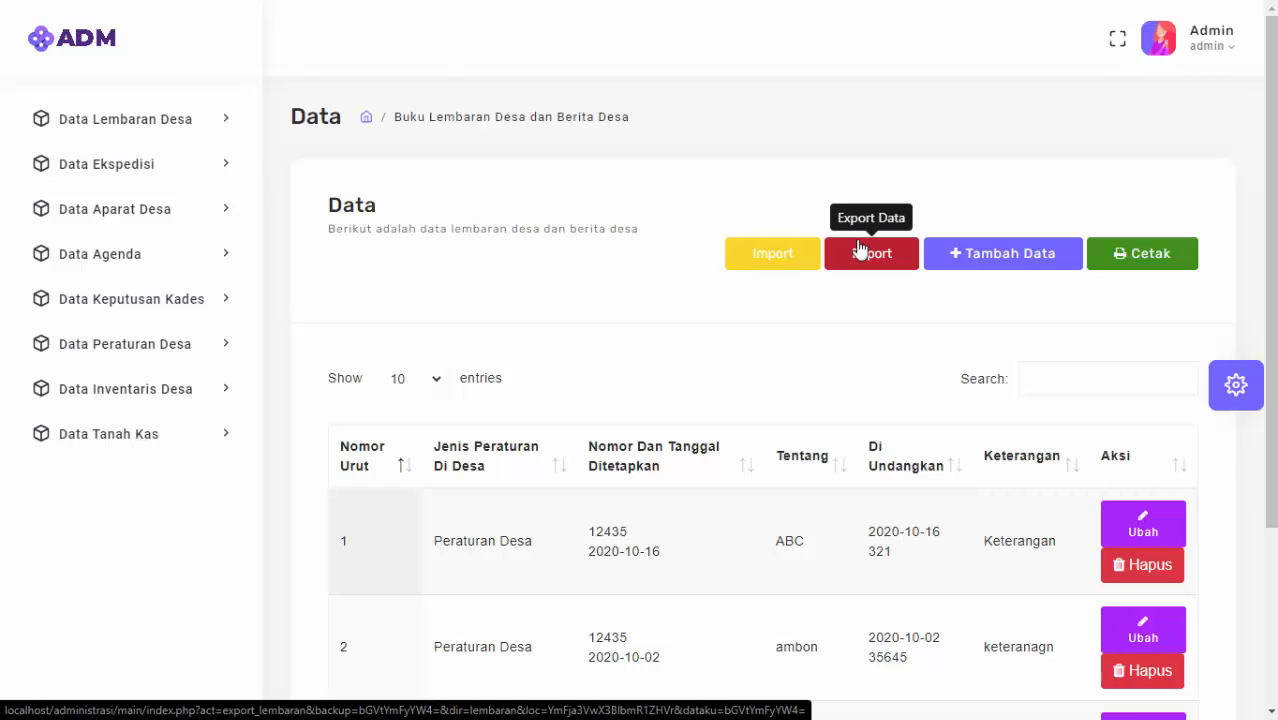
scroll(759, 476, "down", 3)
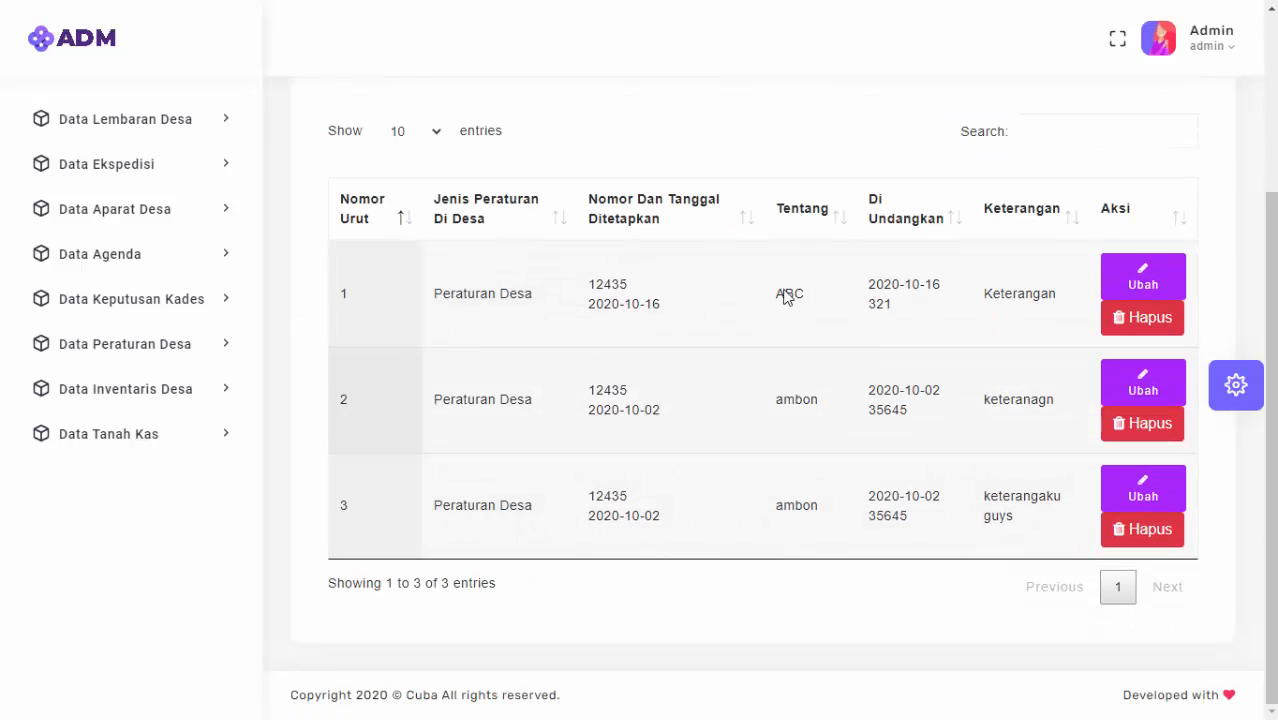
scroll(787, 297, "up", 3)
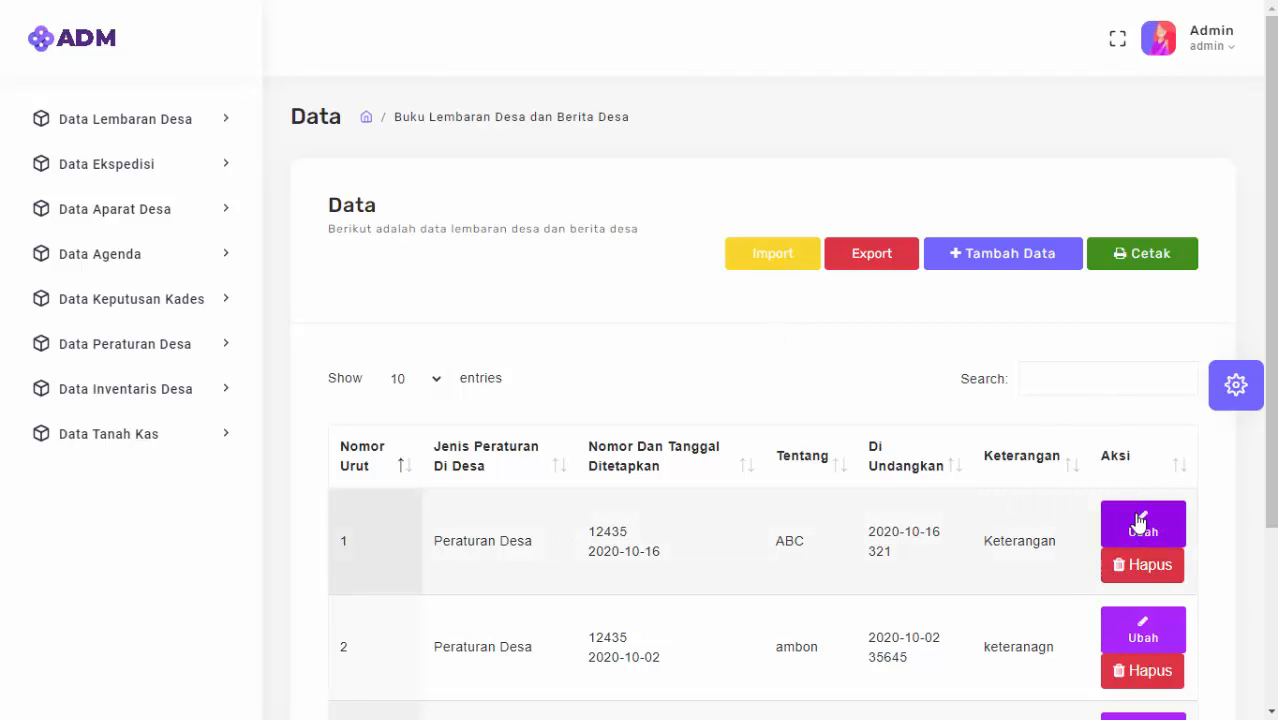
scroll(1135, 522, "down", 1)
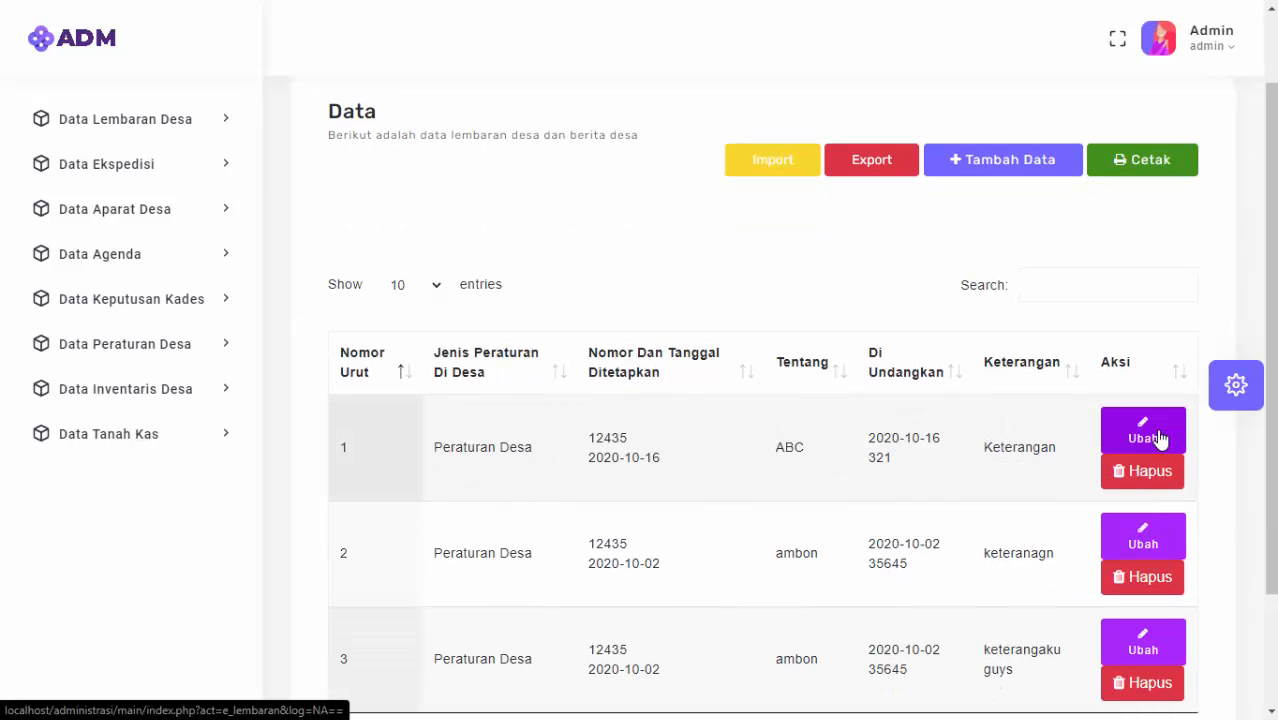
Delete the ABC record in row 1, confirming with Ya, Hapus.
left_click(1131, 473)
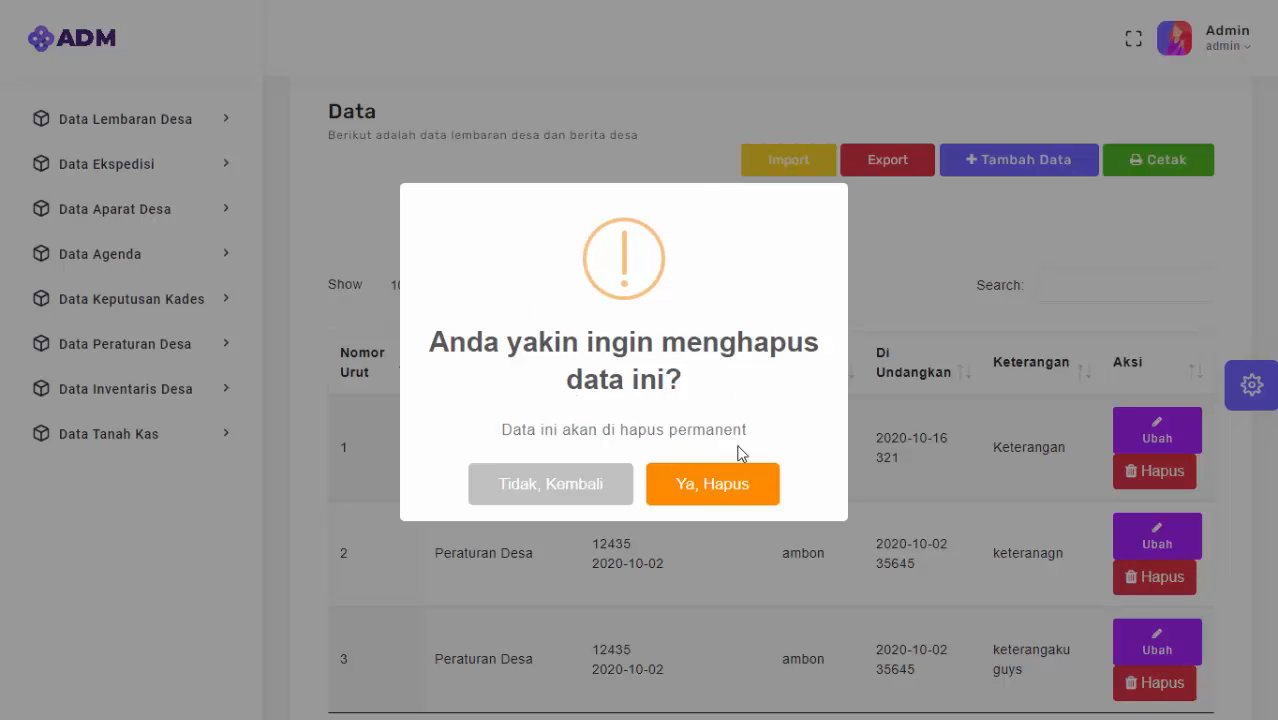
left_click(712, 484)
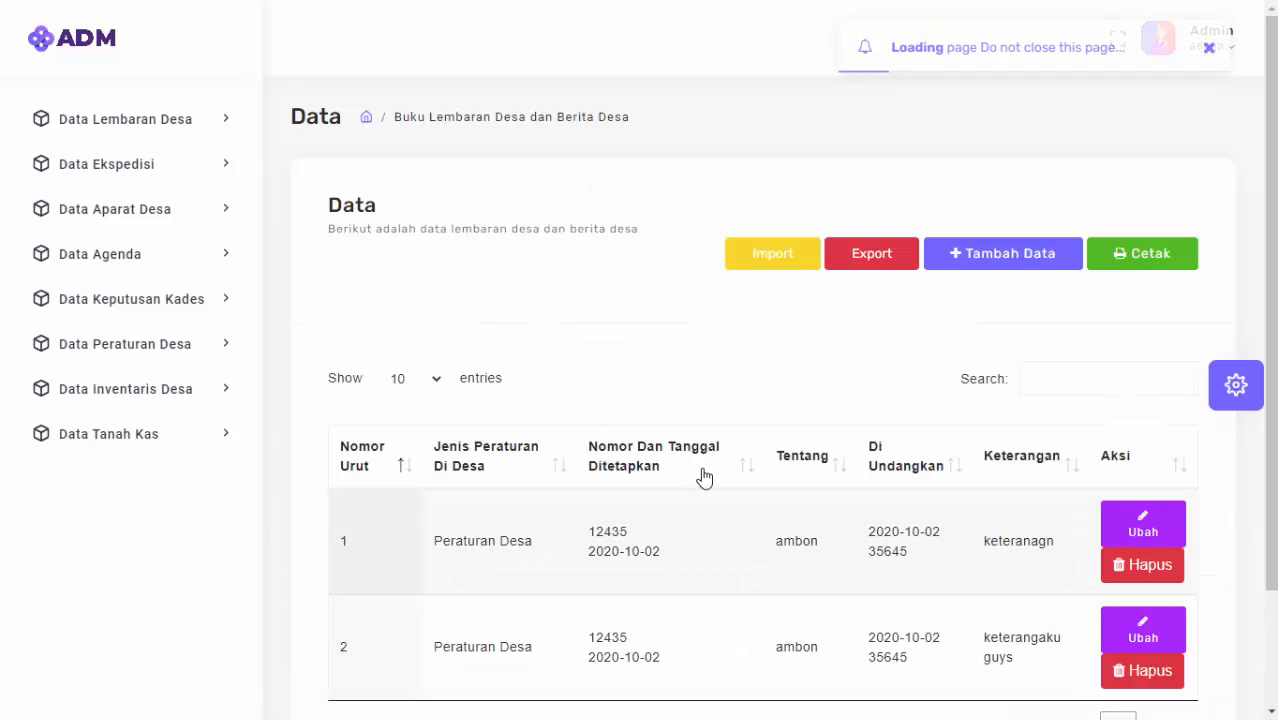
scroll(703, 477, "down", 2)
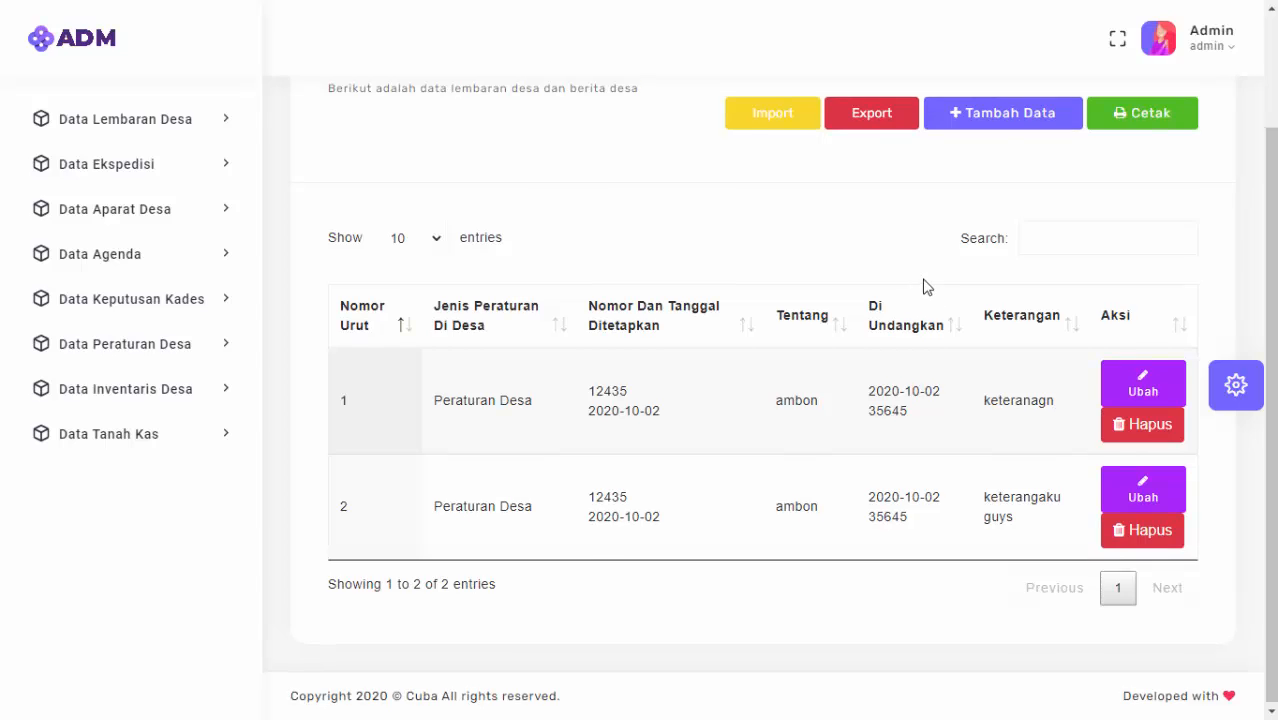
scroll(960, 315, "up", 1)
scroll(987, 343, "down", 1)
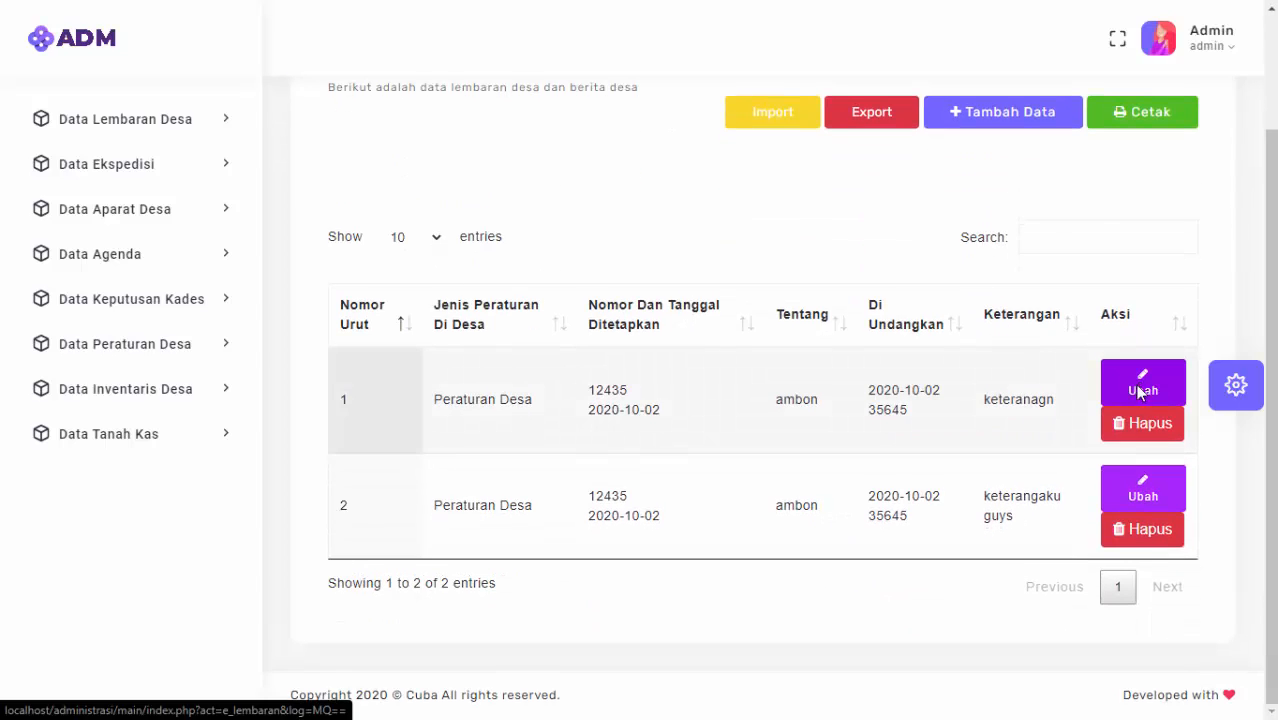
Change the first ambon regulation's numbers to 124356 and 356456 and save it.
left_click(1137, 390)
scroll(758, 417, "down", 3)
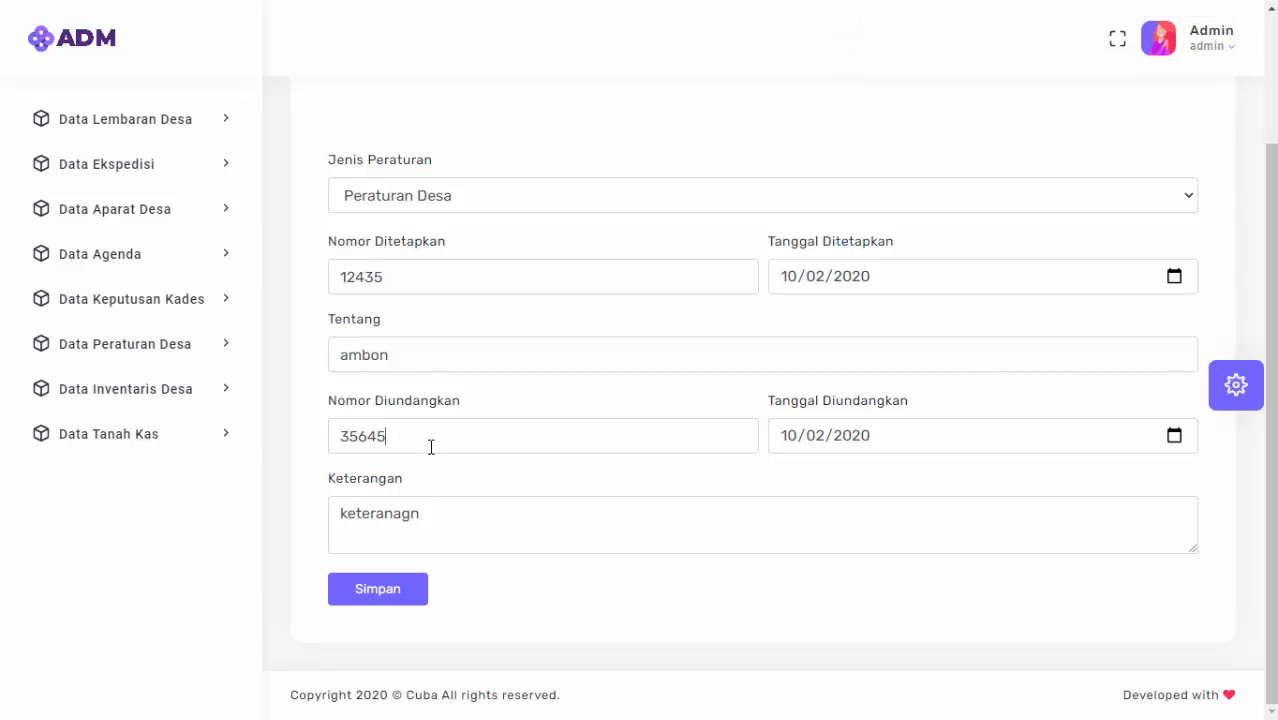
left_click(419, 280)
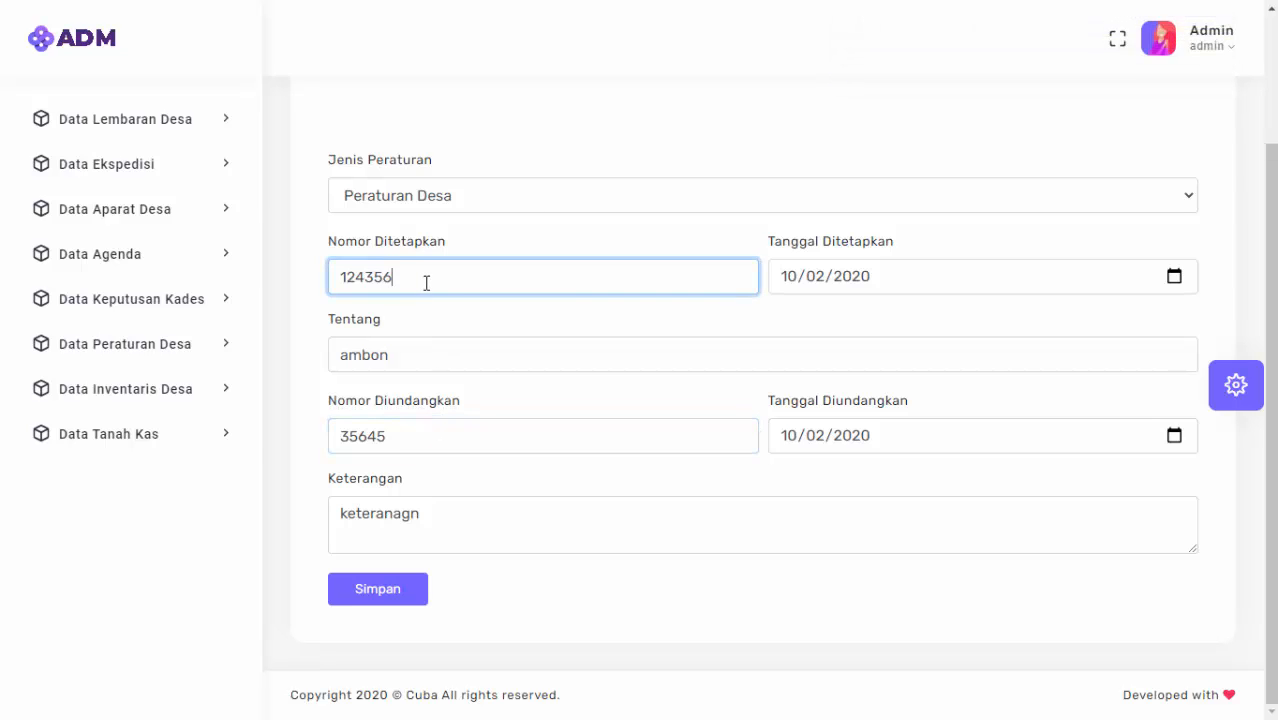
left_click(421, 438)
type("6")
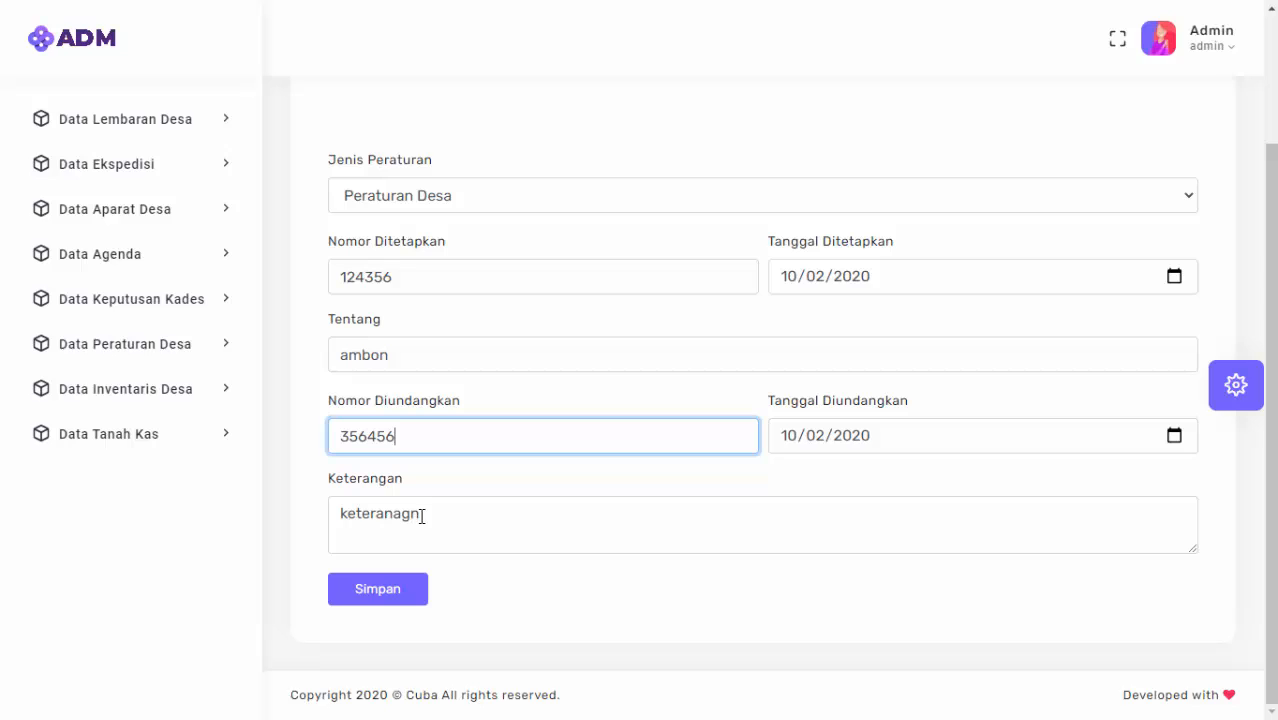
left_click(404, 592)
left_click(612, 465)
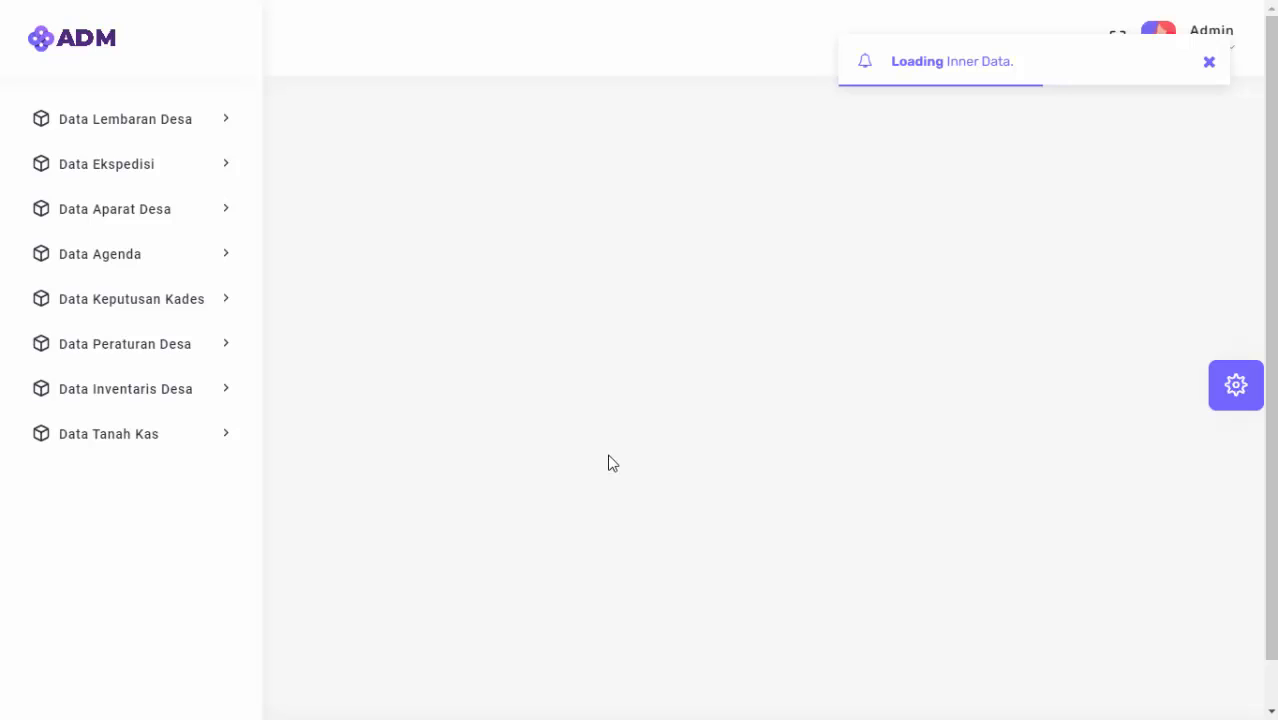
Highlight the updated 356 and 356456 values in row 1 of the table.
scroll(640, 480, "down", 1)
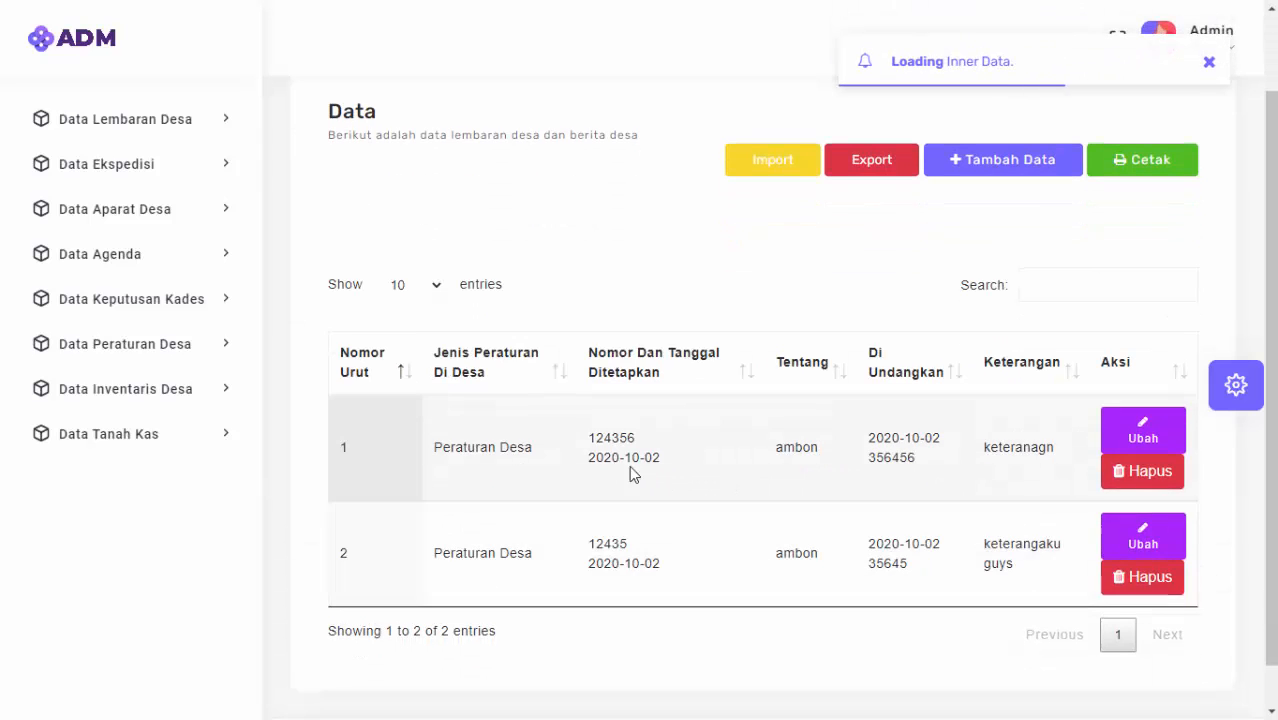
left_click_drag(610, 437, 683, 447)
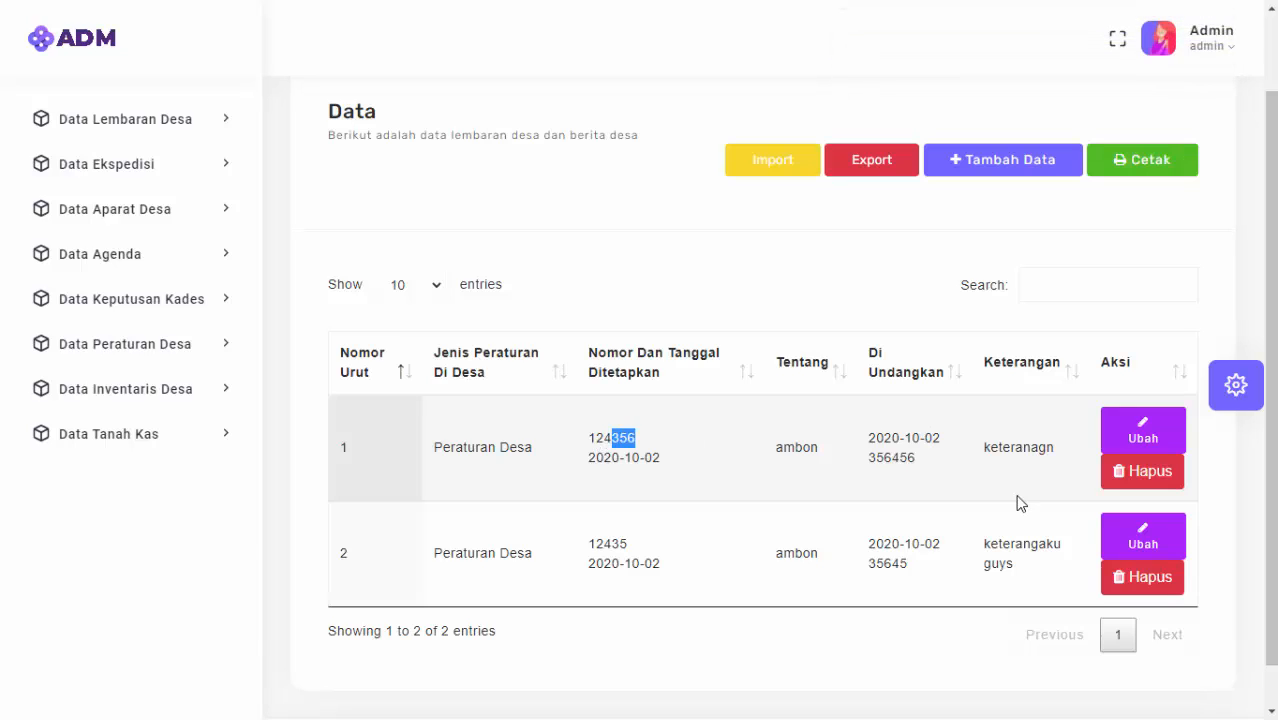
left_click_drag(870, 457, 955, 472)
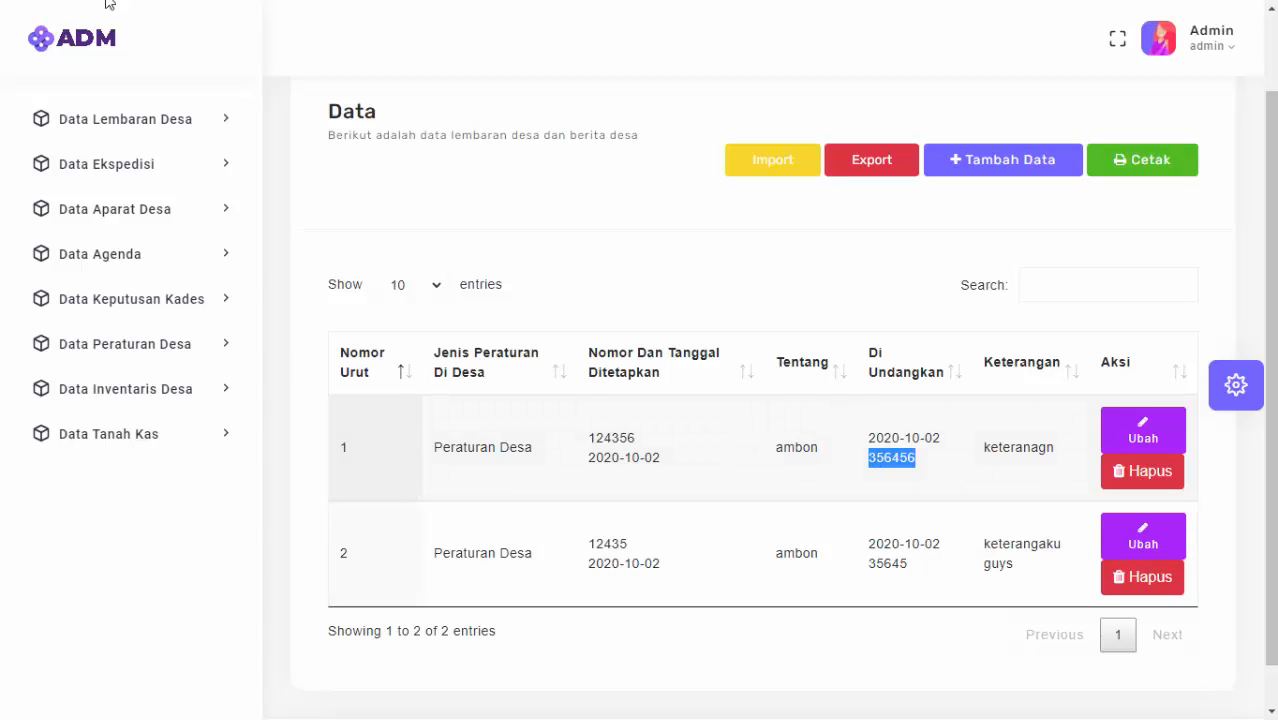
Start a new expedition entry with letter number 123213213 and both dates 10/16/2020.
left_click(104, 170)
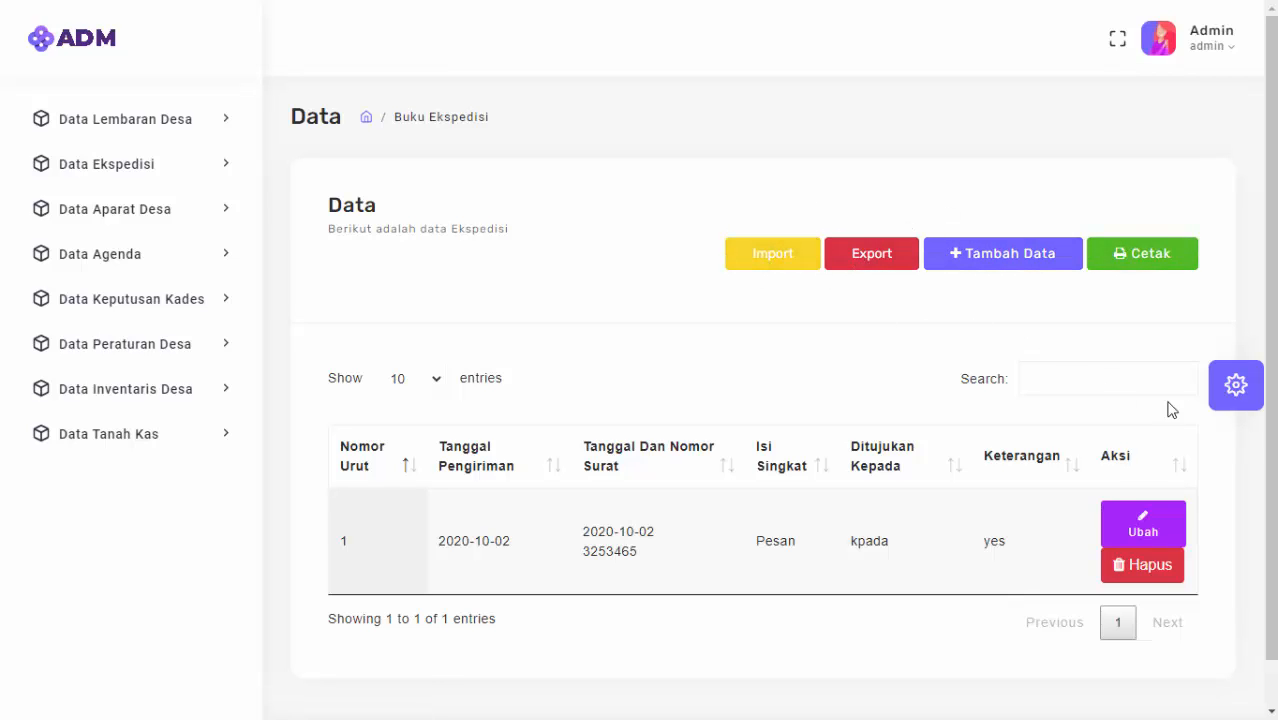
left_click(985, 262)
scroll(570, 380, "down", 2)
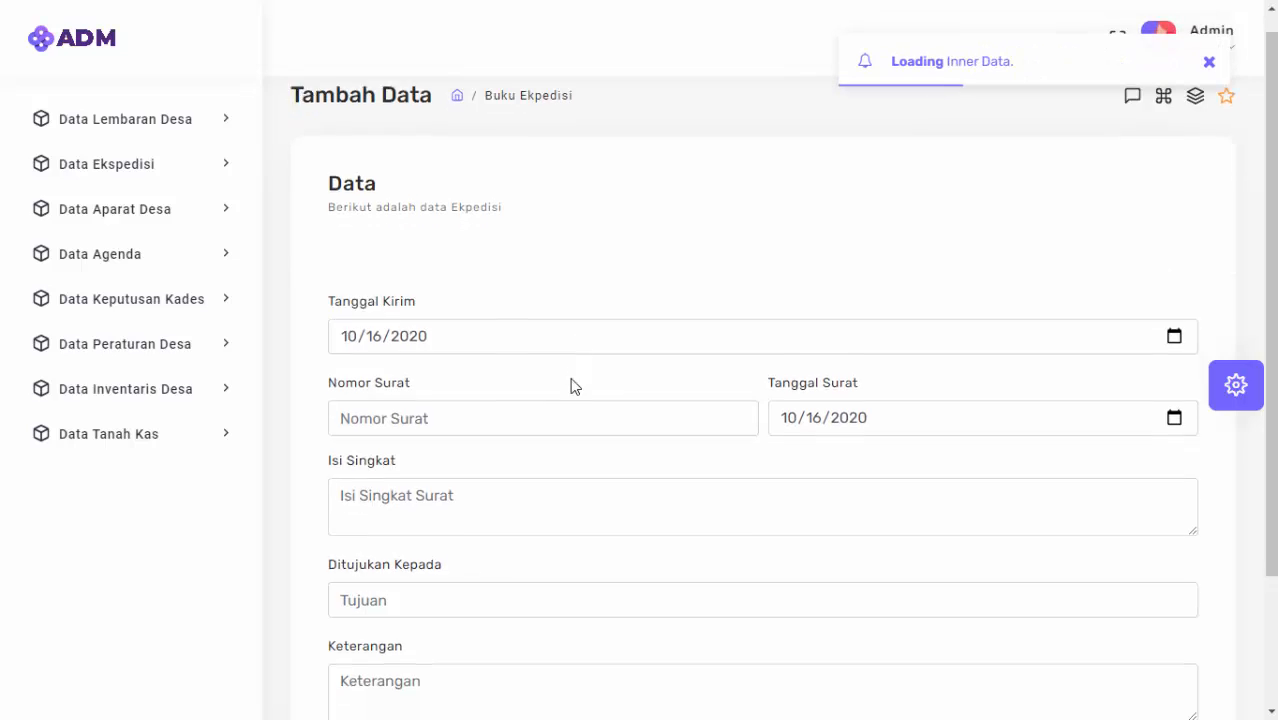
left_click(508, 259)
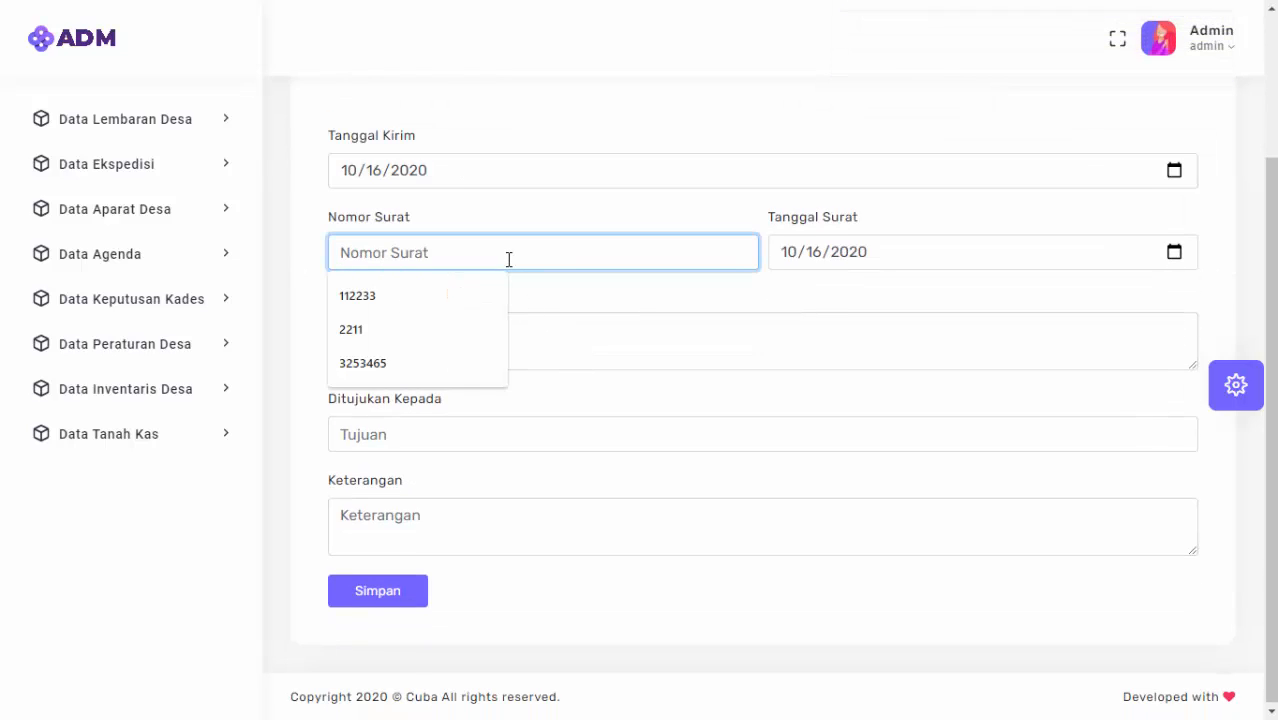
type("123213213")
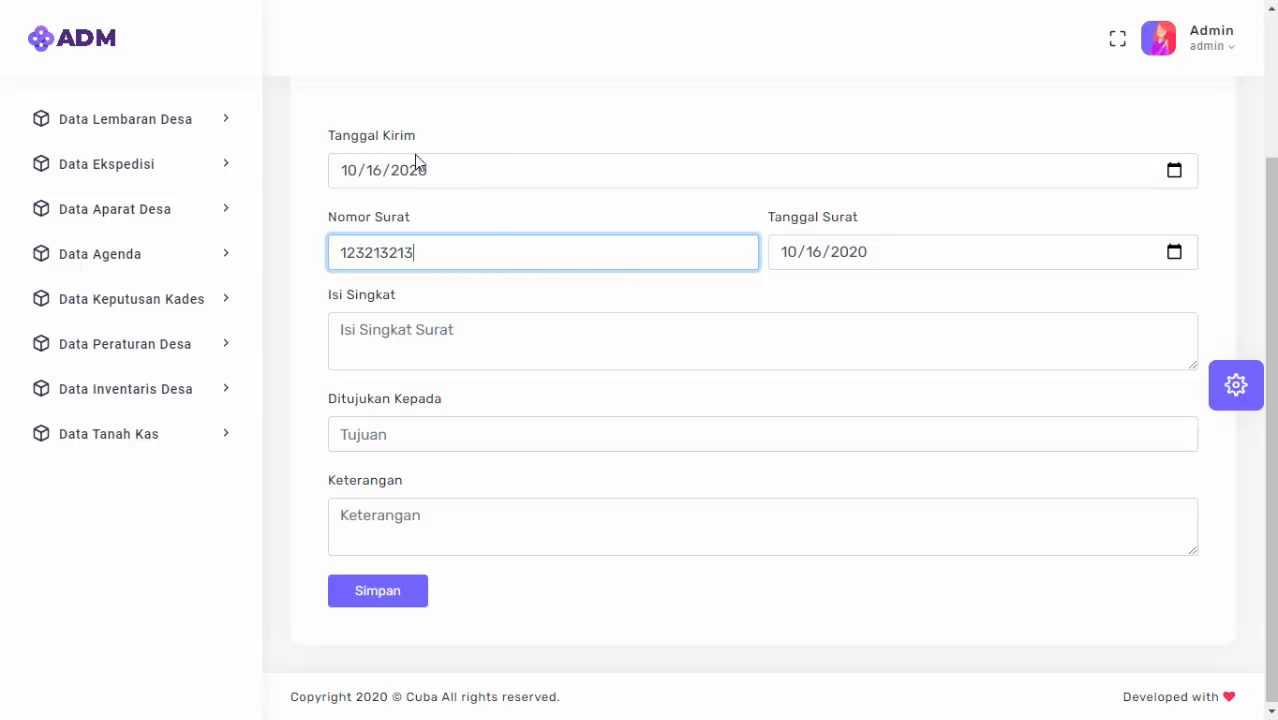
left_click(1189, 176)
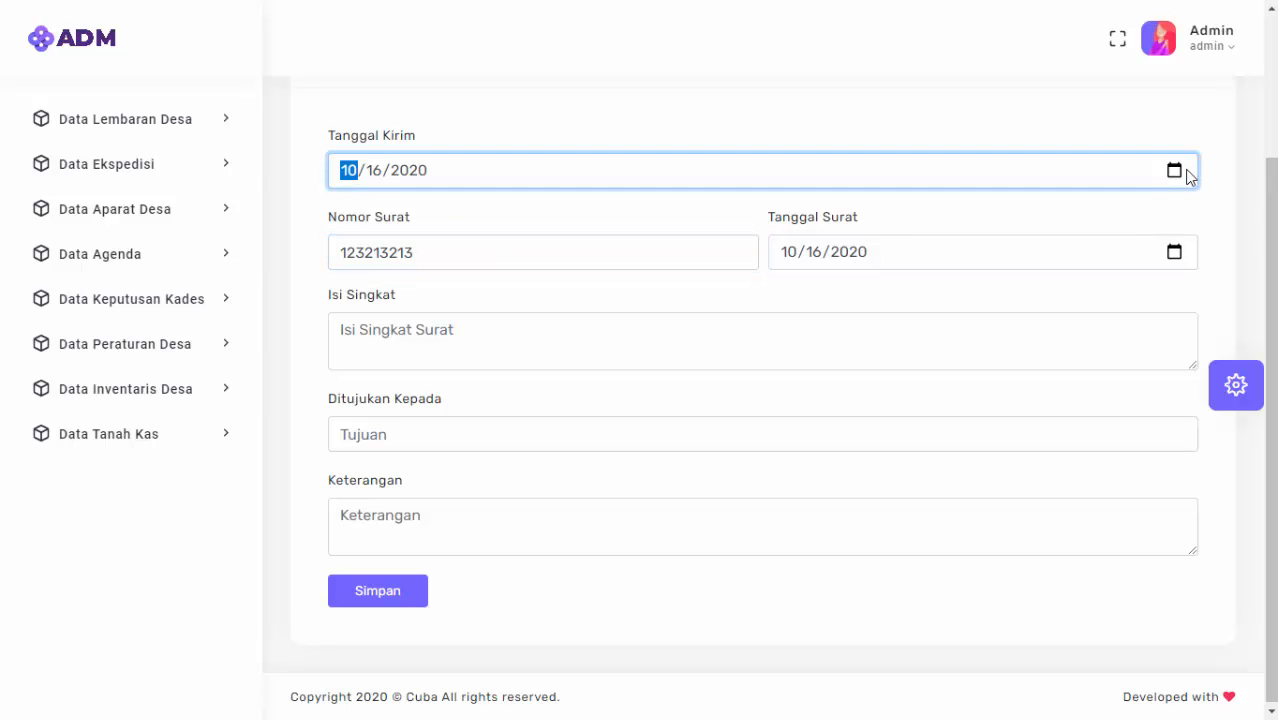
left_click(1180, 174)
left_click(1178, 251)
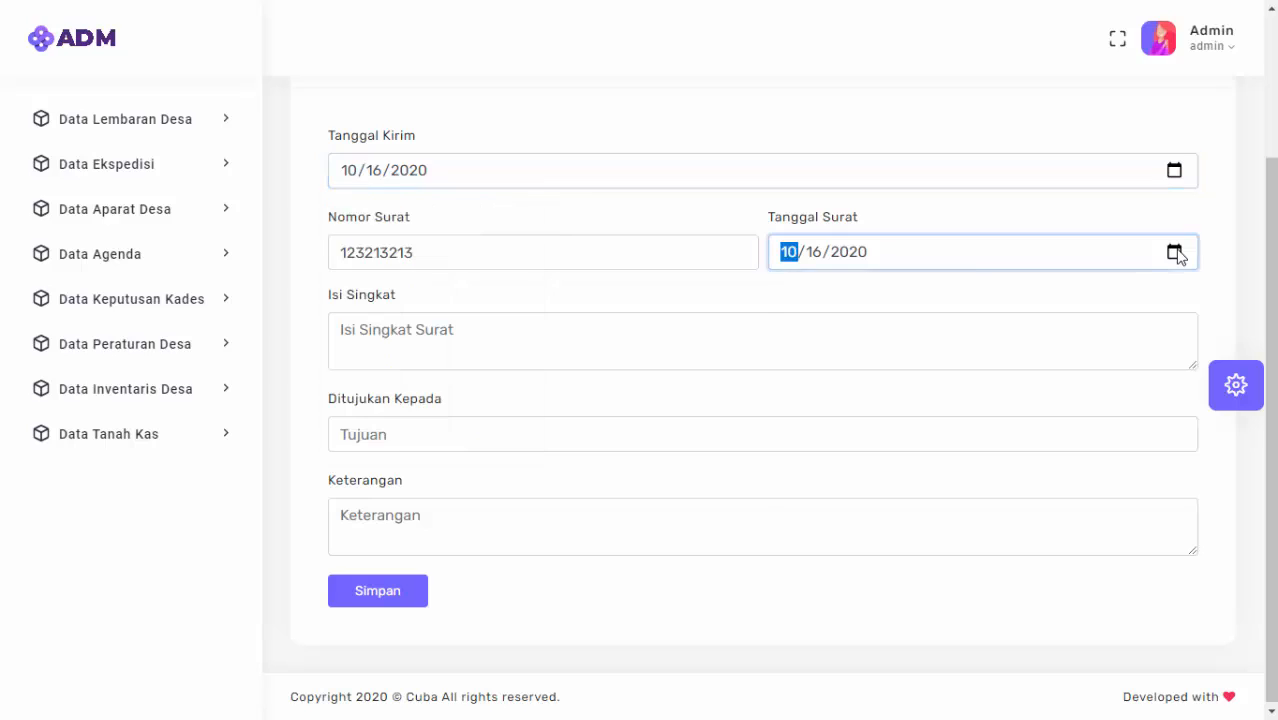
left_click(1178, 250)
left_click(1178, 252)
Enter summary Surat Pemerintah, addressee SI A and remark Keterangan, then save the entry.
left_click(687, 326)
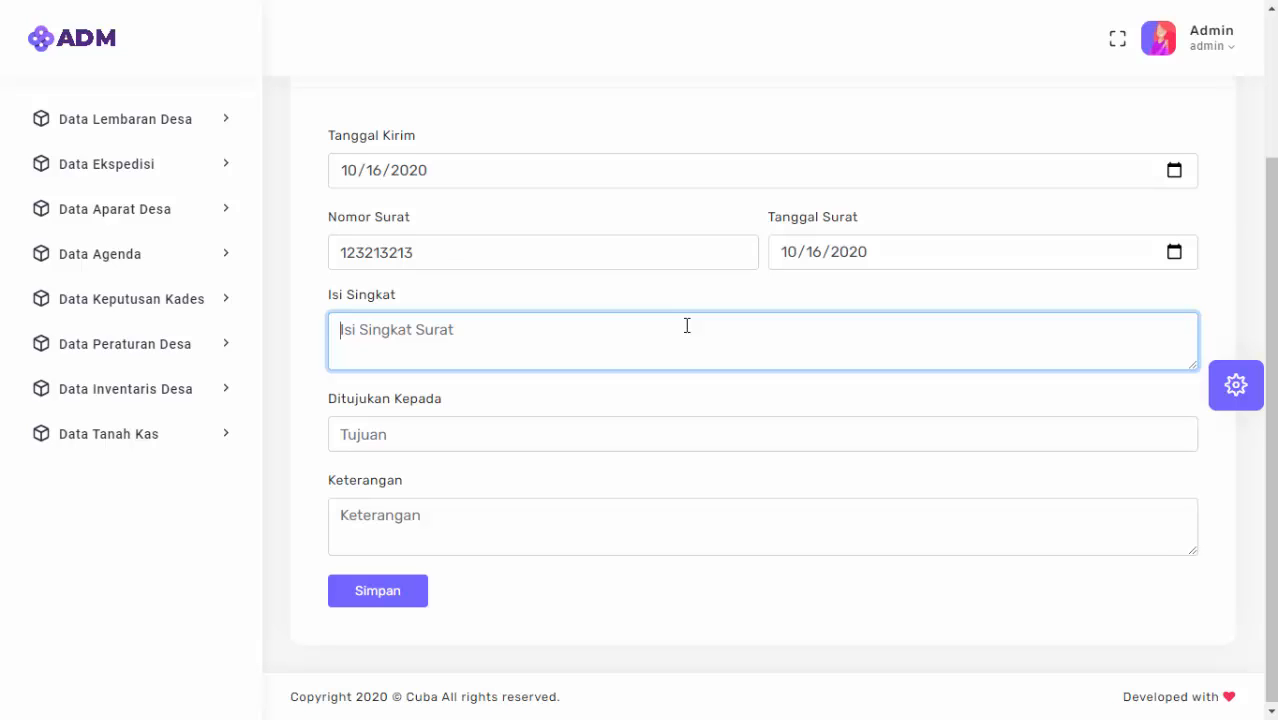
type("Surat Pemerintah")
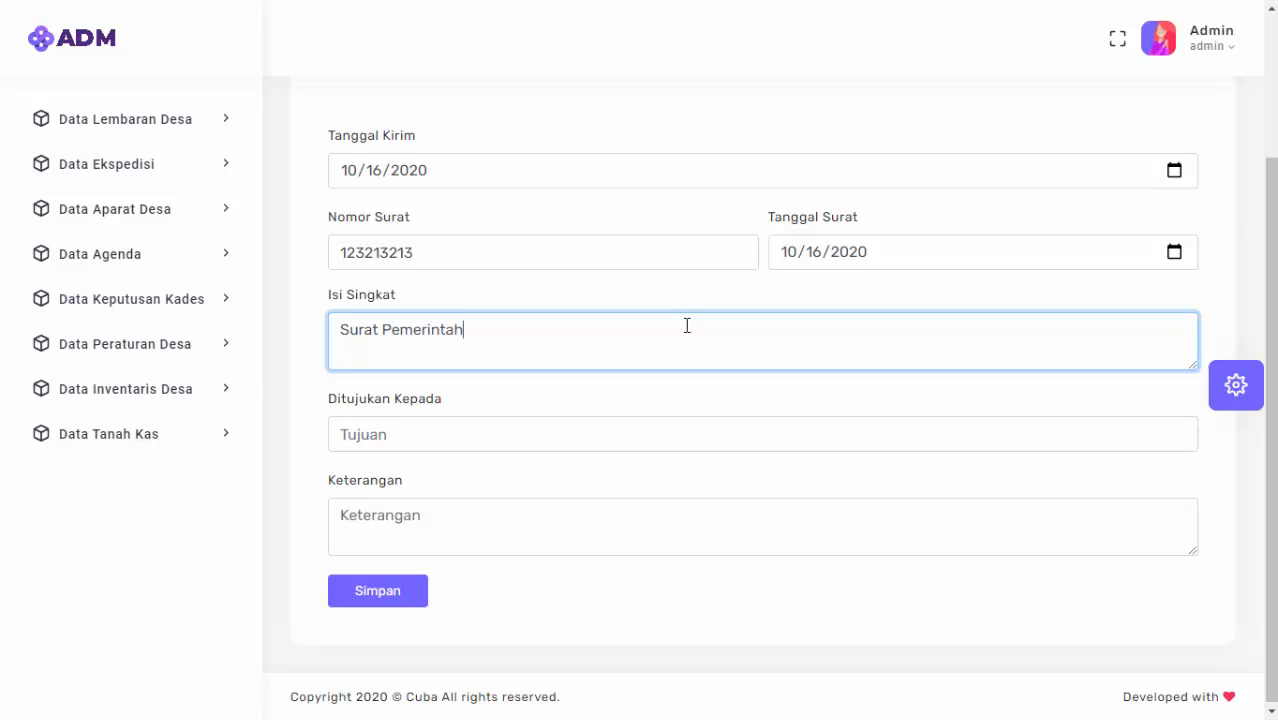
key("Tab")
type("Sl")
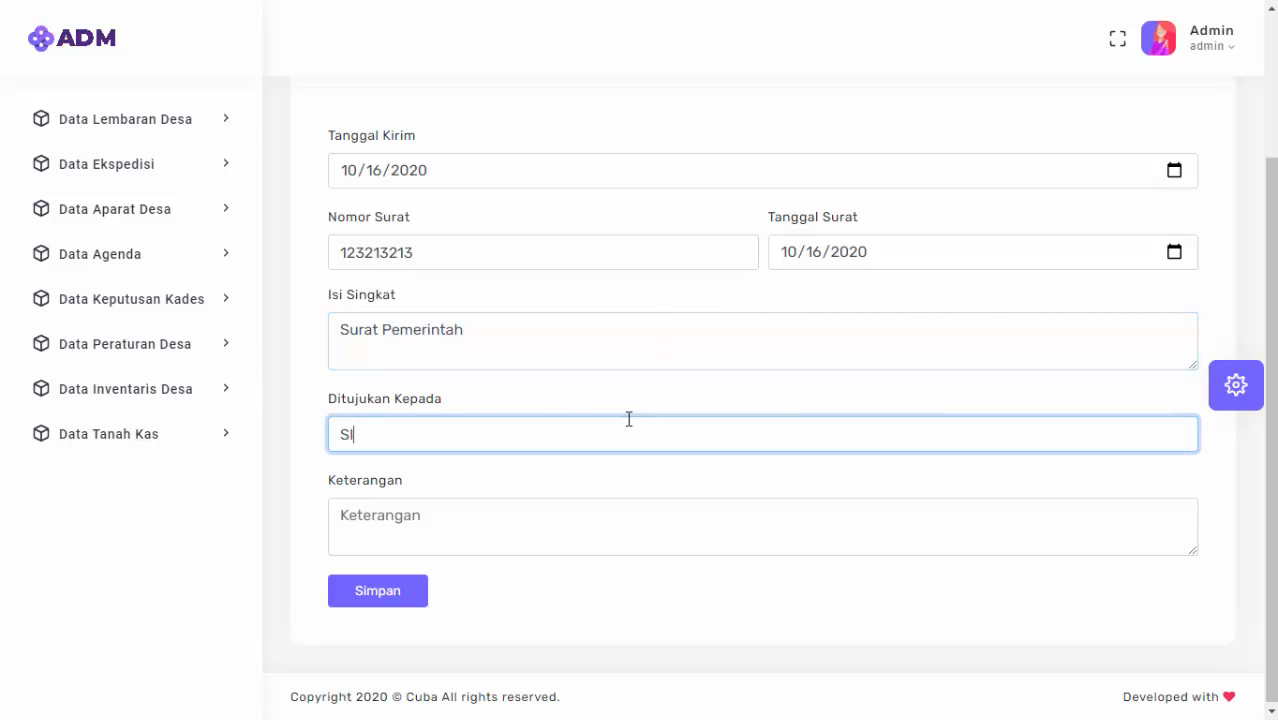
left_click(522, 534)
type("k")
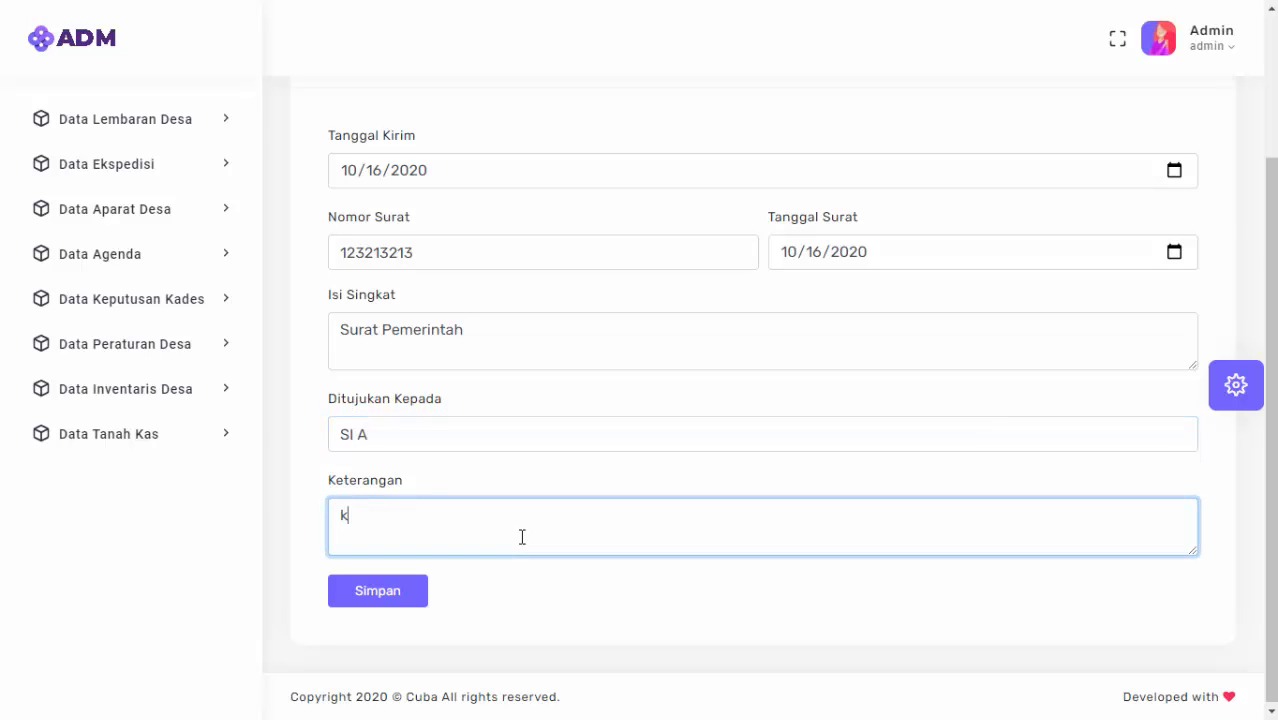
key("BackSpace")
type("Keterangan")
scroll(445, 520, "up", 2)
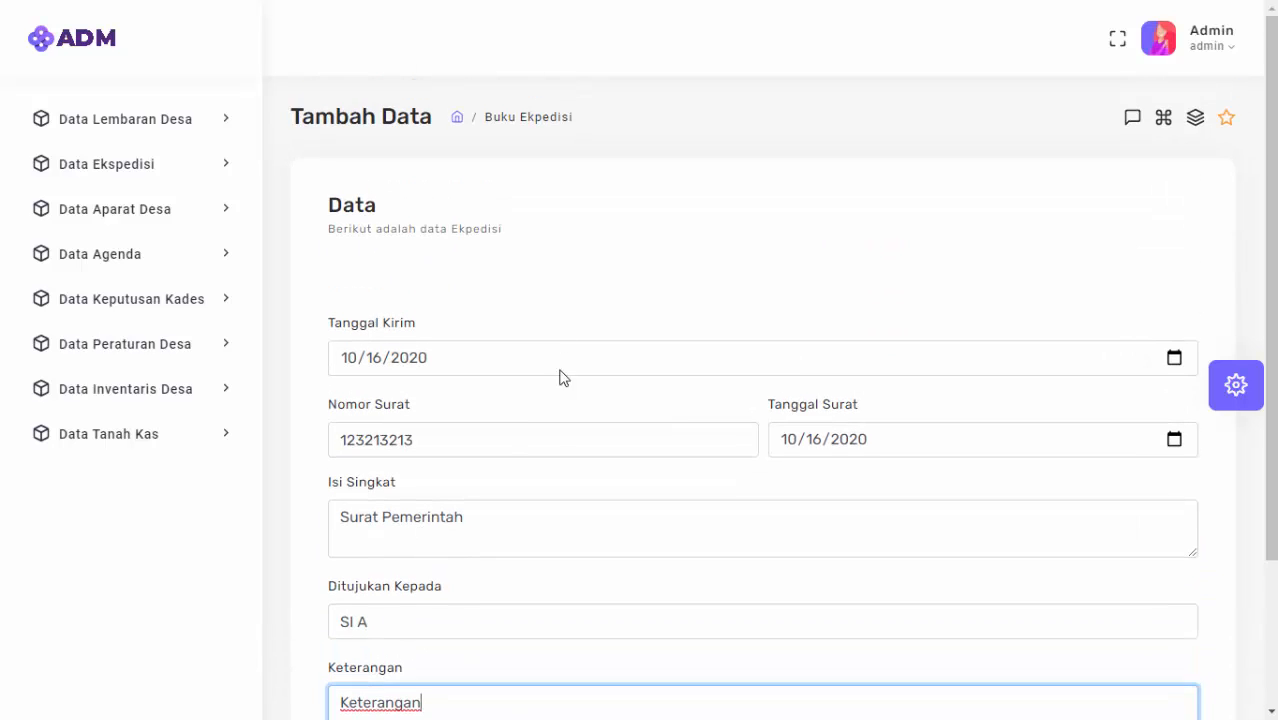
scroll(600, 420, "down", 2)
left_click(400, 576)
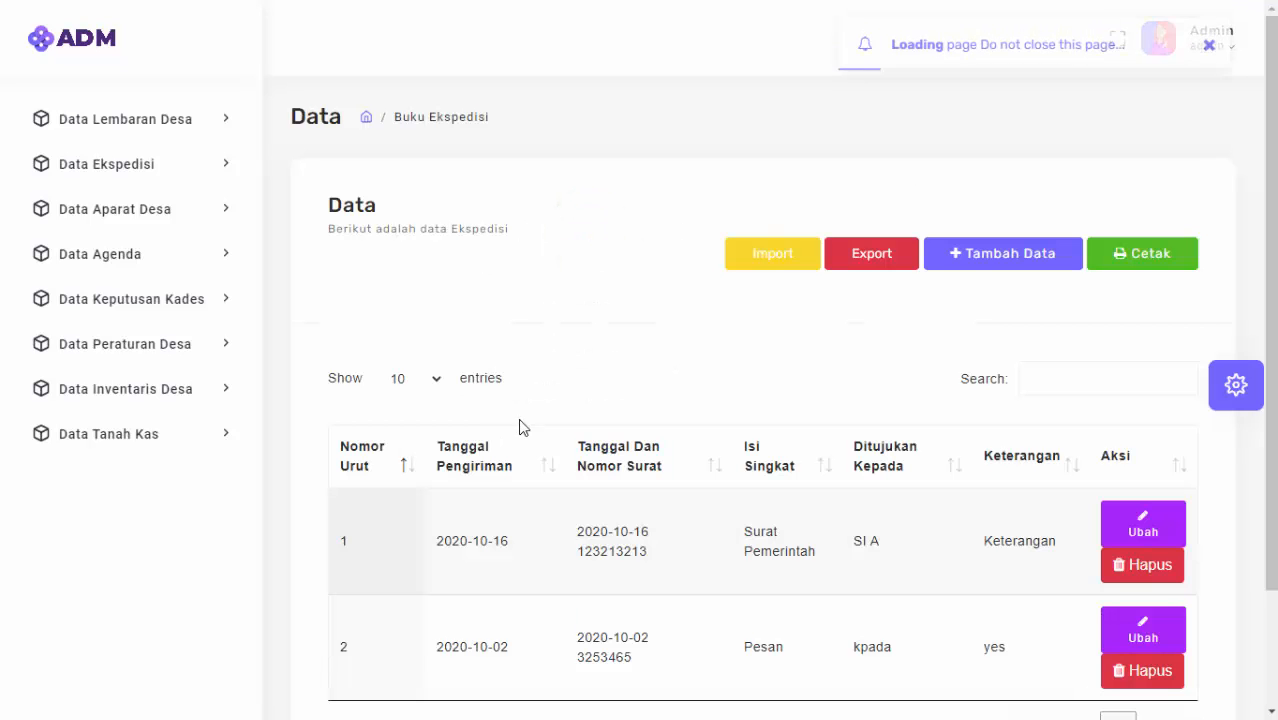
Edit row 1's Ditujukan Kepada from SI A to SI B and save it.
scroll(522, 428, "down", 2)
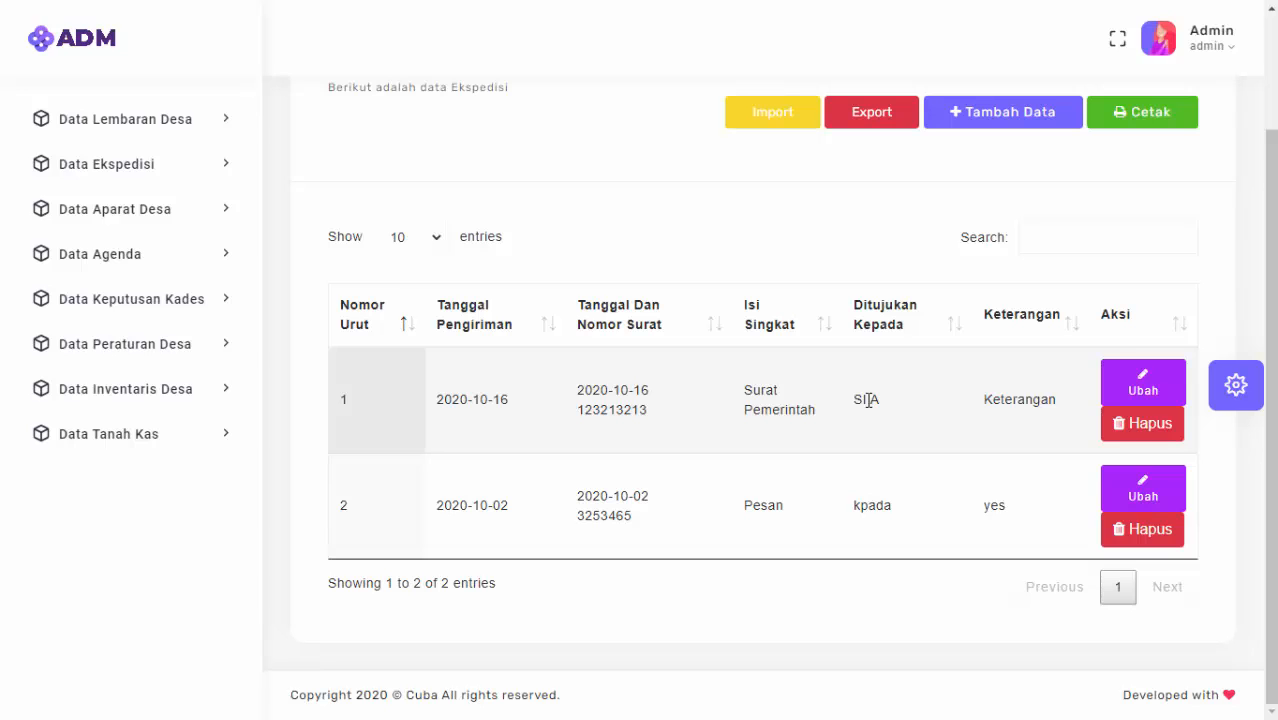
left_click(1155, 392)
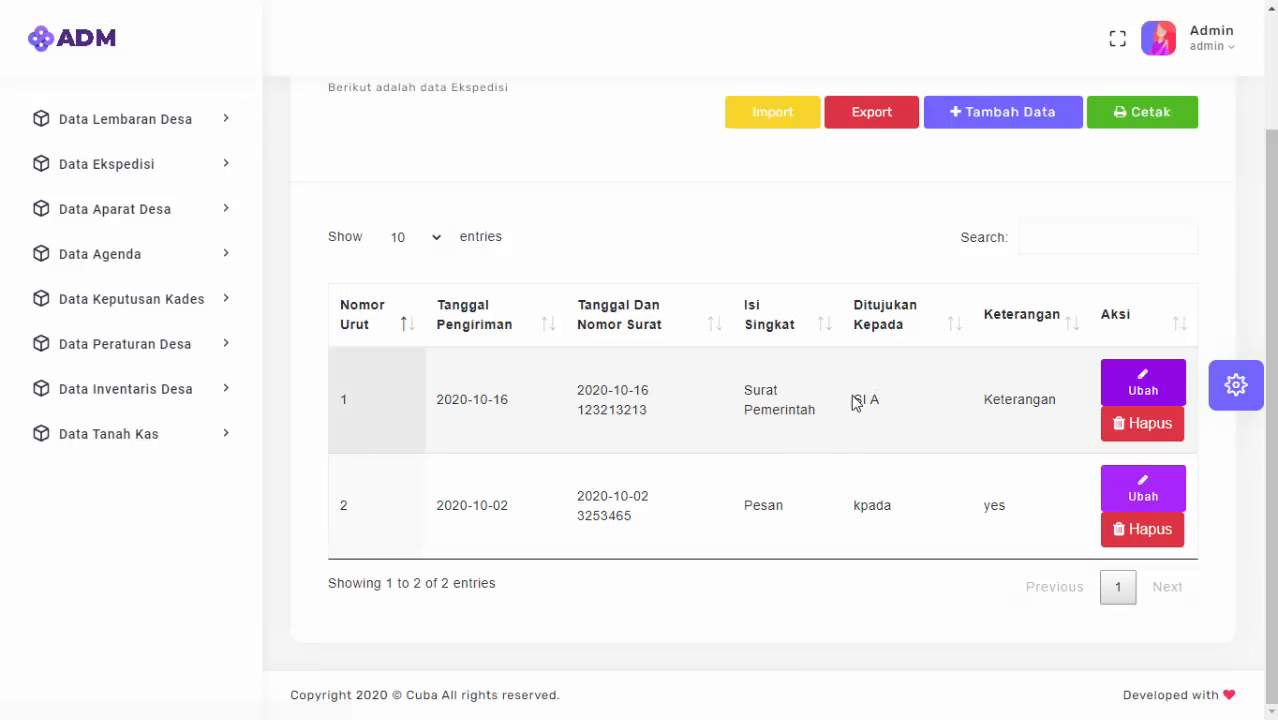
left_click(482, 528)
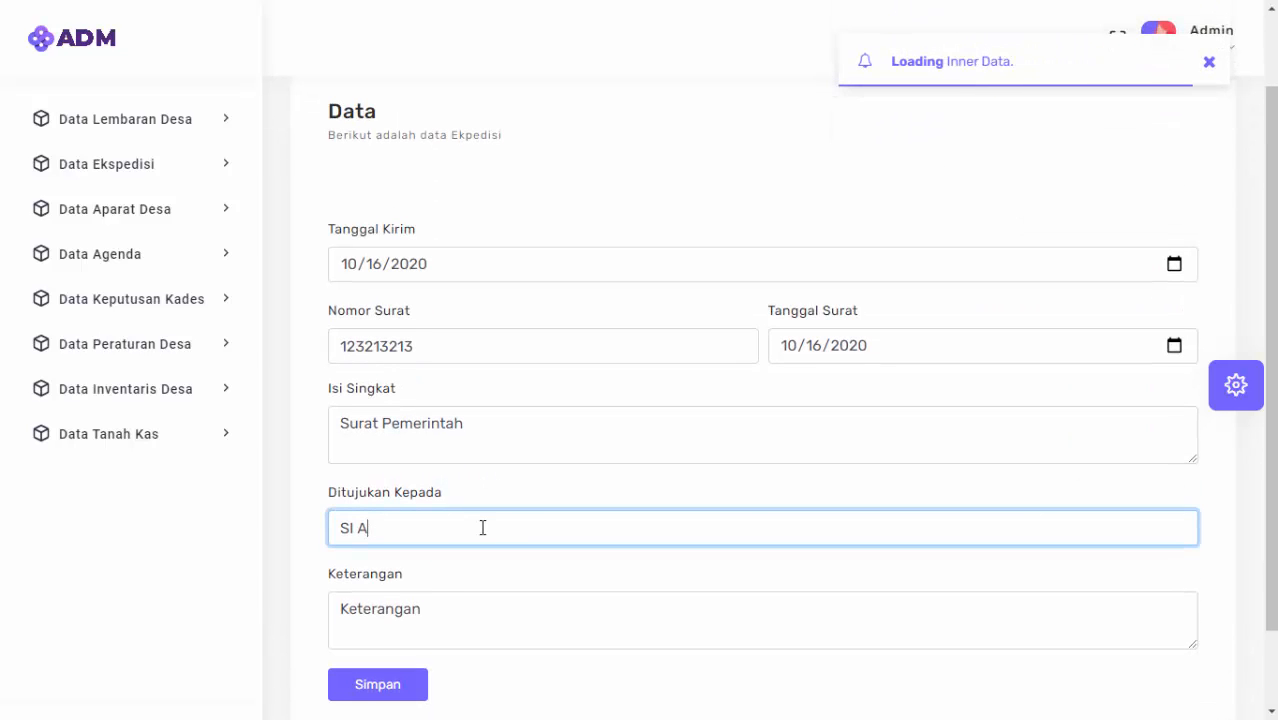
key("BackSpace")
type("B")
left_click(338, 690)
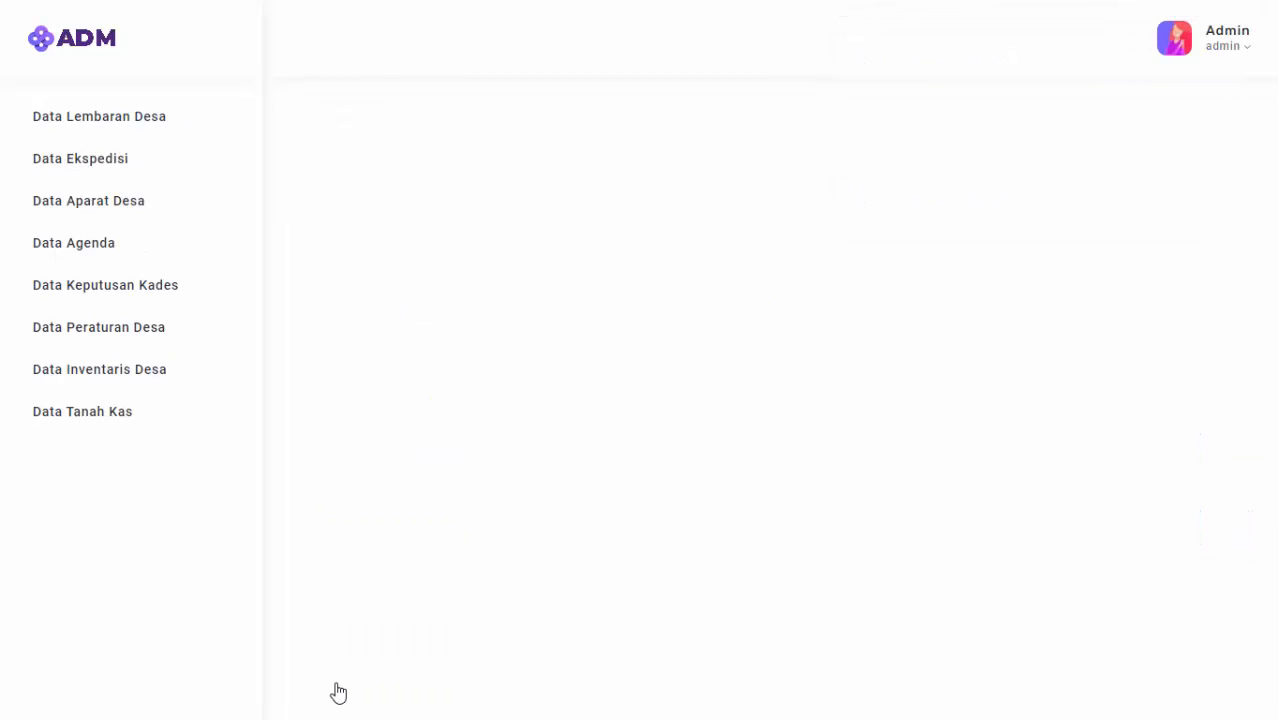
left_click(624, 465)
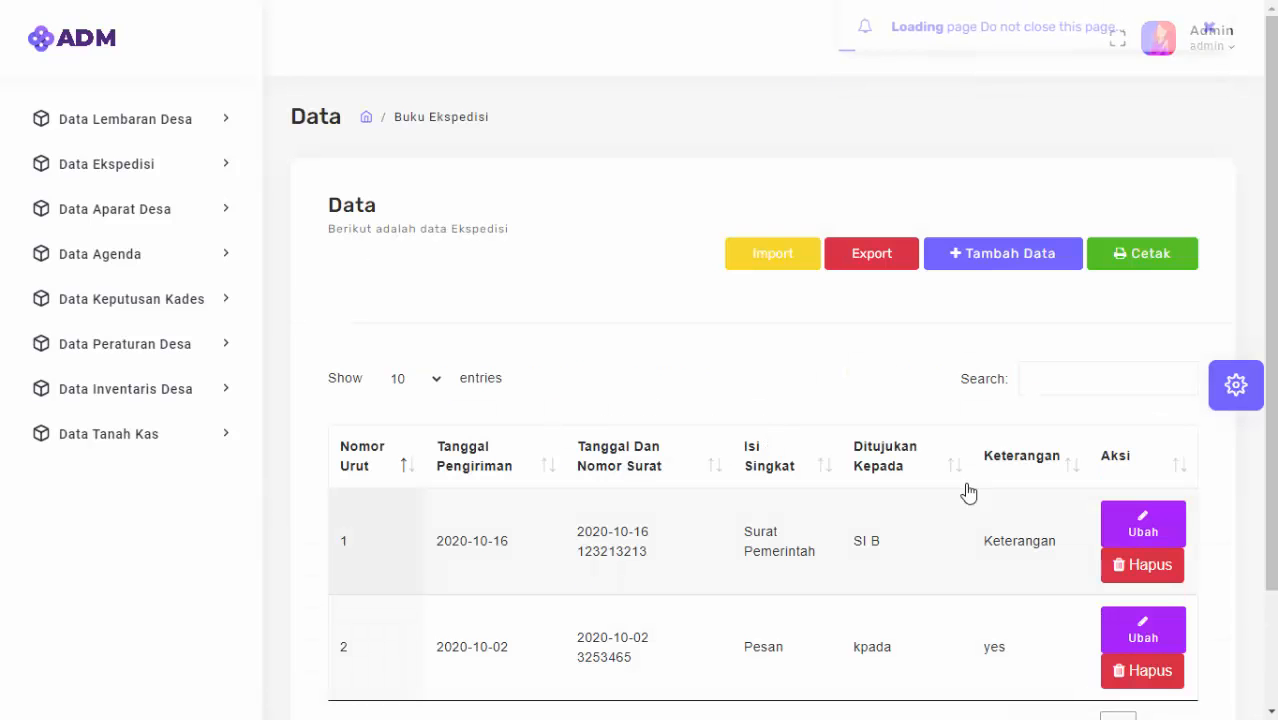
scroll(960, 490, "down", 1)
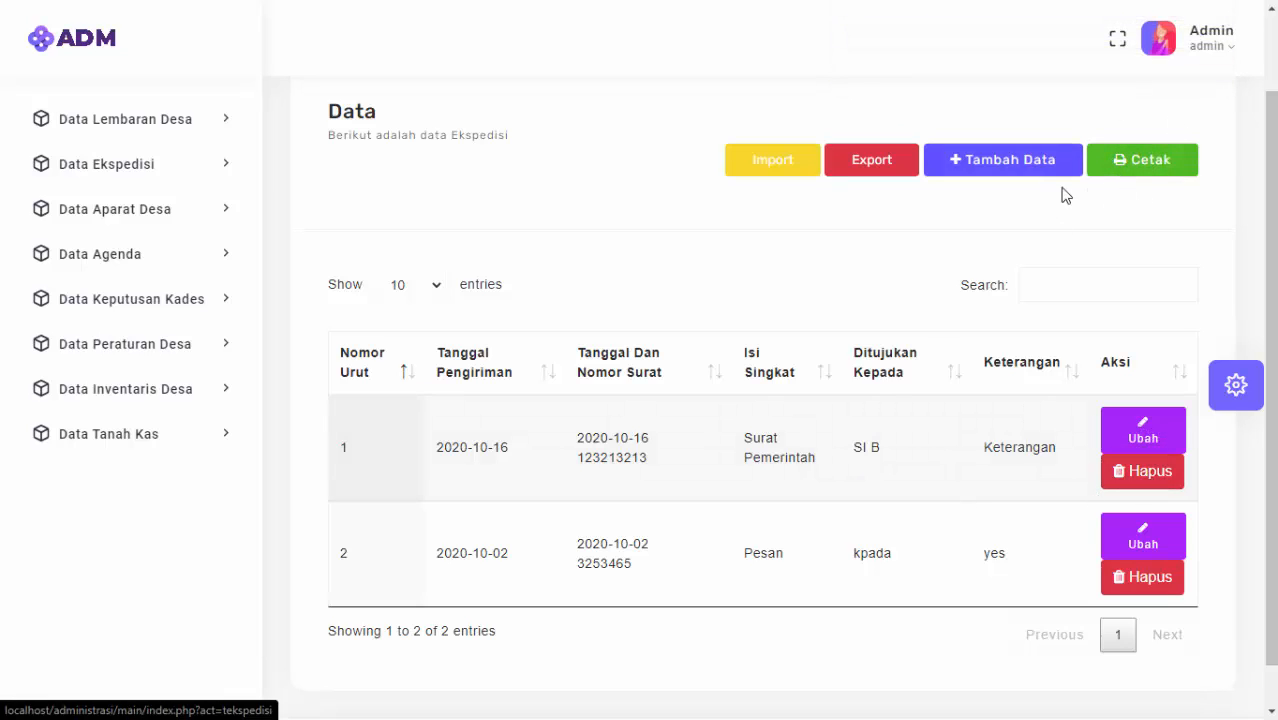
scroll(322, 257, "up", 1)
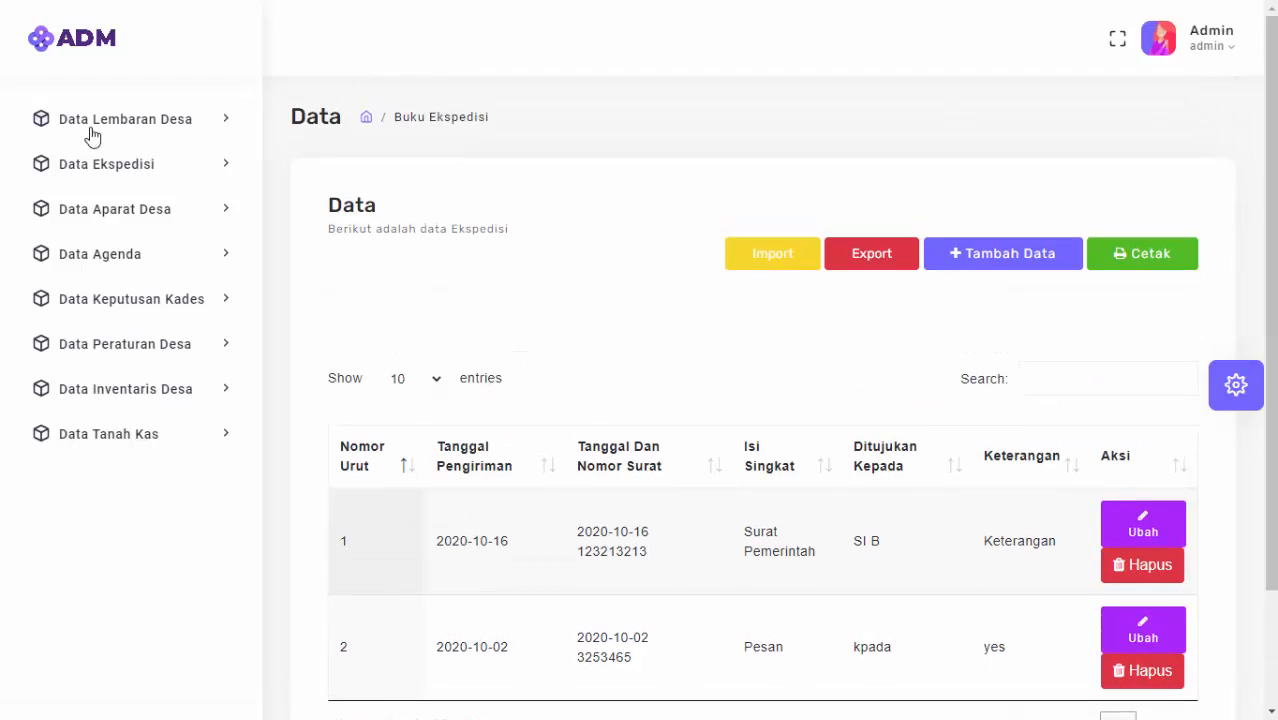
Open Data Aparat Desa to show the Buku Aparat Desa table.
left_click(120, 216)
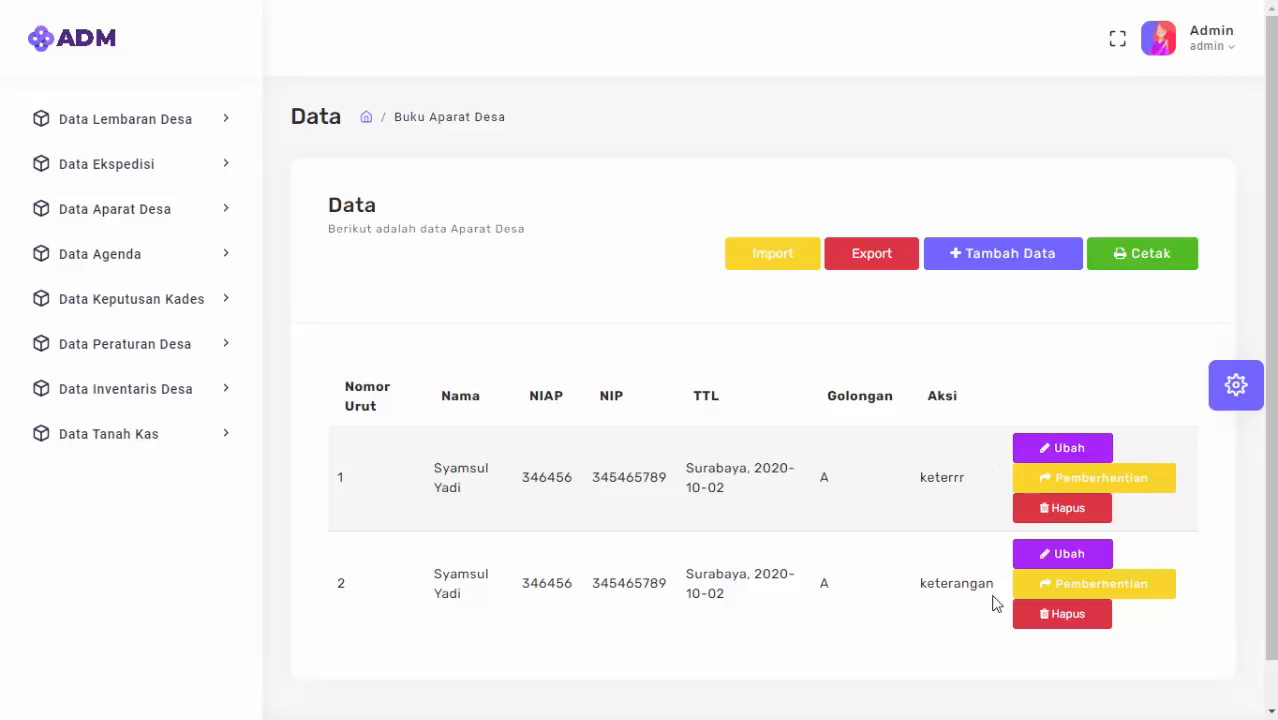
Start a new official entry, filling the full name, NIAP and NIP, with gender Laki - Laki.
left_click(985, 272)
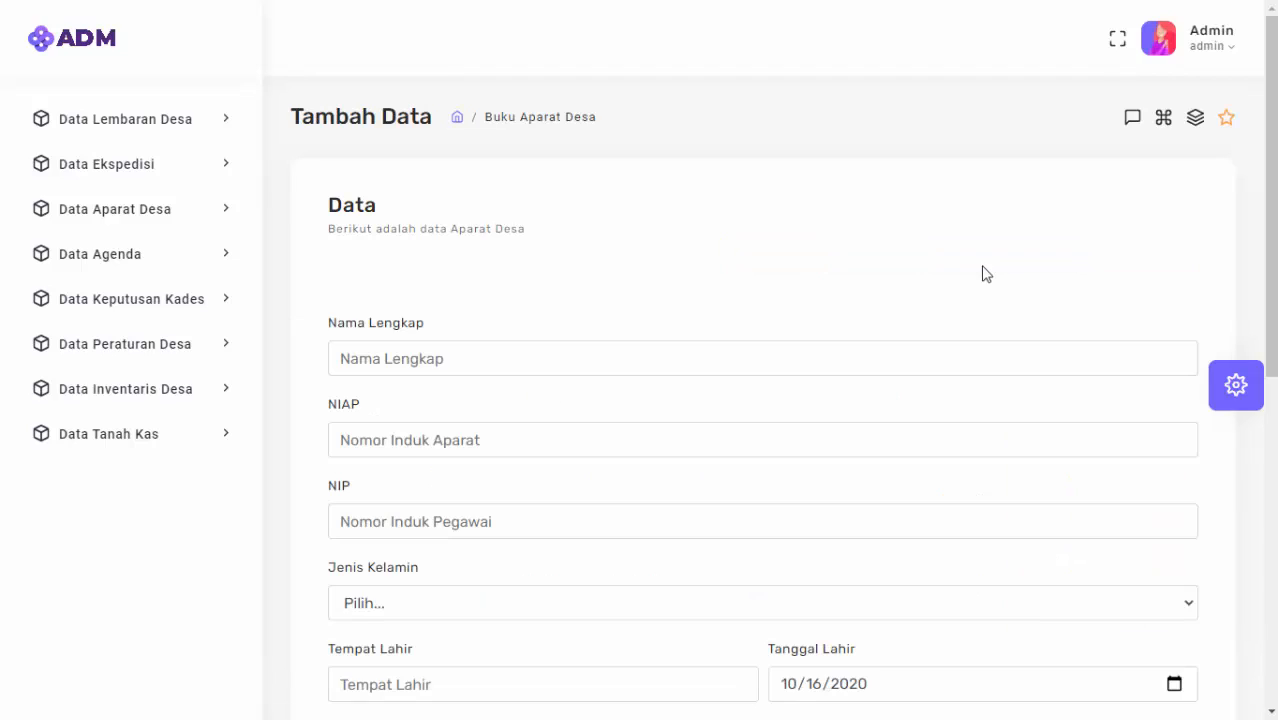
left_click(519, 357)
type("Si ")
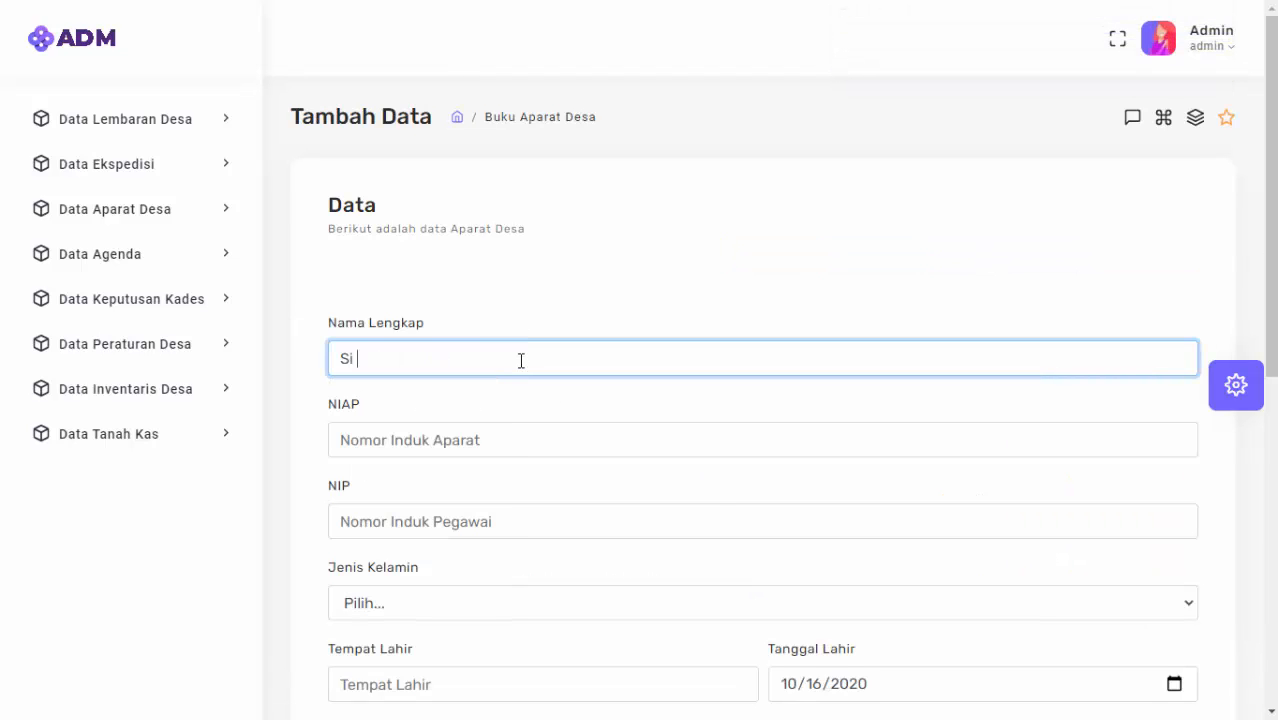
type("B")
key("Tab")
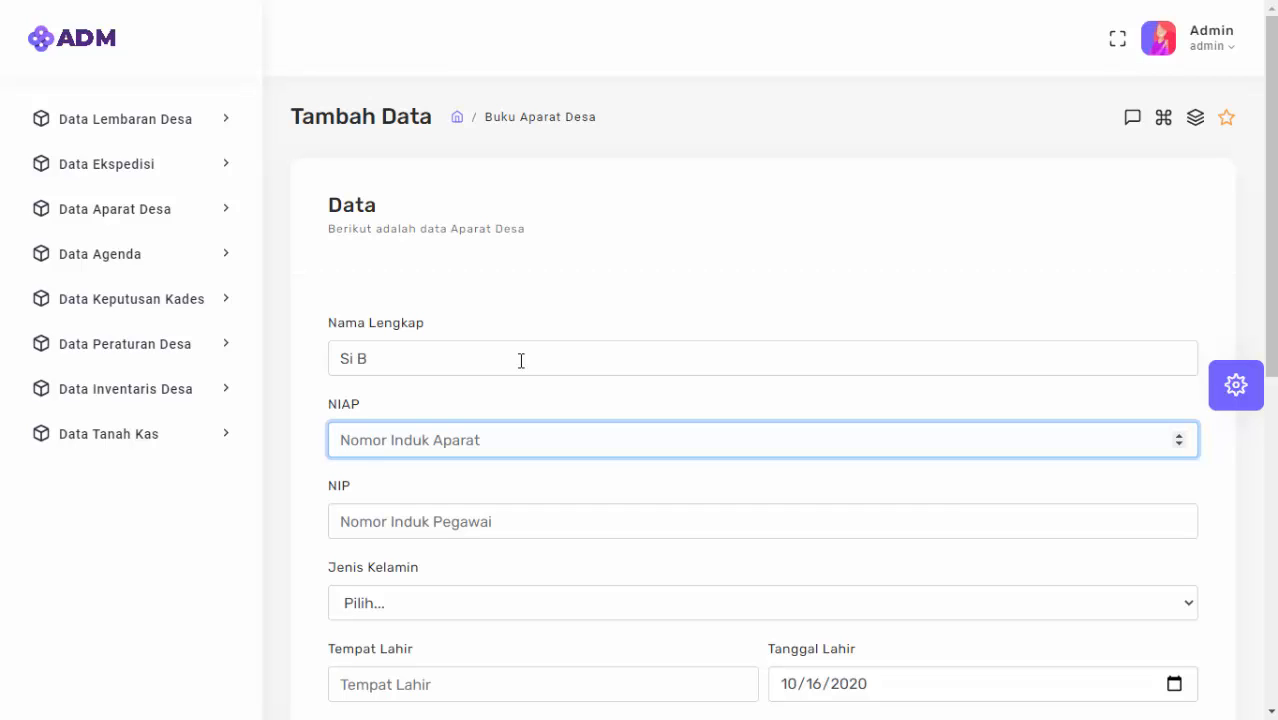
type("1231242342354")
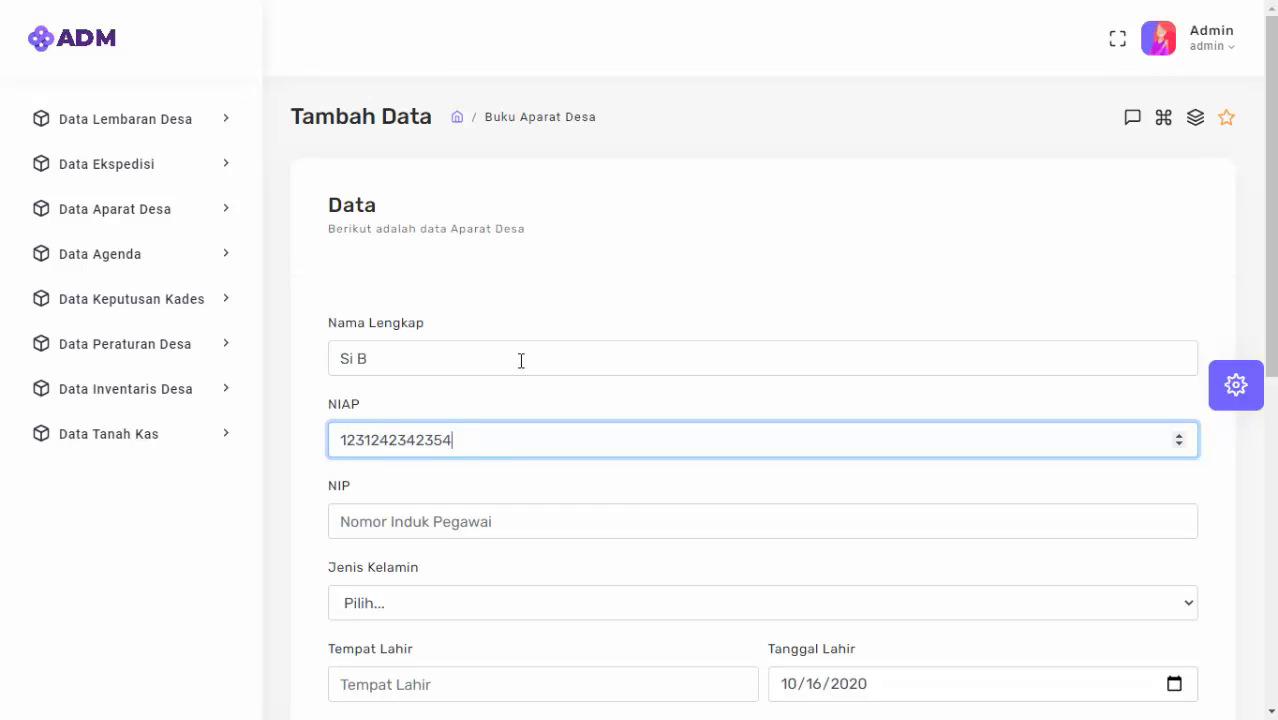
key("Tab")
type("3464564576673")
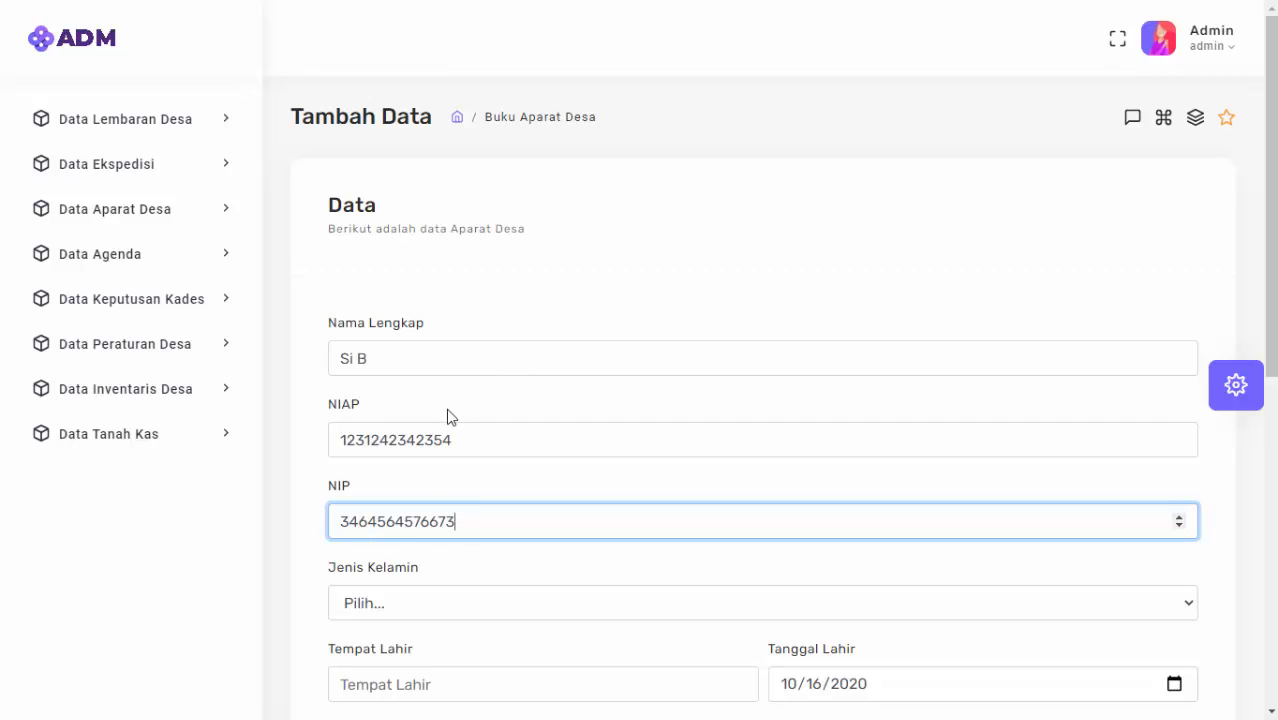
left_click(421, 604)
left_click(393, 648)
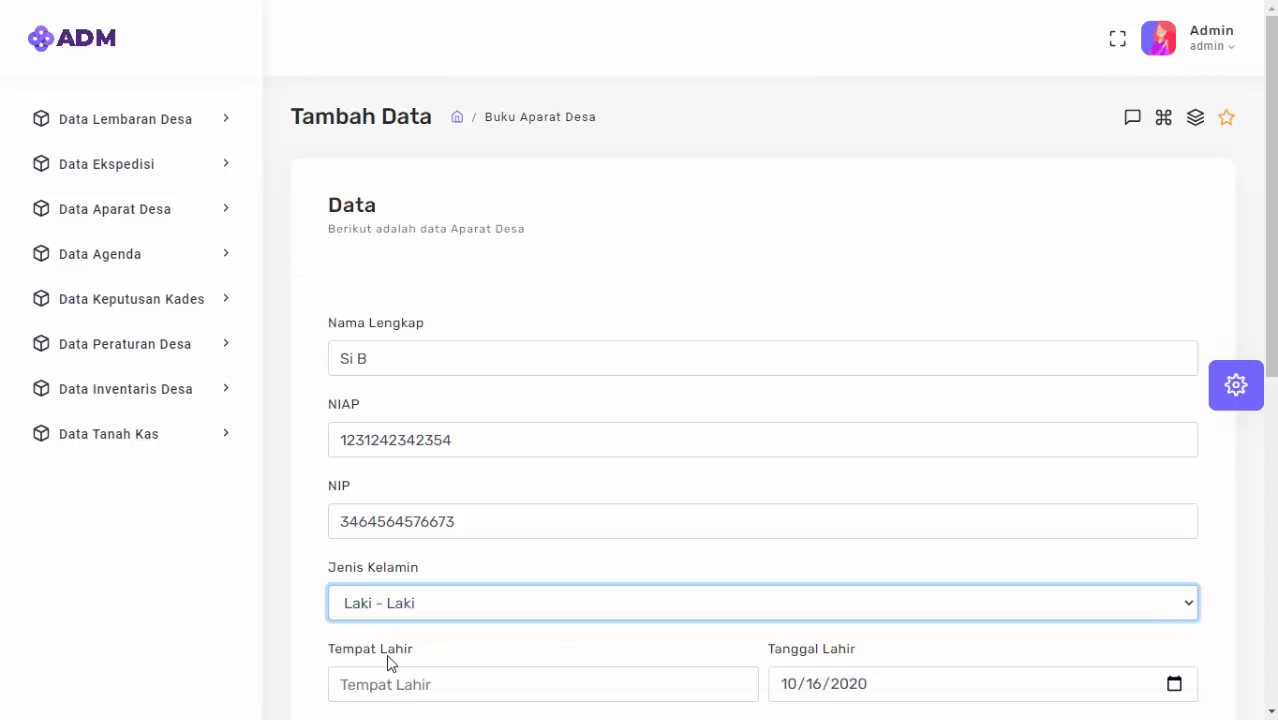
Set birthplace Ambon, religion Islam, rank A, position Jabatan A and education SMK/SMA.
scroll(390, 663, "down", 5)
left_click(539, 222)
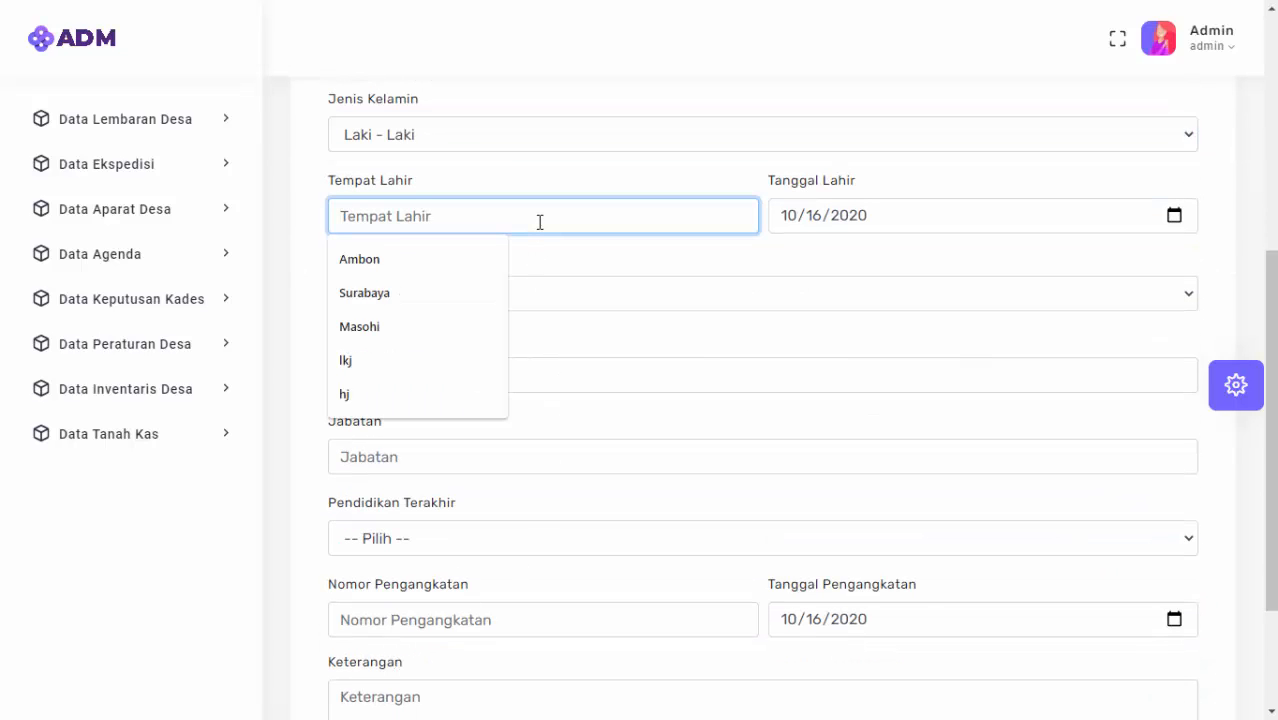
left_click(461, 257)
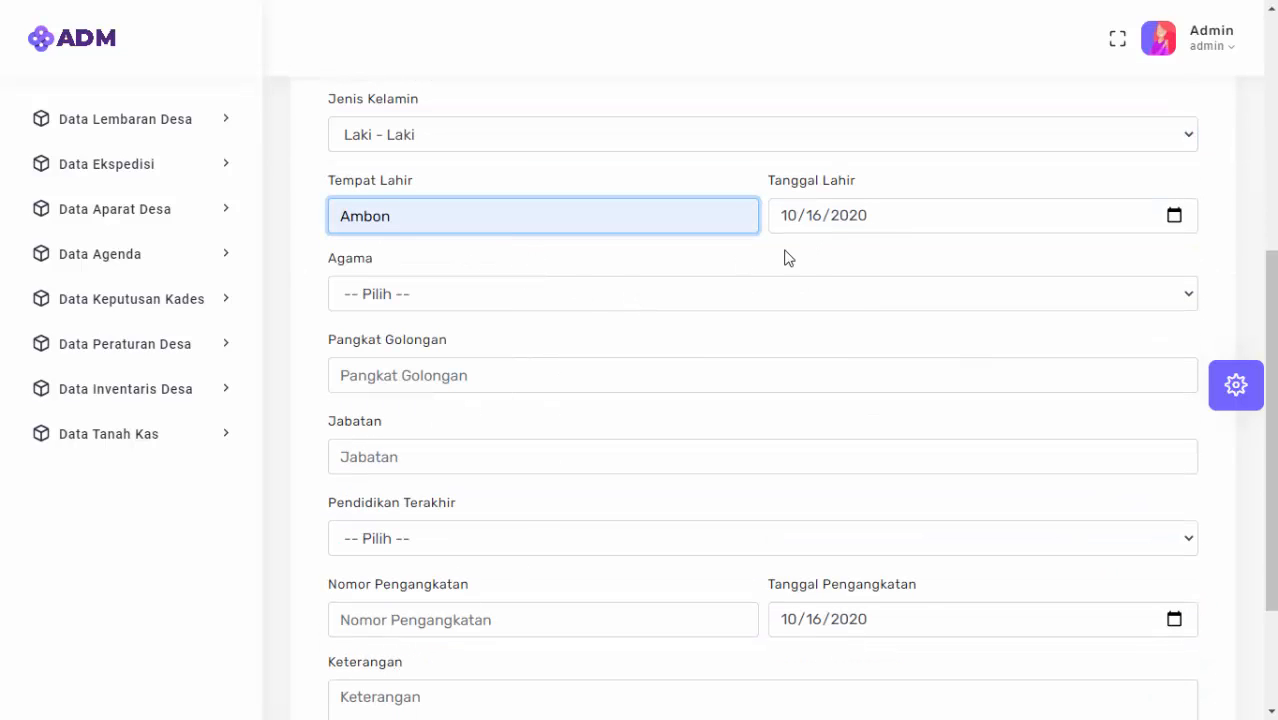
left_click(593, 291)
left_click(542, 343)
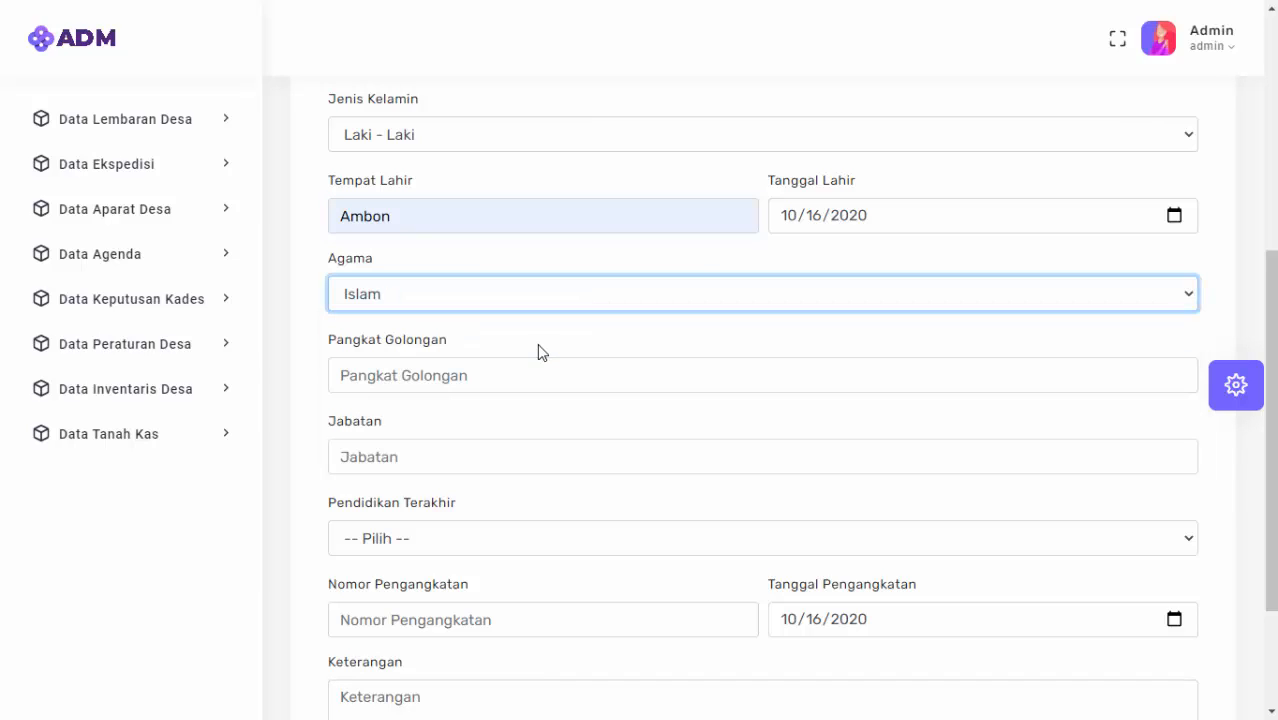
left_click(521, 379)
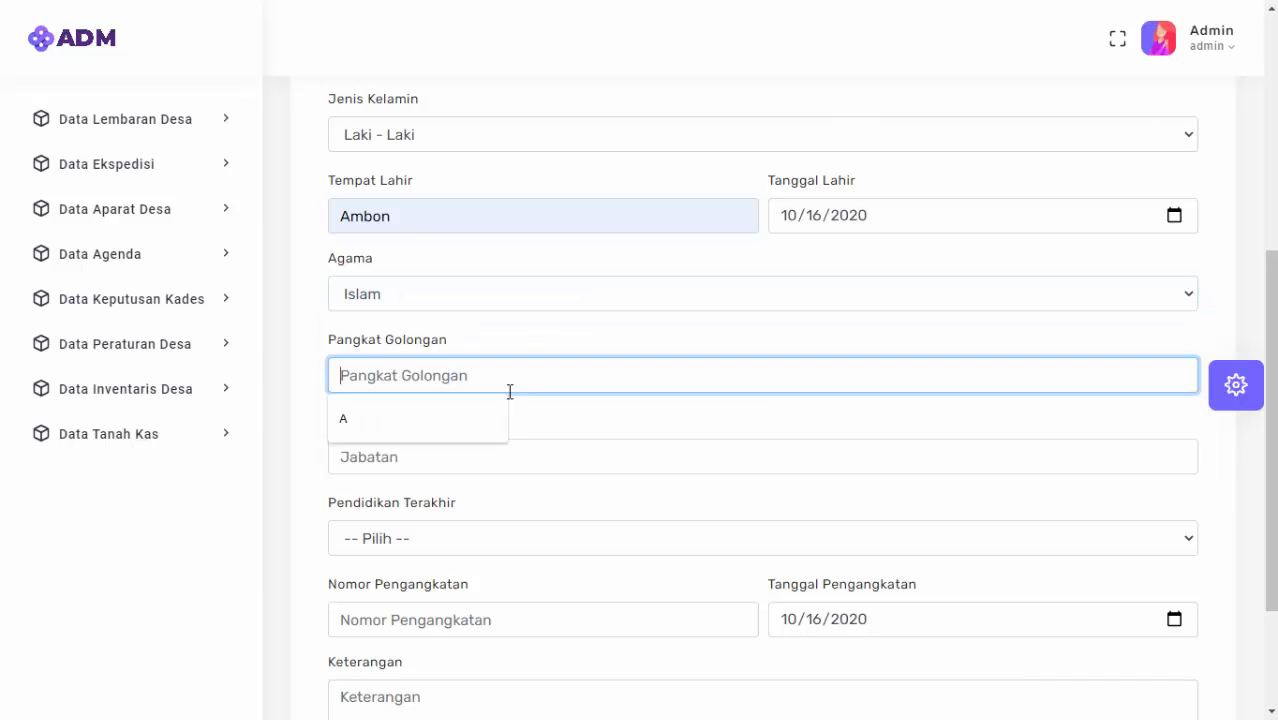
left_click(395, 437)
left_click(391, 442)
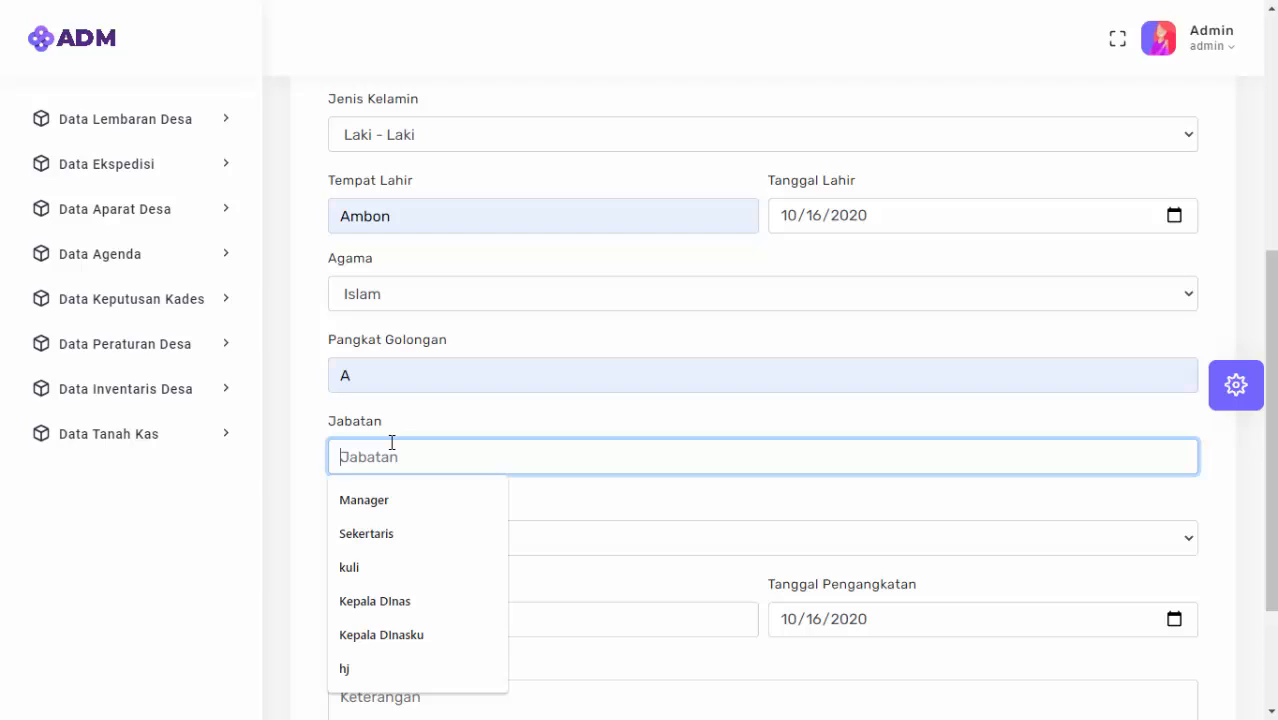
type("Ja")
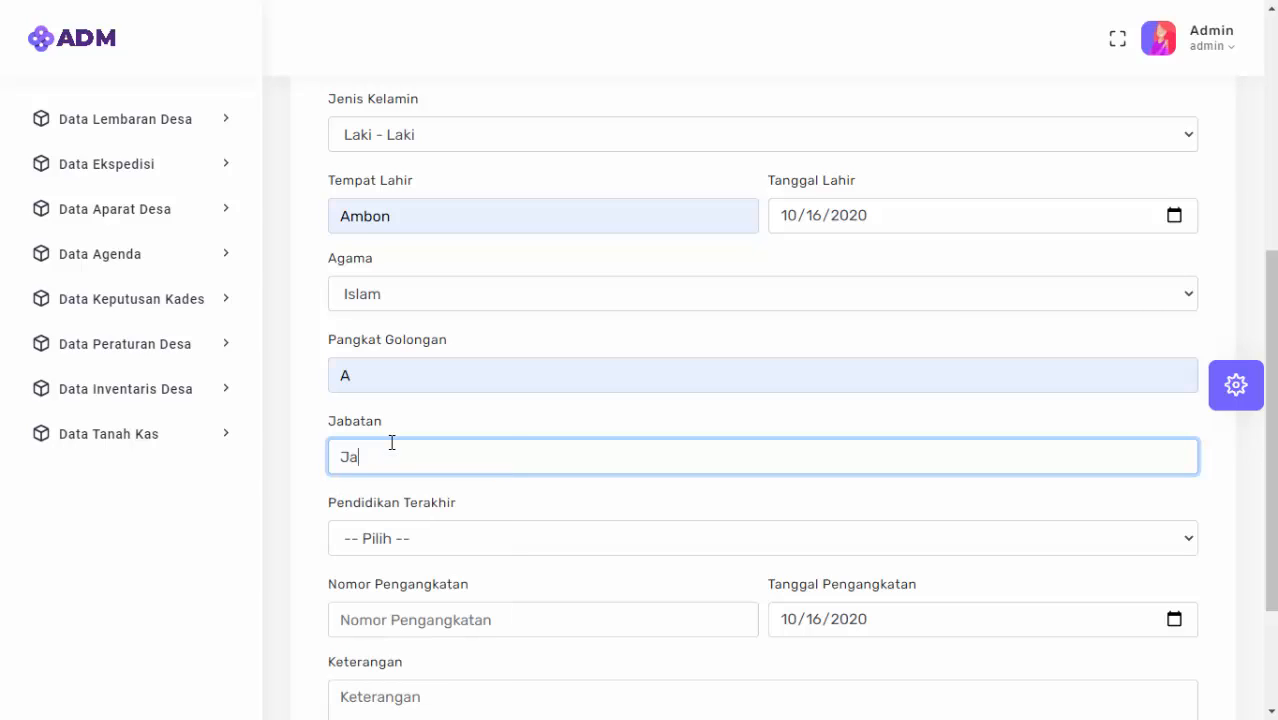
type("batan A")
left_click(429, 540)
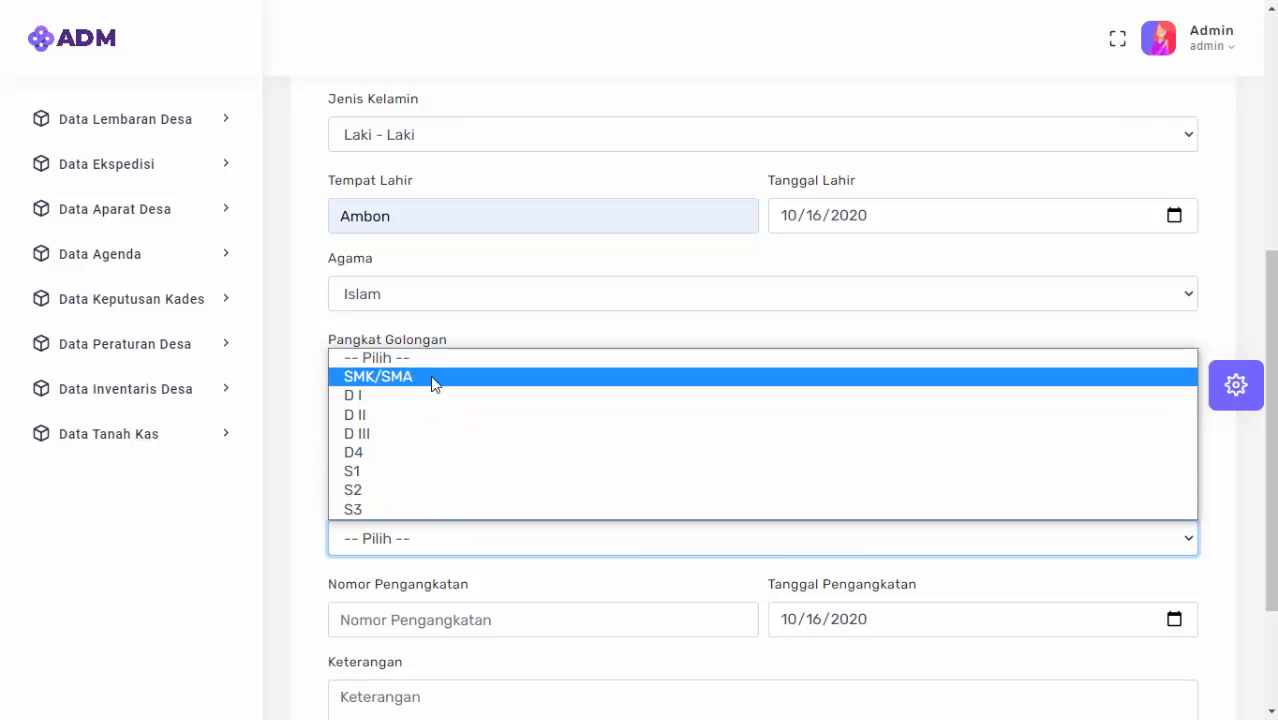
left_click(431, 377)
Enter appointment number 32543556 dated 10/16/2020 and remark Keterangan, then save the record.
left_click(436, 625)
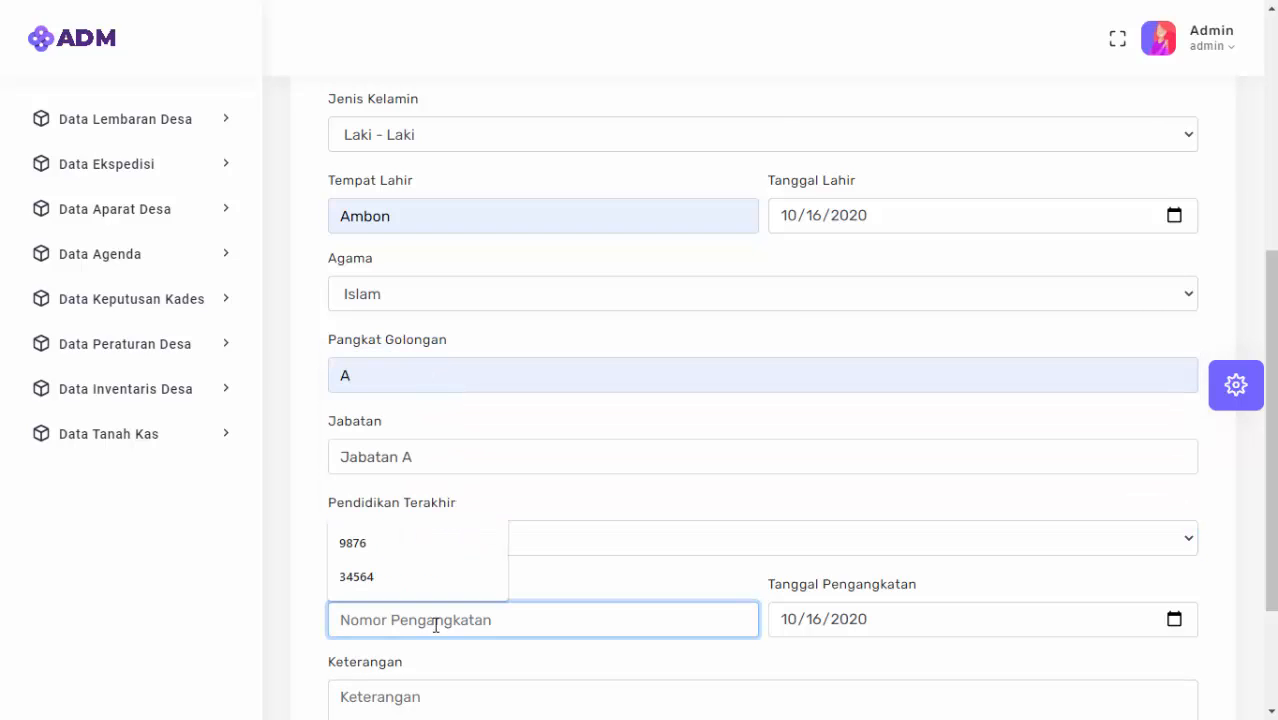
type("32543556")
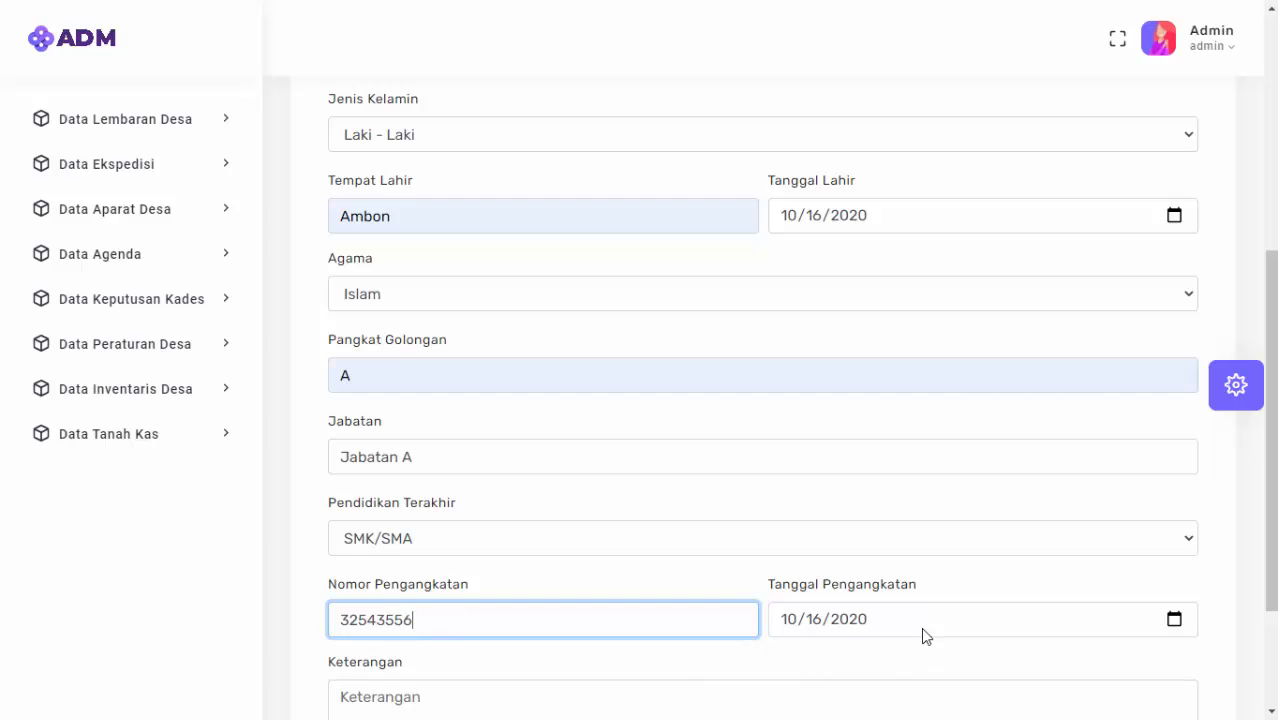
scroll(921, 620, "down", 2)
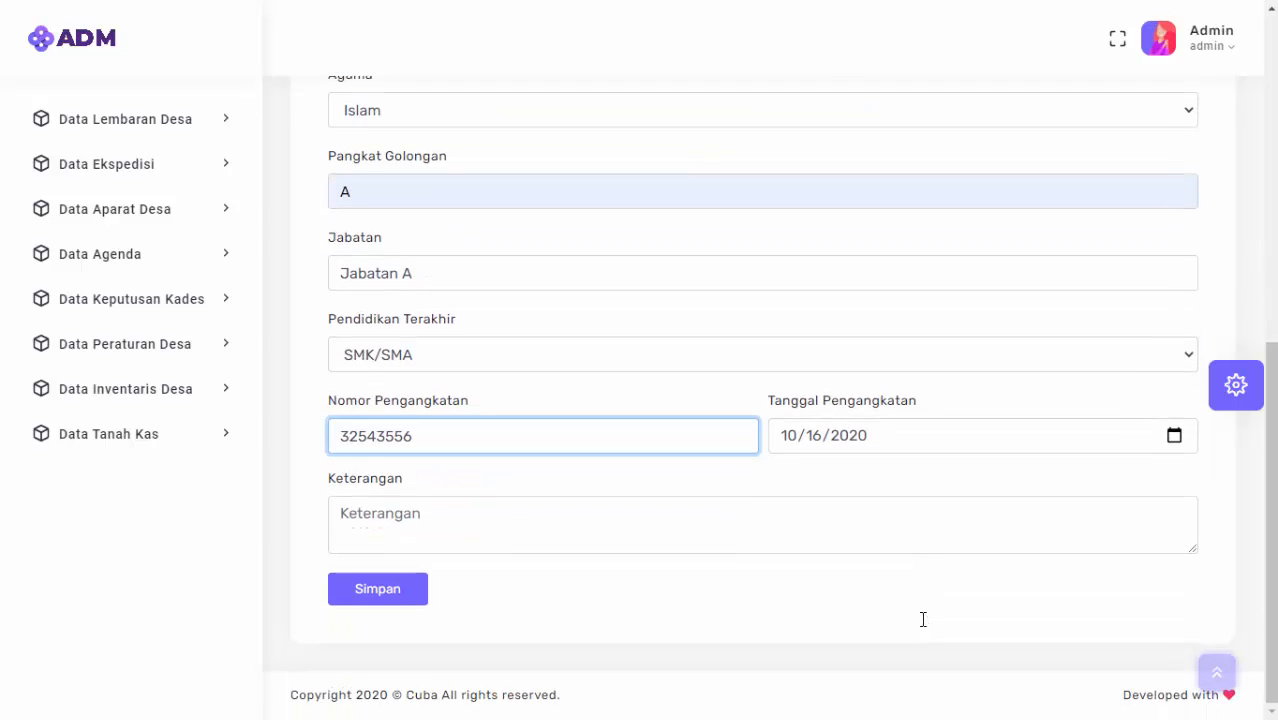
left_click(1166, 436)
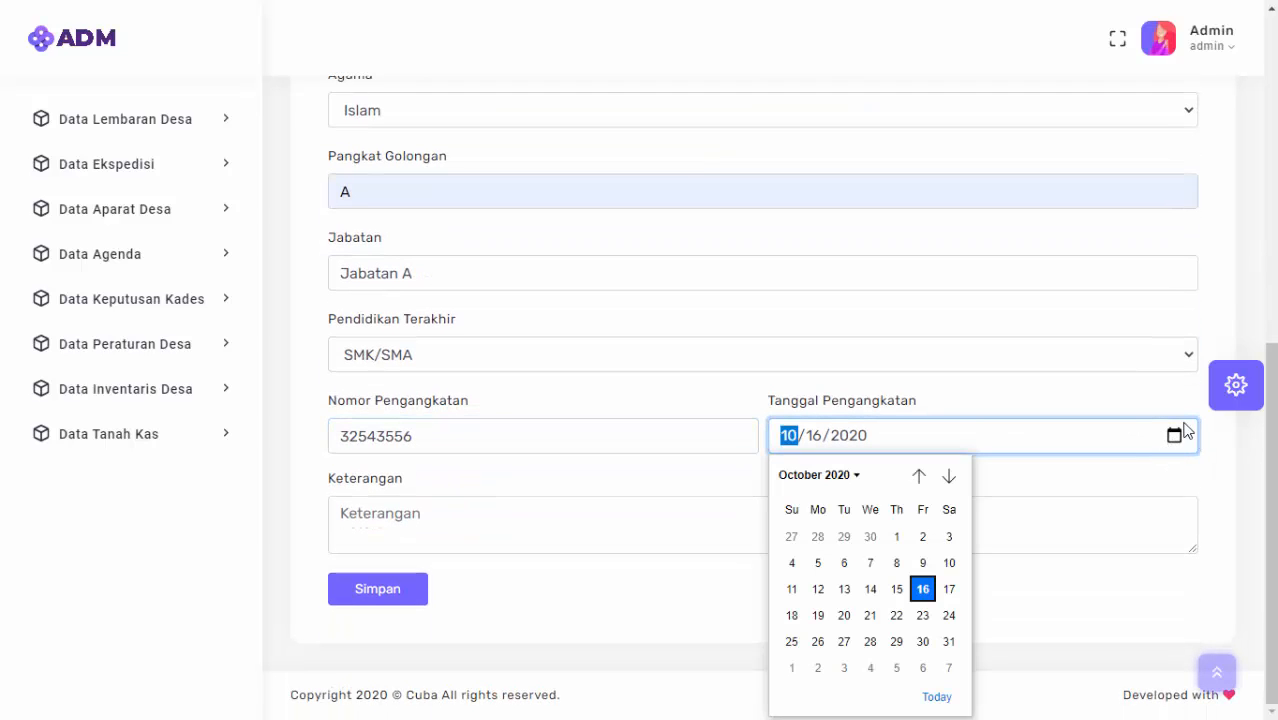
left_click(1133, 482)
left_click(1167, 446)
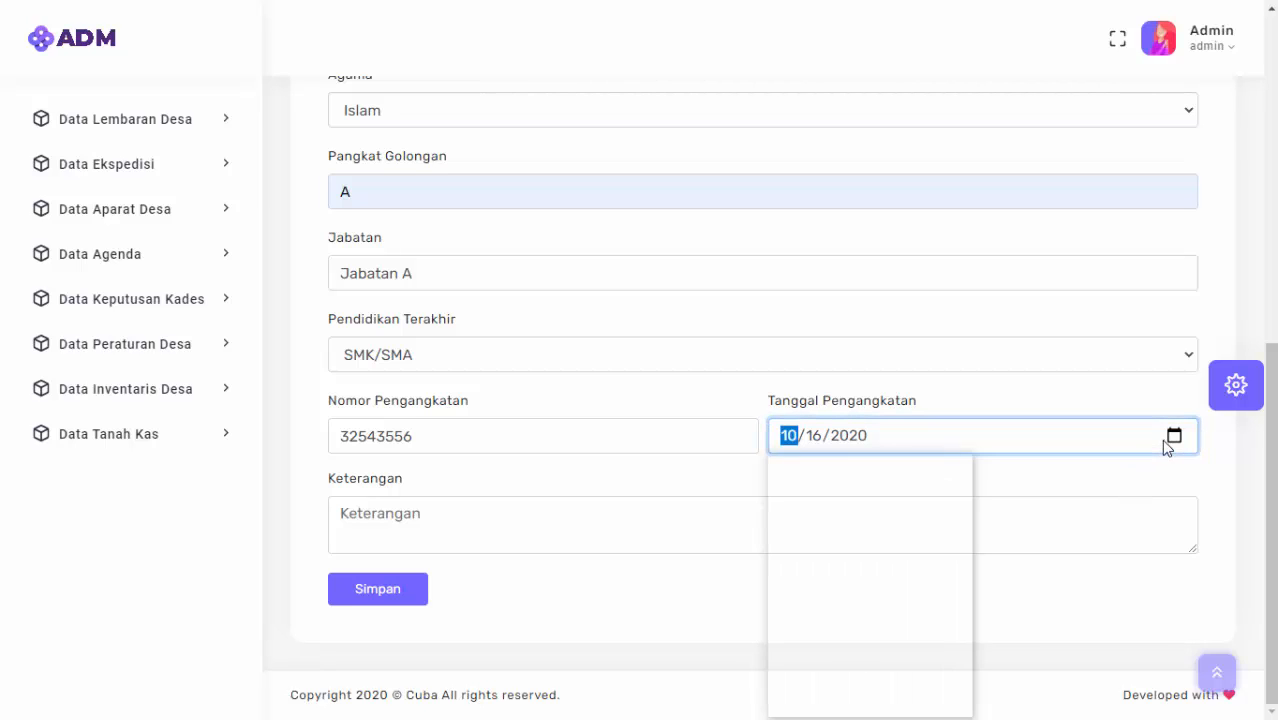
left_click(773, 517)
left_click(616, 545)
type("Keterangan")
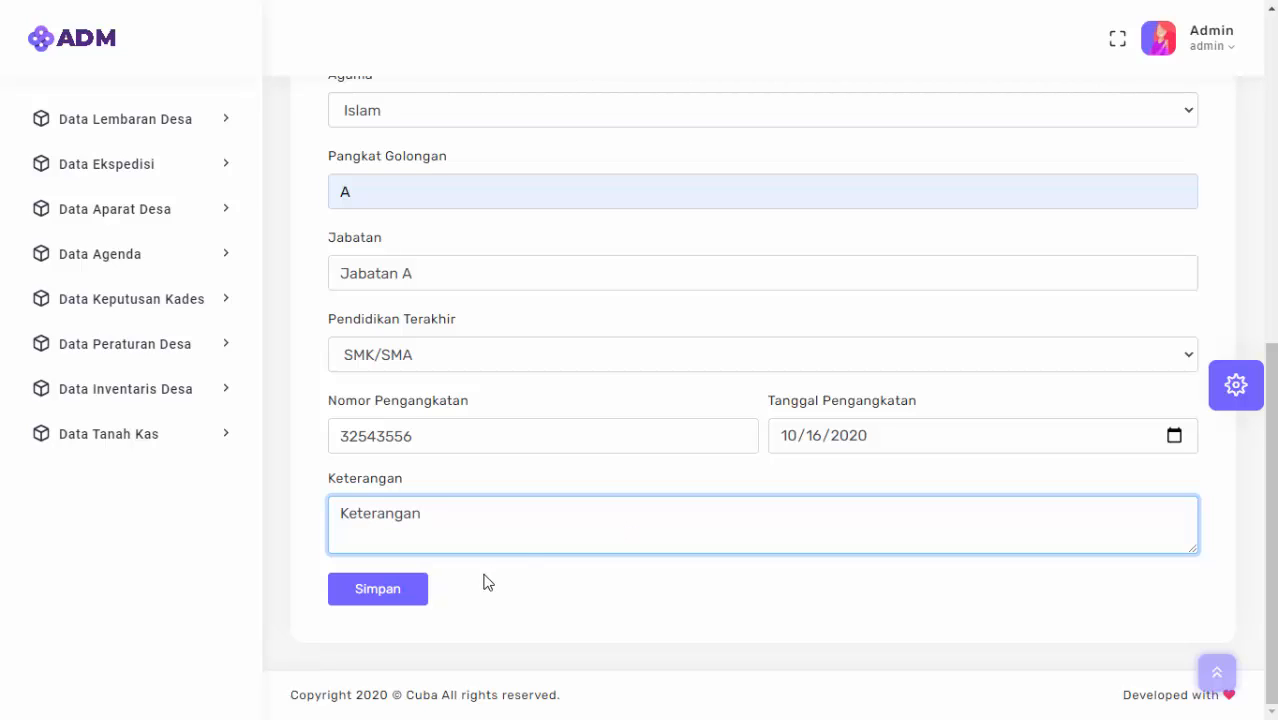
left_click(368, 600)
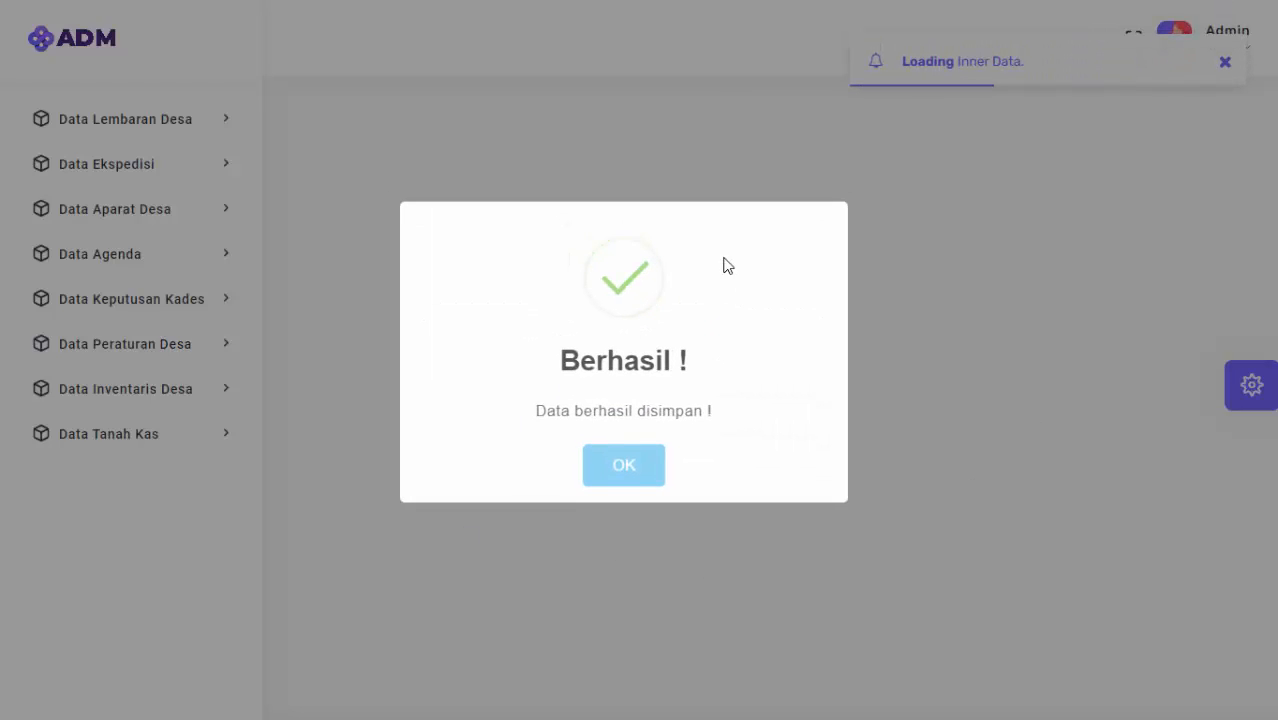
Insert an A into the first official's Nama Lengkap and save the record.
scroll(799, 405, "down", 3)
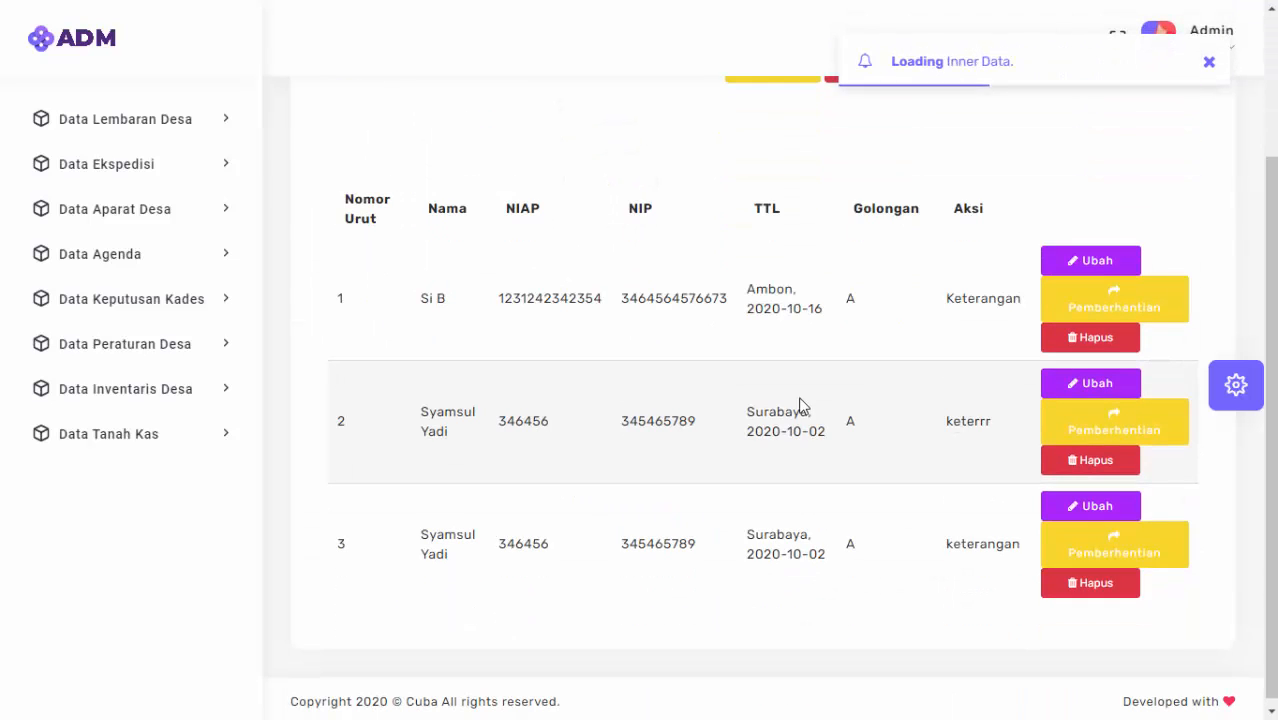
left_click(1086, 261)
left_click(566, 347)
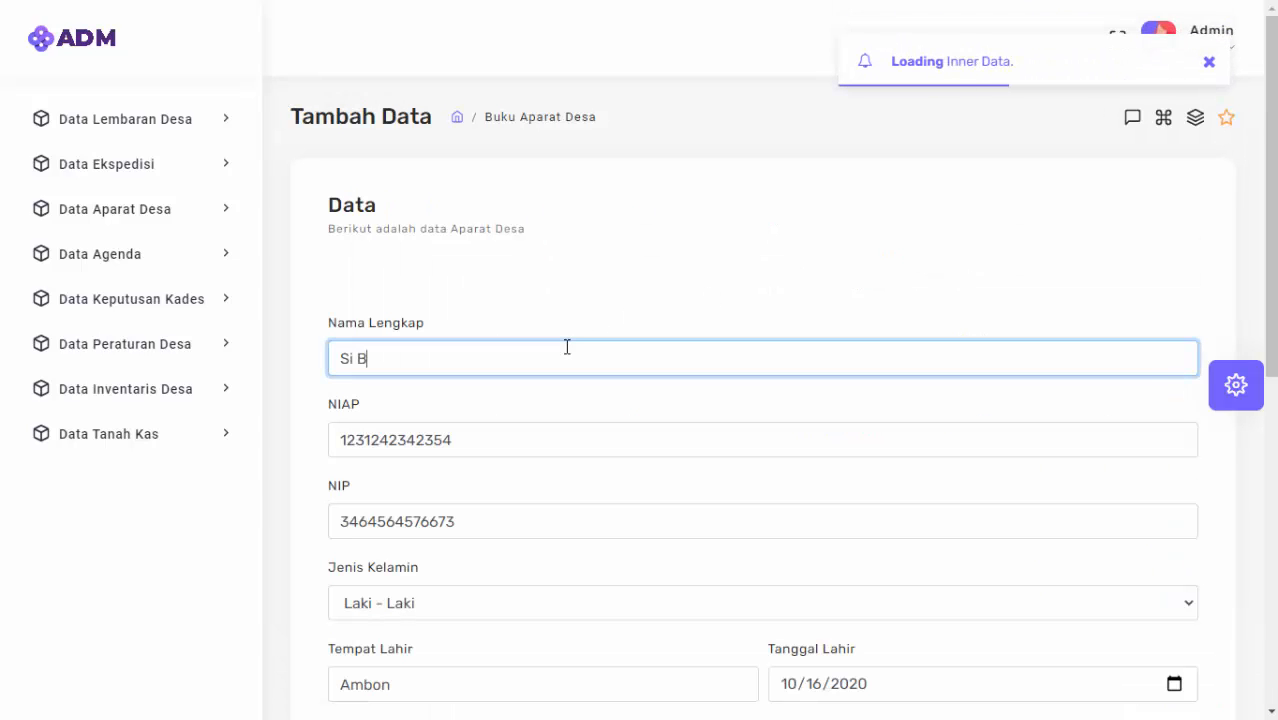
key("Left")
type("A")
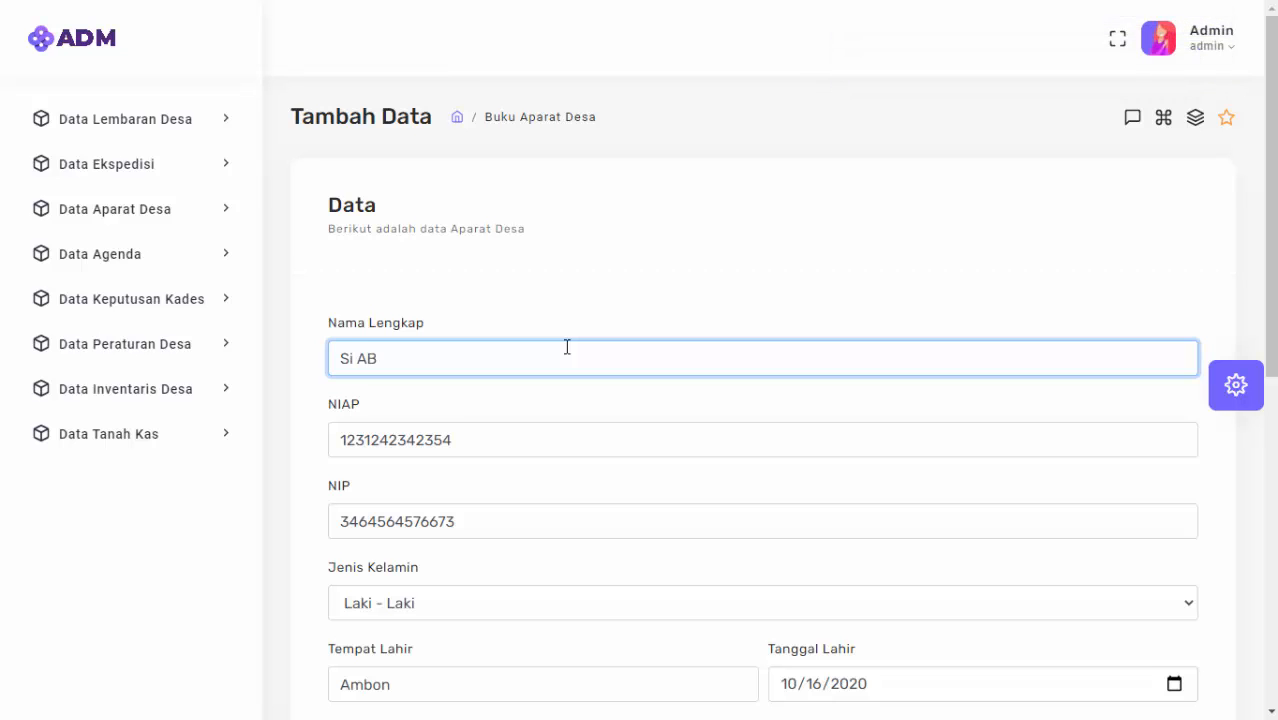
scroll(588, 388, "down", 5)
scroll(675, 327, "down", 2)
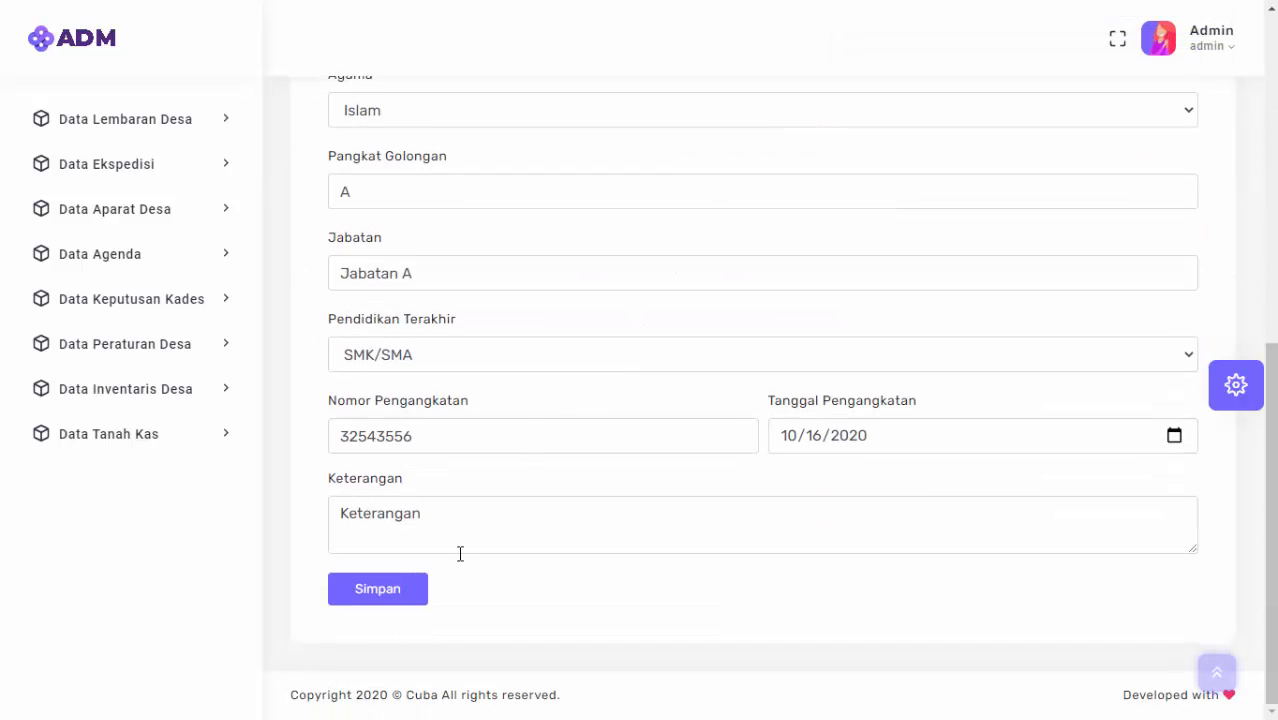
left_click(417, 593)
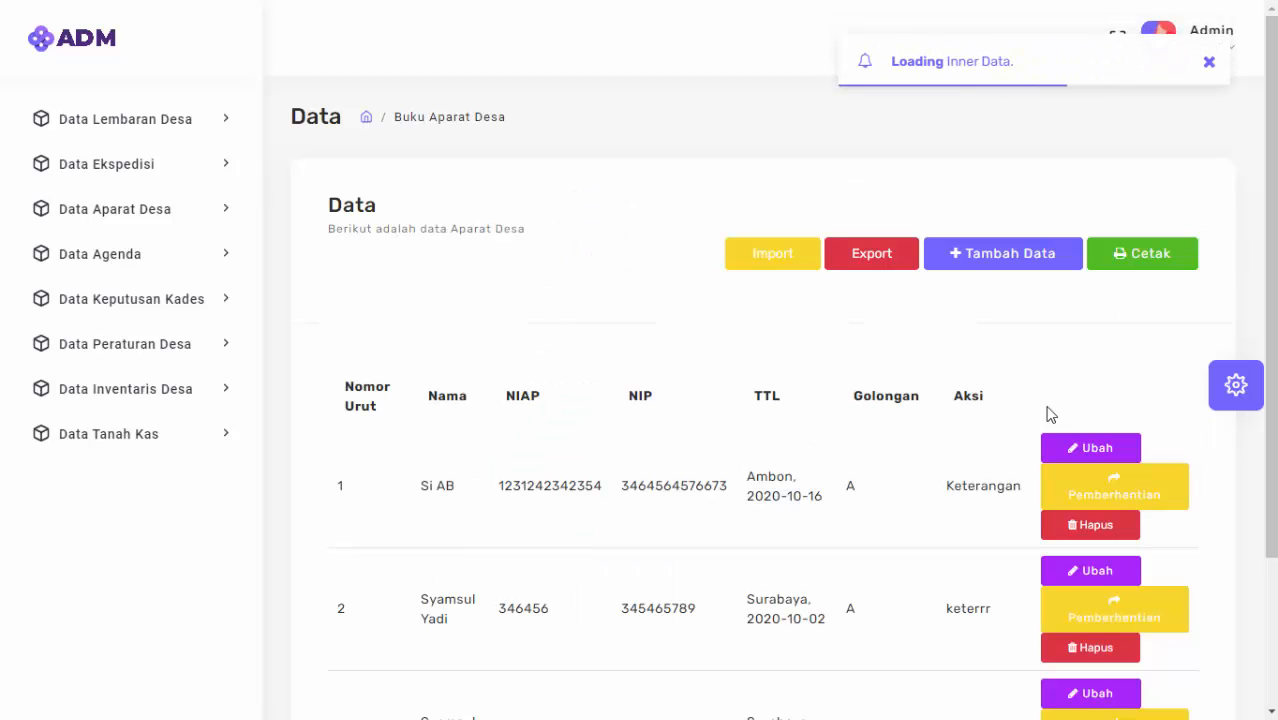
scroll(1010, 440, "down", 2)
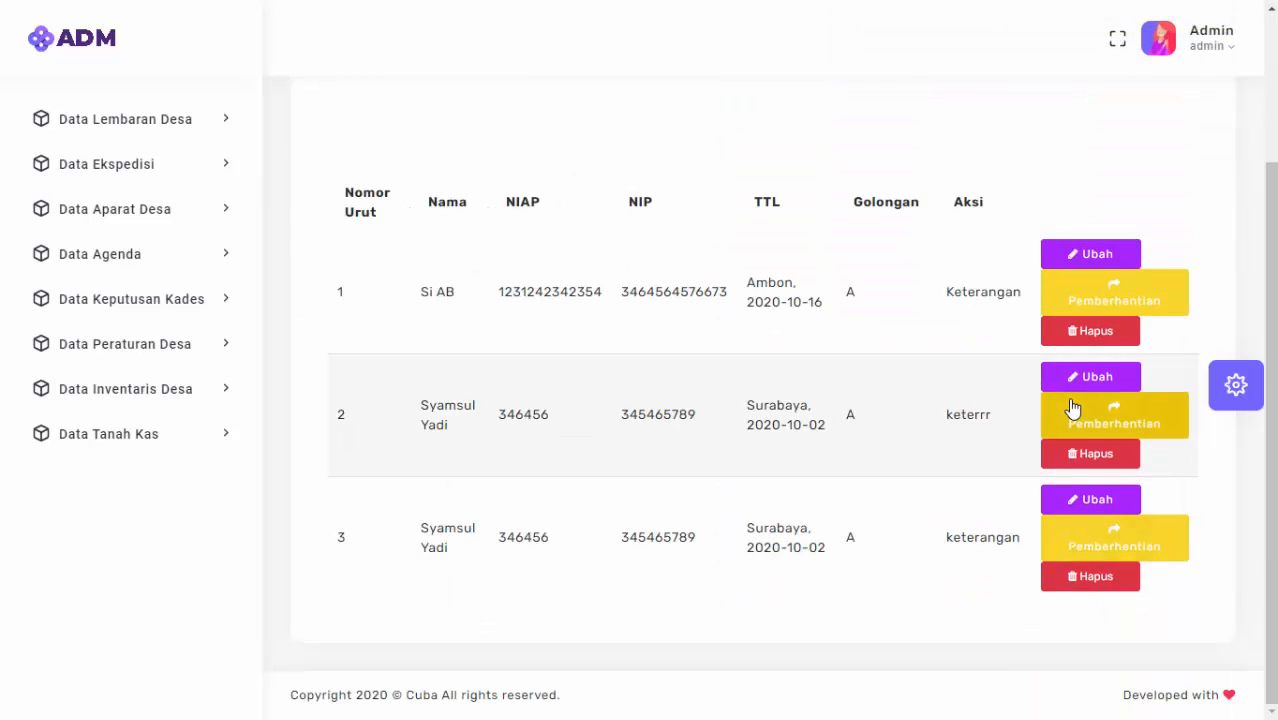
Delete the row-2 official with remark 'keterrr' and confirm with 'Ya, Hapus'.
scroll(1073, 408, "up", 1)
left_click(1100, 548)
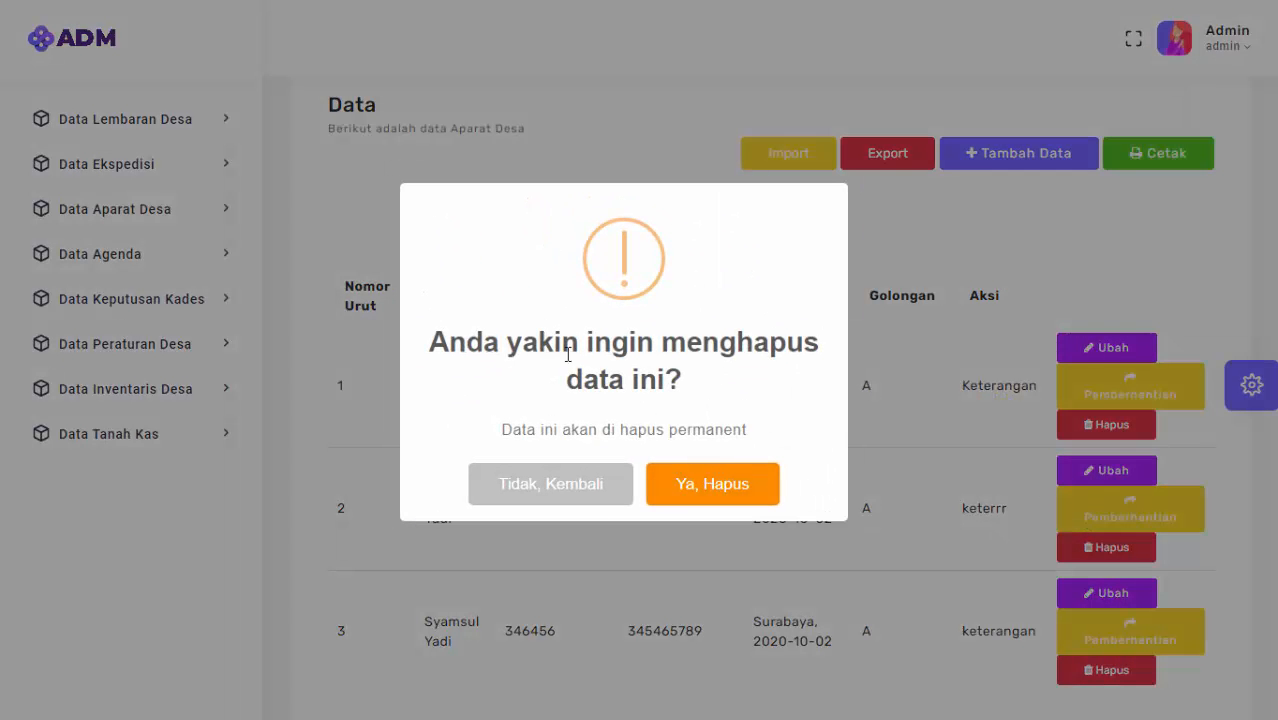
left_click(756, 482)
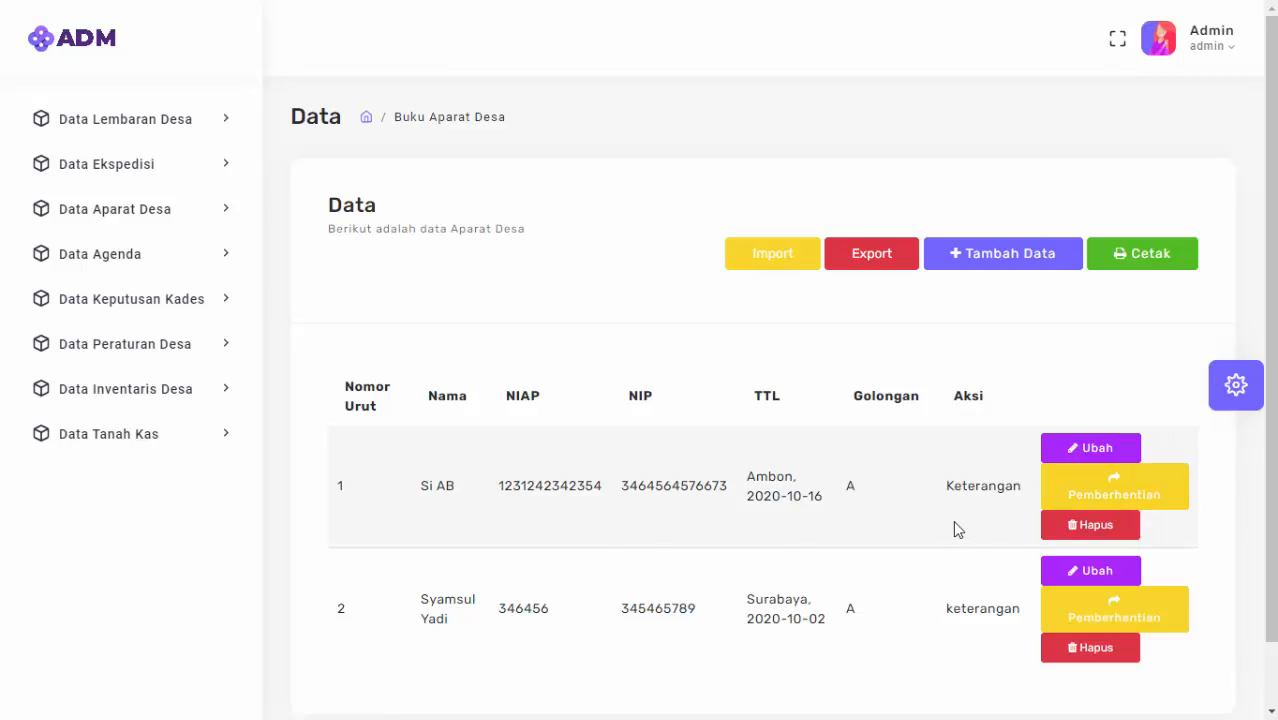
Open the dismissal form for the first official.
left_click(1113, 485)
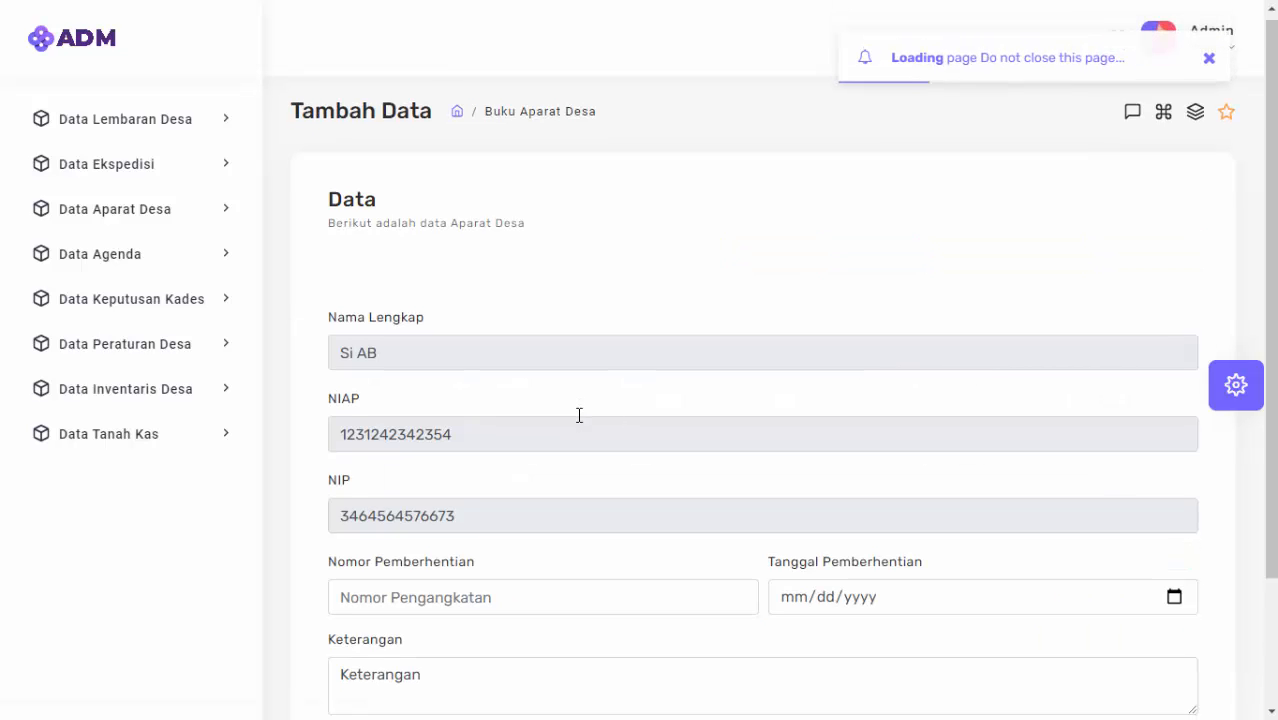
scroll(585, 414, "down", 2)
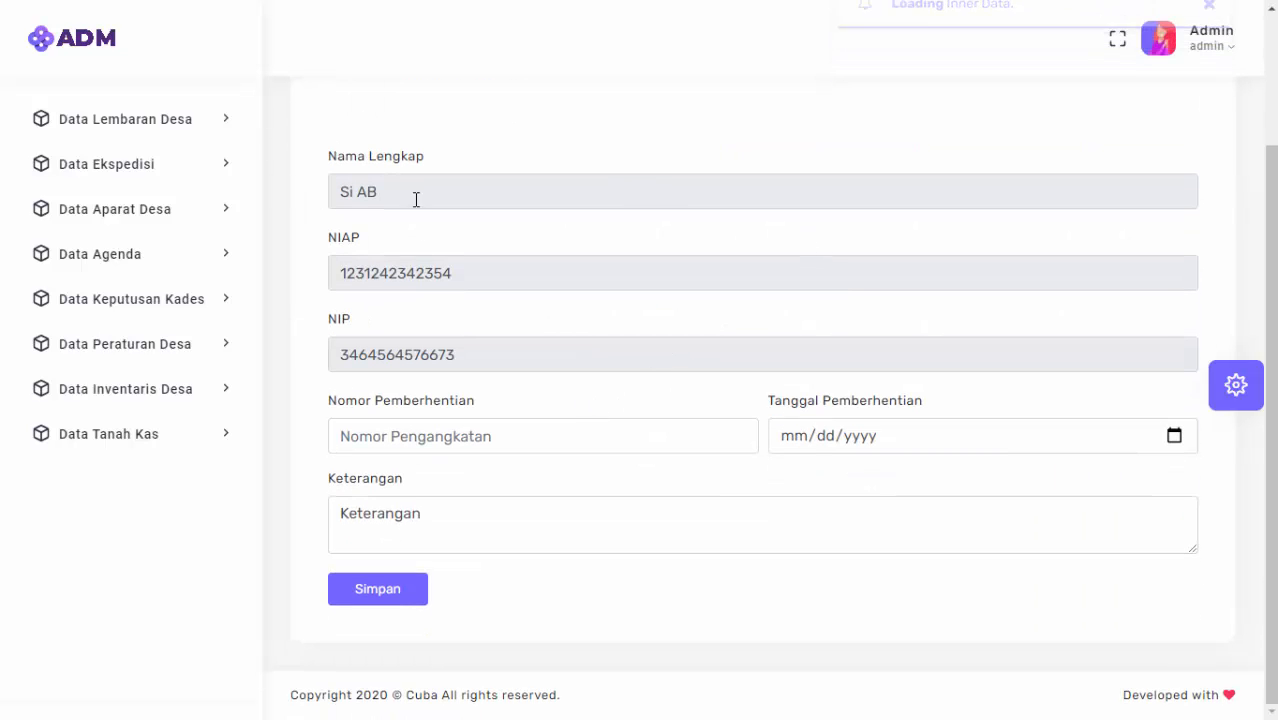
left_click(354, 188)
left_click(442, 272)
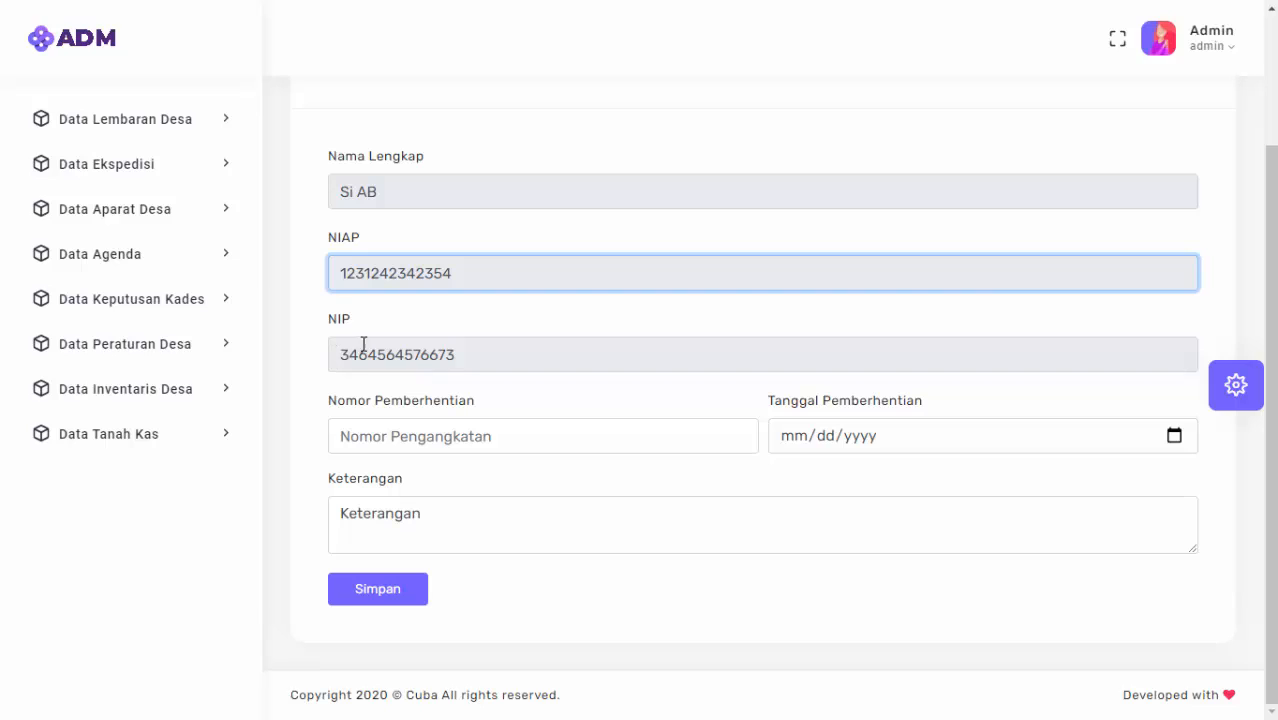
Save dismissal number 546575687 dated 10/16/2020 and return to the Buku Aparat Desa list.
left_click(524, 437)
type("546575687")
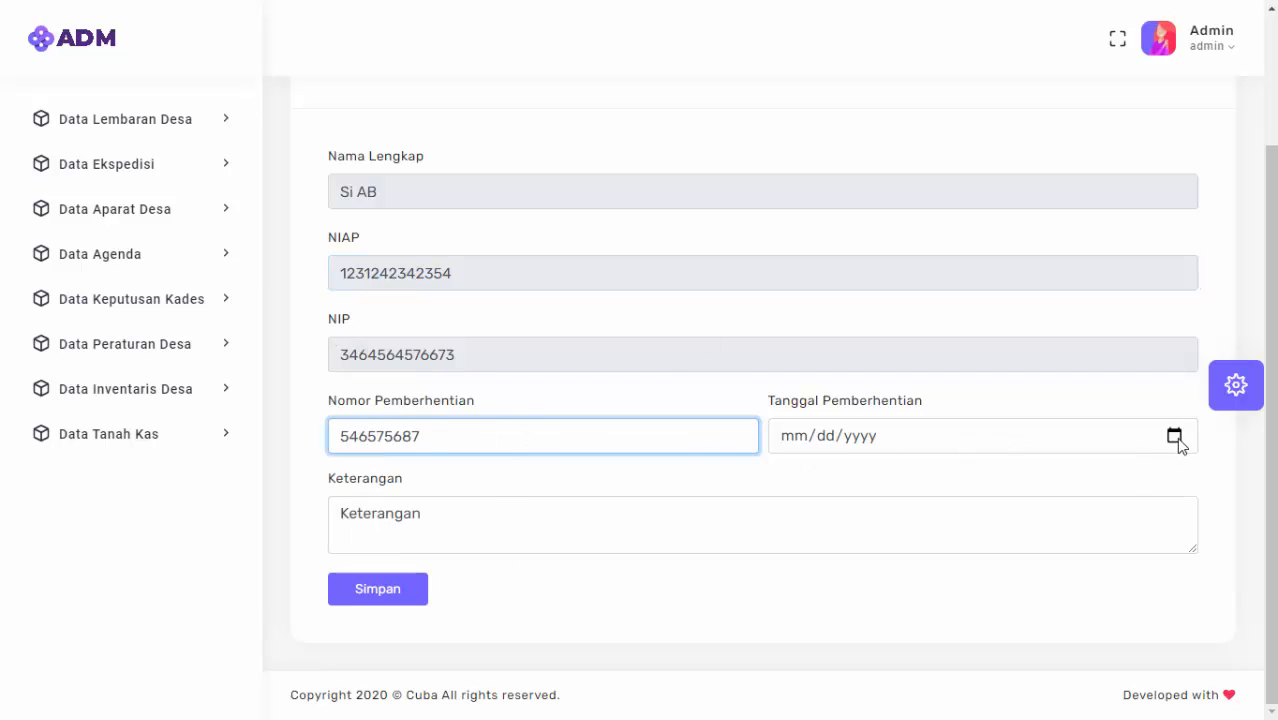
left_click(1176, 440)
left_click(922, 596)
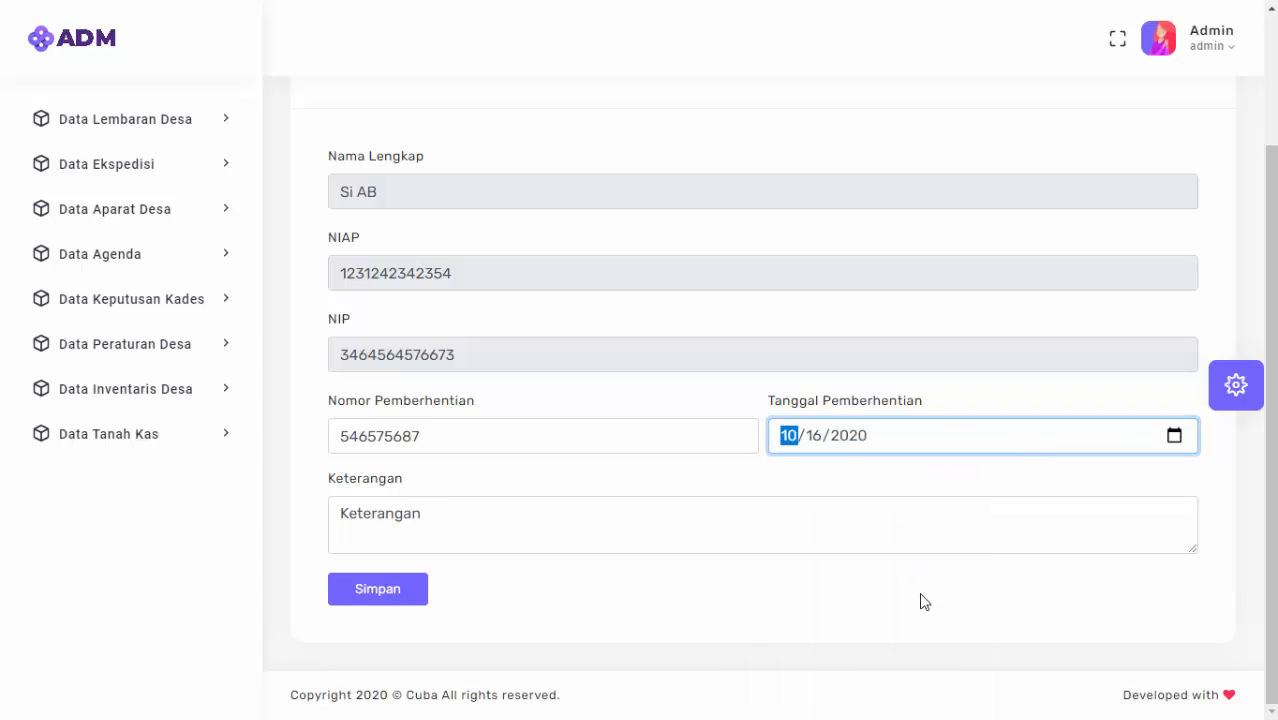
left_click(832, 535)
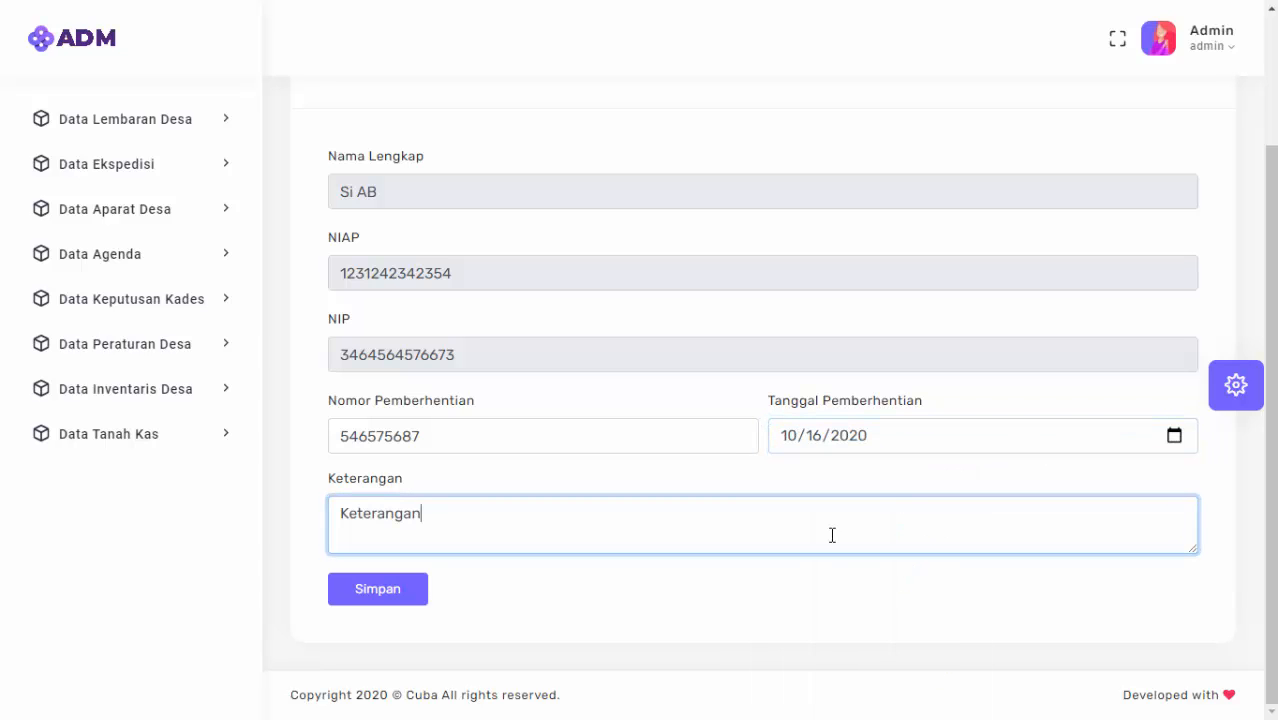
left_click(408, 589)
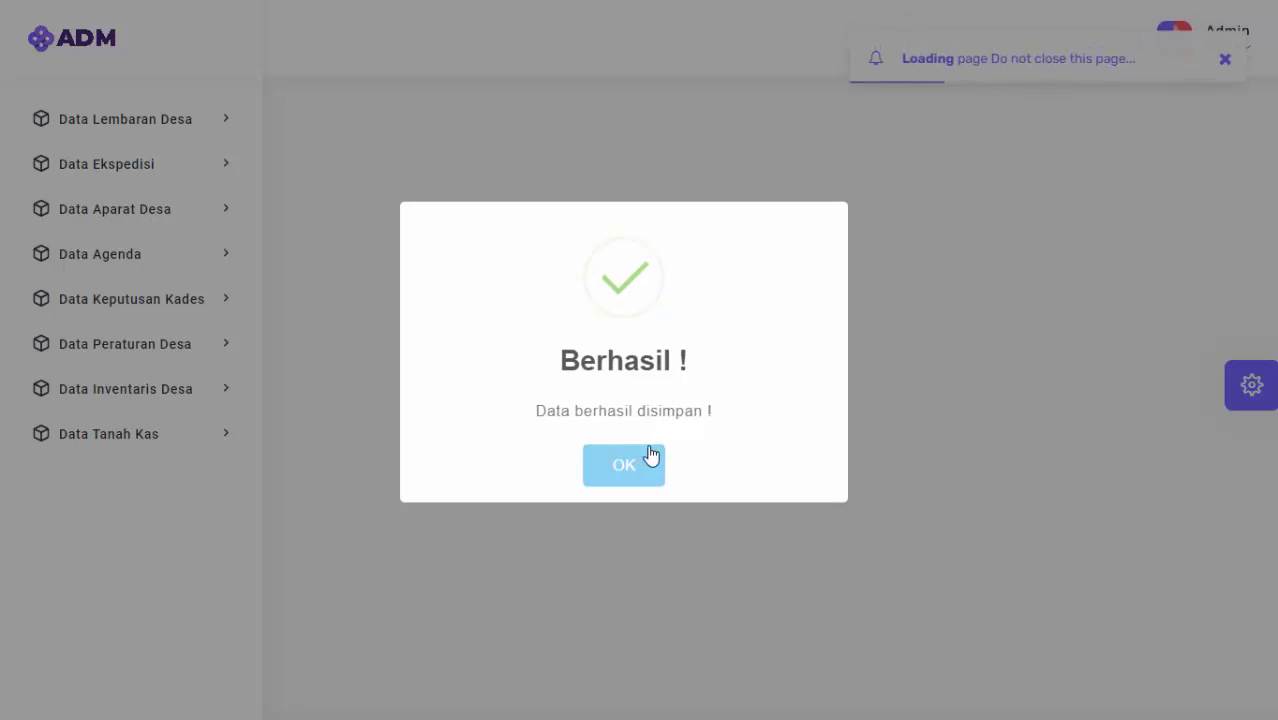
left_click(660, 470)
scroll(998, 470, "down", 1)
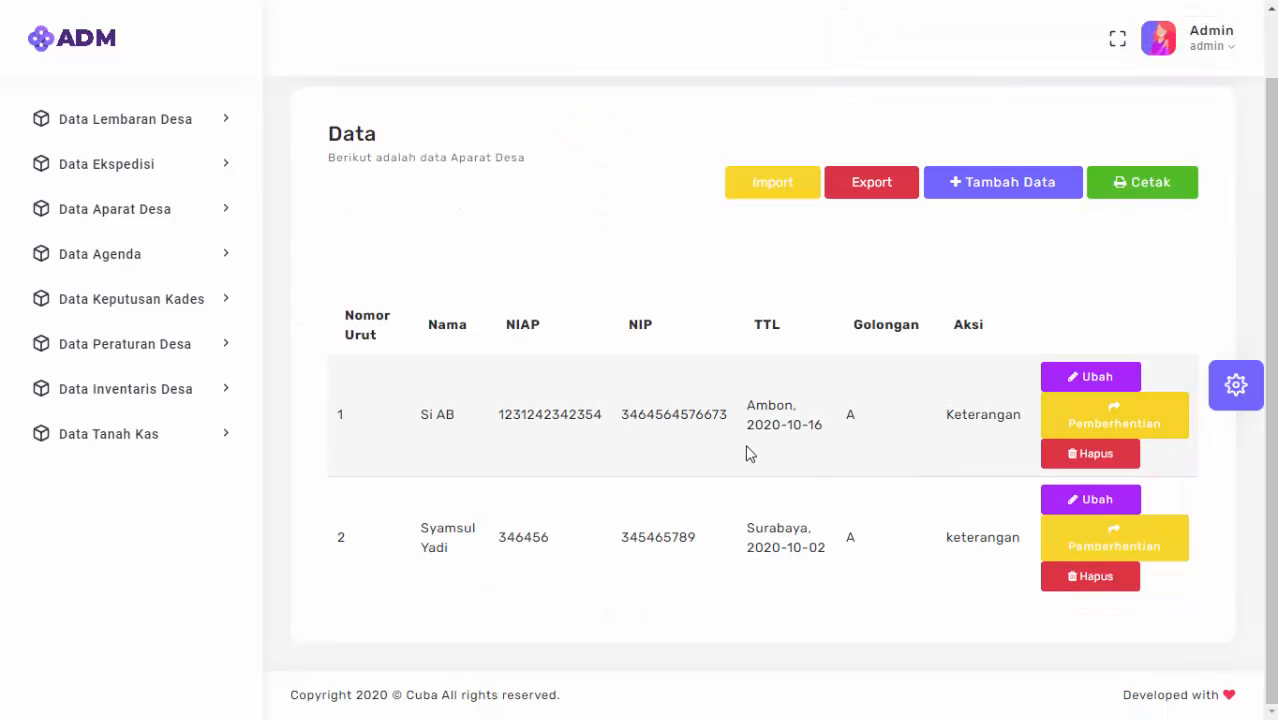
scroll(638, 456, "up", 1)
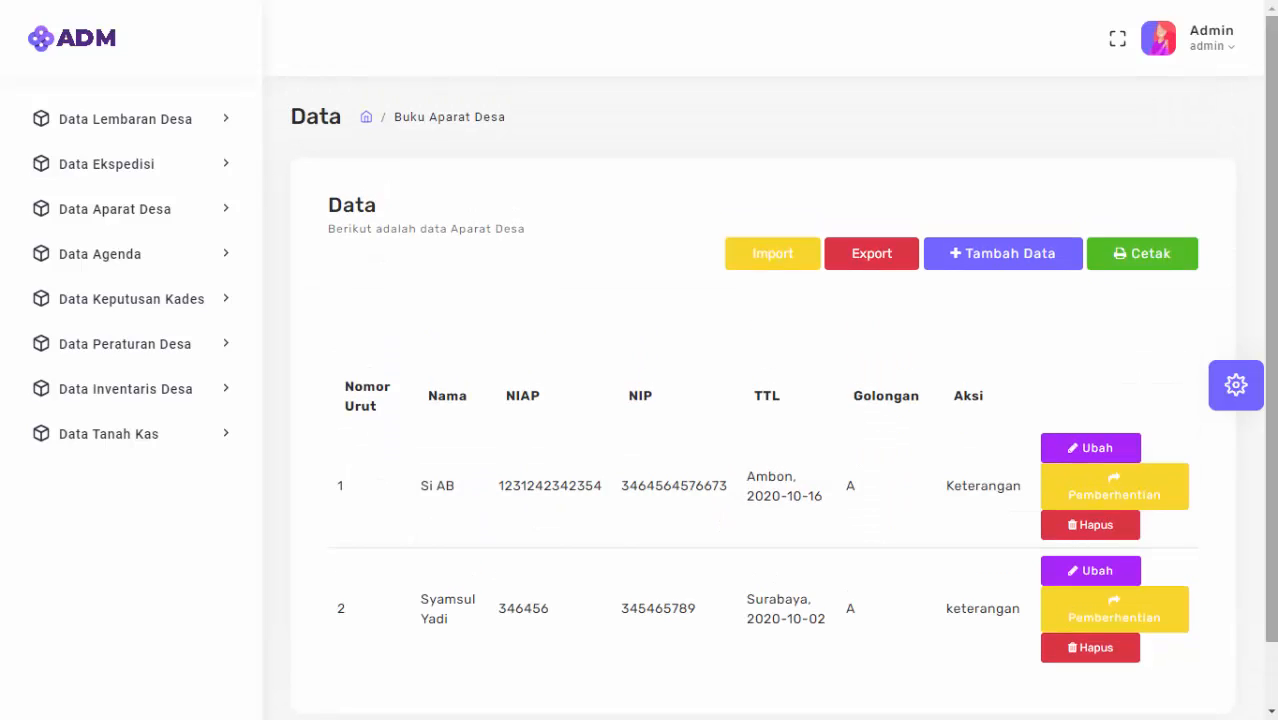
left_click(1154, 266)
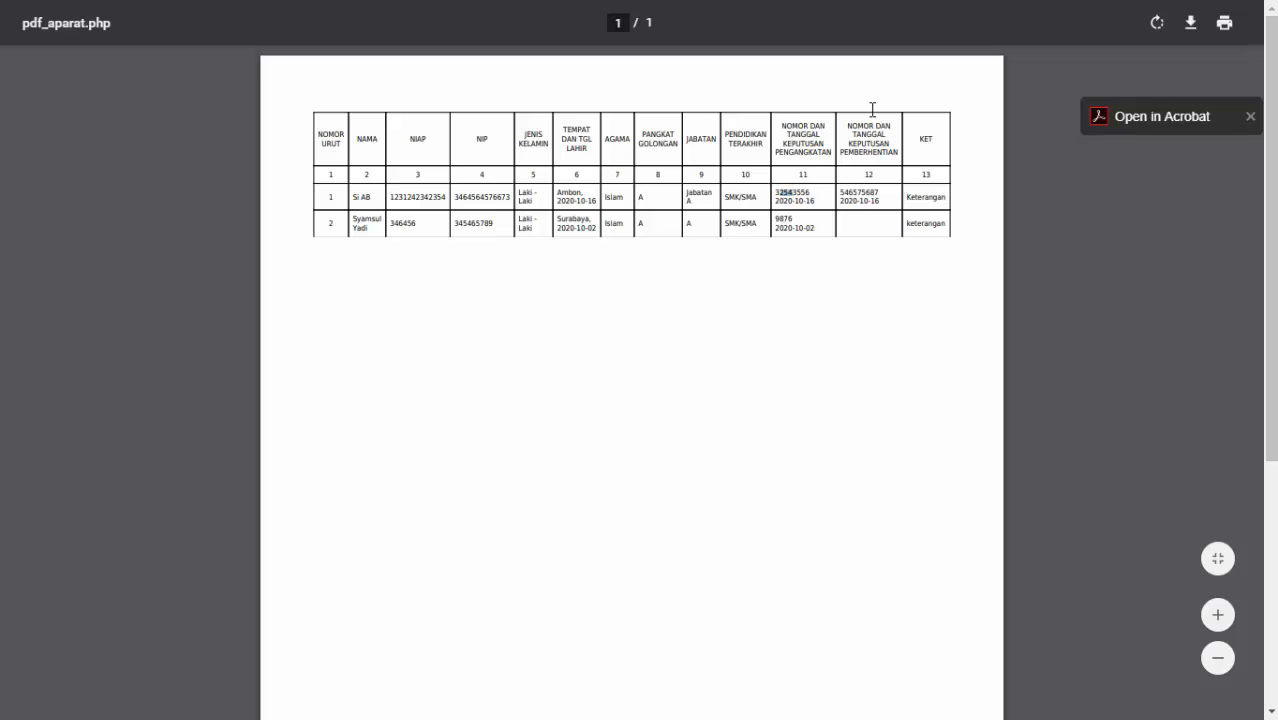
left_click_drag(841, 193, 873, 203)
double_click(924, 197)
key("F11")
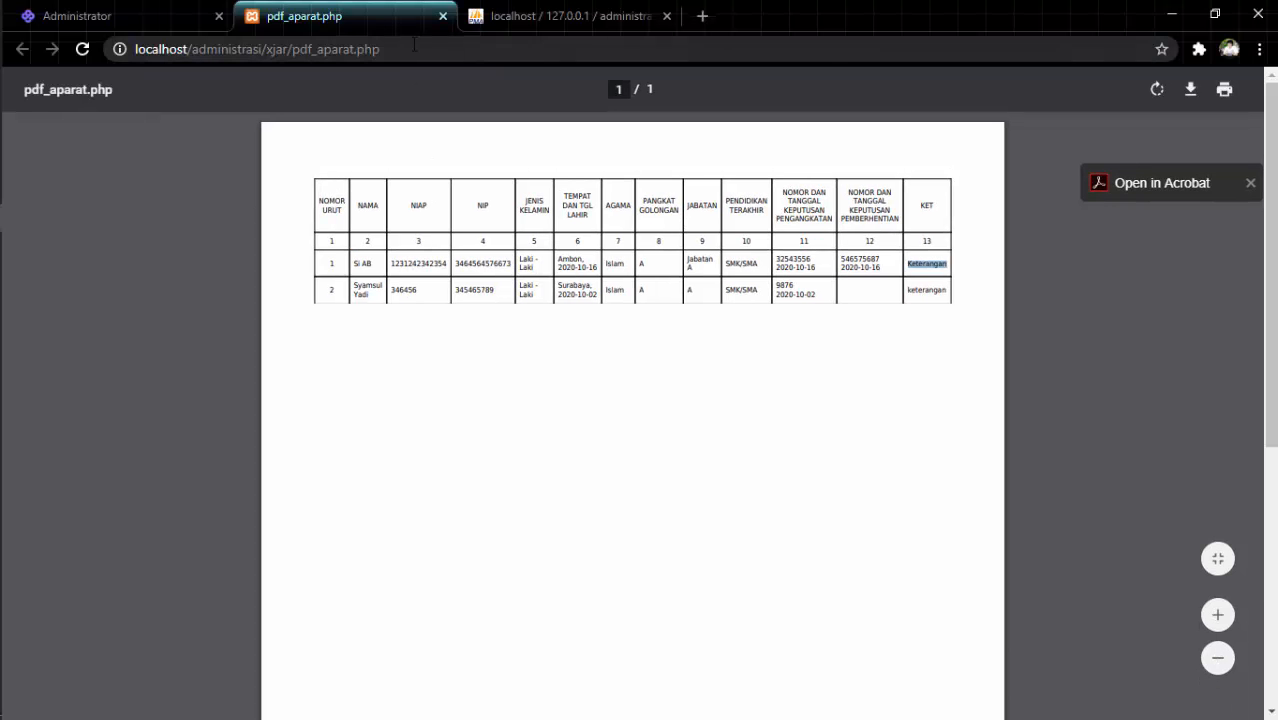
left_click(443, 16)
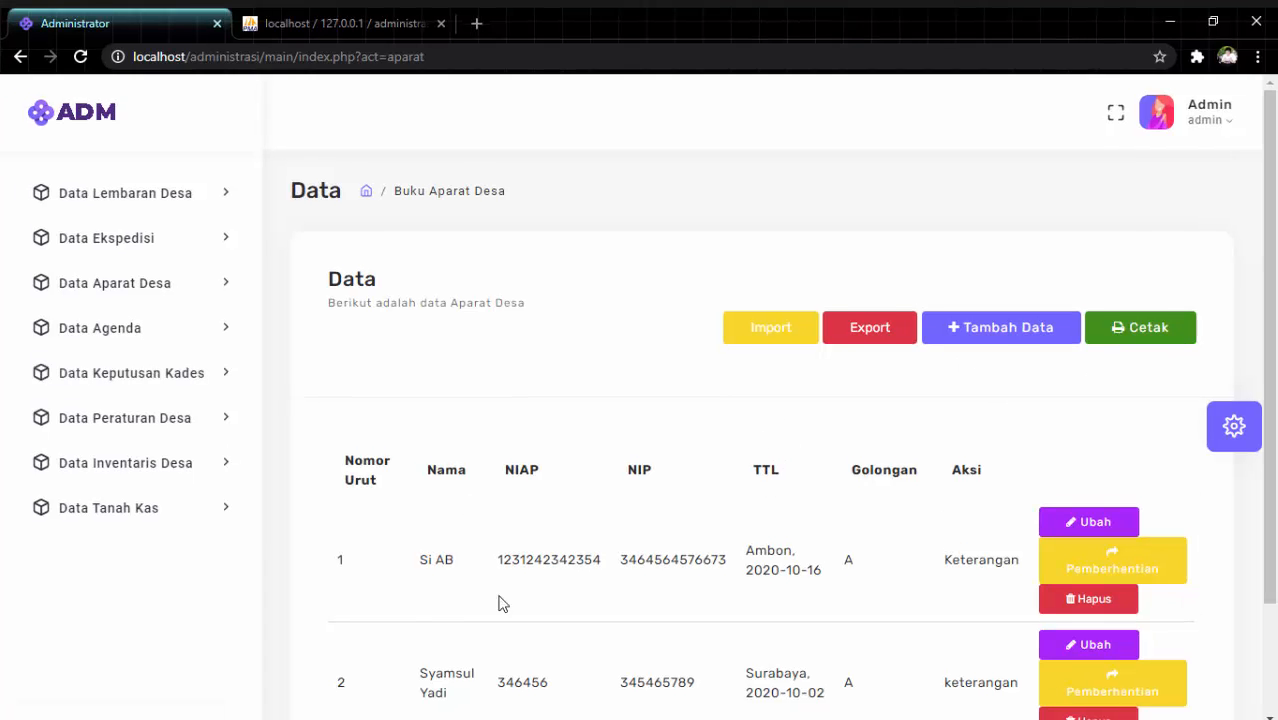
key("F11")
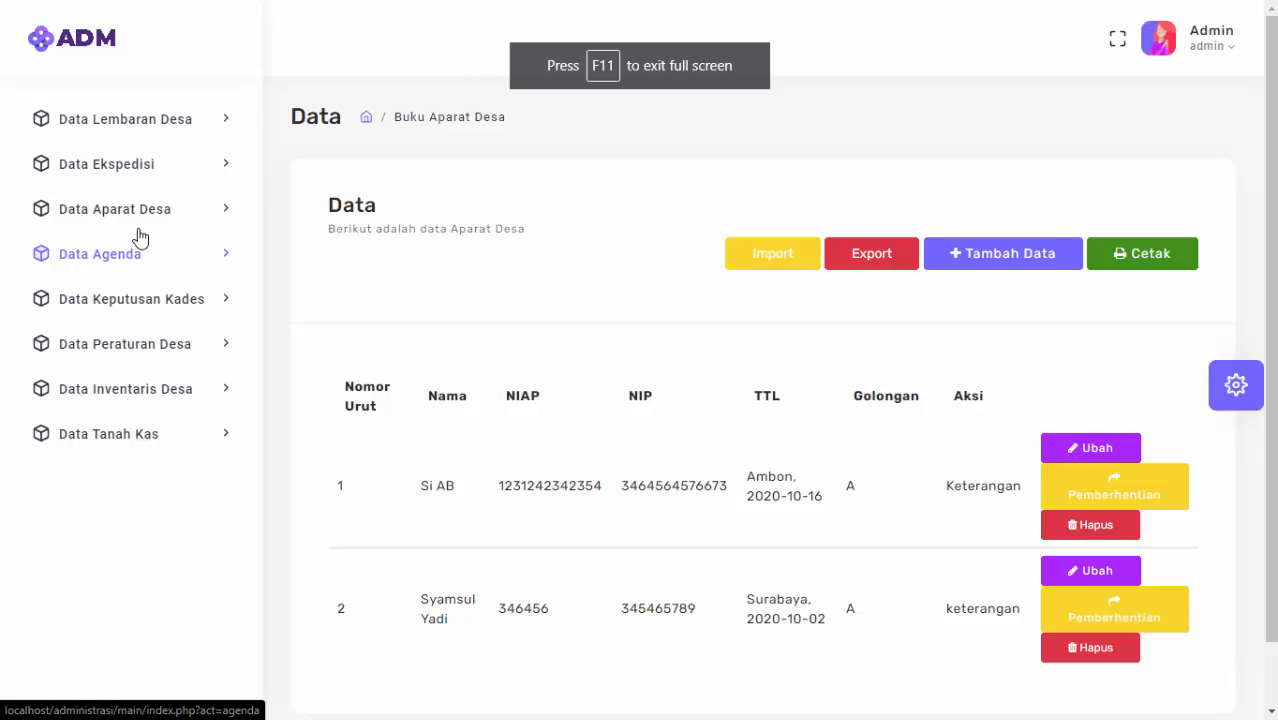
Start a new Buku Agenda entry with letter type Surat Masuk.
left_click(146, 266)
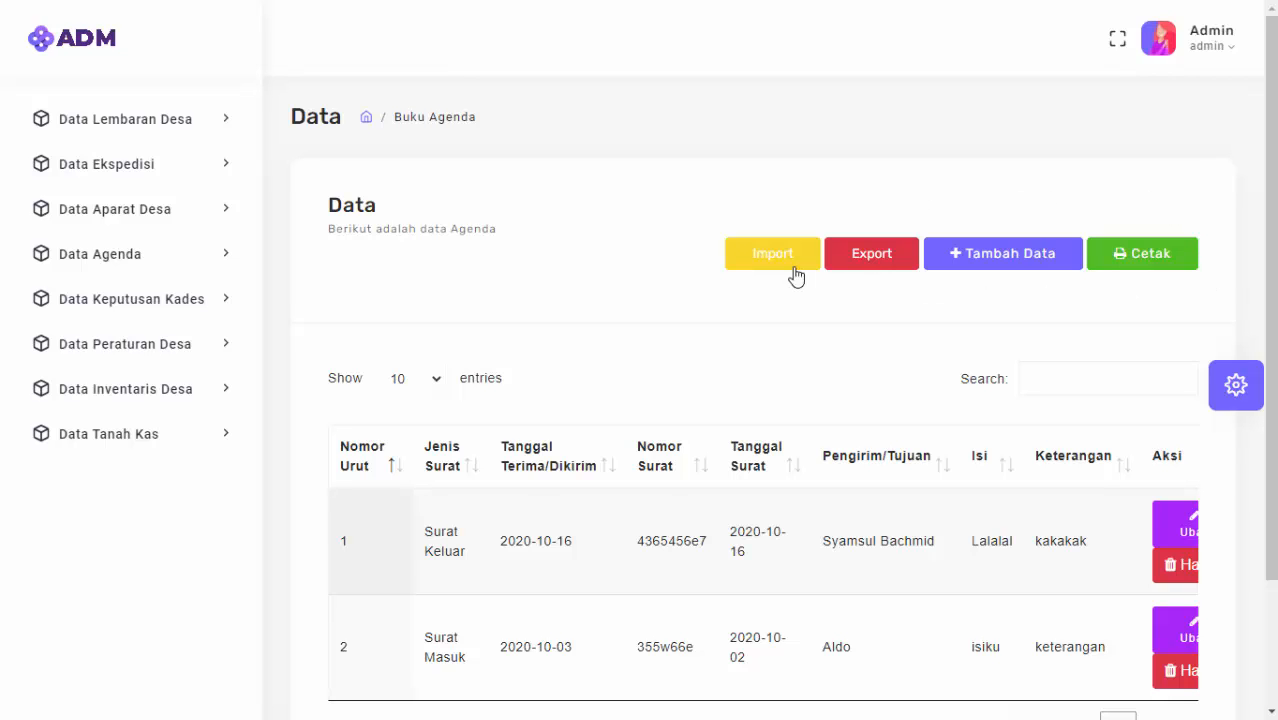
scroll(870, 602, "right", 1)
scroll(870, 602, "right", 1)
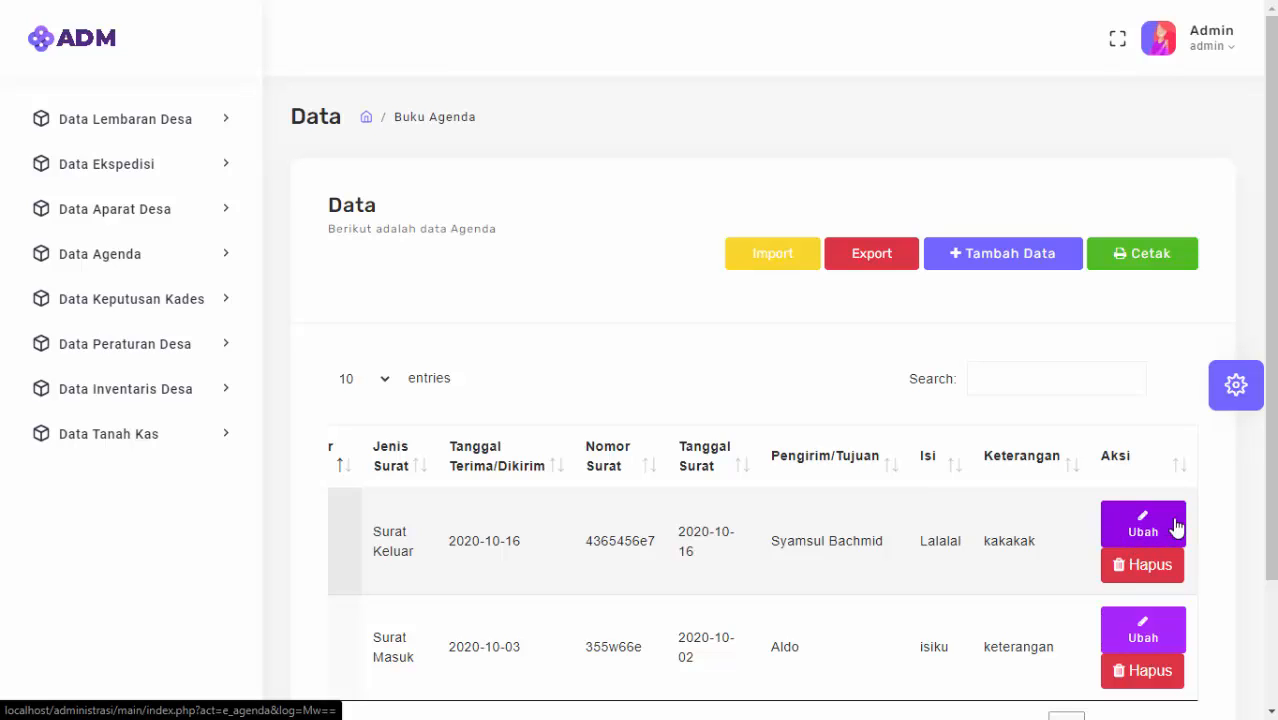
left_click(1031, 257)
left_click(541, 360)
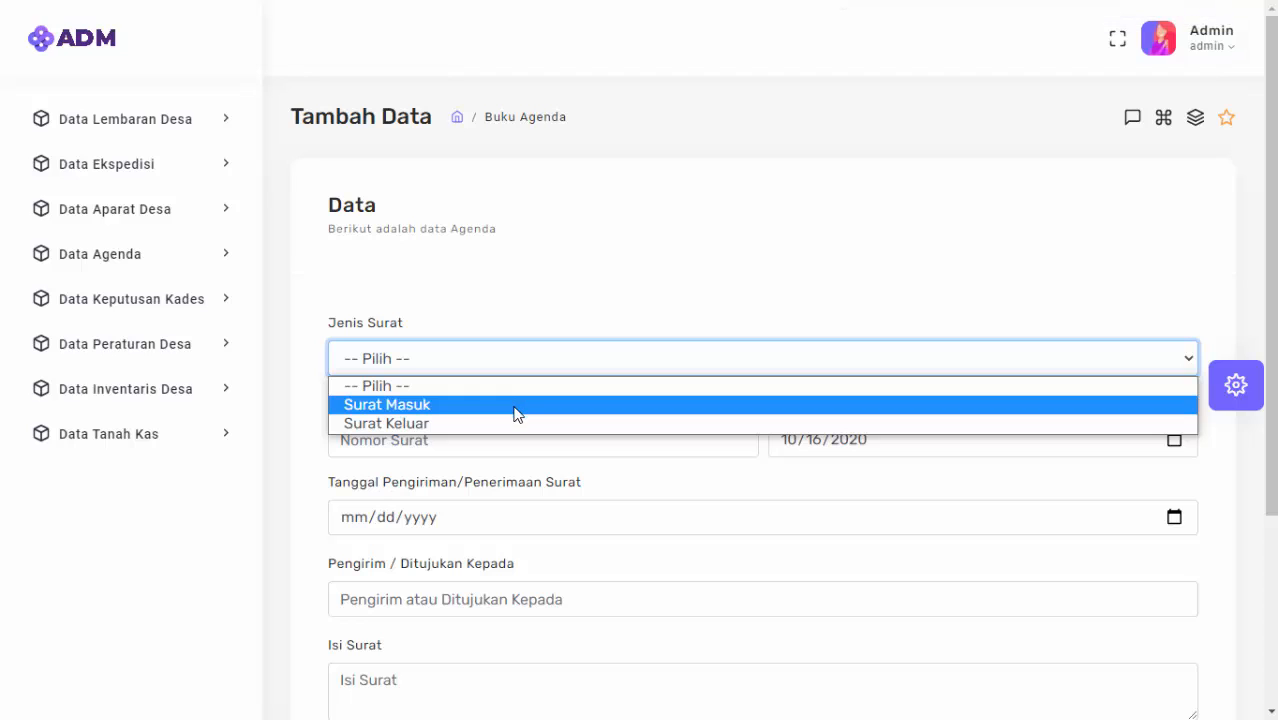
left_click(516, 414)
scroll(634, 300, "down", 1)
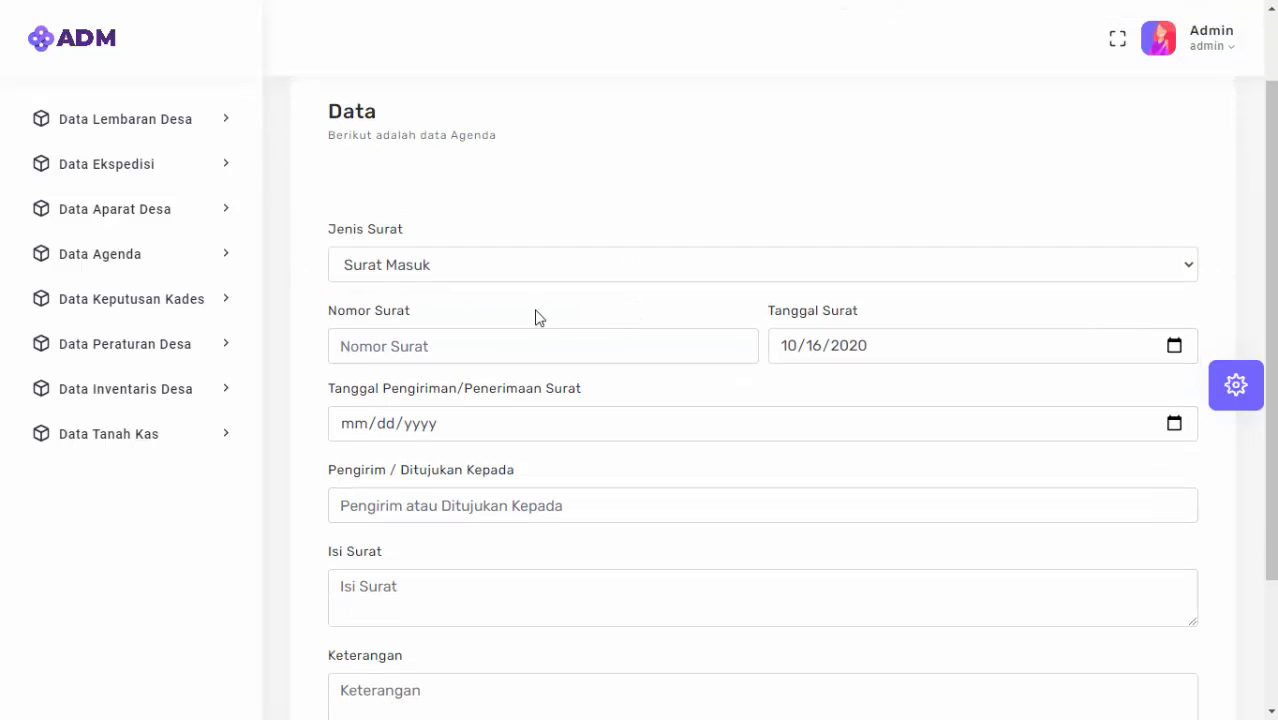
Enter letter number 35354346 and date 16 October 2020.
left_click(464, 337)
type("35354346")
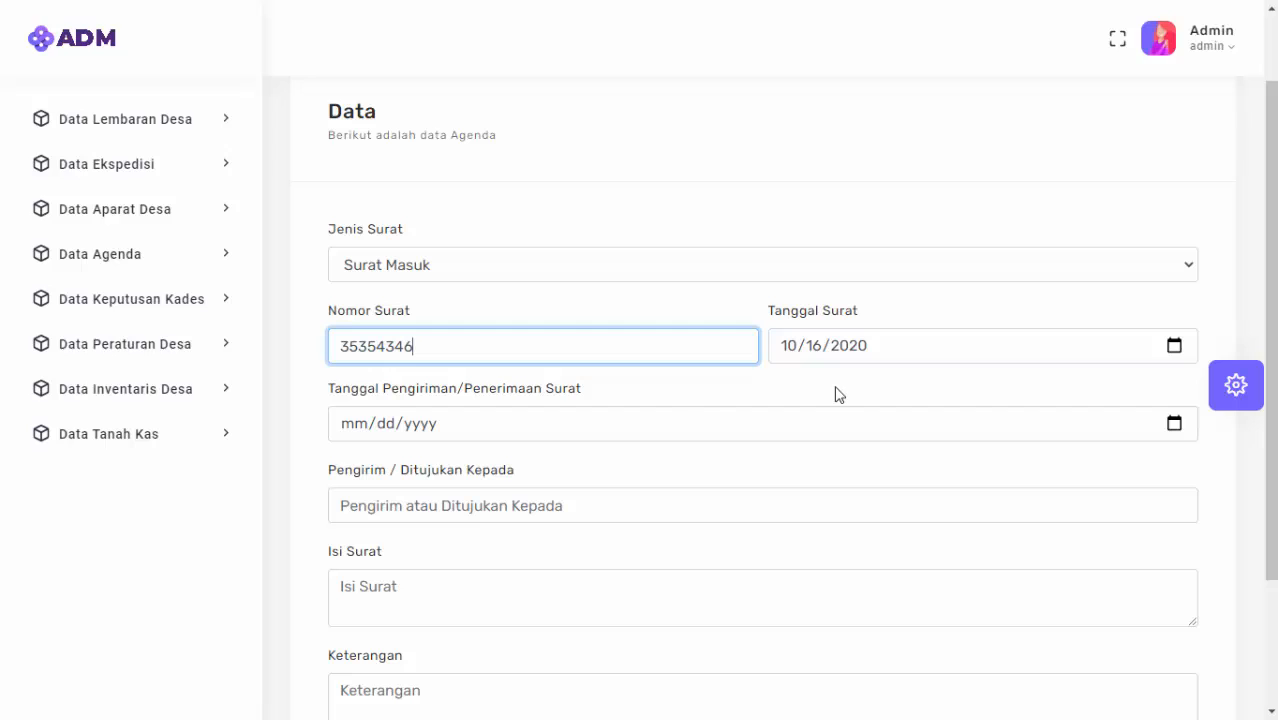
left_click(680, 423)
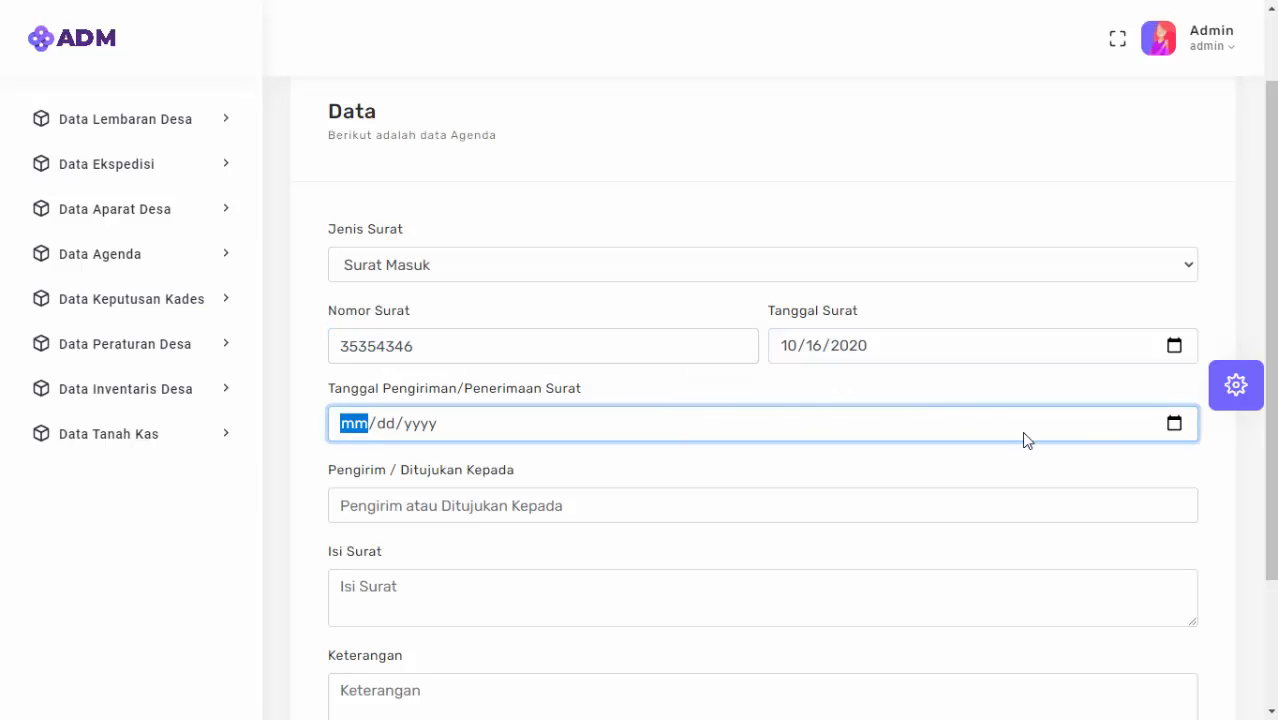
left_click(1175, 425)
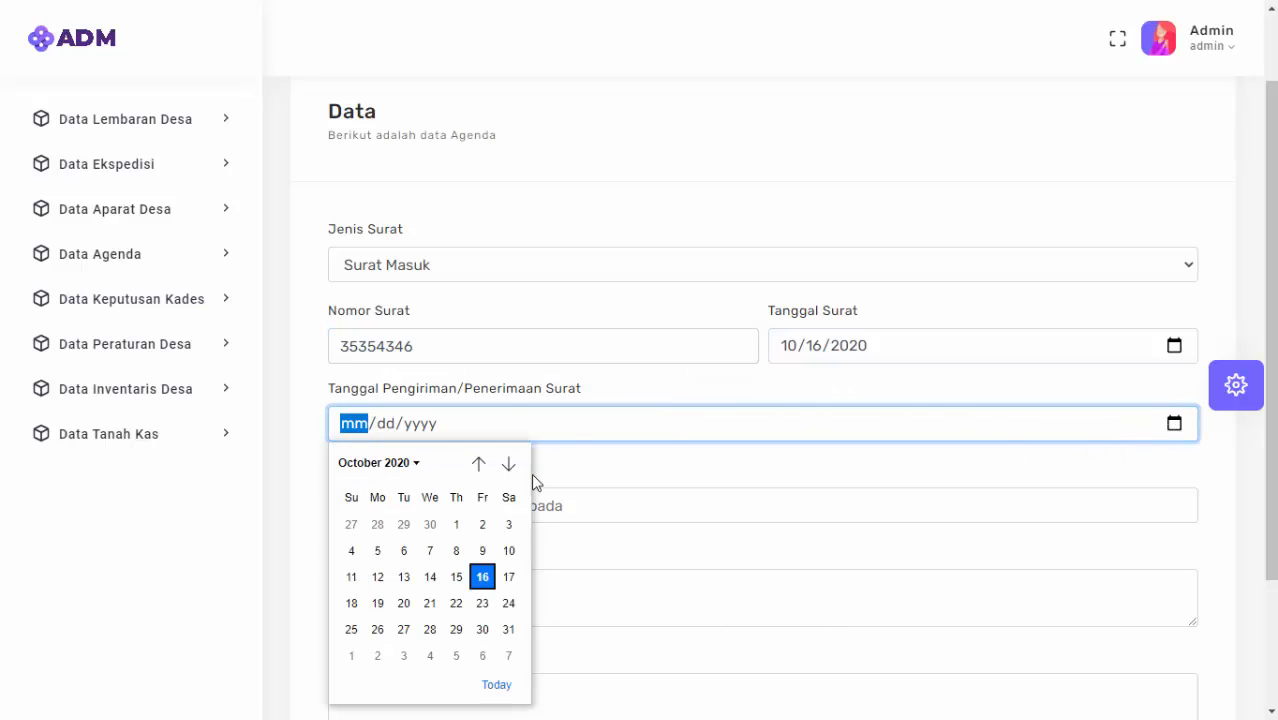
left_click(484, 576)
Fill sender Kepala Dinas, contents 'Isi Surat', remark 'Keterangan', and save the entry.
left_click(478, 514)
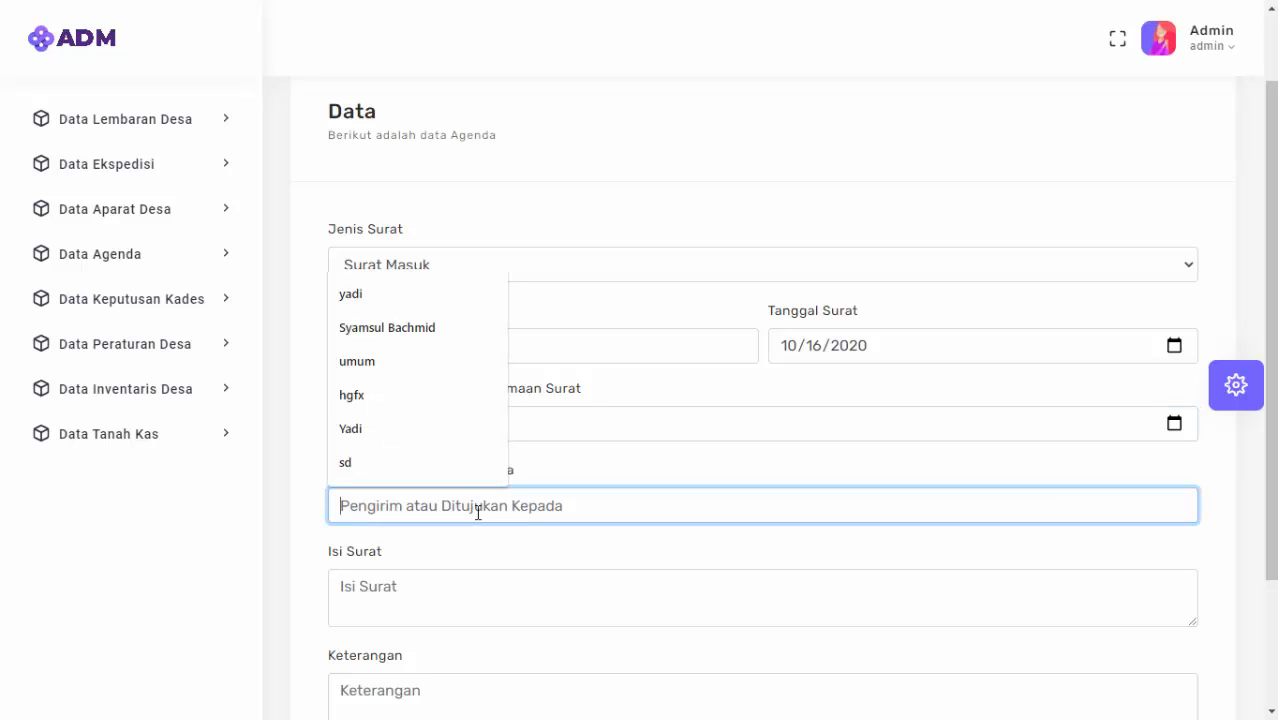
type("Kepala Dinas")
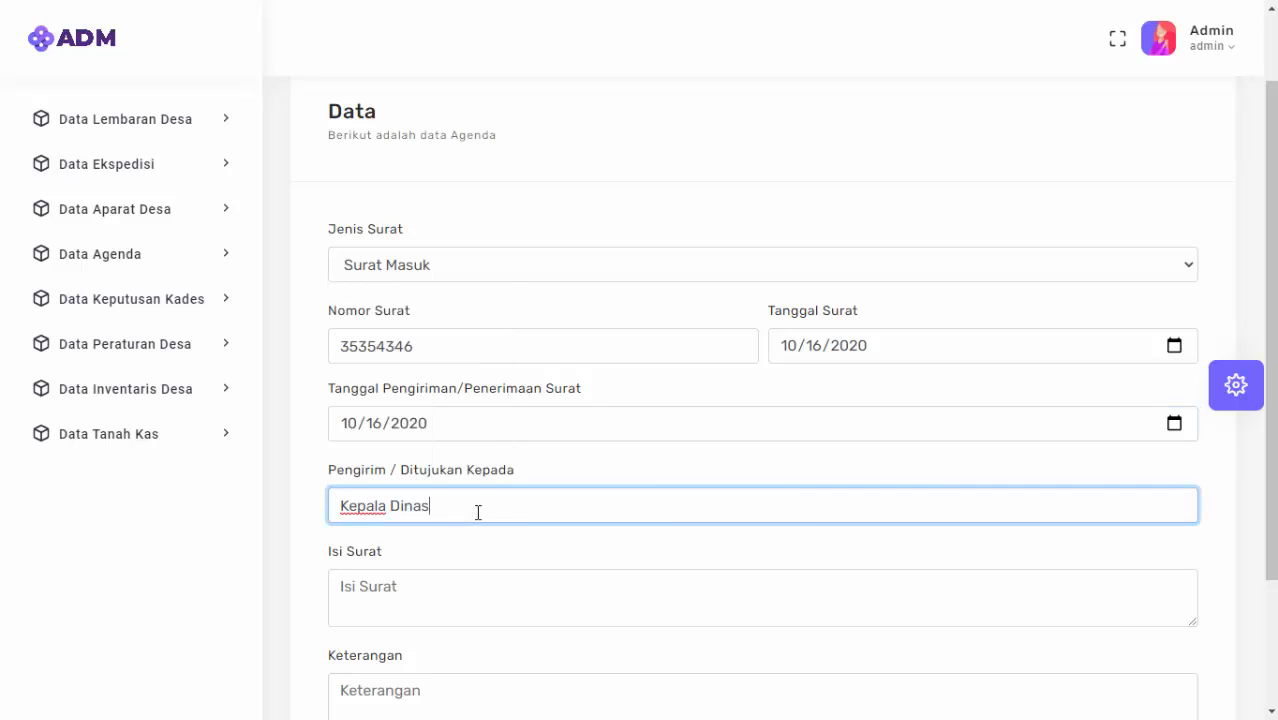
key("Tab")
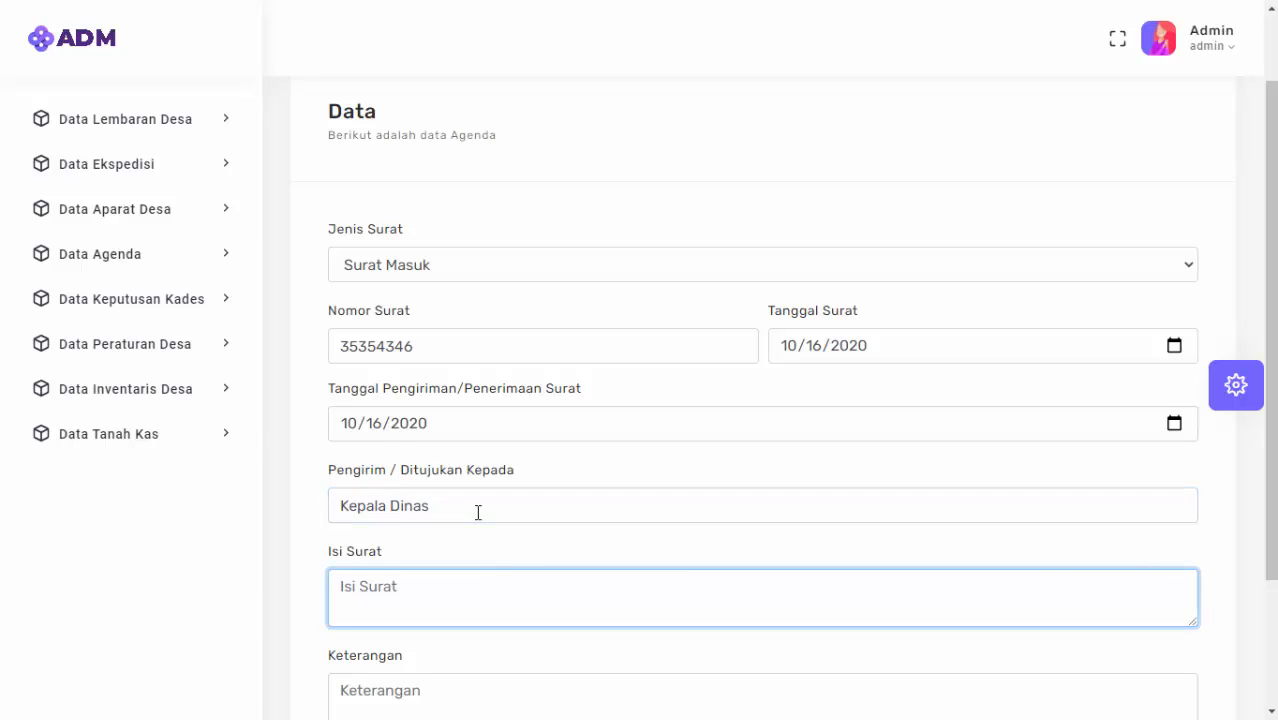
type("Isi Surat")
key("Tab")
scroll(478, 512, "down", 2)
type("Keterangan")
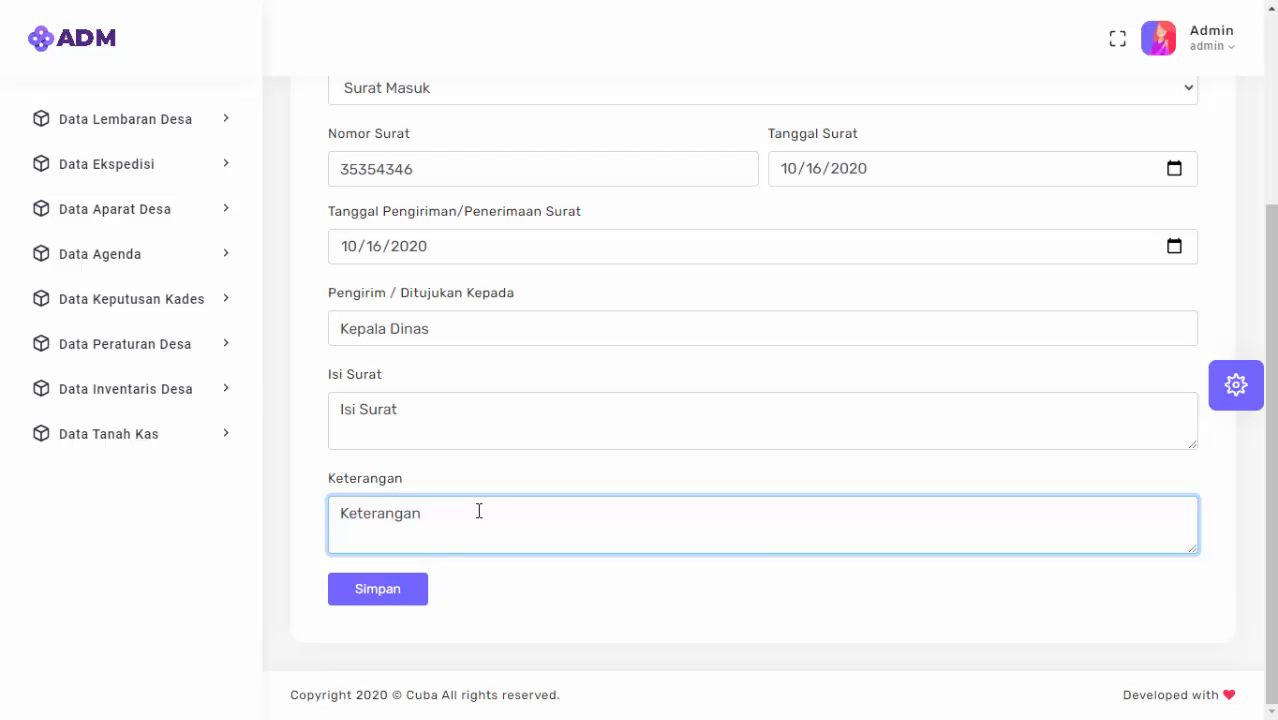
left_click(396, 590)
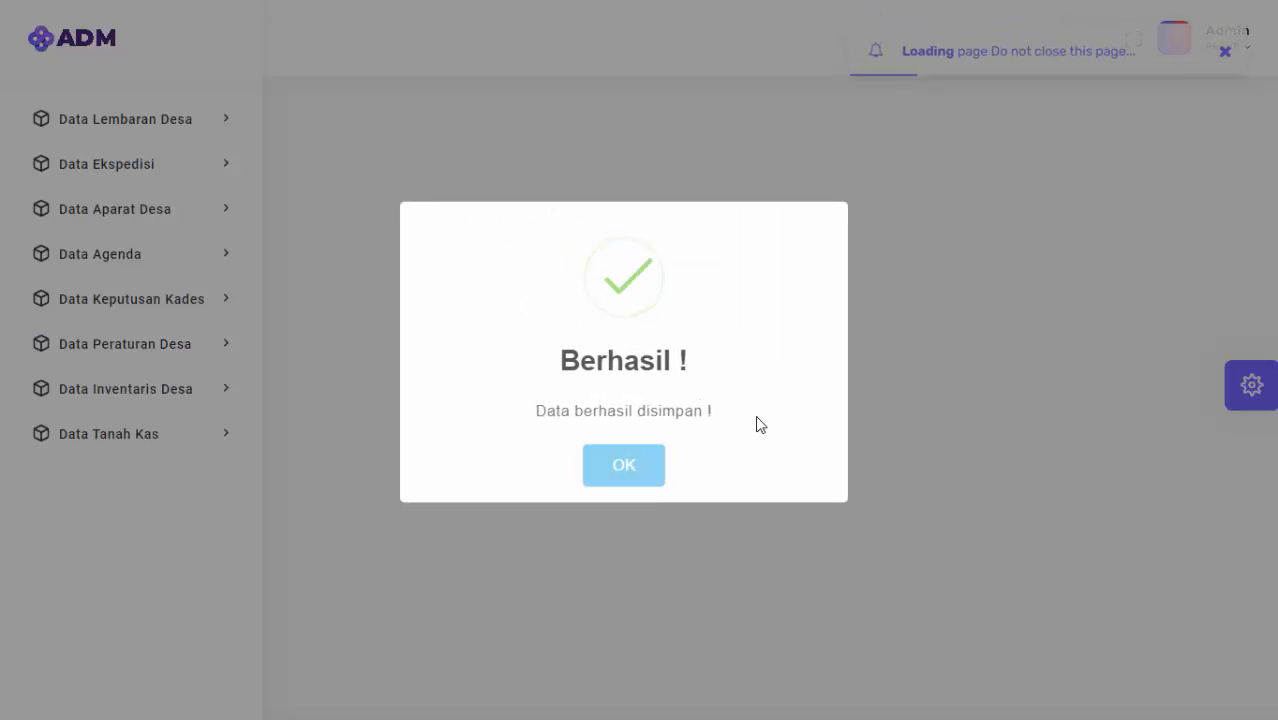
scroll(502, 391, "down", 2)
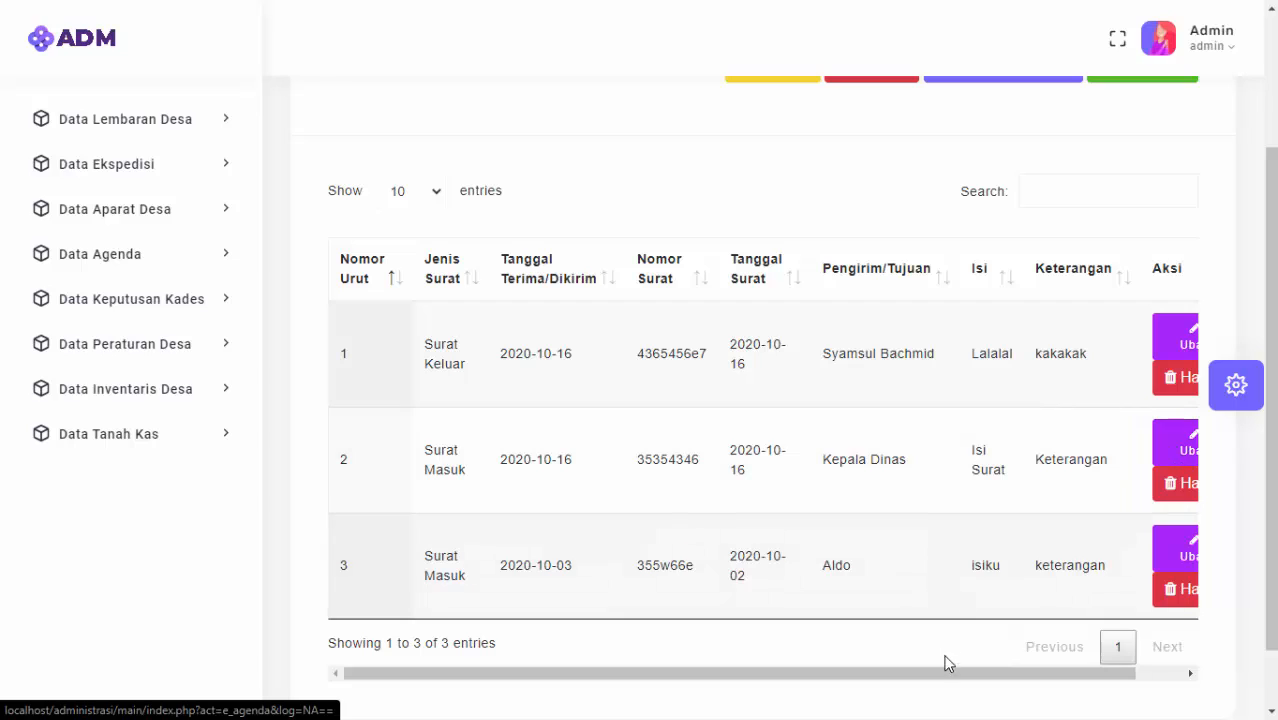
Open agenda entry 35354346 in row 2 for editing, keeping type Surat Masuk.
left_click_drag(942, 679, 990, 679)
left_click(1153, 457)
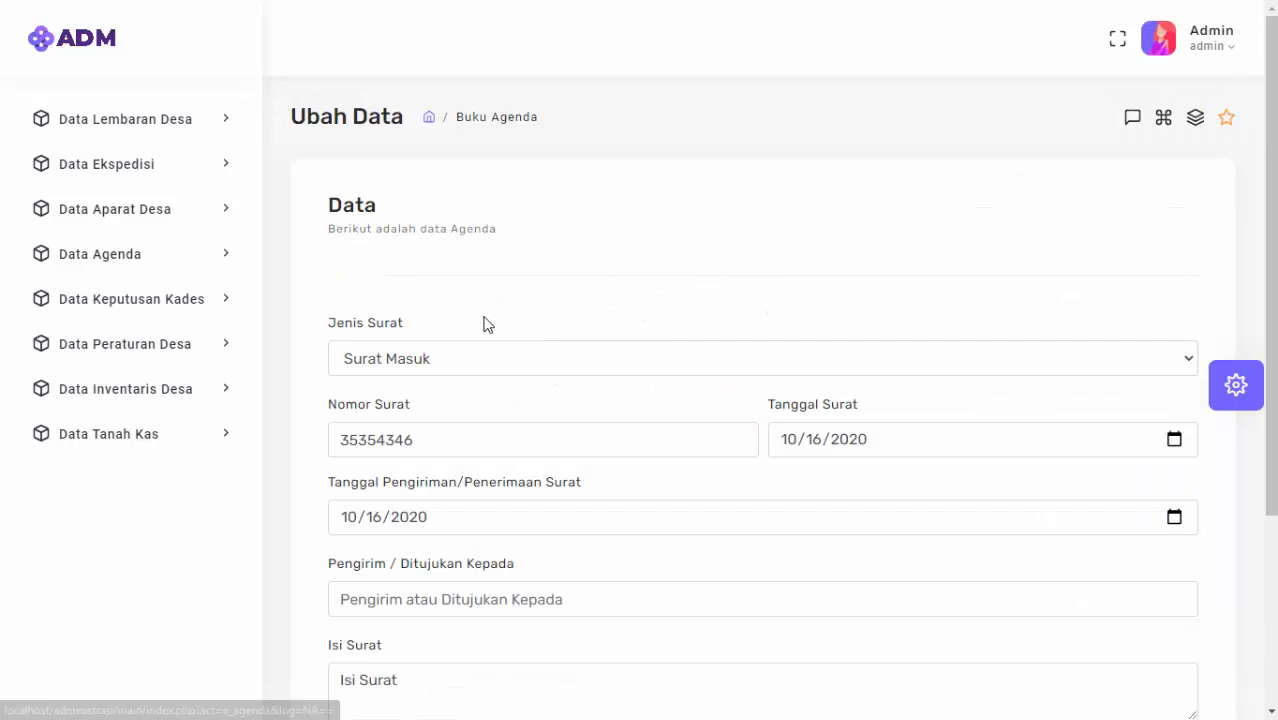
left_click(564, 363)
left_click(519, 437)
scroll(505, 480, "down", 2)
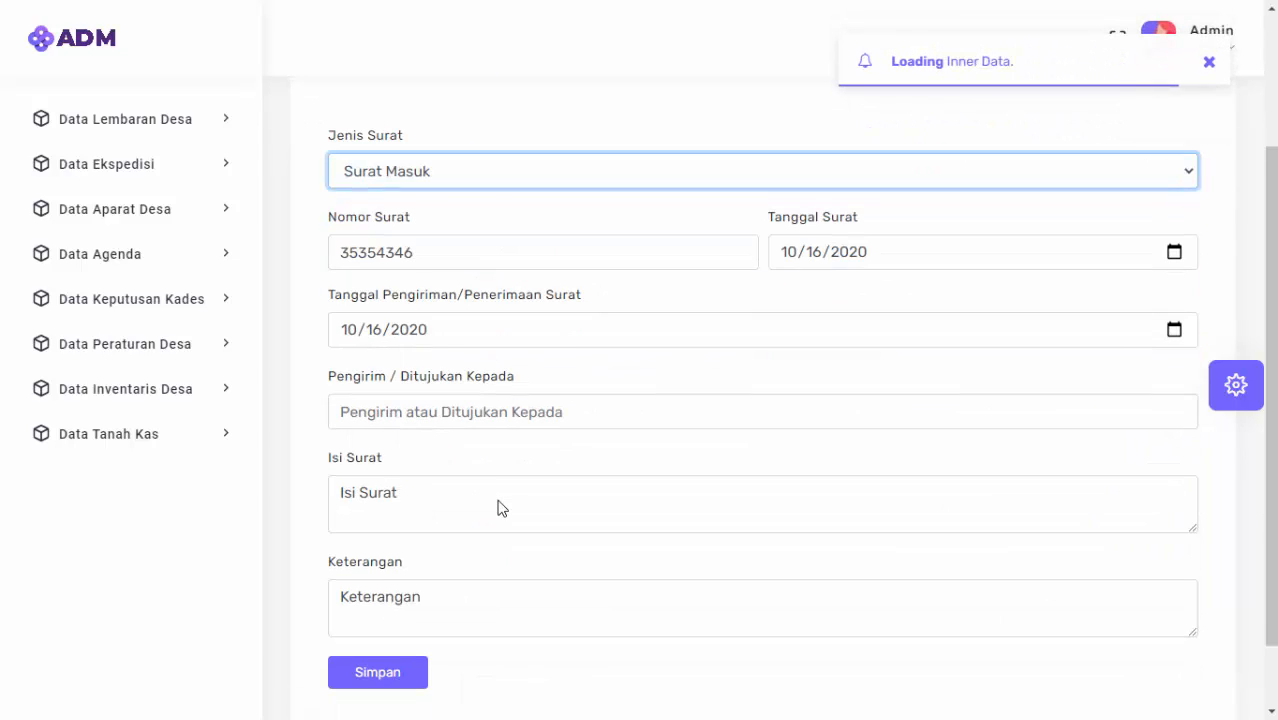
Replace the sender with 'Saya Sendiri', save, and review the Agenda list.
left_click(606, 418)
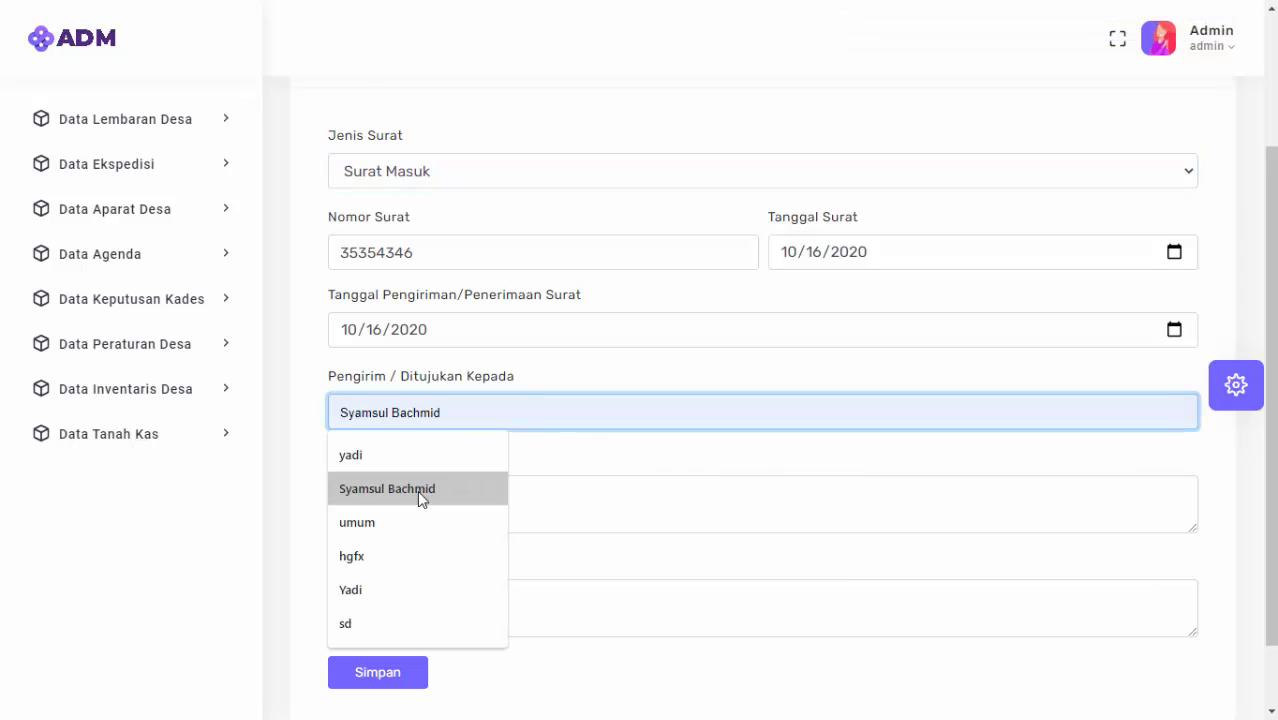
type("Saya Sendiri")
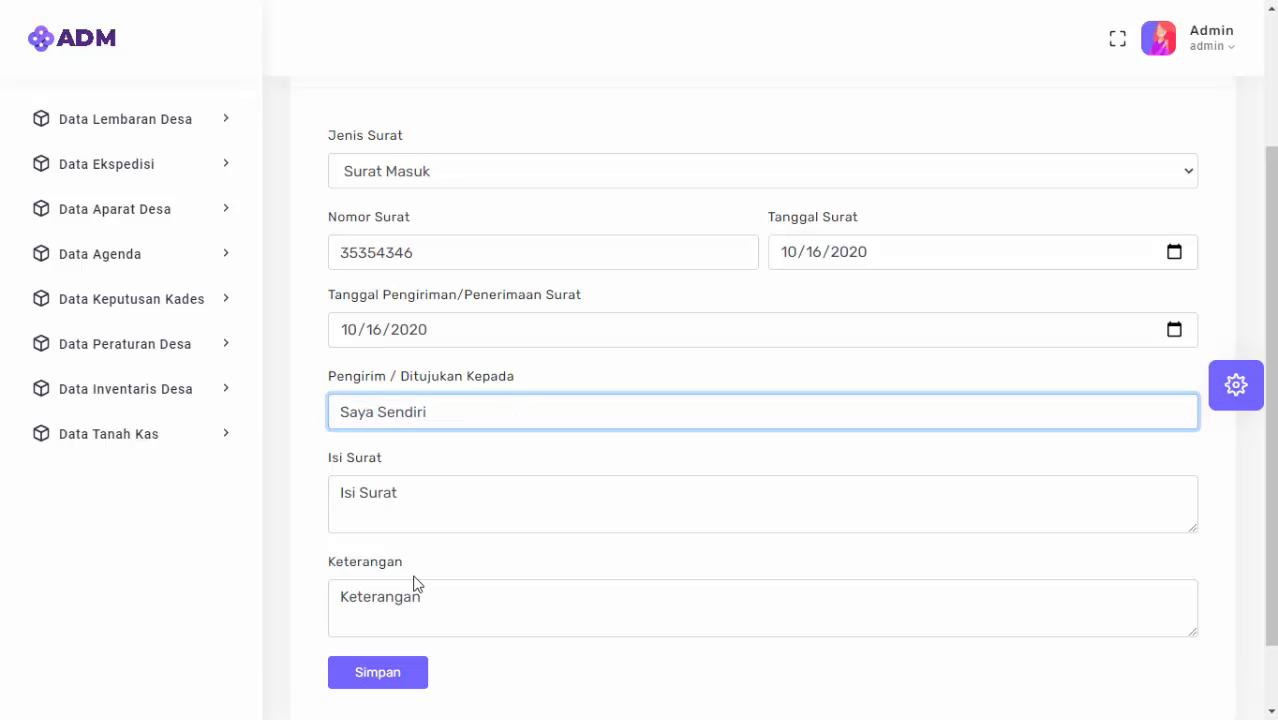
left_click(372, 677)
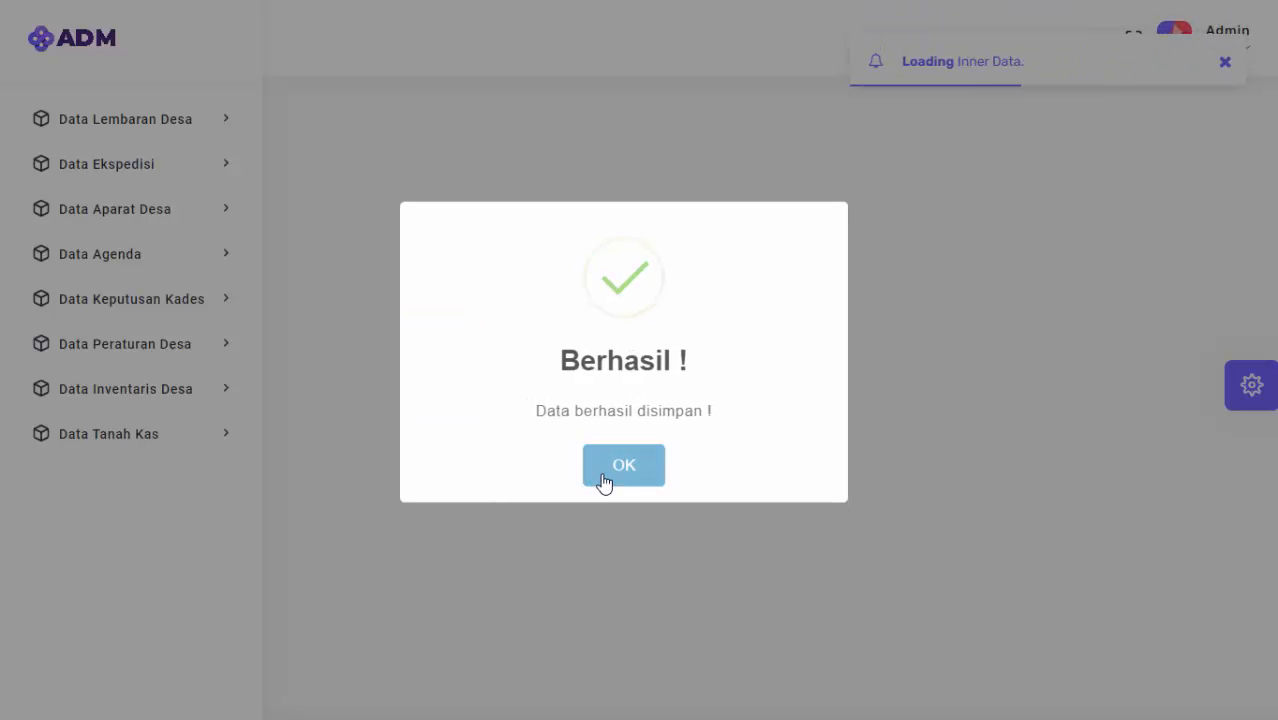
left_click(601, 482)
scroll(919, 608, "down", 2)
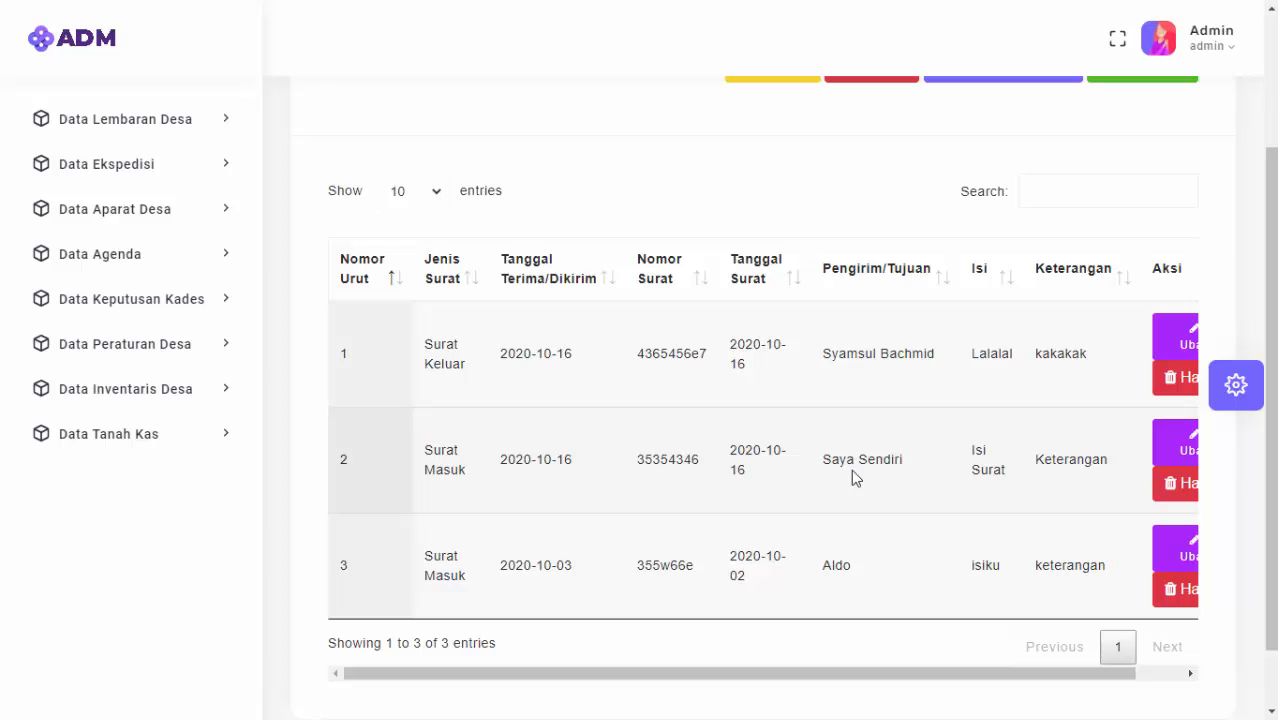
scroll(910, 464, "up", 2)
scroll(921, 456, "down", 3)
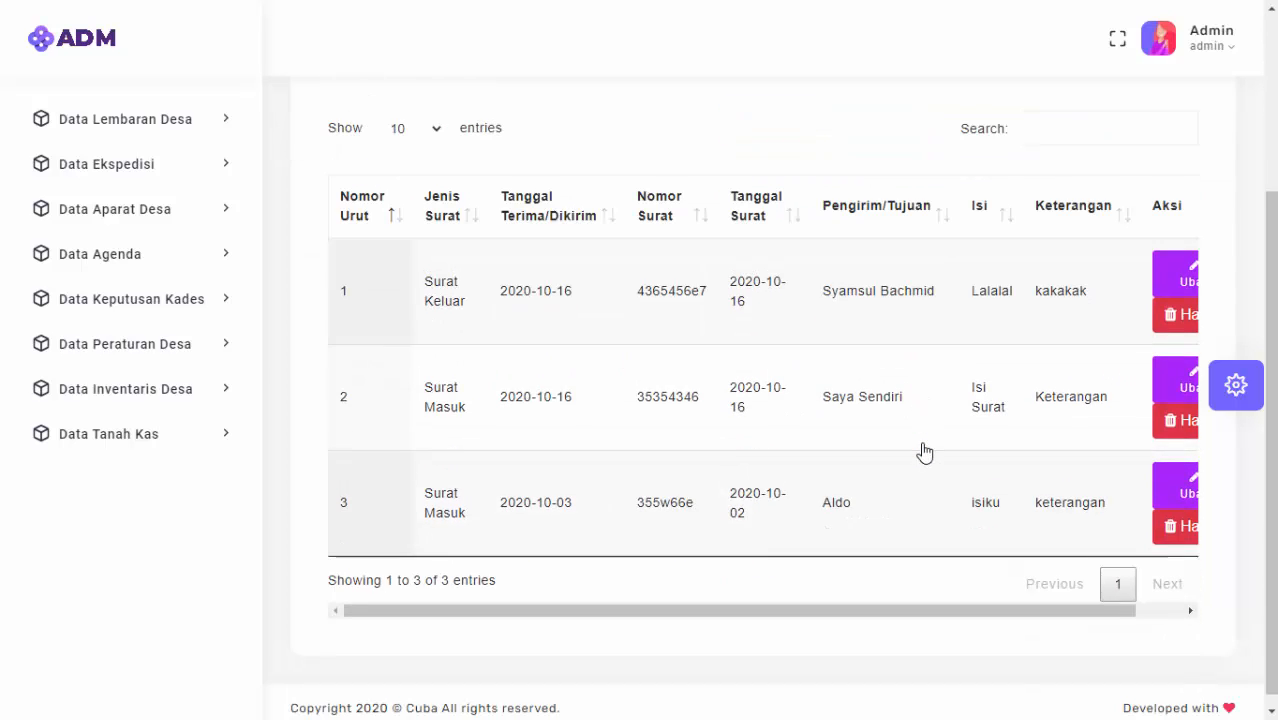
scroll(922, 450, "up", 3)
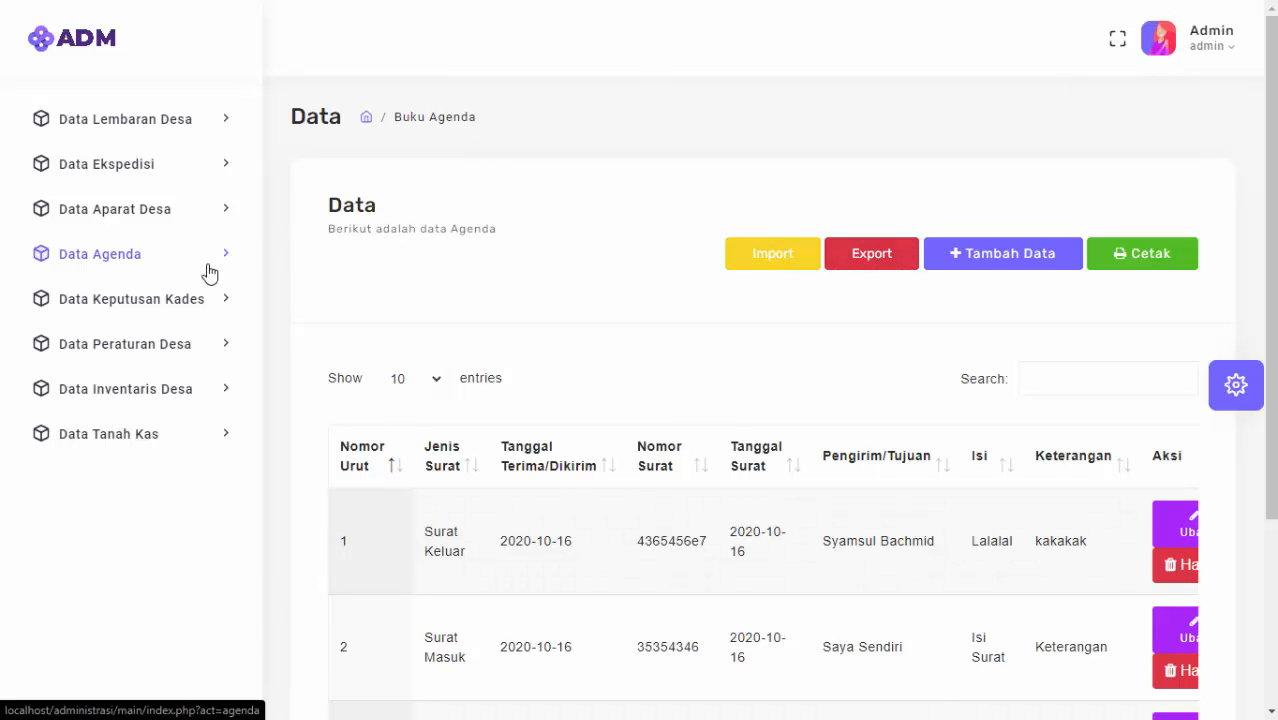
Start a new Buku Keputusan Kepala Desa record with decision number 23353245.
left_click(210, 299)
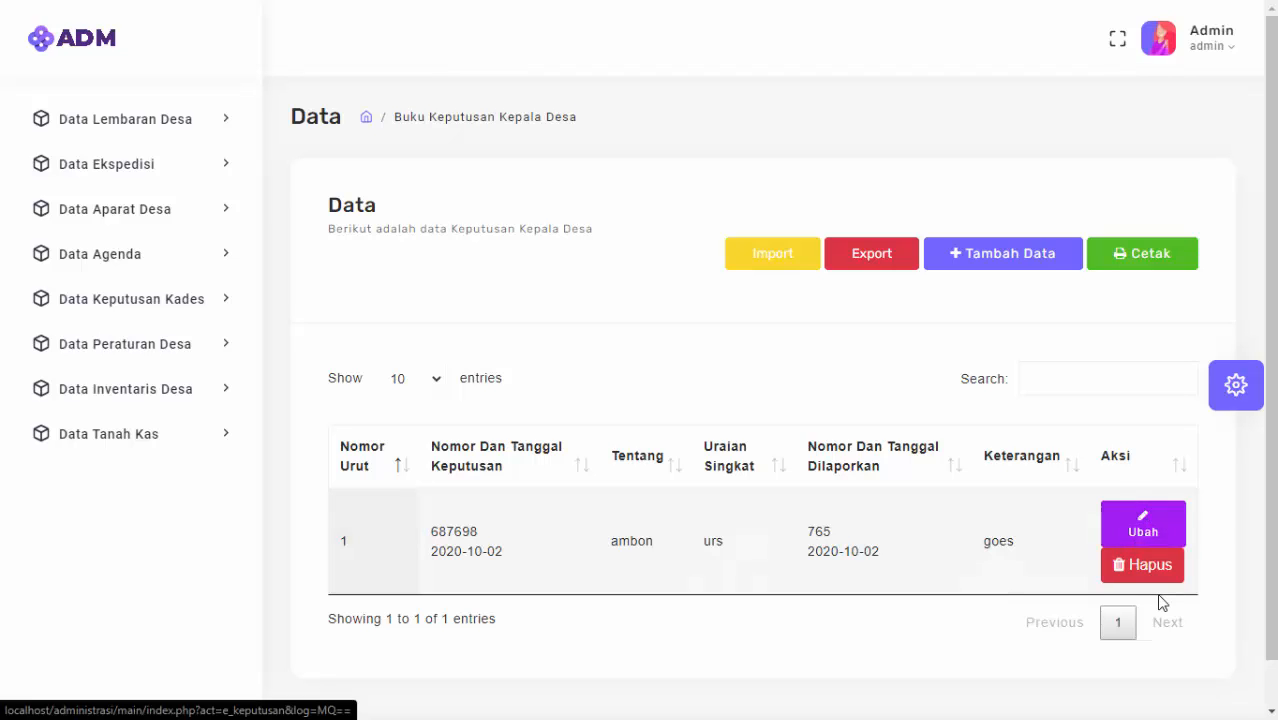
left_click(1009, 262)
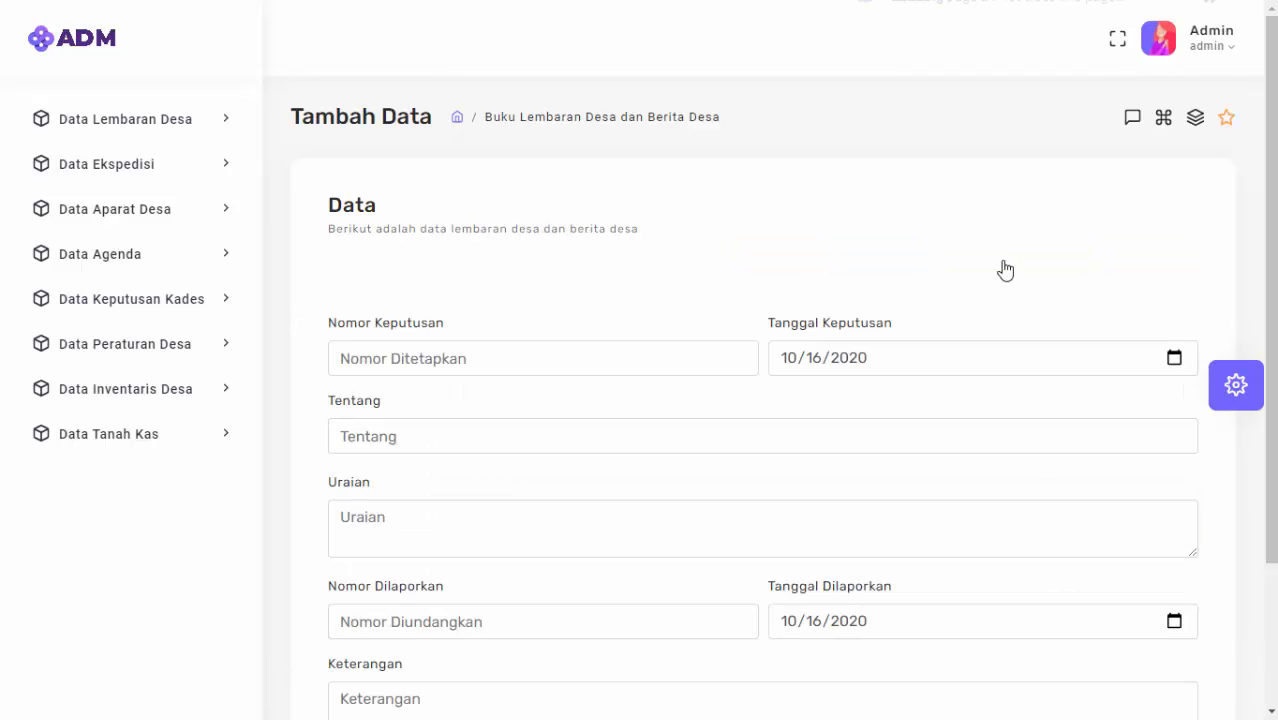
left_click(455, 361)
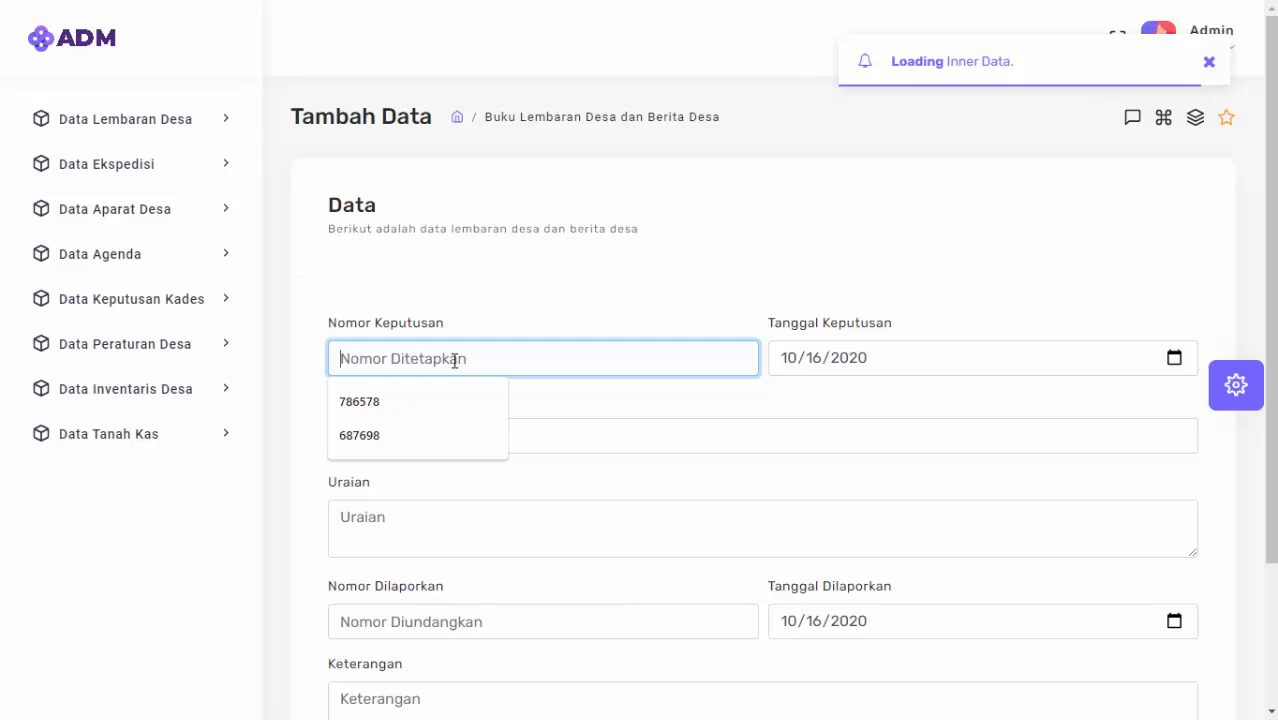
type("23353245")
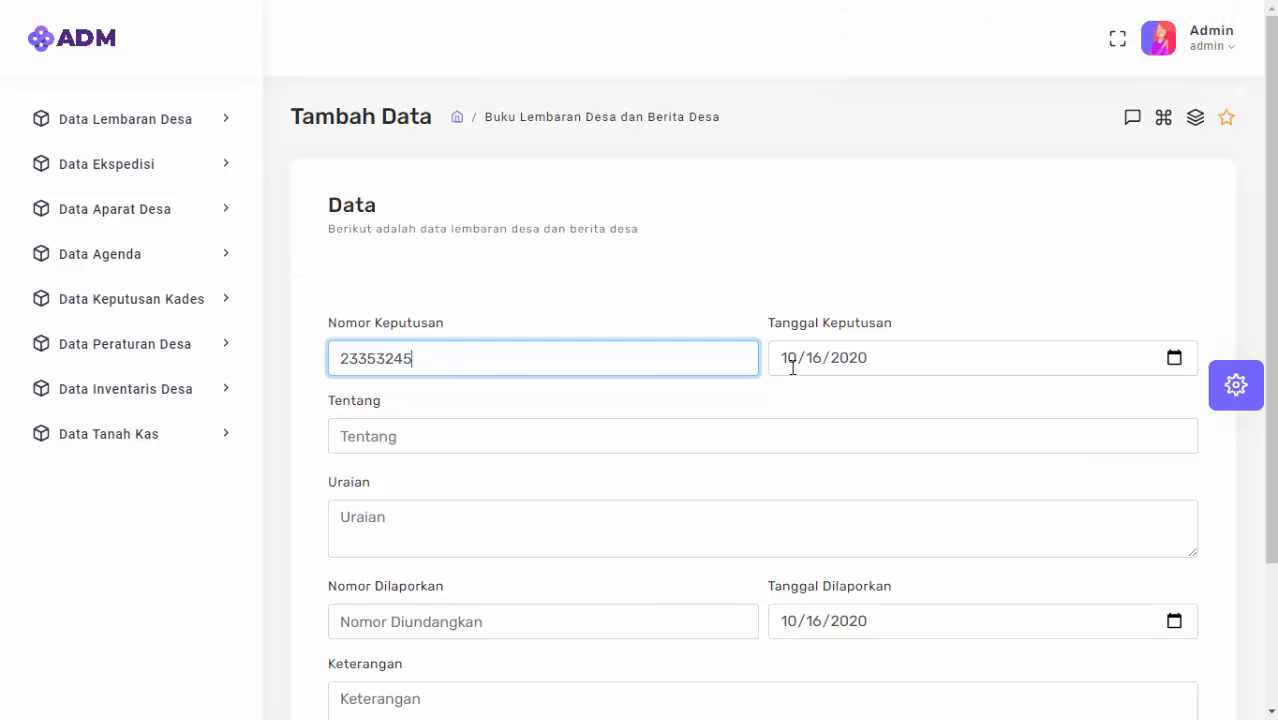
left_click(1104, 338)
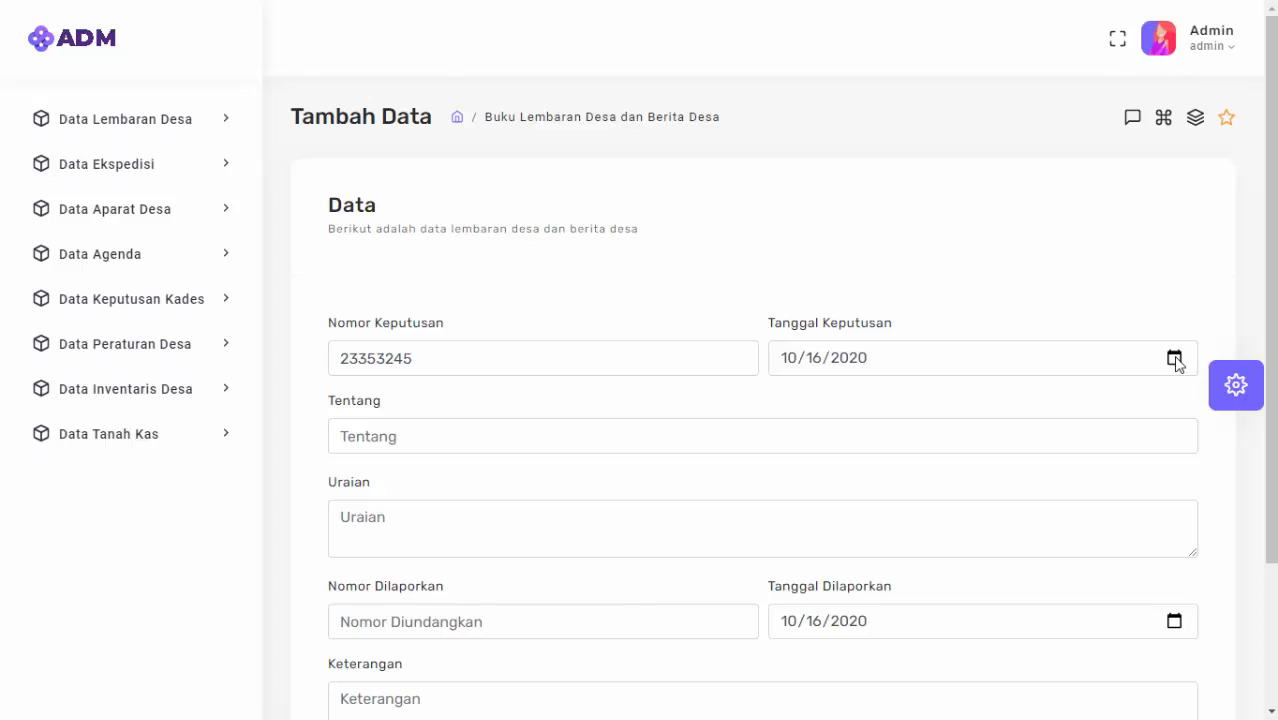
Fill Tentang, Uraian, reported number 7656465 and remark 'Ketaragan', then save.
left_click(854, 439)
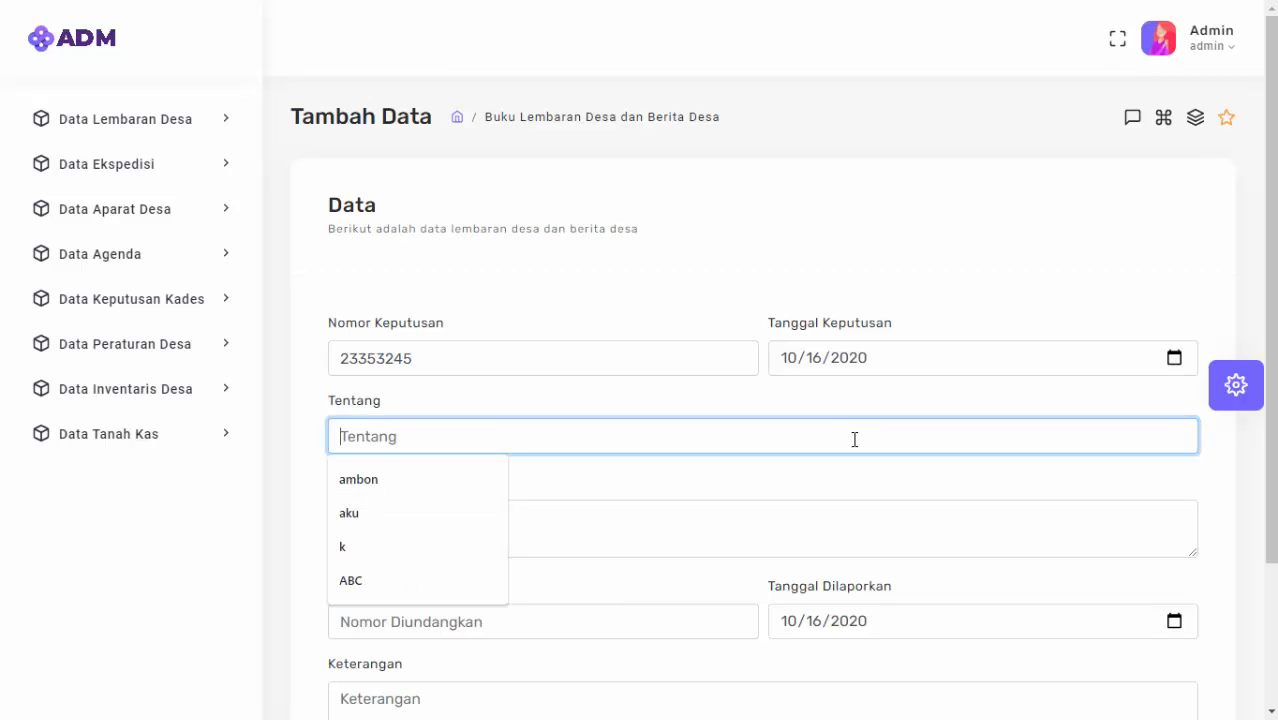
type("Tentang")
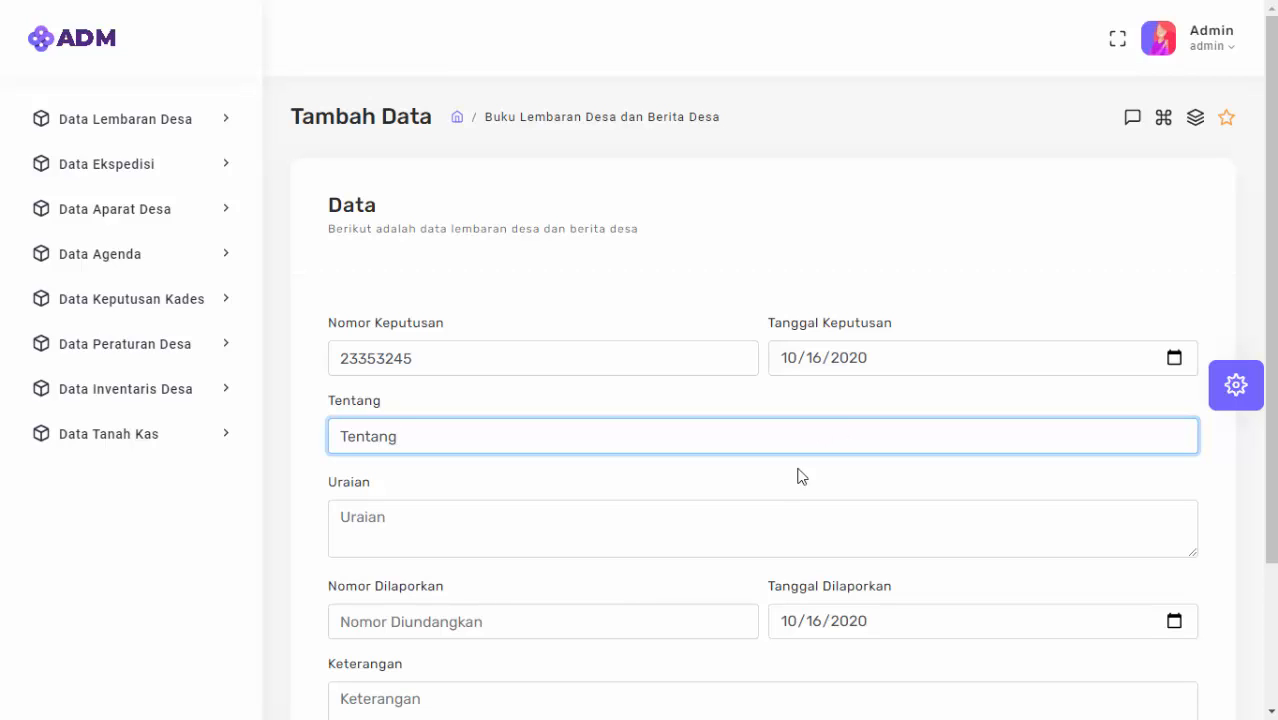
left_click(696, 519)
type("Uraian")
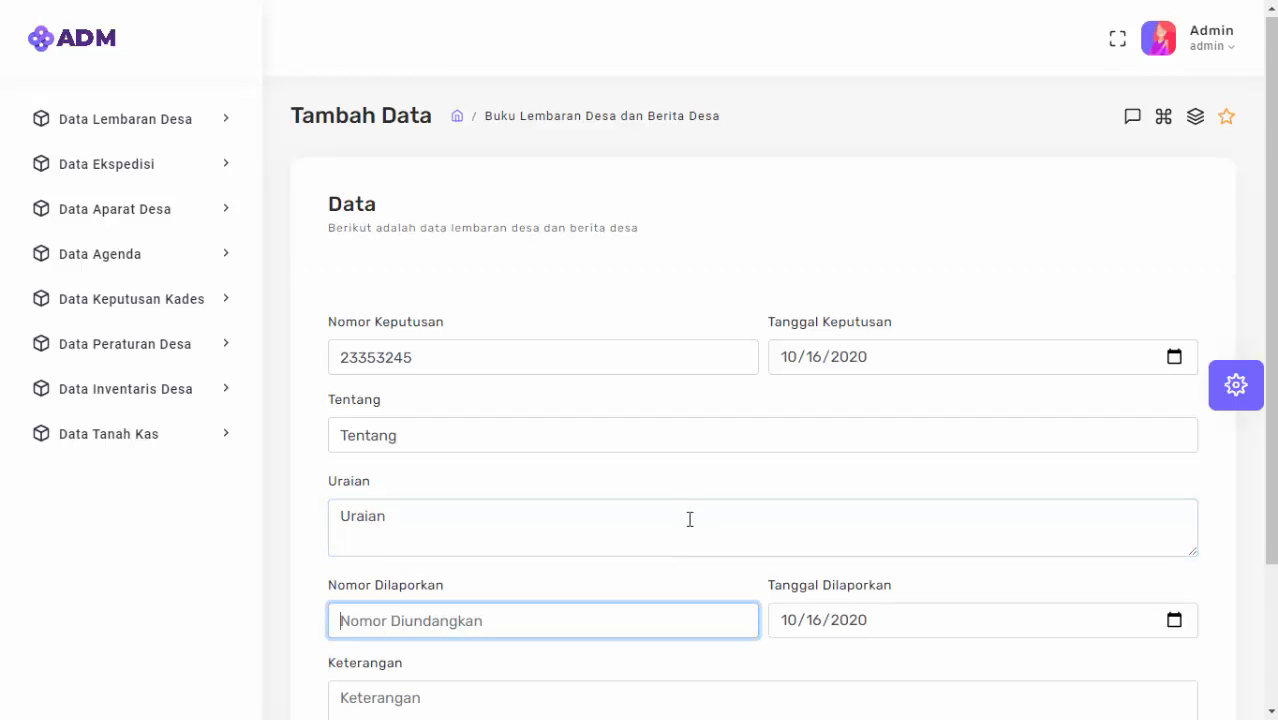
scroll(697, 520, "down", 2)
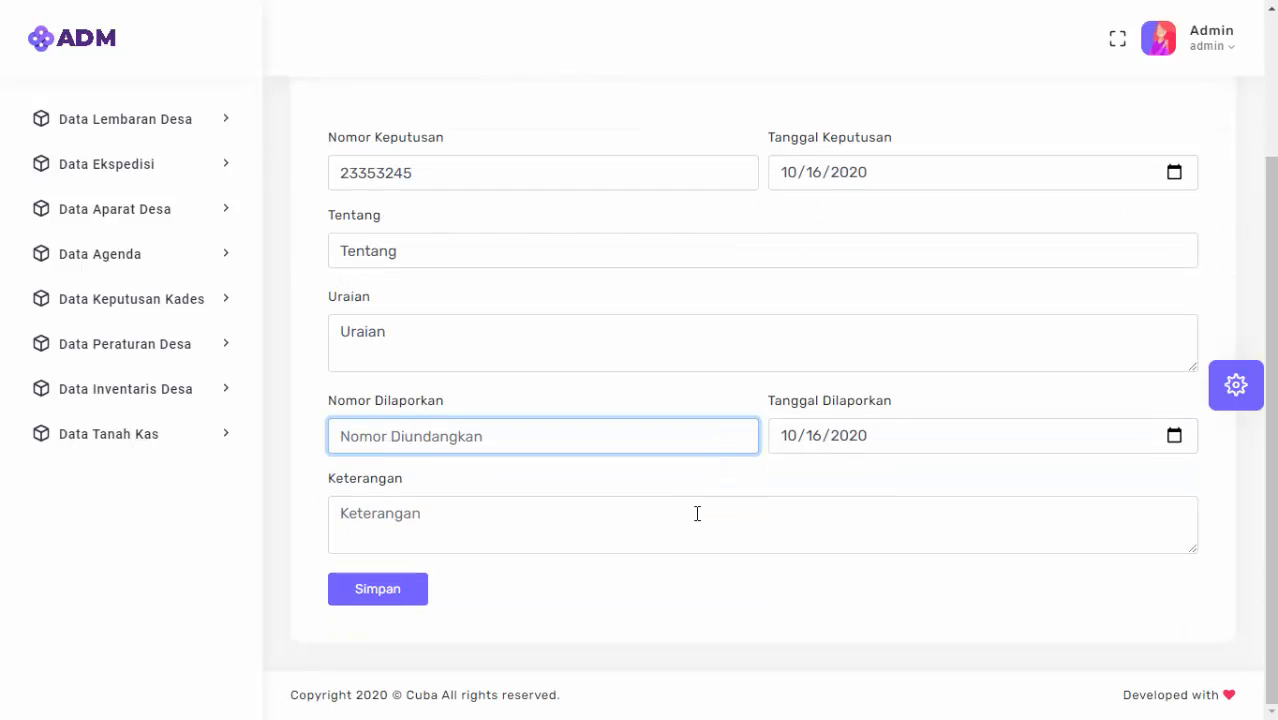
type("7656465465")
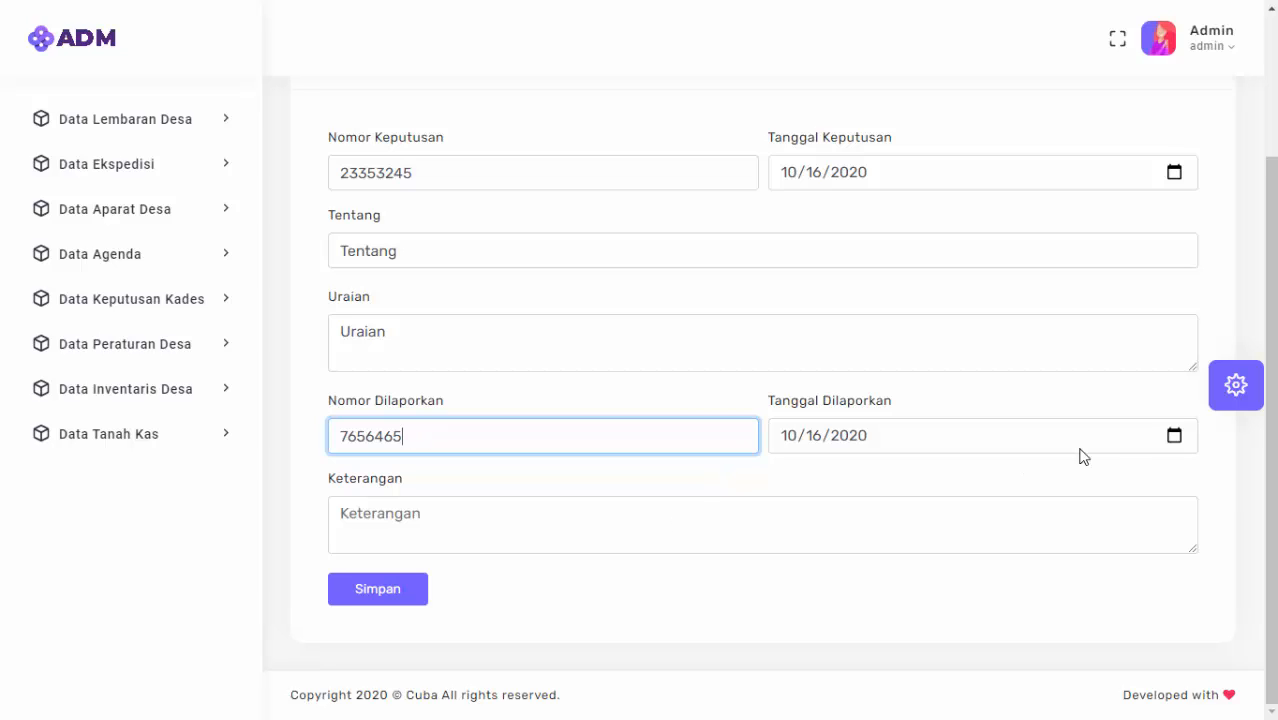
left_click(621, 542)
type("Ketaragan")
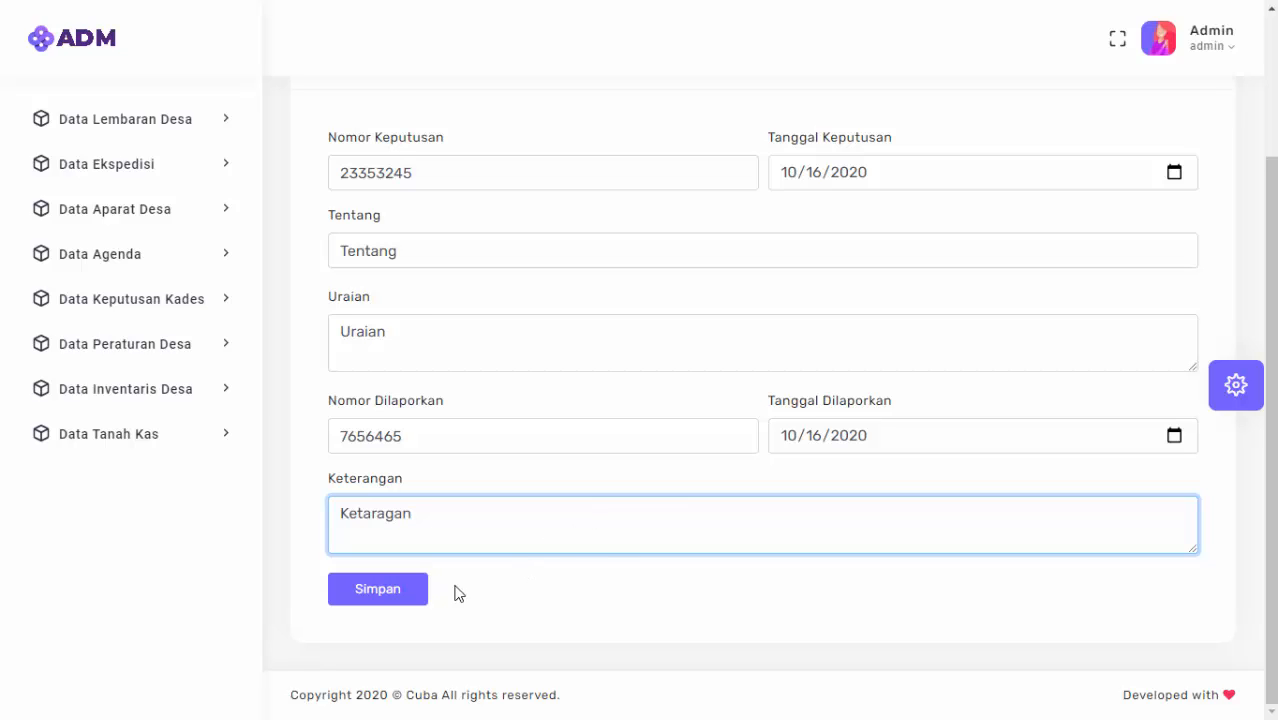
left_click(372, 592)
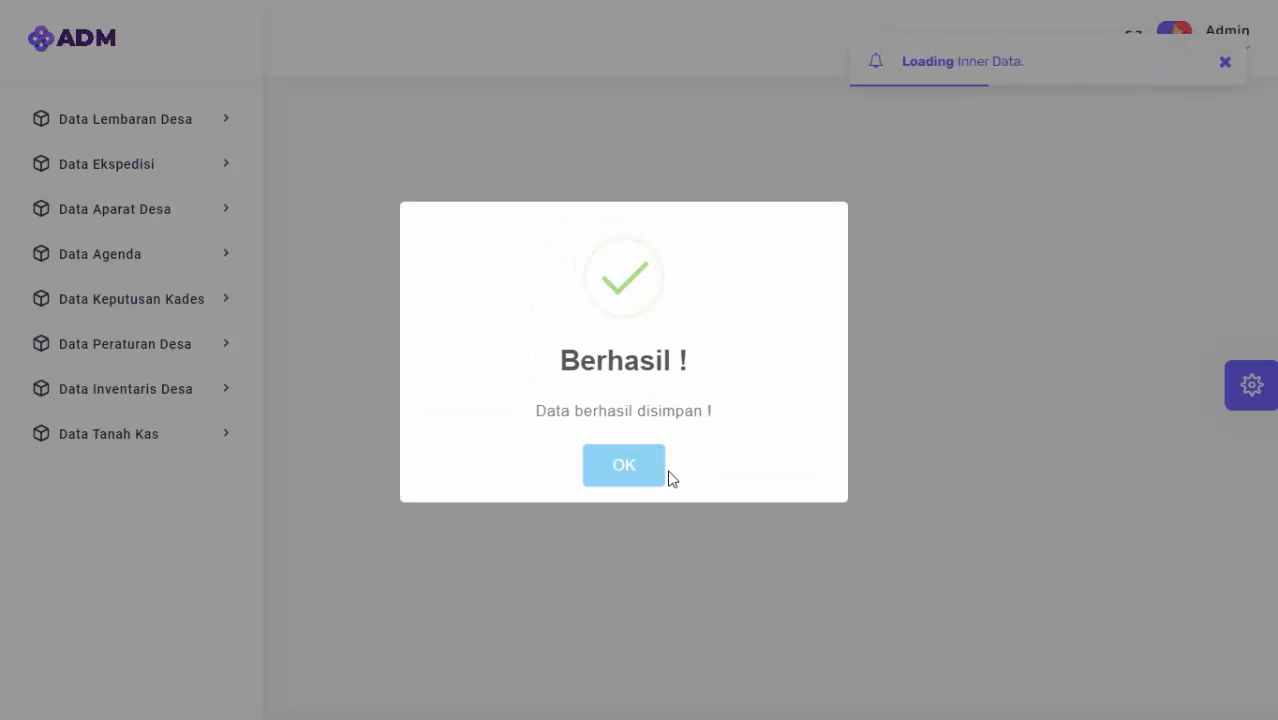
Dismiss the success message and review decree 23353245's Uraian, Ketaragan and reported number in row 1.
left_click(630, 464)
scroll(630, 480, "down", 3)
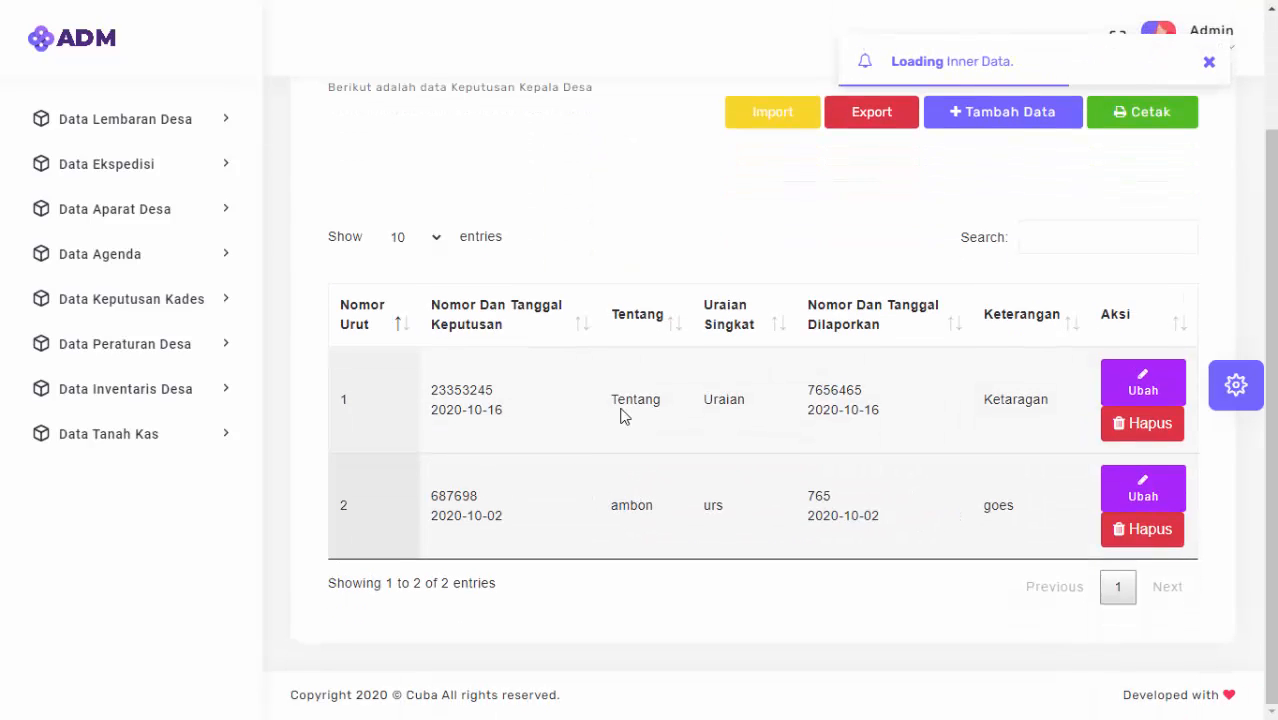
double_click(444, 391)
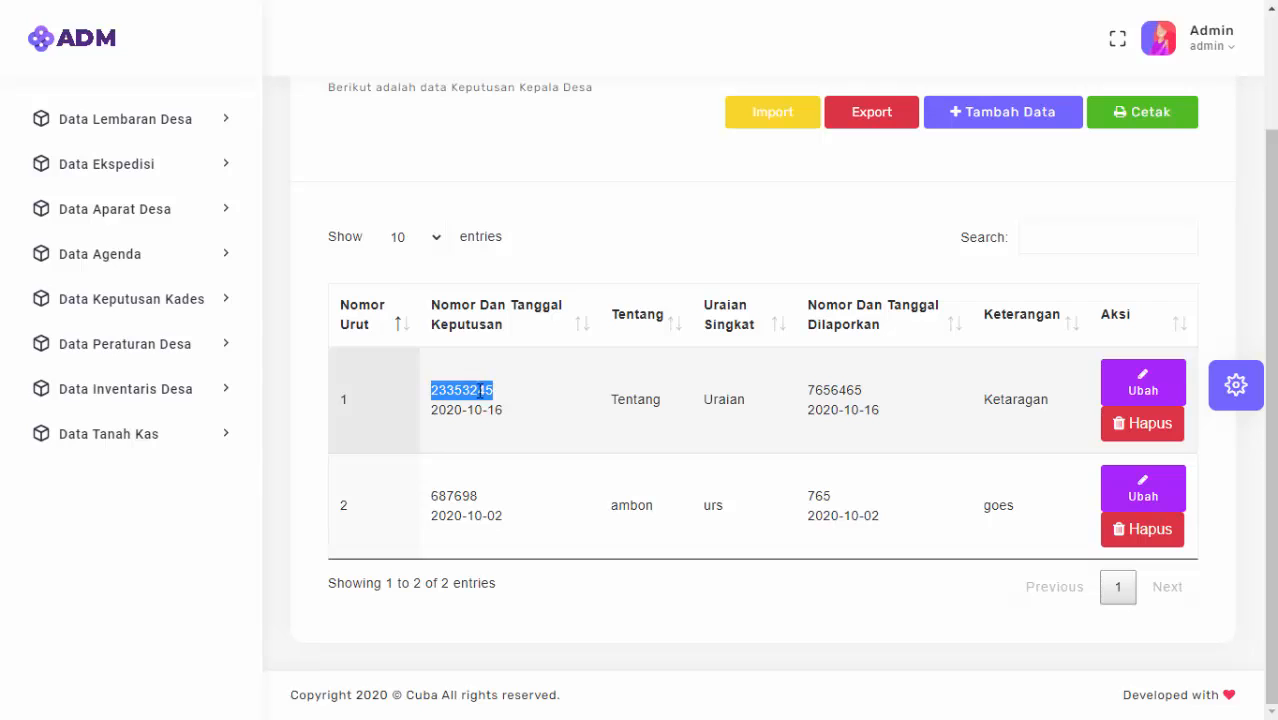
left_click(632, 398)
double_click(716, 400)
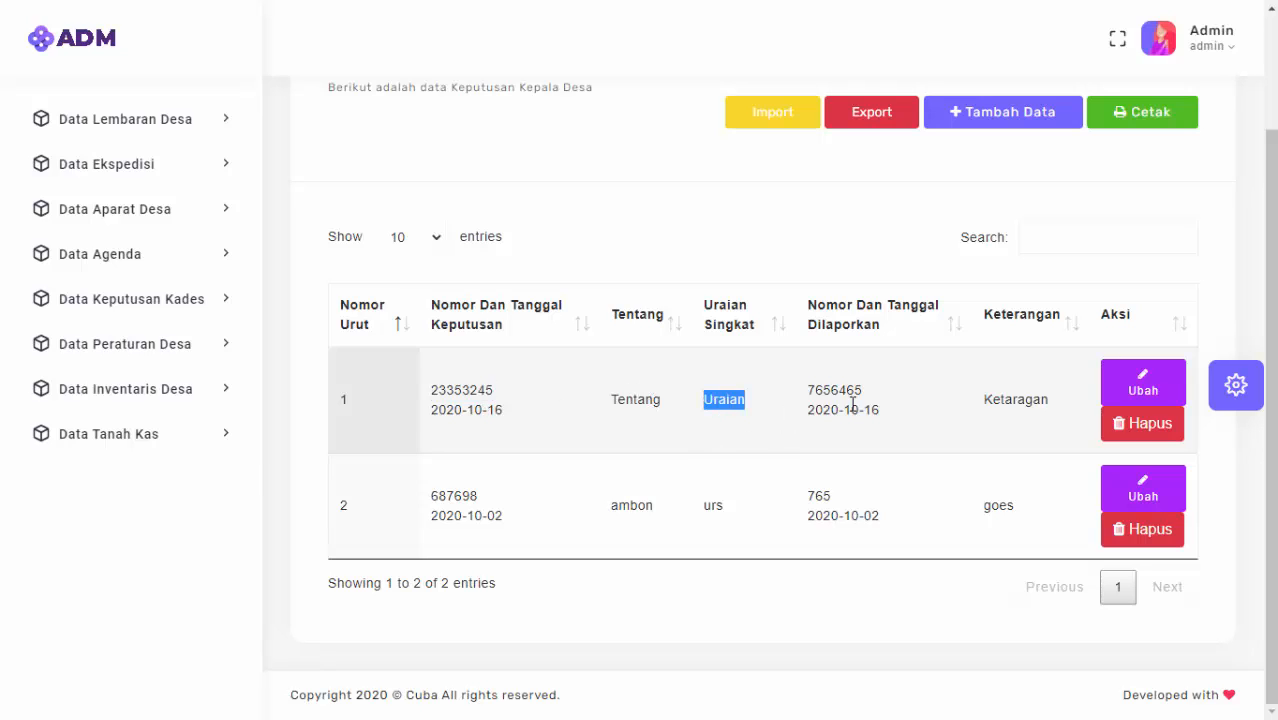
double_click(1003, 399)
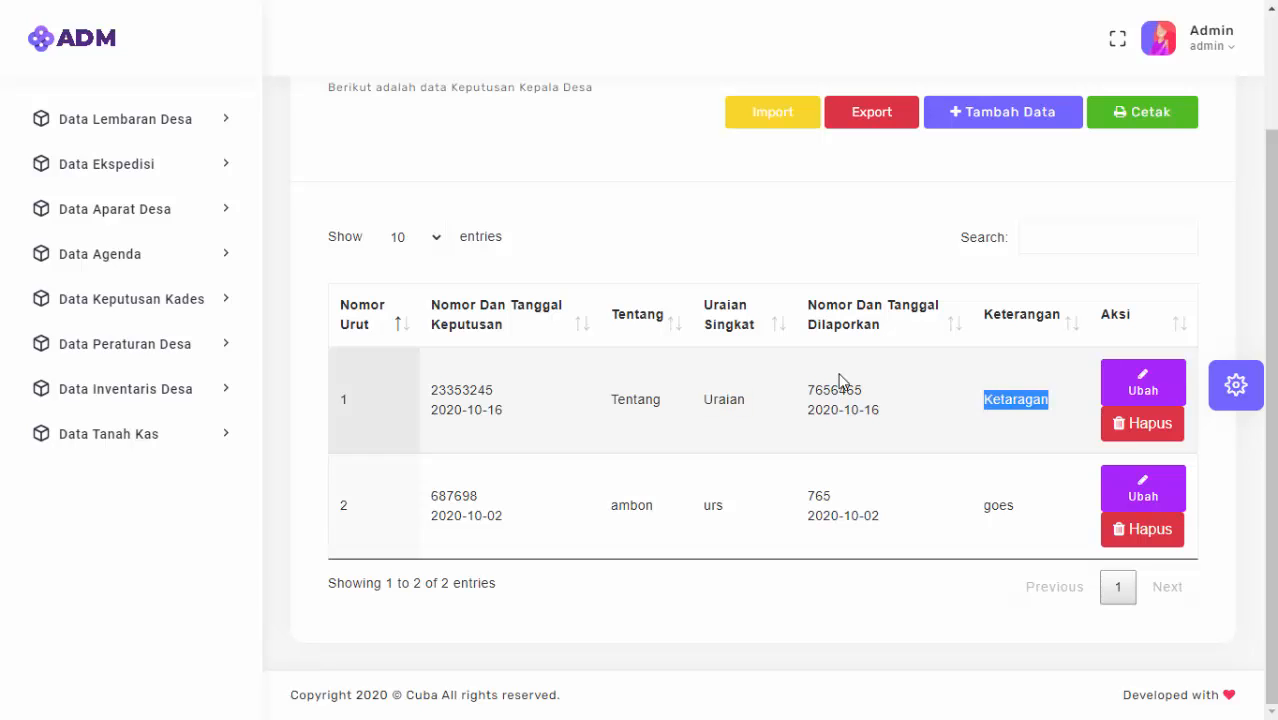
left_click_drag(808, 391, 901, 436)
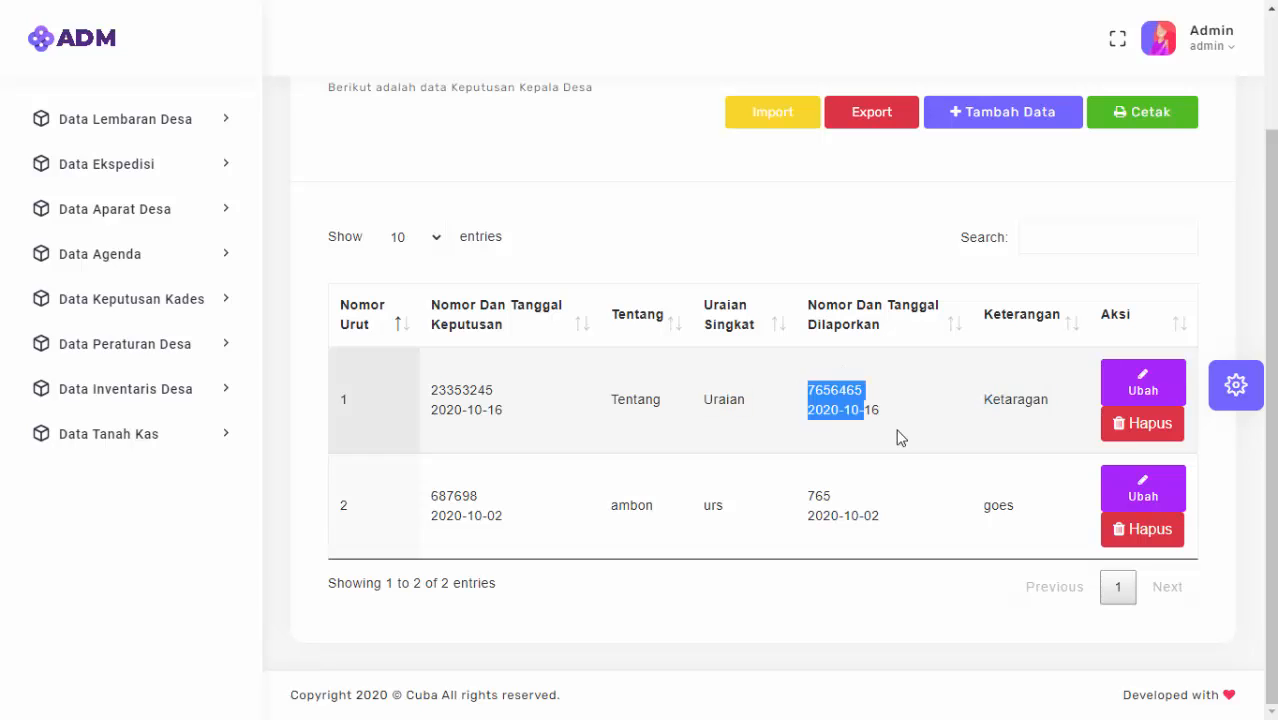
left_click(924, 416)
Append ' SIA' to decree 23353245's Tentang field and save it.
left_click(1143, 390)
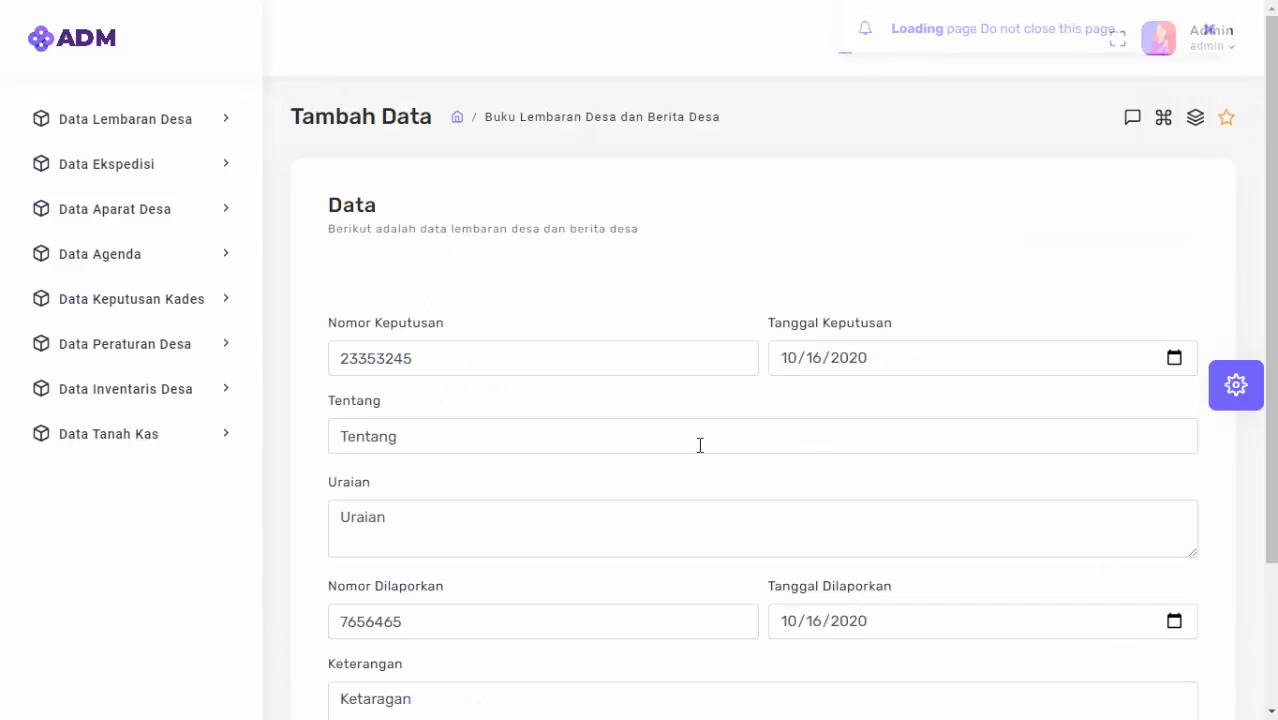
left_click(467, 427)
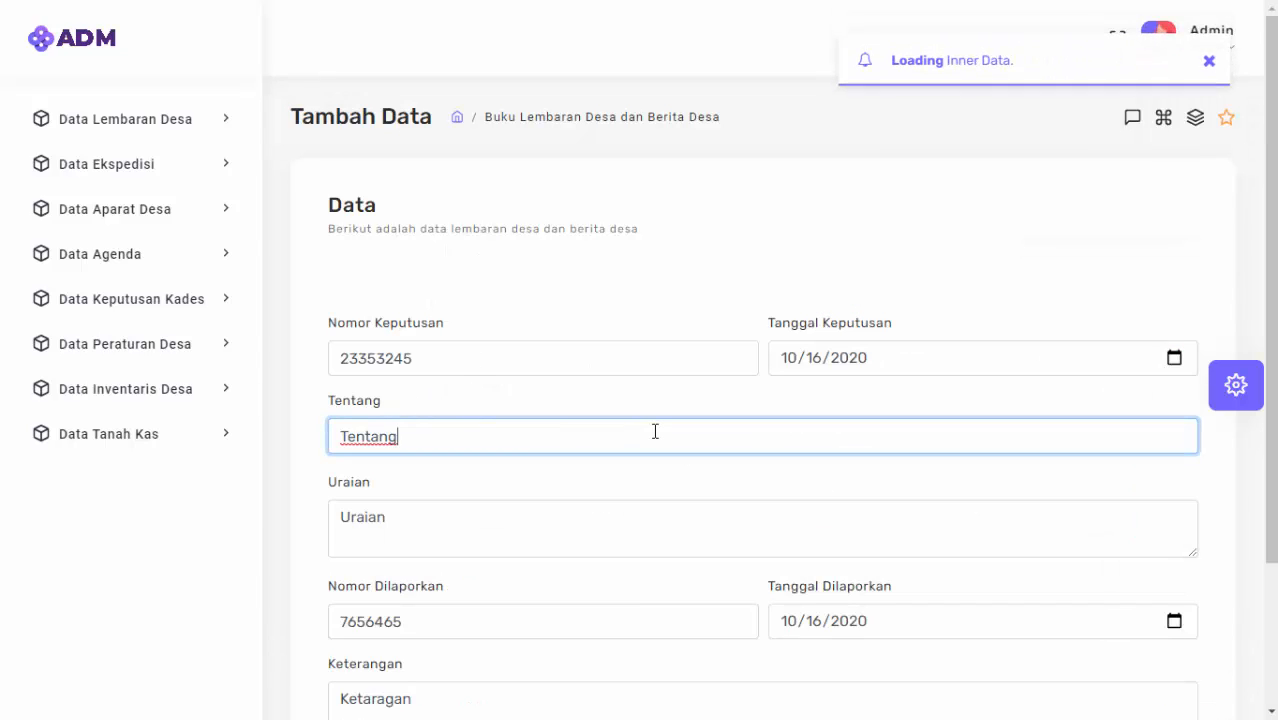
type("Sl")
type("A")
scroll(672, 437, "down", 2)
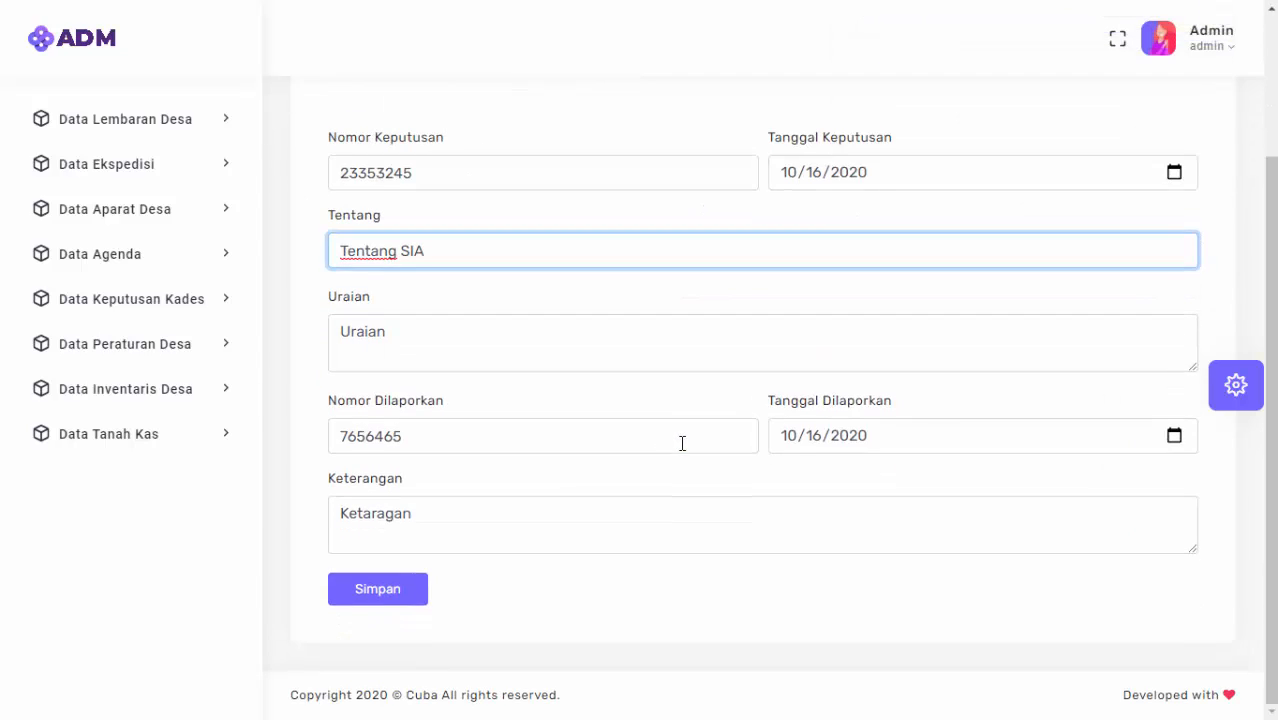
left_click(416, 588)
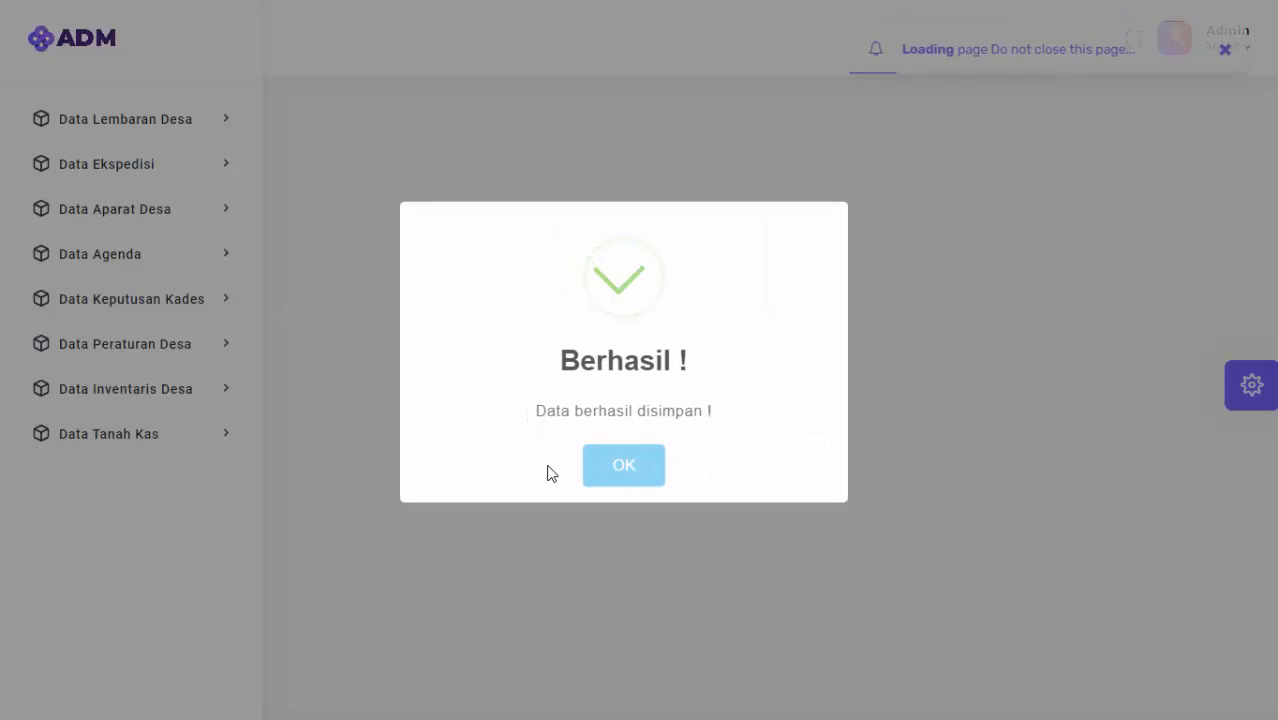
left_click(645, 474)
Check that row 1 of the Keputusan Kades list now reads 'Tentang SIA'.
scroll(759, 420, "down", 2)
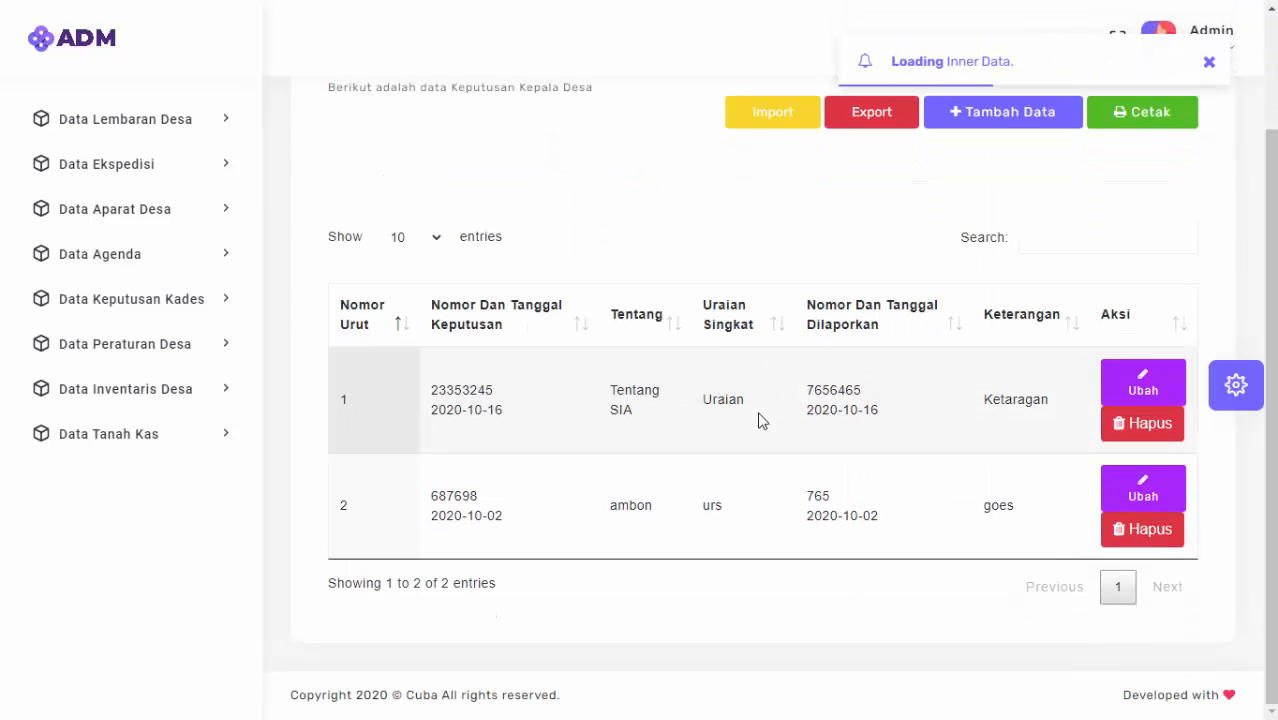
left_click_drag(616, 388, 630, 450)
left_click(641, 406)
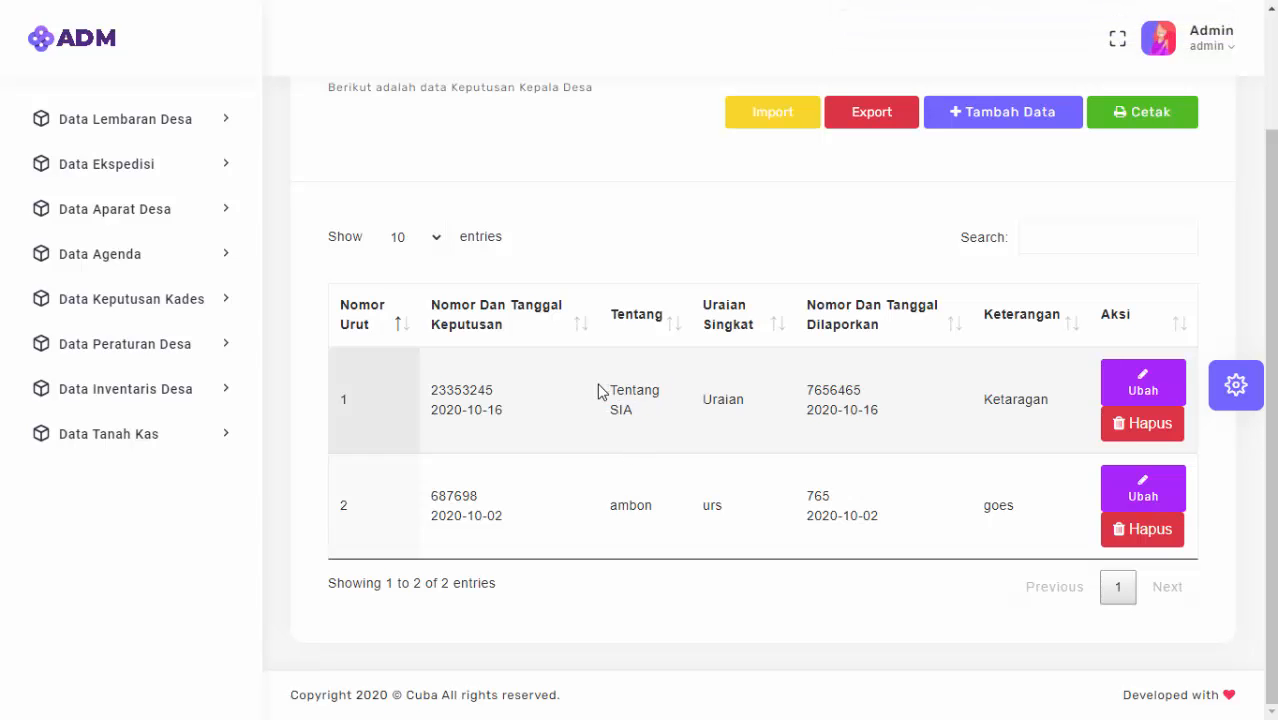
left_click_drag(598, 390, 676, 463)
left_click(660, 397)
scroll(655, 366, "up", 1)
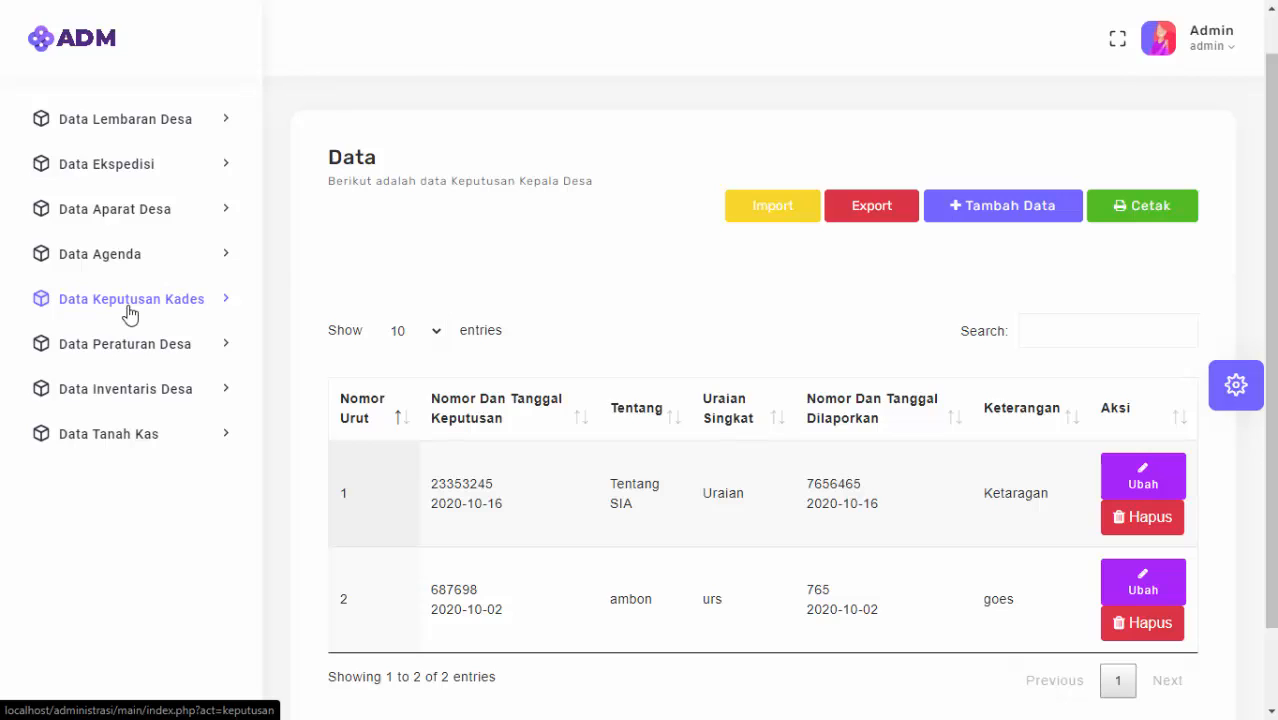
Open the Buku Peraturan Desa list and start a new regulation entry.
left_click(110, 366)
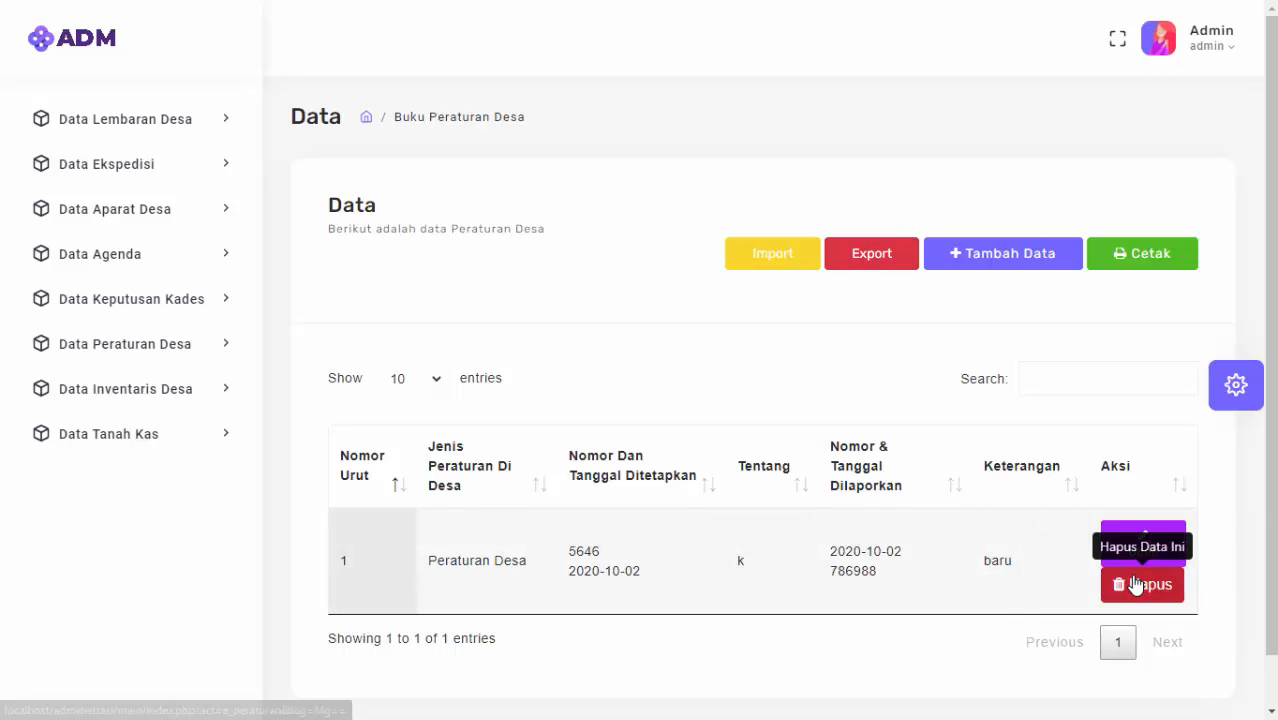
left_click(973, 258)
Set type Peraturan Desa, Nomor Ditetapkan 2242312, Tentang 'Tentang SIA' and an Uraian.
left_click(420, 362)
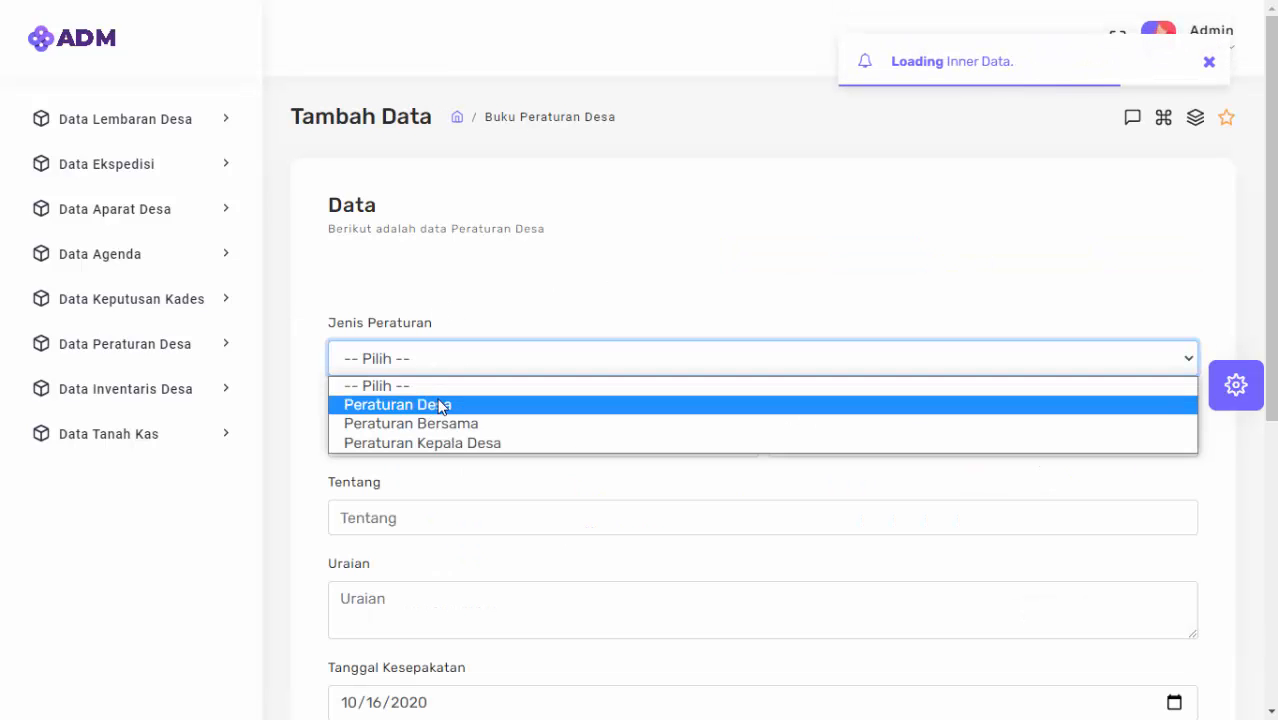
left_click(440, 404)
left_click(436, 424)
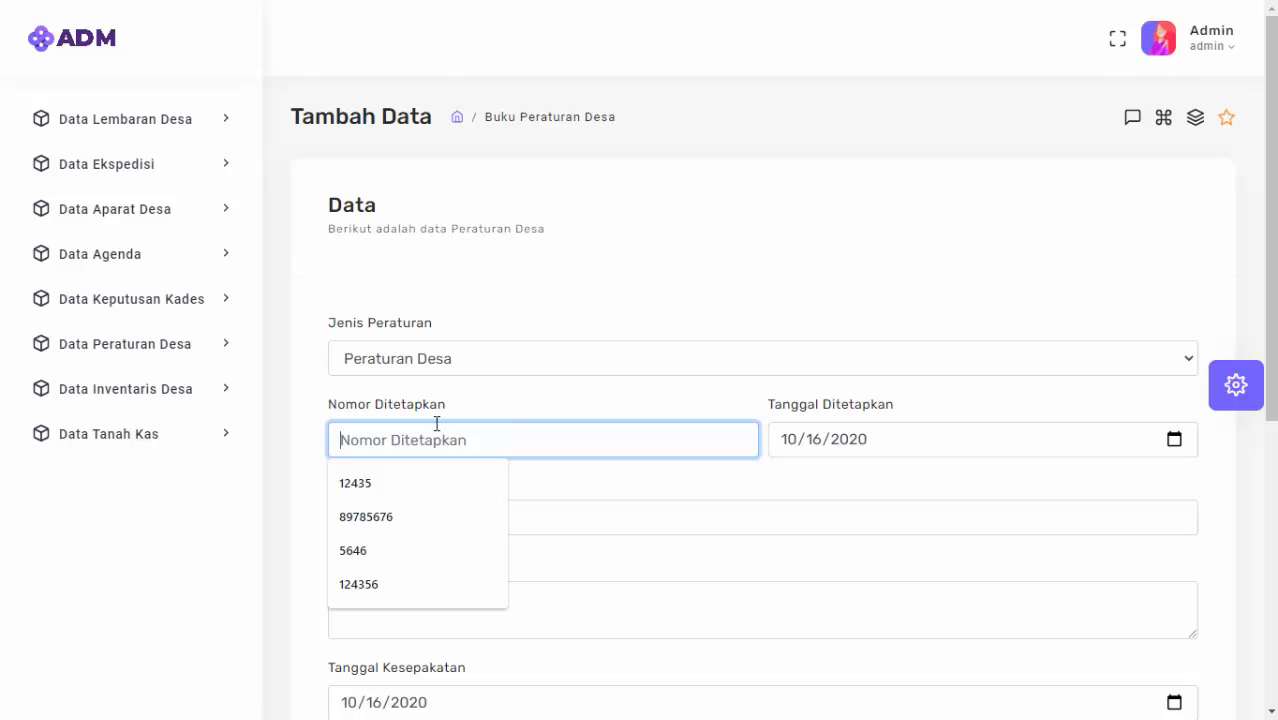
type("2242312")
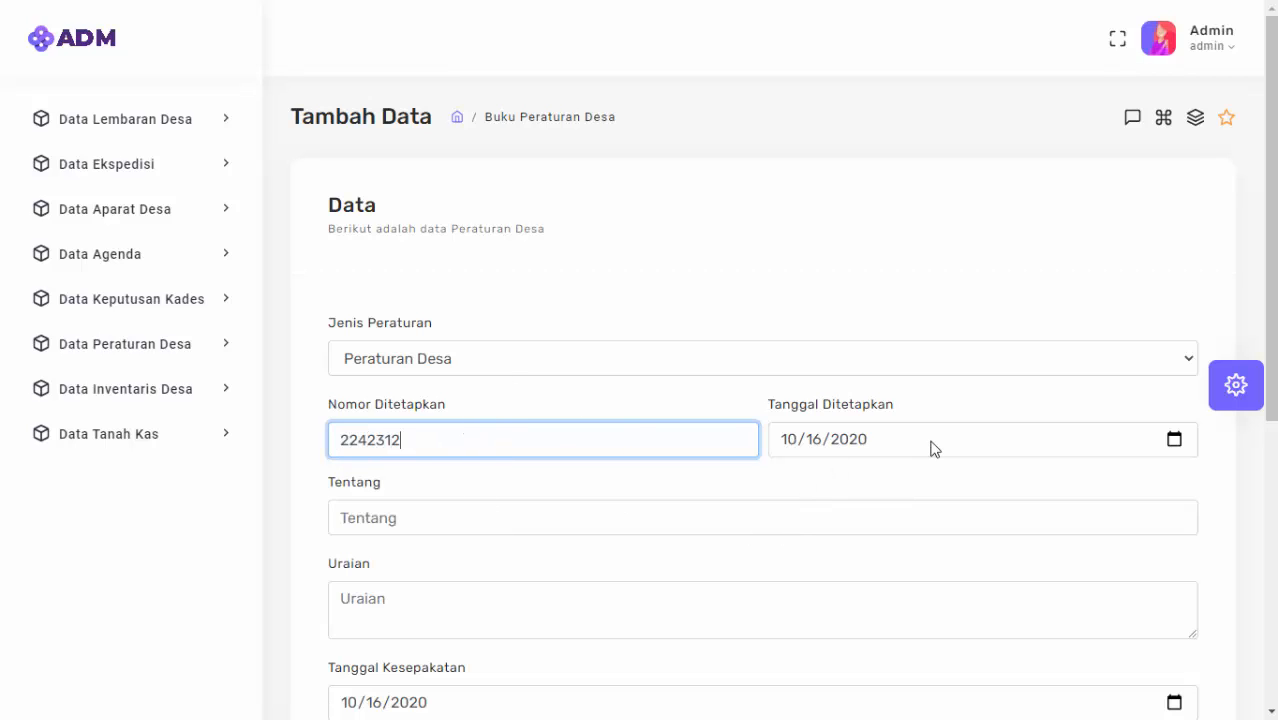
left_click(616, 523)
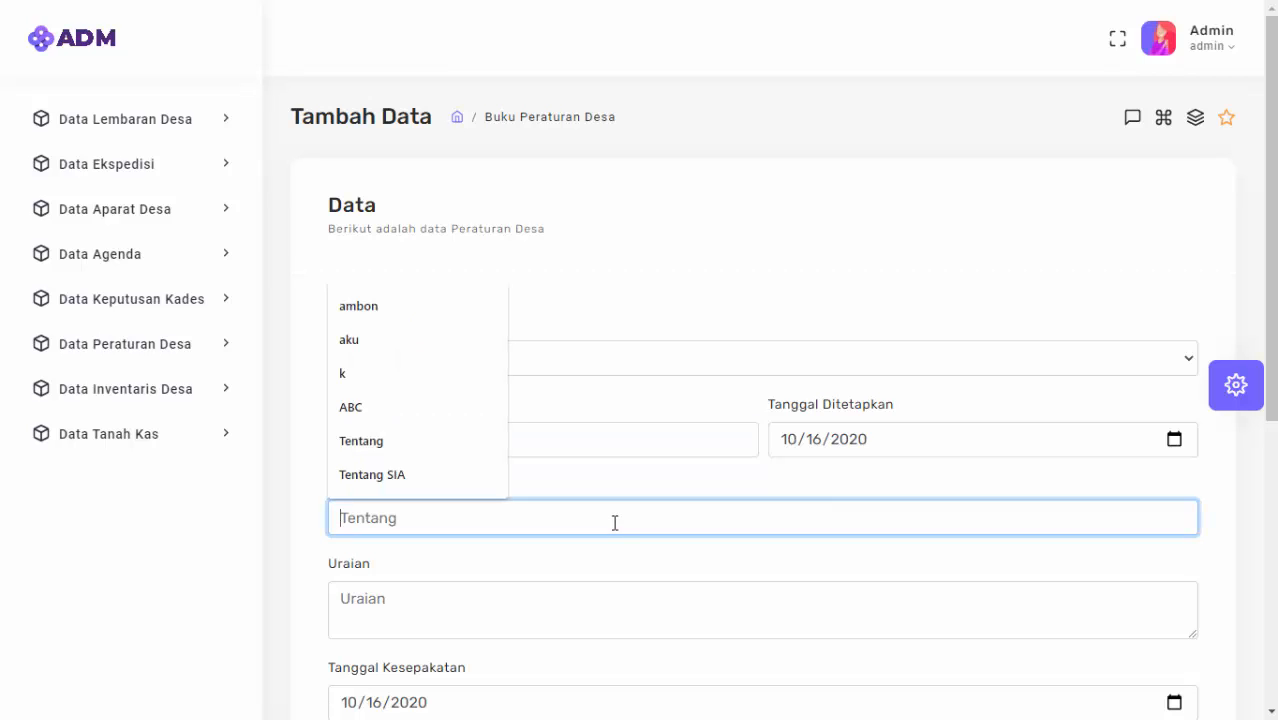
left_click(456, 476)
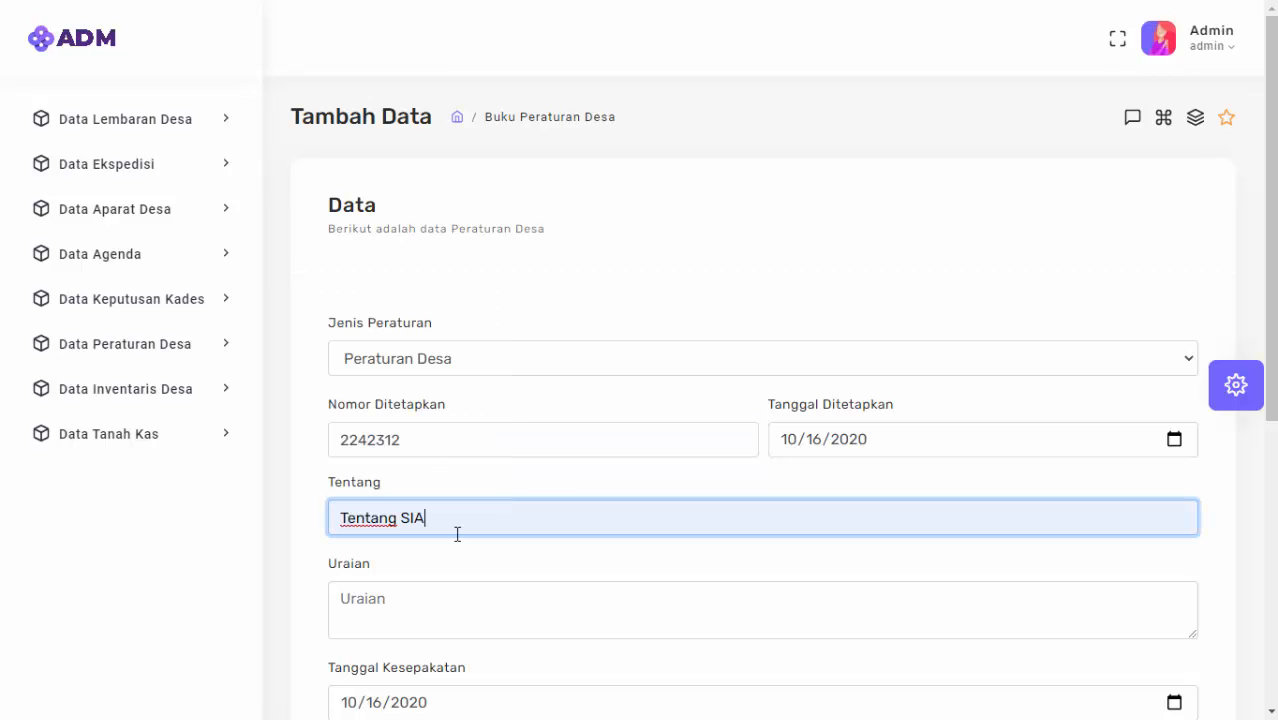
left_click(407, 597)
type("Uraian")
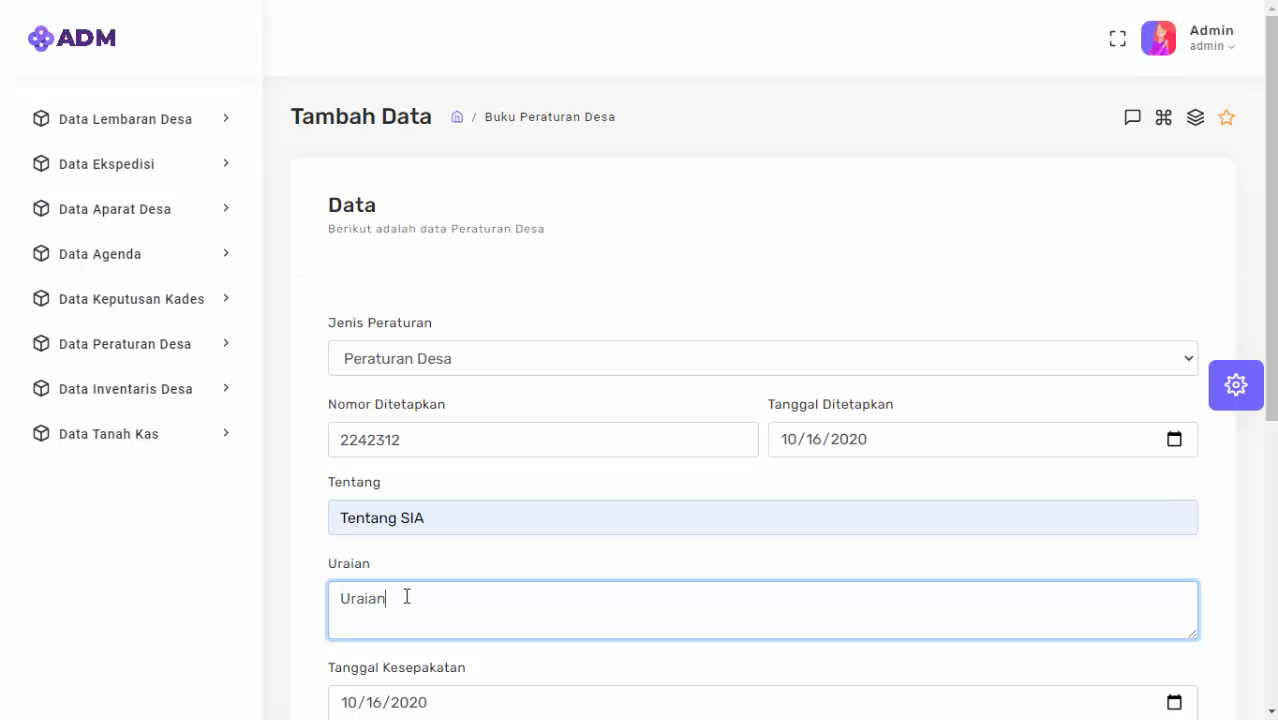
scroll(438, 600, "down", 5)
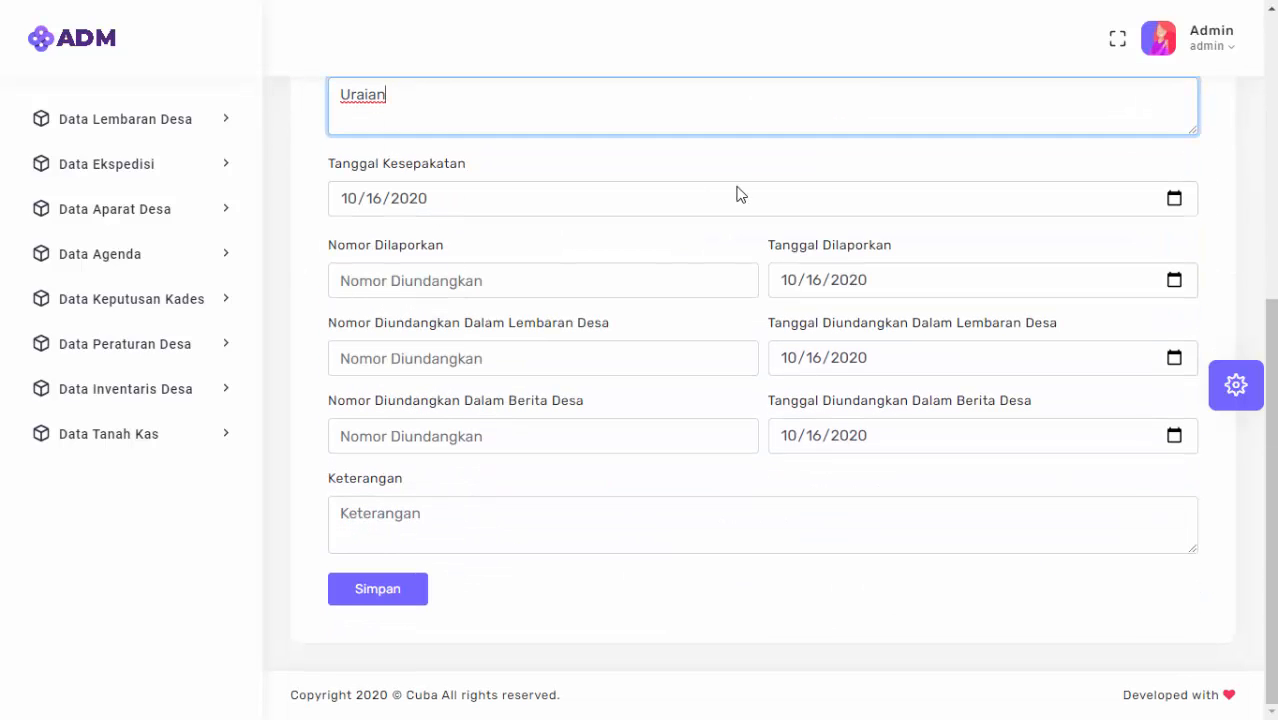
Enter Nomor Dilaporkan 1233434 and recheck the Nomor Ditetapkan field.
left_click(470, 281)
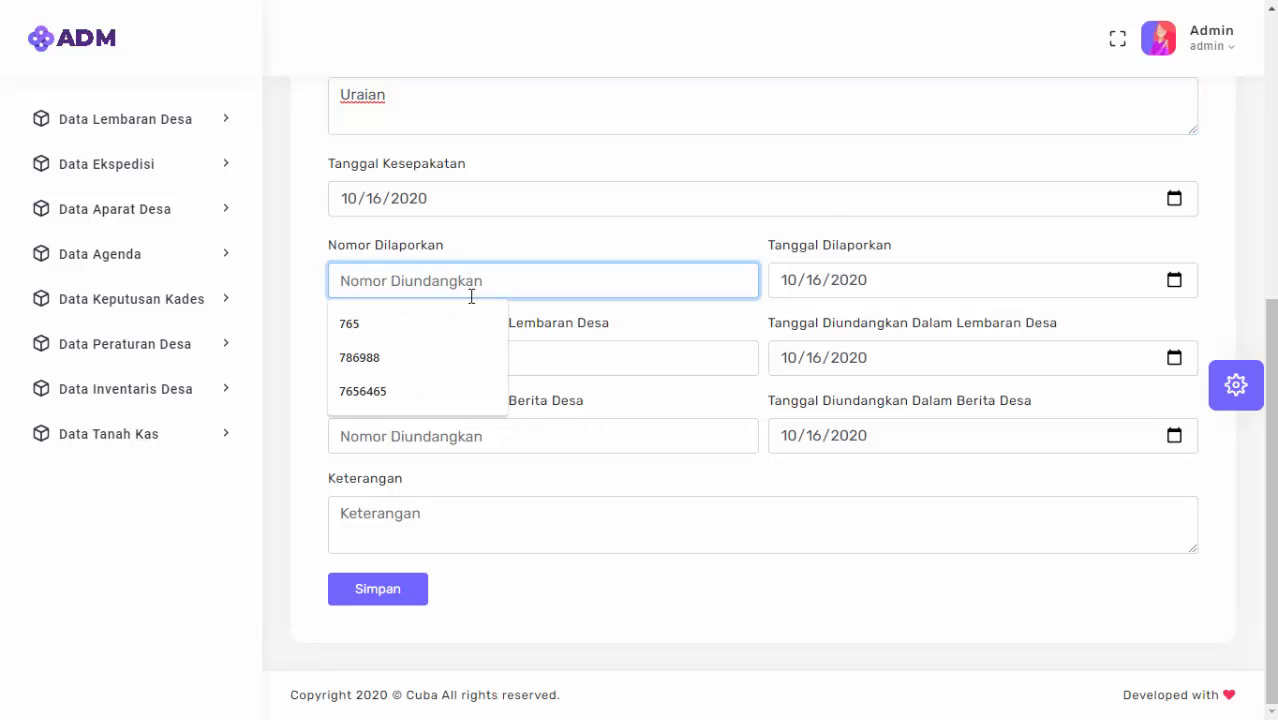
type("1233434")
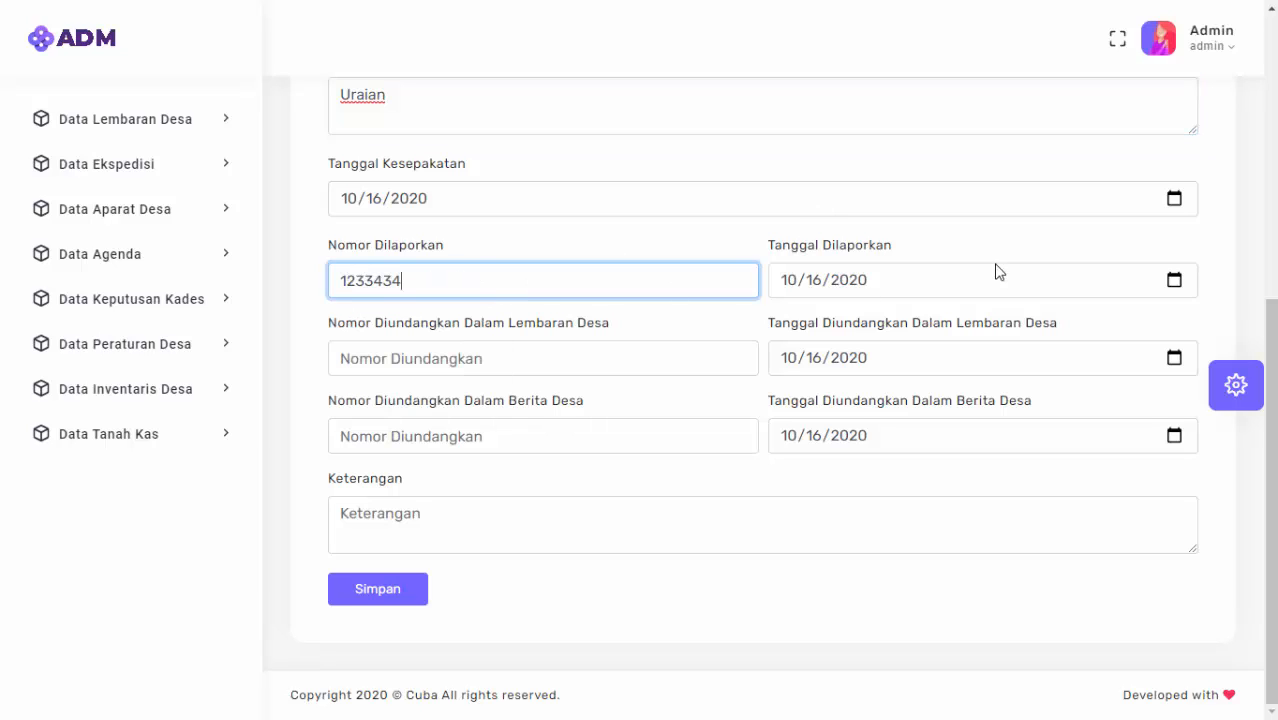
left_click(975, 250)
left_click_drag(337, 246, 457, 256)
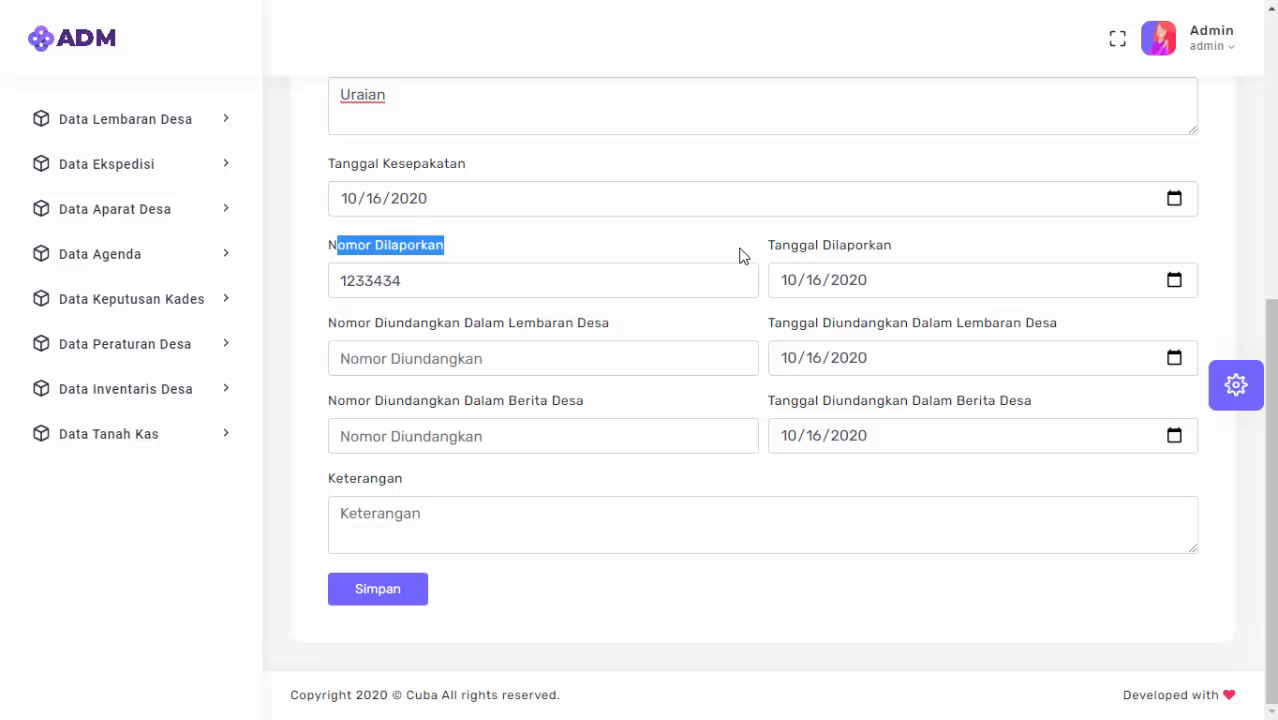
left_click_drag(770, 247, 850, 249)
left_click(855, 249)
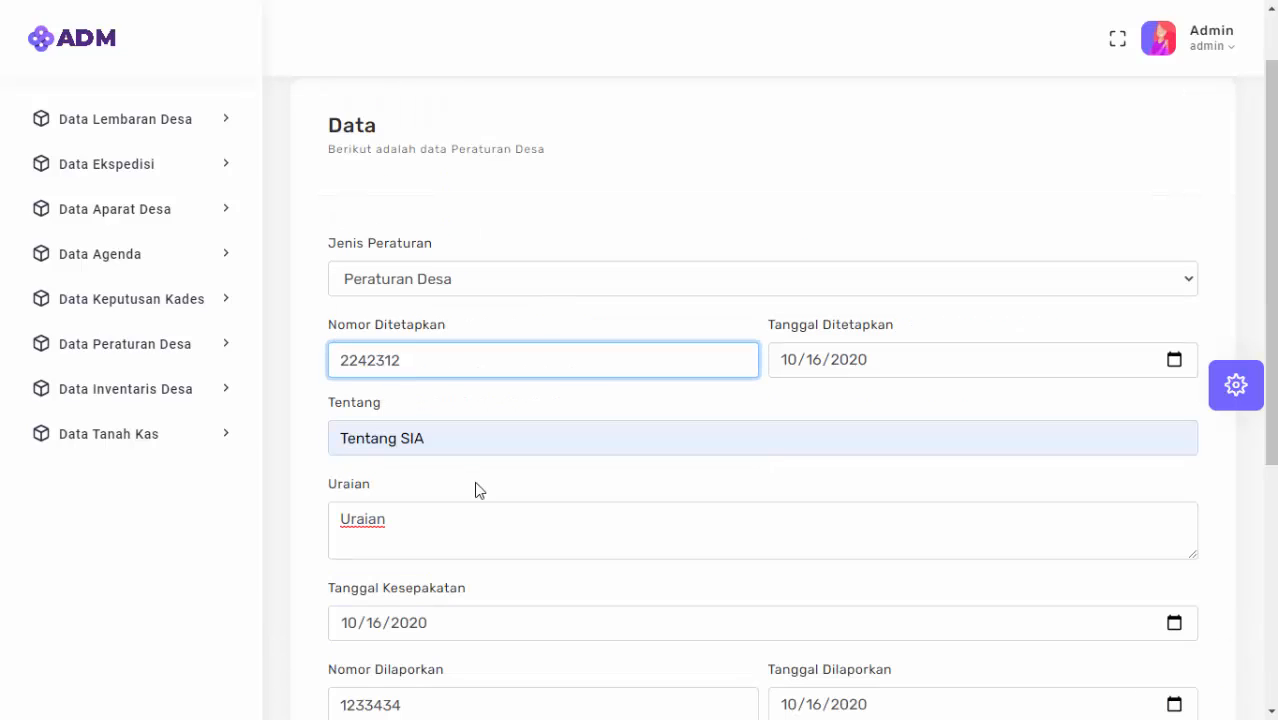
scroll(476, 484, "down", 4)
scroll(475, 470, "down", 1)
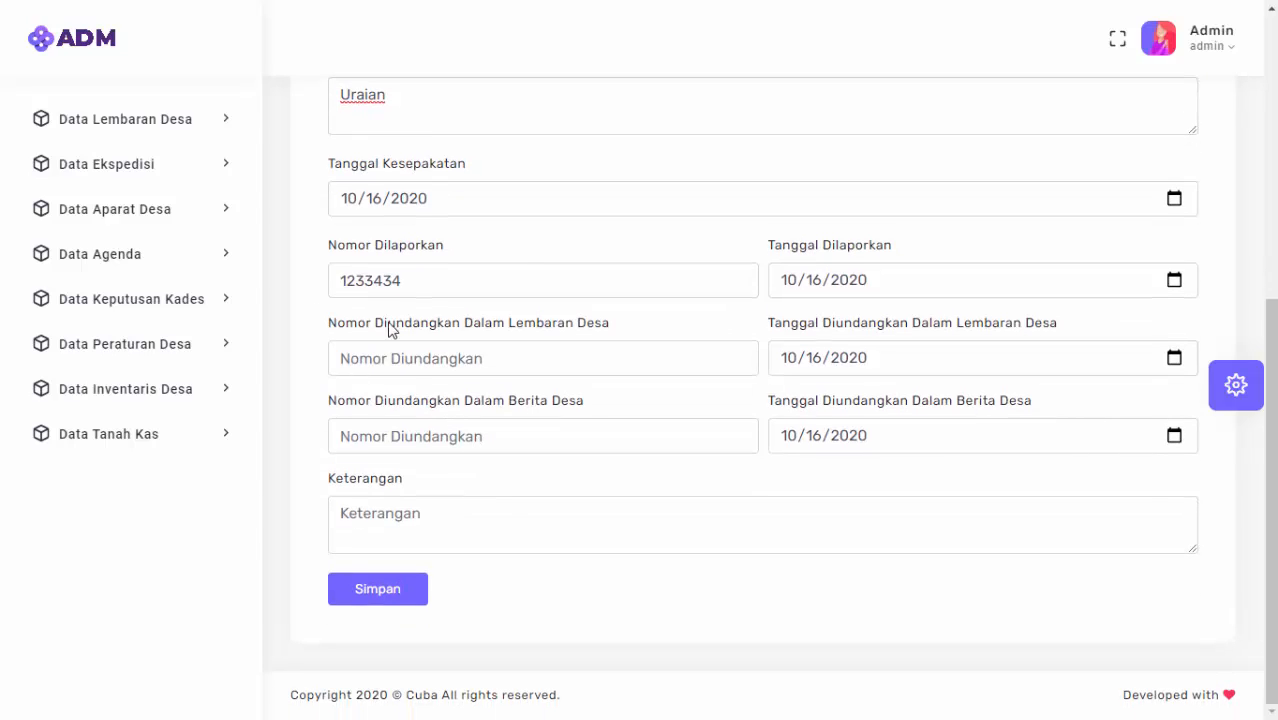
Enter Lembaran Desa number 454645, Berita Desa number 23445, remark 'Ketarangan', and save.
left_click(547, 367)
type("454645")
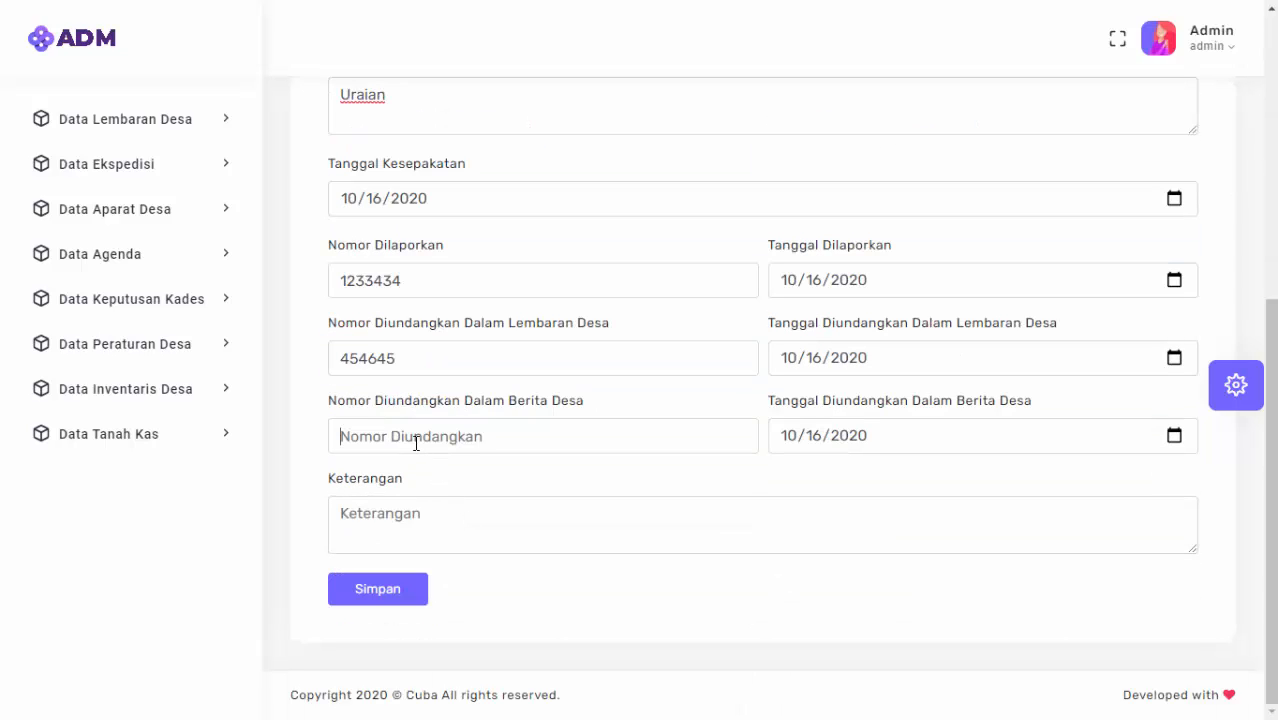
left_click(416, 443)
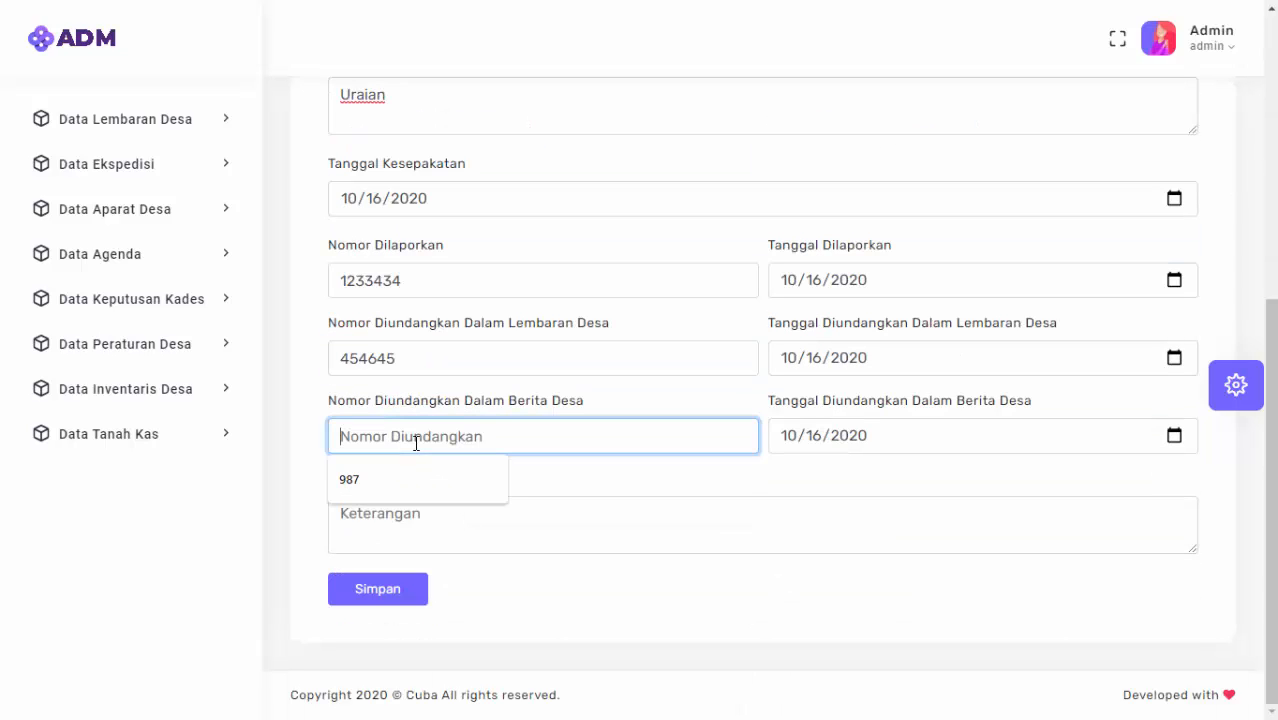
type("23445")
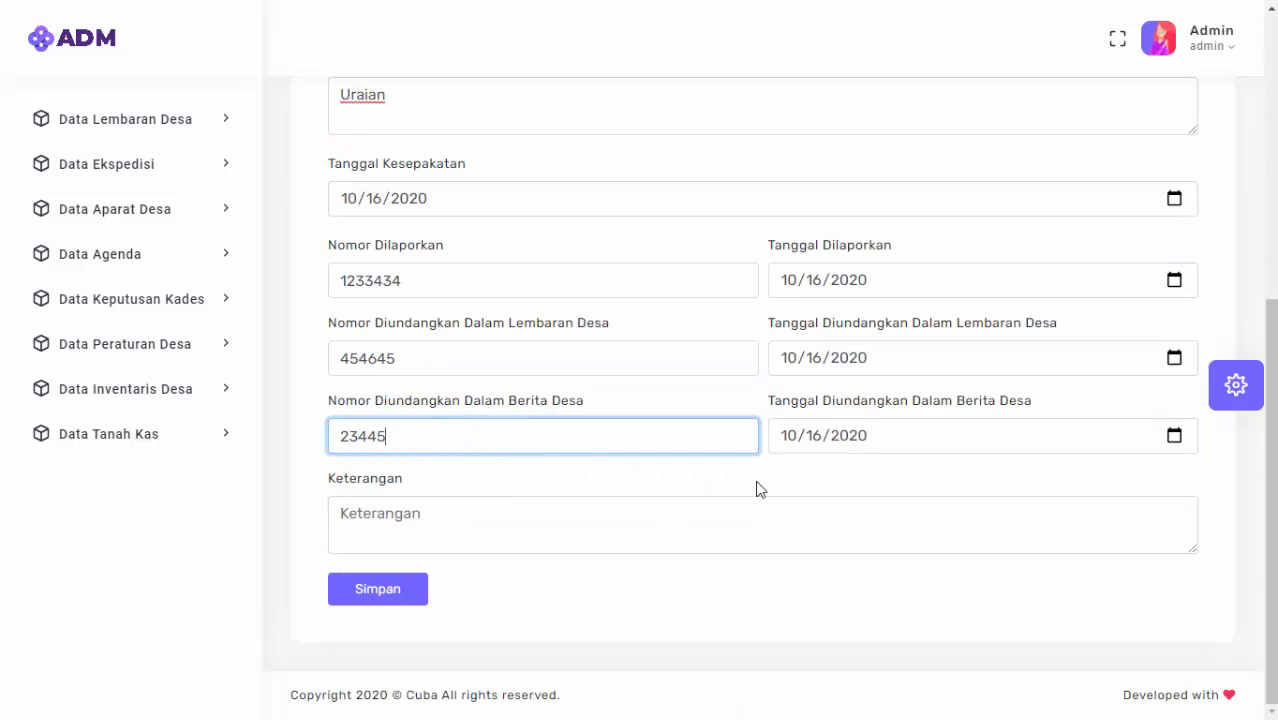
left_click(816, 554)
type("Ketara")
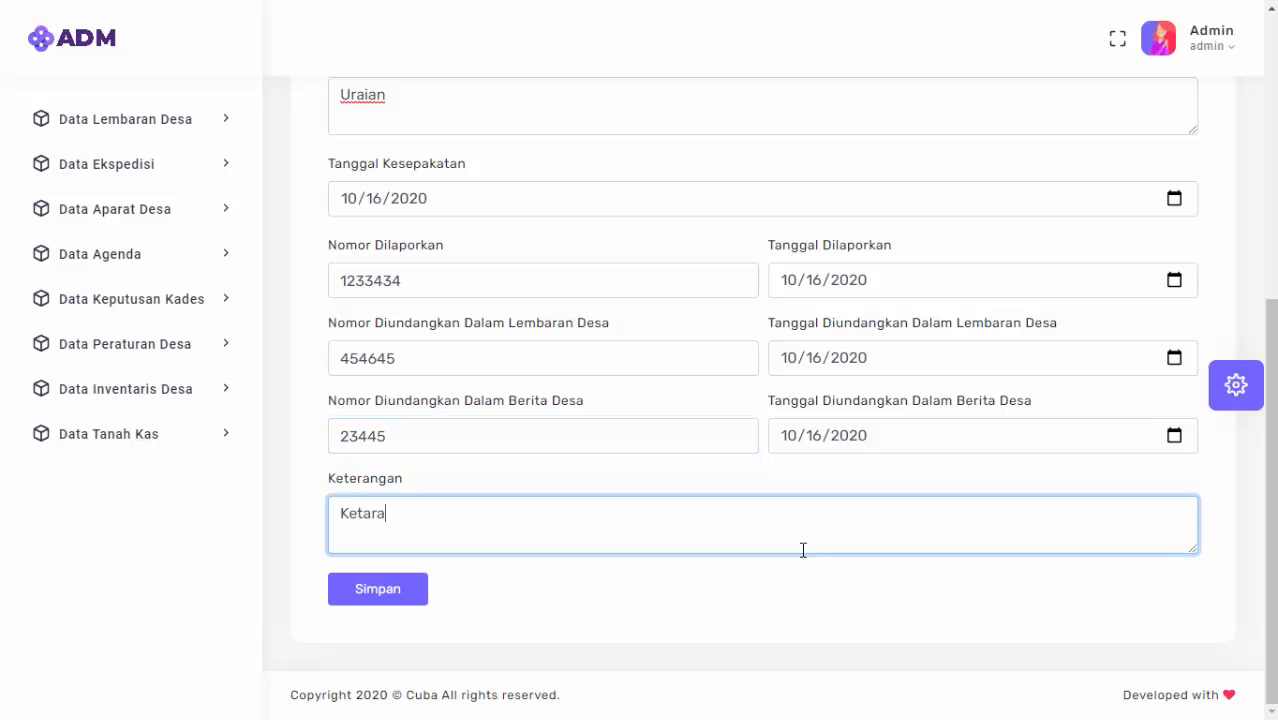
type("ngan")
left_click(395, 597)
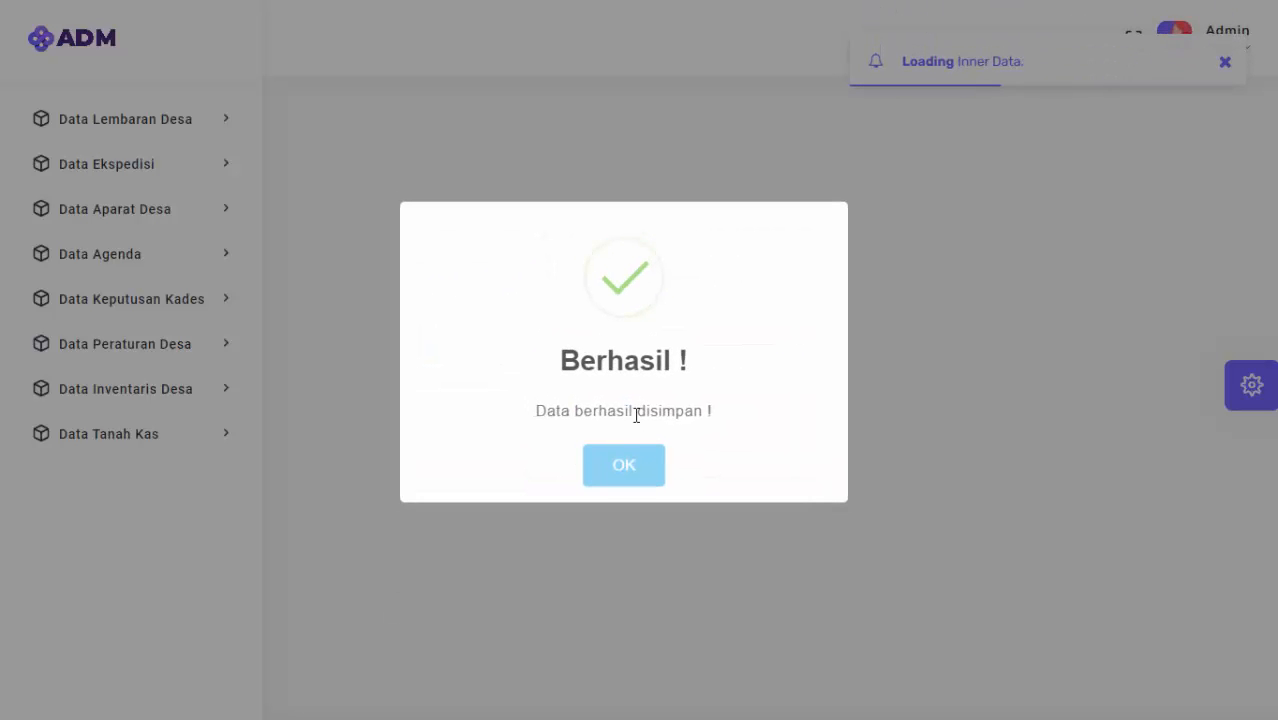
Scroll the Peraturan Desa list to show regulation 2242312 'Tentang SIA' in row 1.
scroll(616, 430, "down", 3)
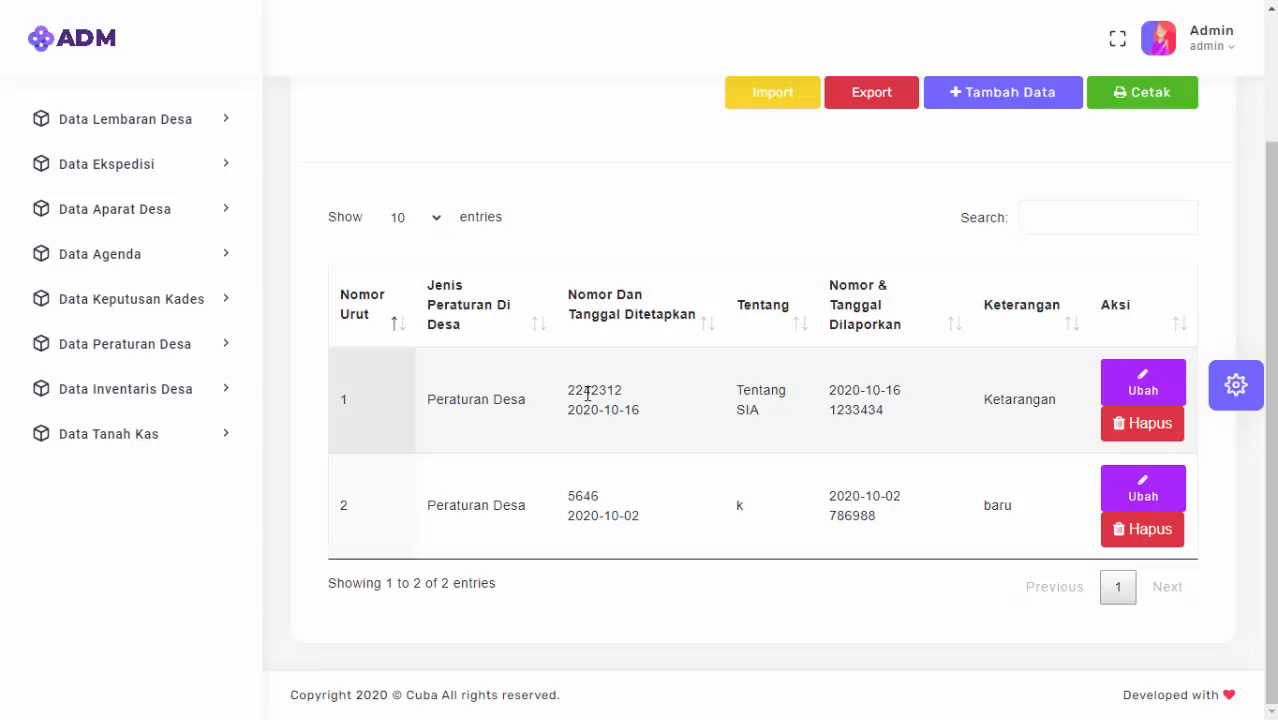
Change regulation 2242312's Uraian to 'Uraian A' and save it.
left_click(1160, 397)
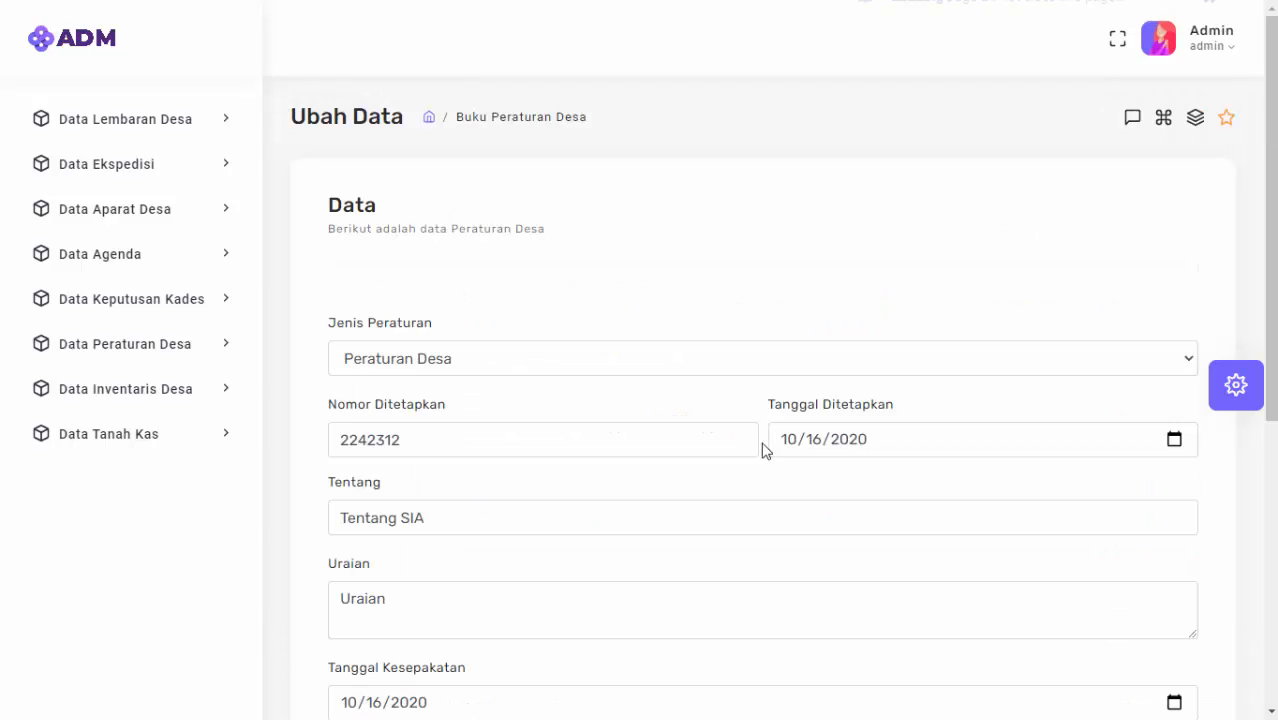
scroll(537, 430, "down", 2)
scroll(533, 412, "down", 2)
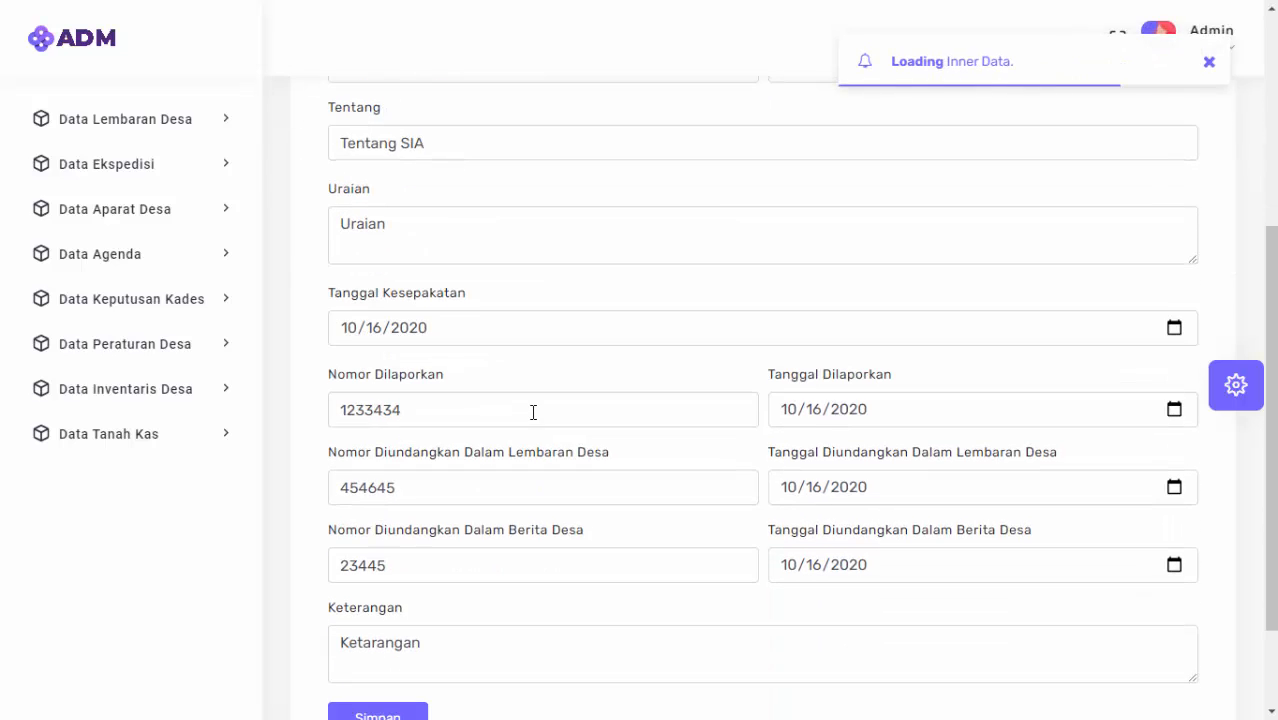
left_click(456, 251)
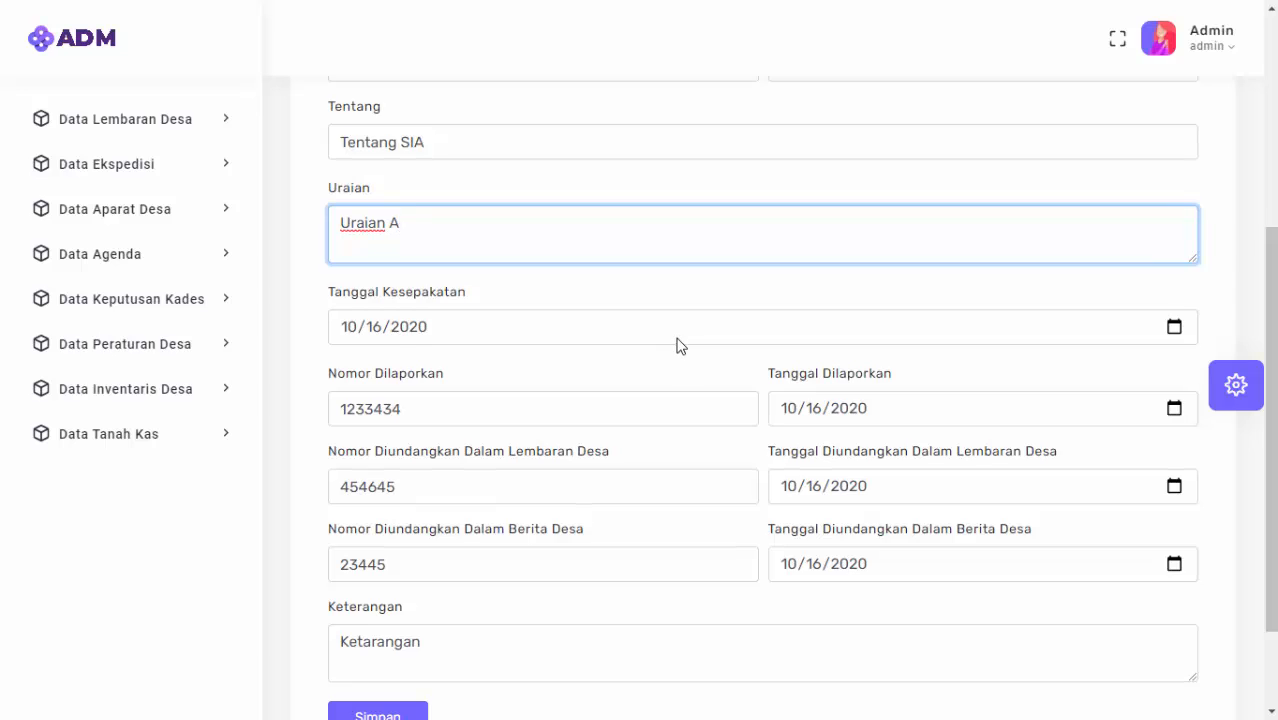
scroll(356, 539, "down", 2)
left_click(374, 594)
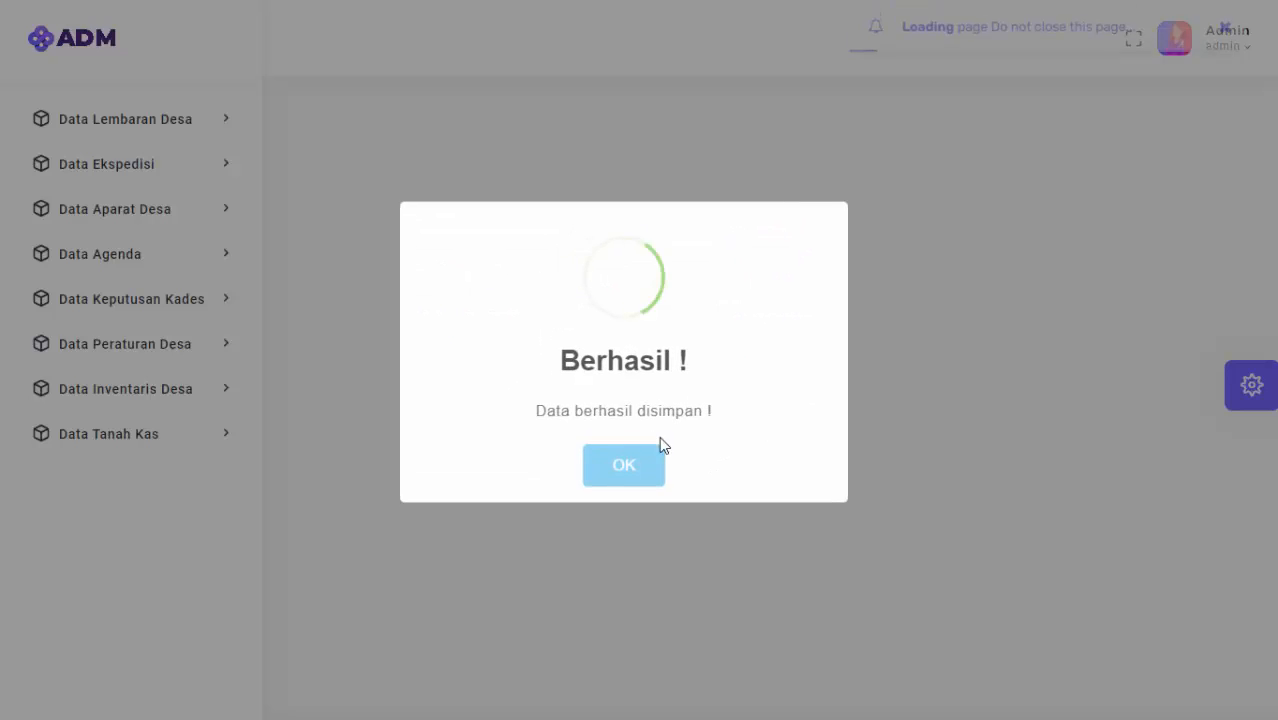
left_click(625, 472)
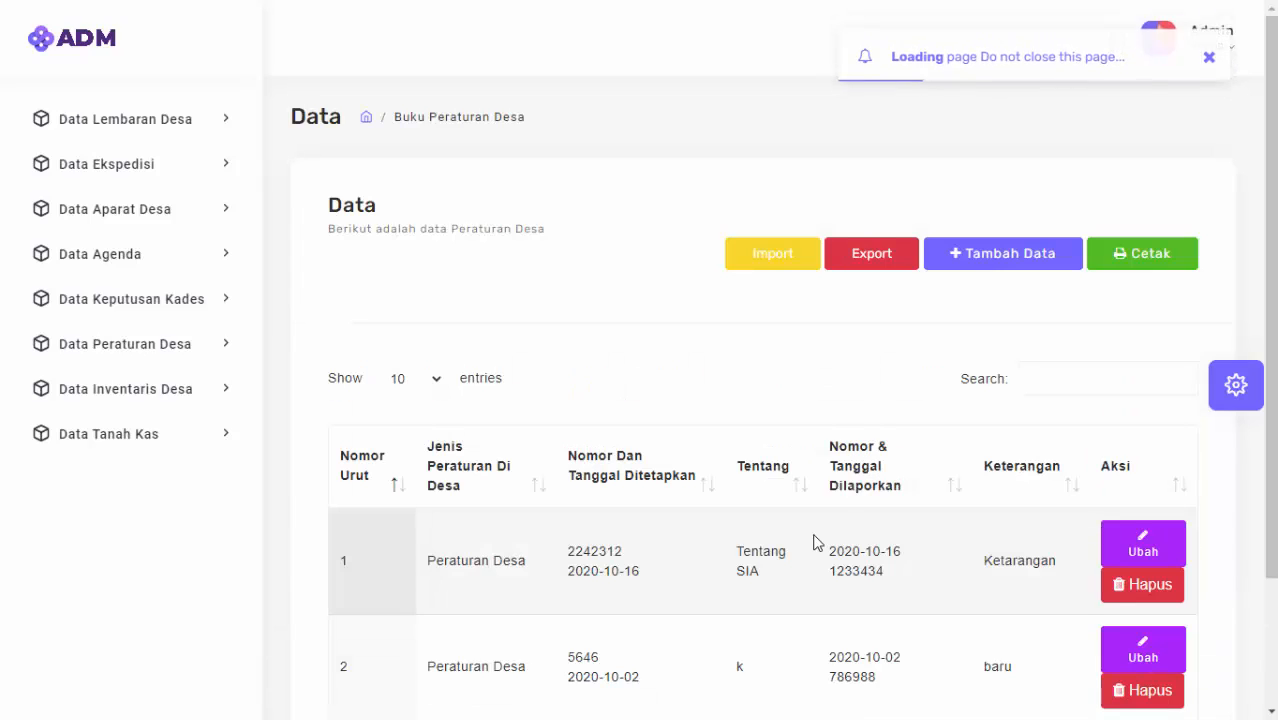
scroll(813, 542, "down", 2)
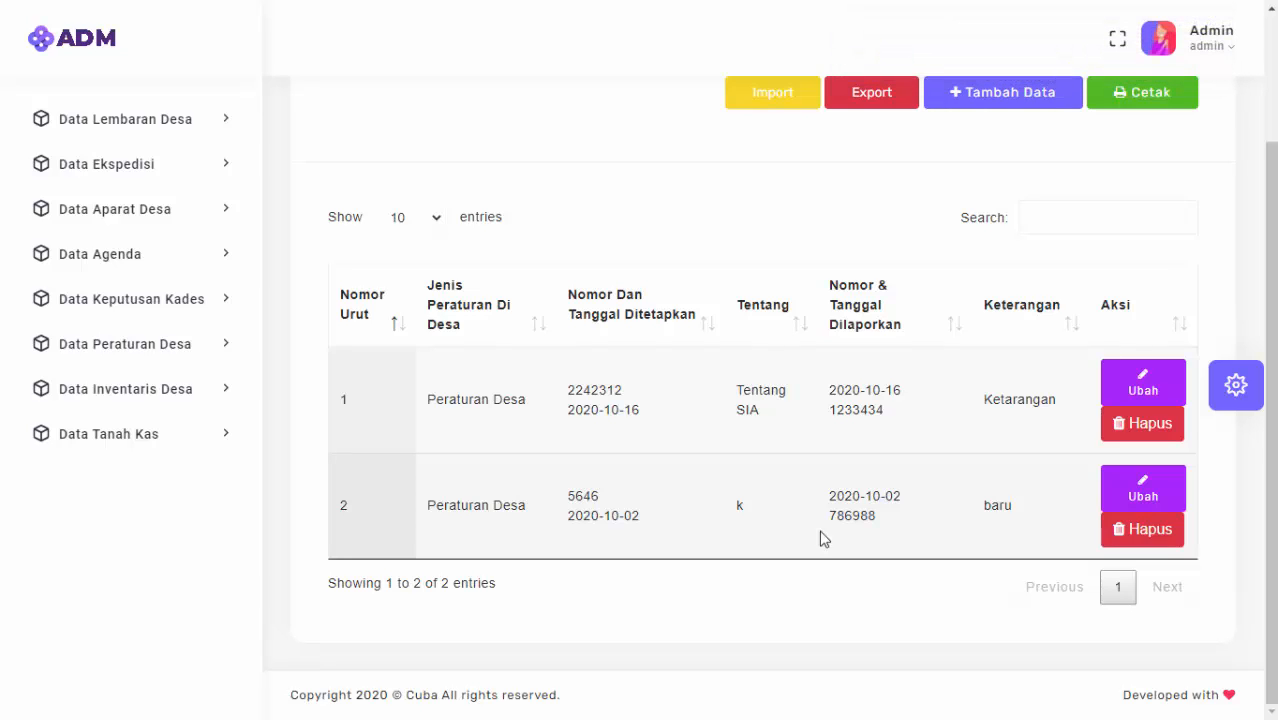
Change regulation 2242312's Tentang to 'Tentang SIA ABC' and save the change.
left_click(1140, 382)
scroll(685, 476, "down", 5)
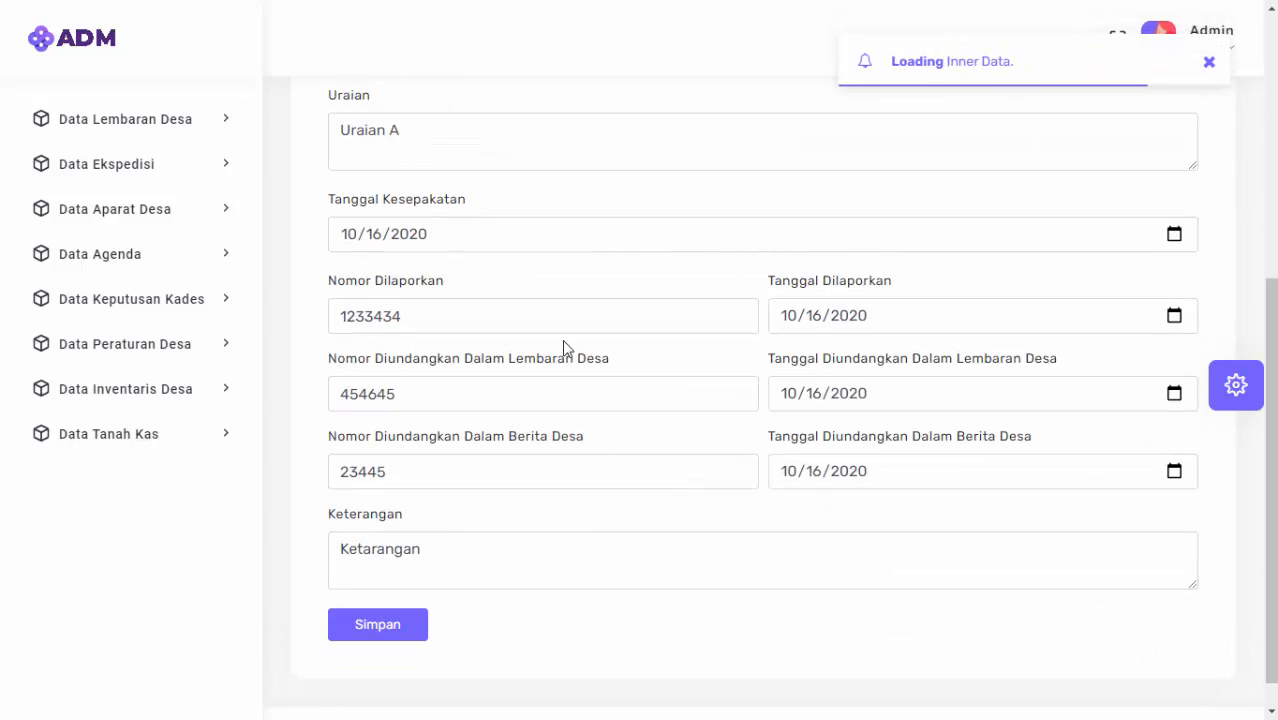
scroll(565, 380, "up", 4)
left_click(642, 436)
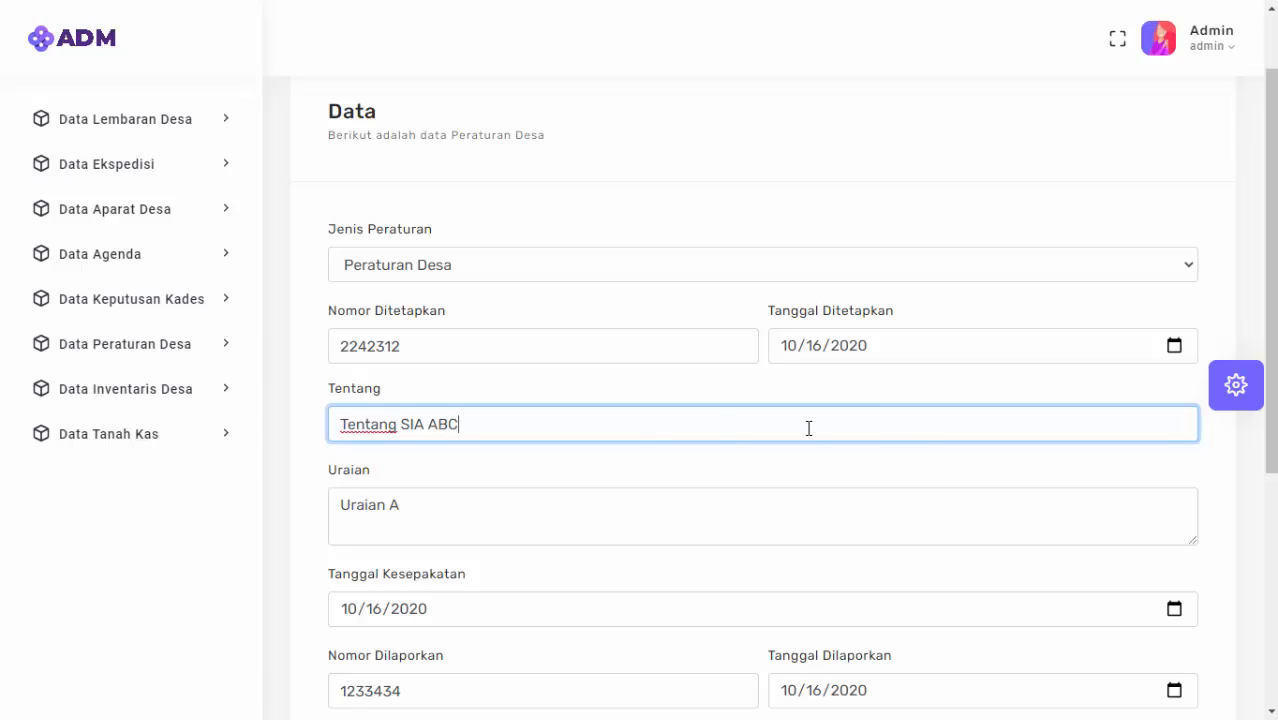
scroll(628, 558, "down", 4)
left_click(359, 592)
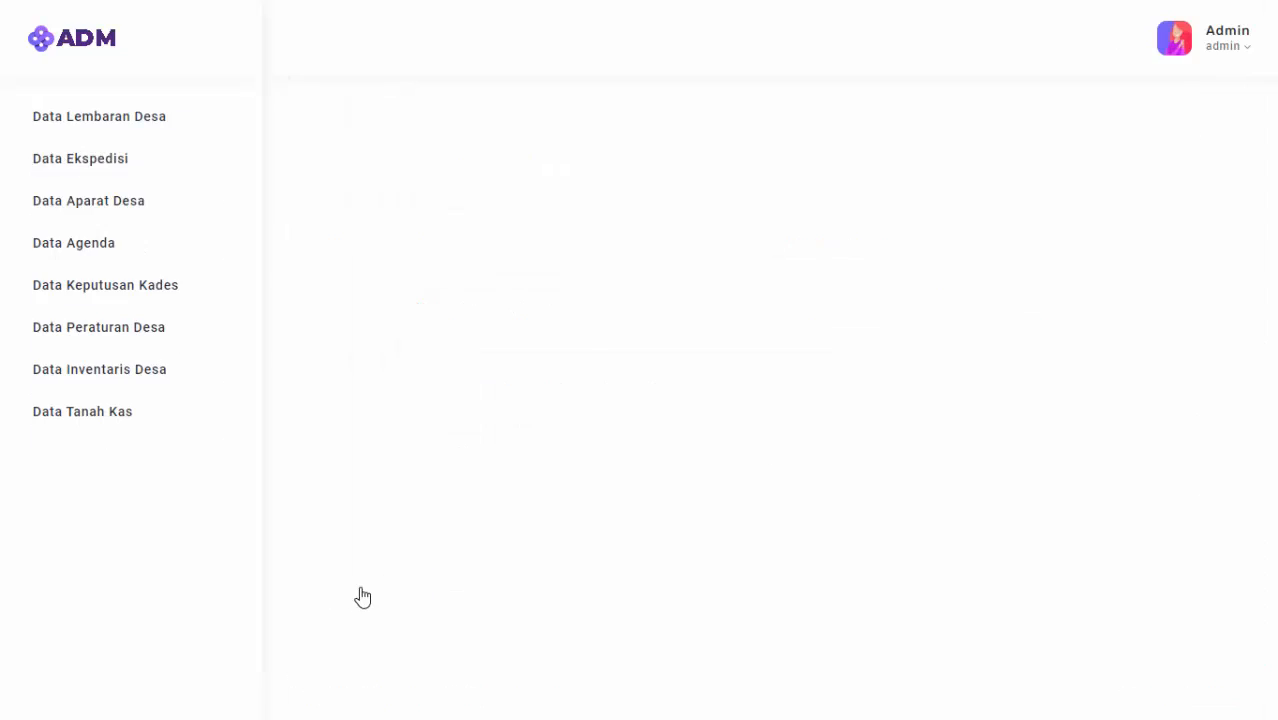
left_click(633, 482)
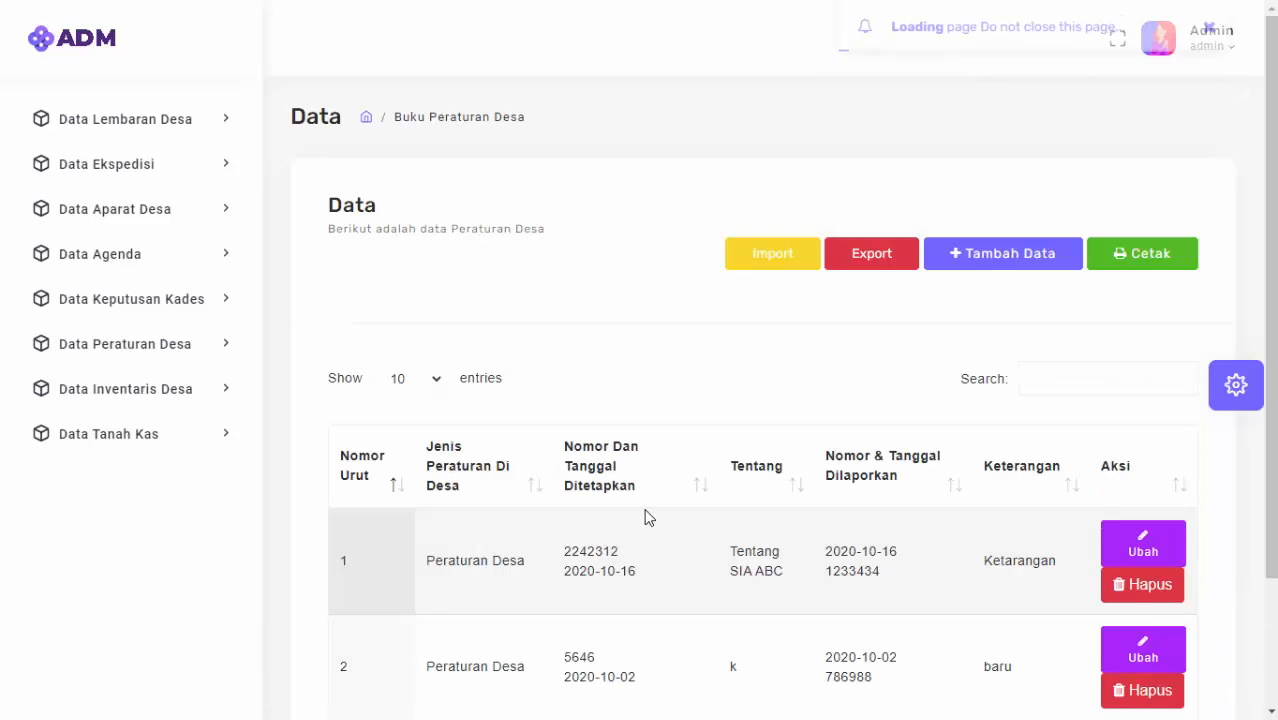
scroll(790, 530, "down", 2)
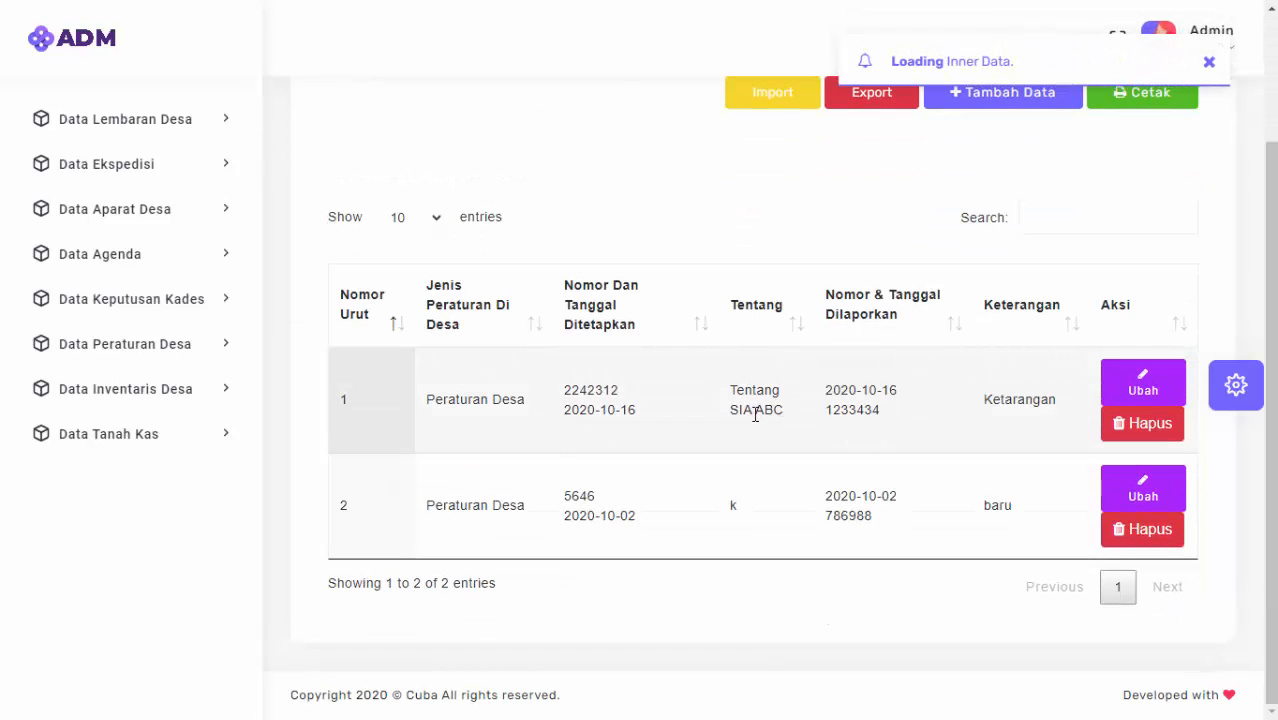
left_click_drag(752, 408, 763, 409)
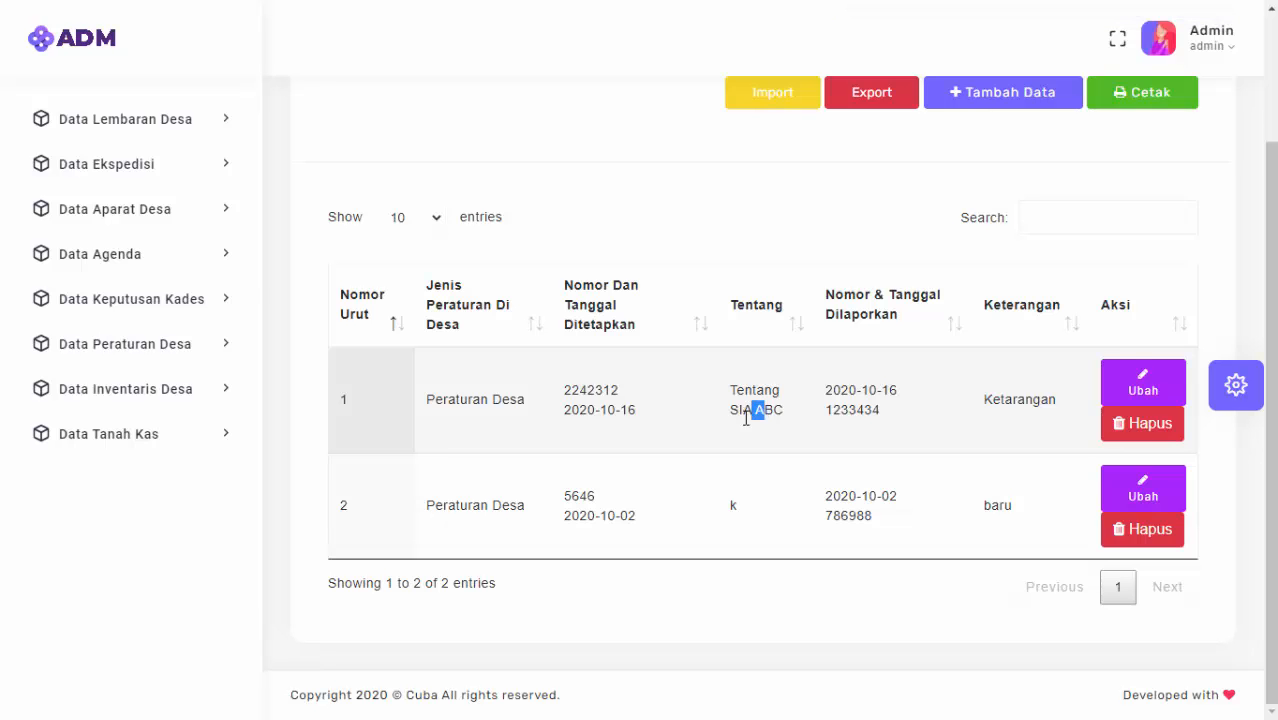
scroll(733, 455, "up", 1)
scroll(738, 460, "down", 1)
left_click(744, 456)
left_click(1120, 430)
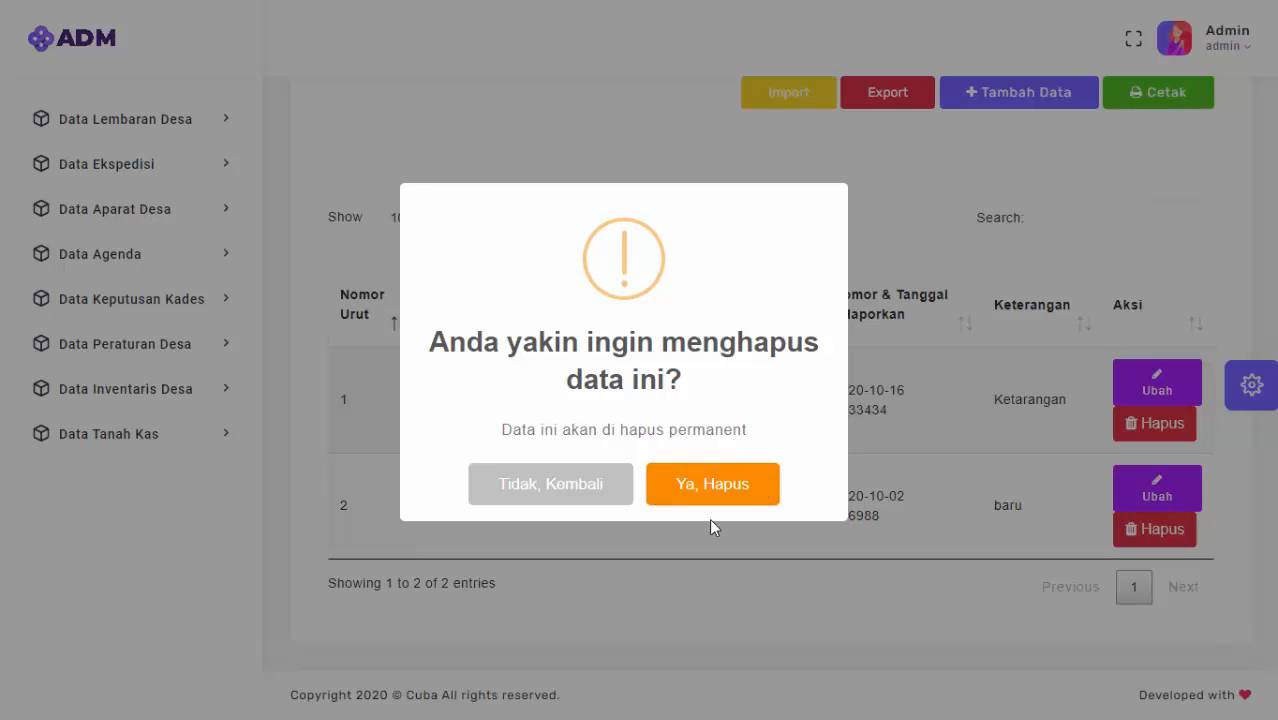
left_click(580, 492)
left_click(618, 466)
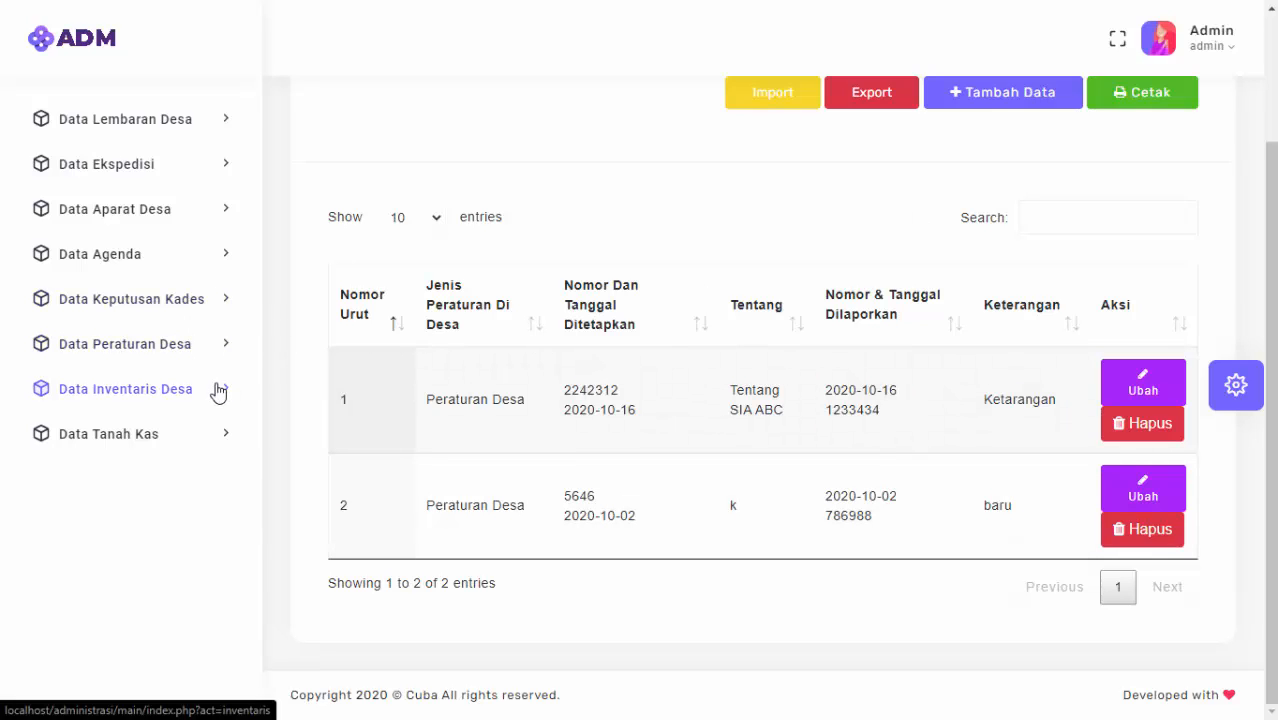
Open Data Inventaris Desa and start a new inventory entry.
left_click(149, 387)
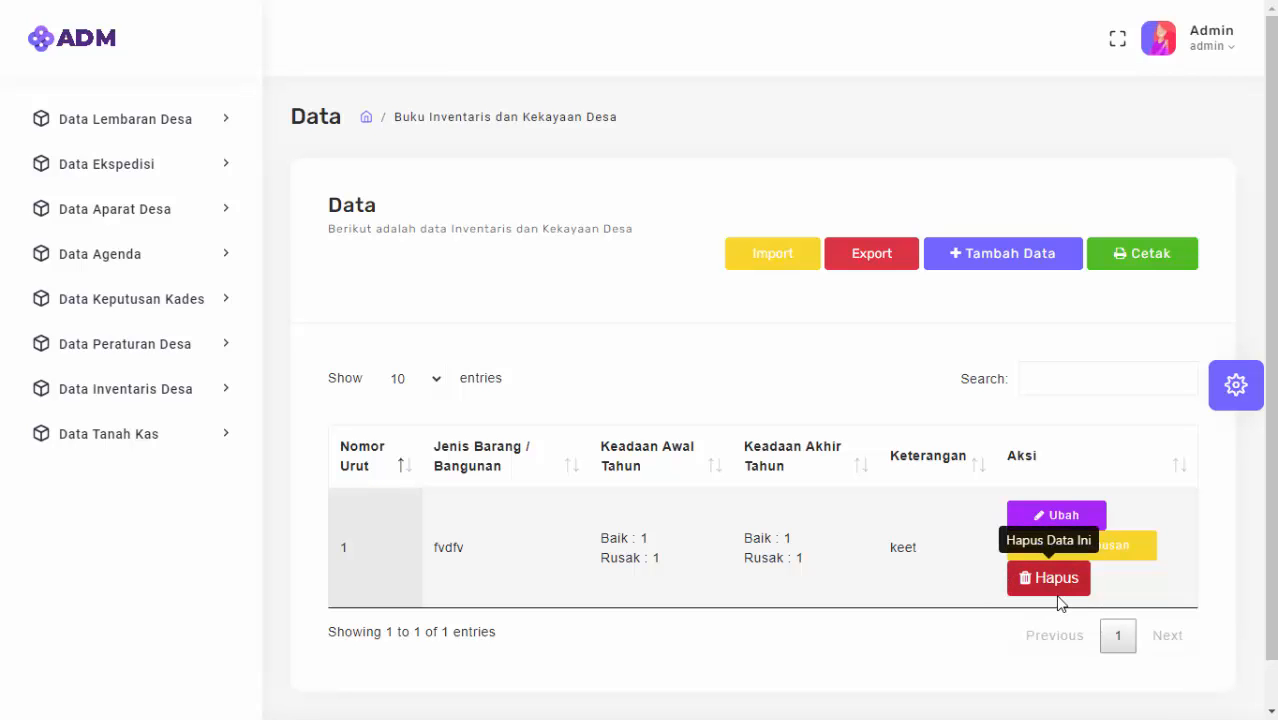
left_click(1043, 270)
Enter item type Mobil with an acquisition quantity of 1 from each source.
left_click(568, 350)
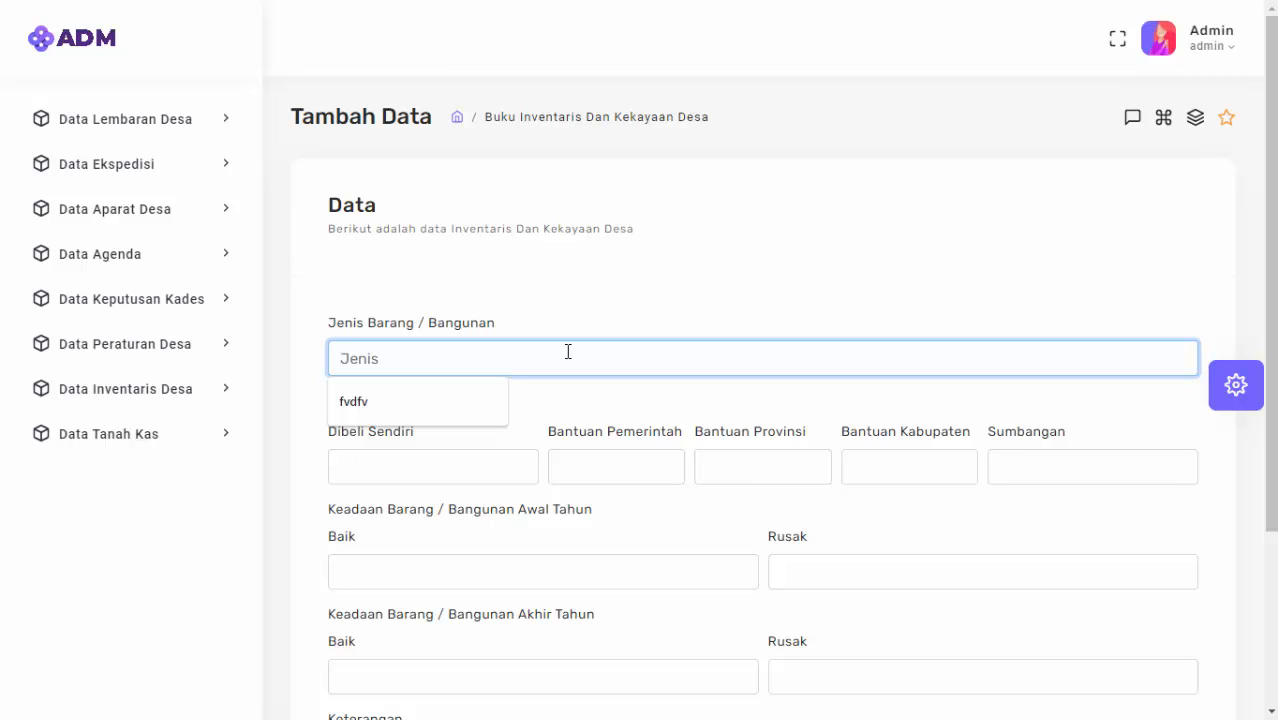
type("Mobil")
key("Tab")
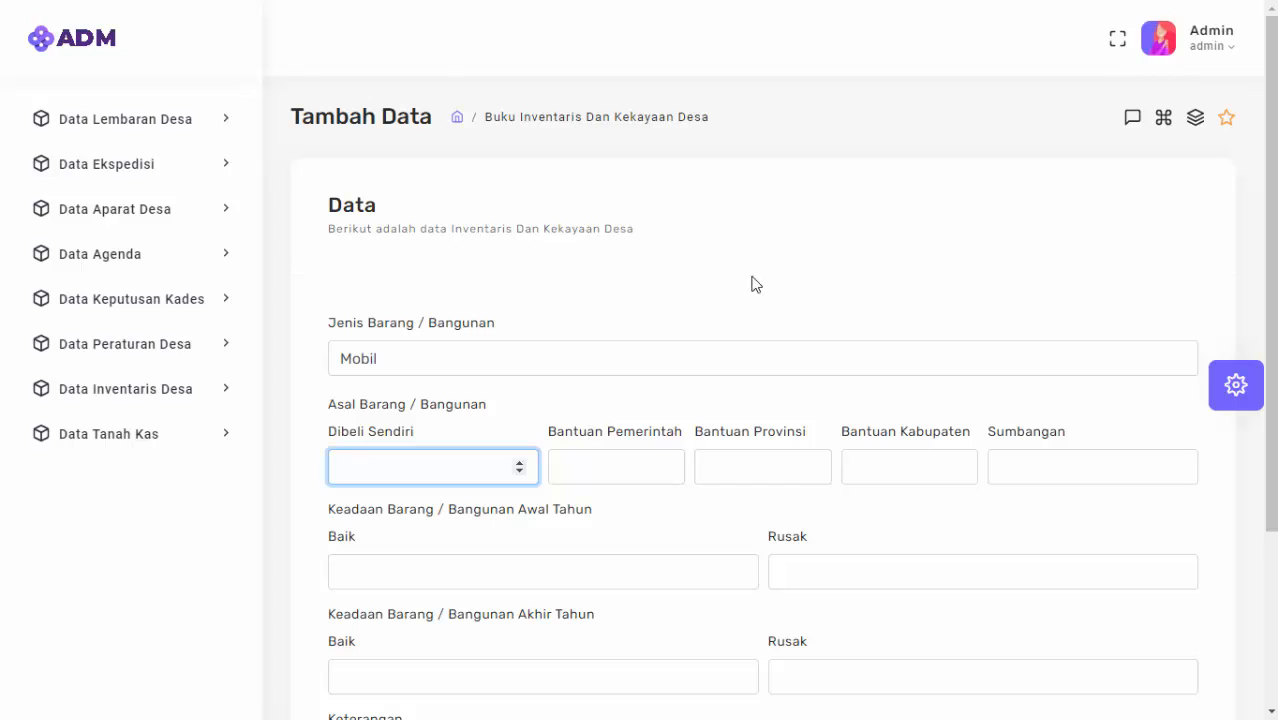
type("1")
key("Tab")
type("1")
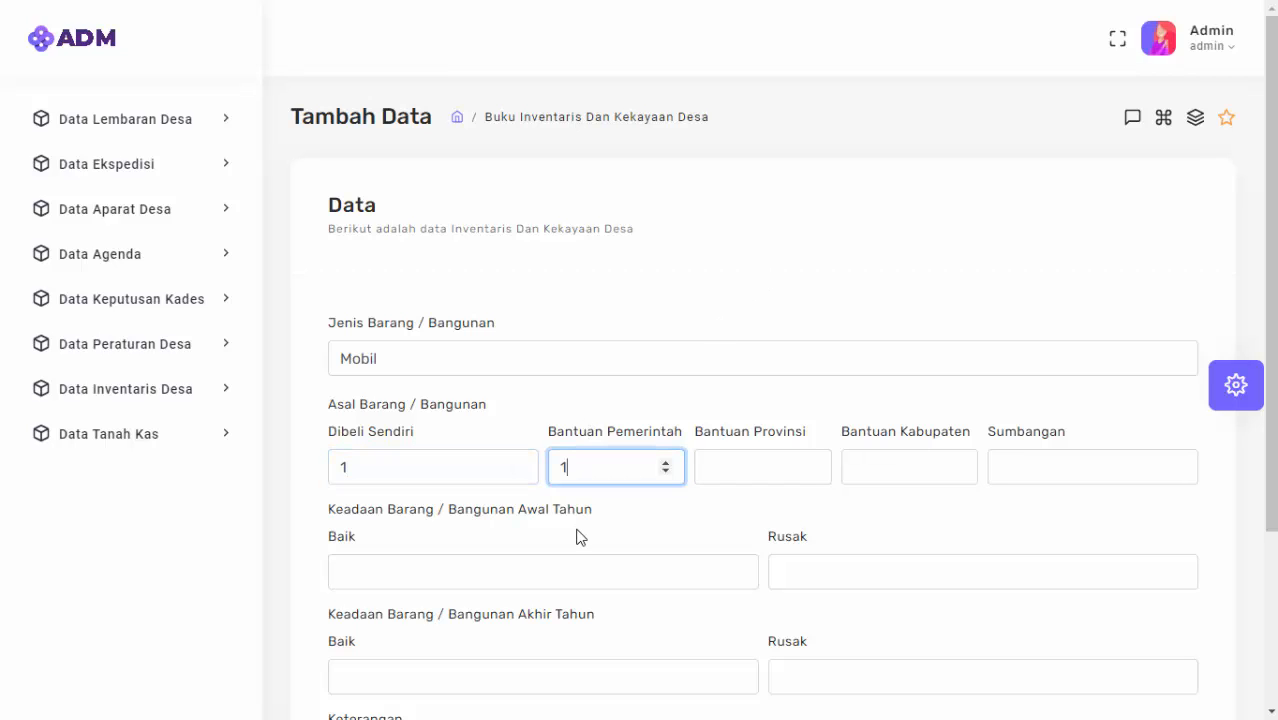
left_click(748, 464)
type("1")
left_click(955, 466)
type("1")
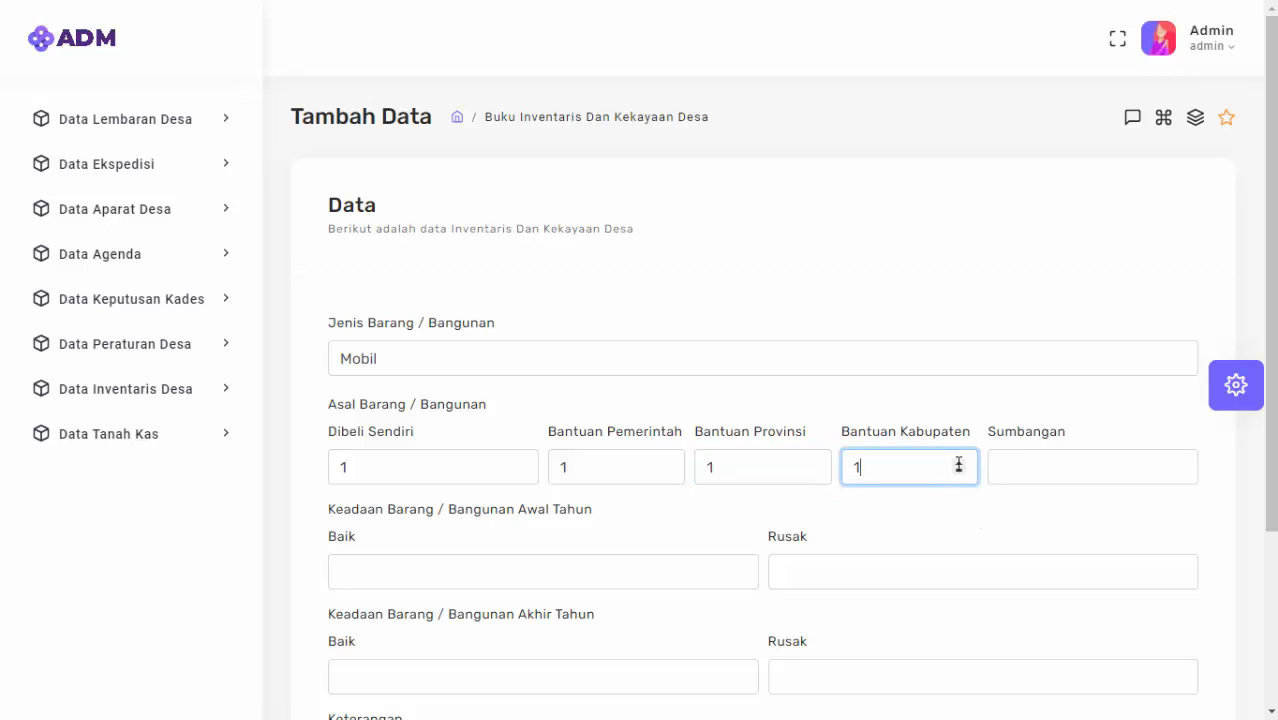
left_click(1058, 470)
type("1")
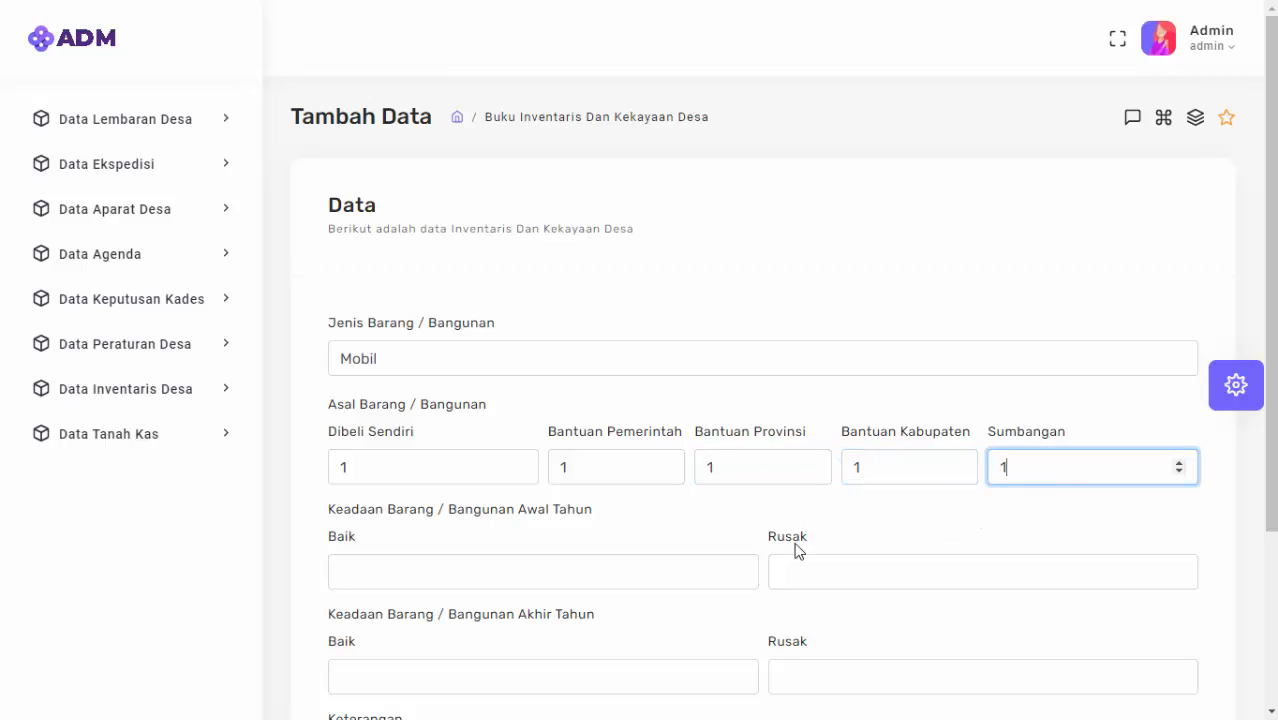
Set start-of-year condition Baik 3/Rusak 2 and end-of-year Baik 2/Rusak 3.
left_click(573, 562)
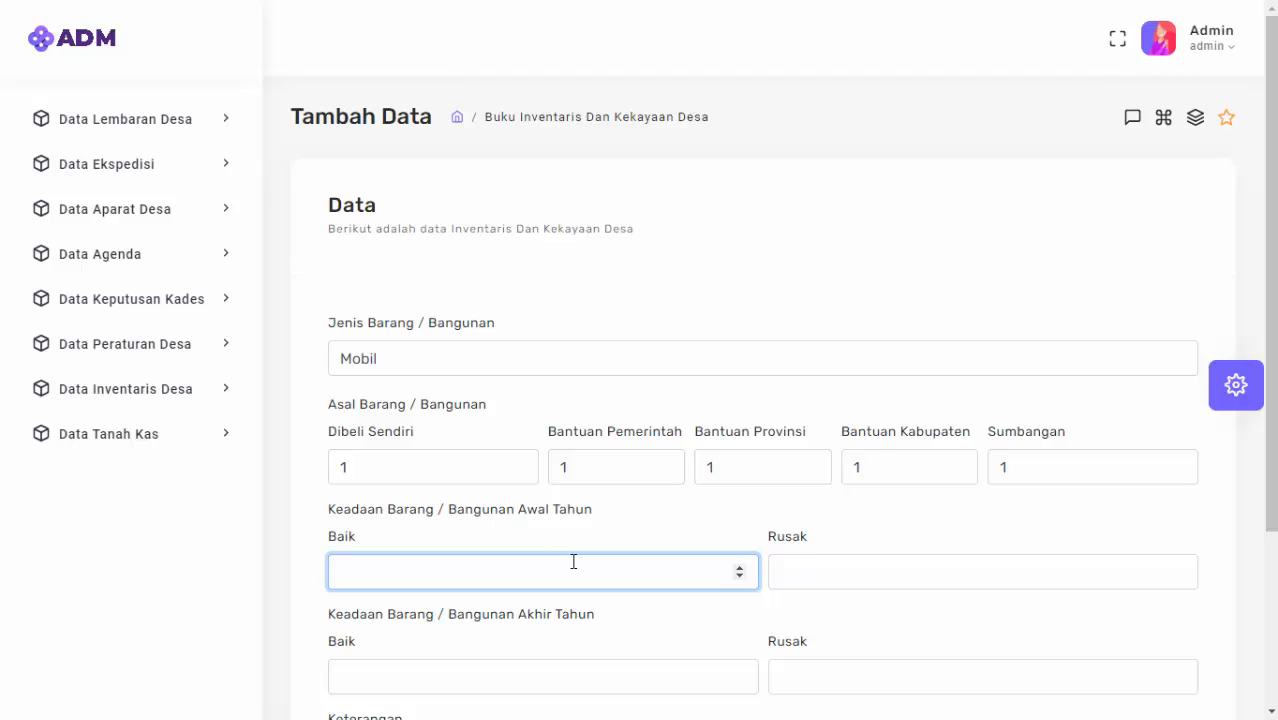
scroll(582, 558, "down", 3)
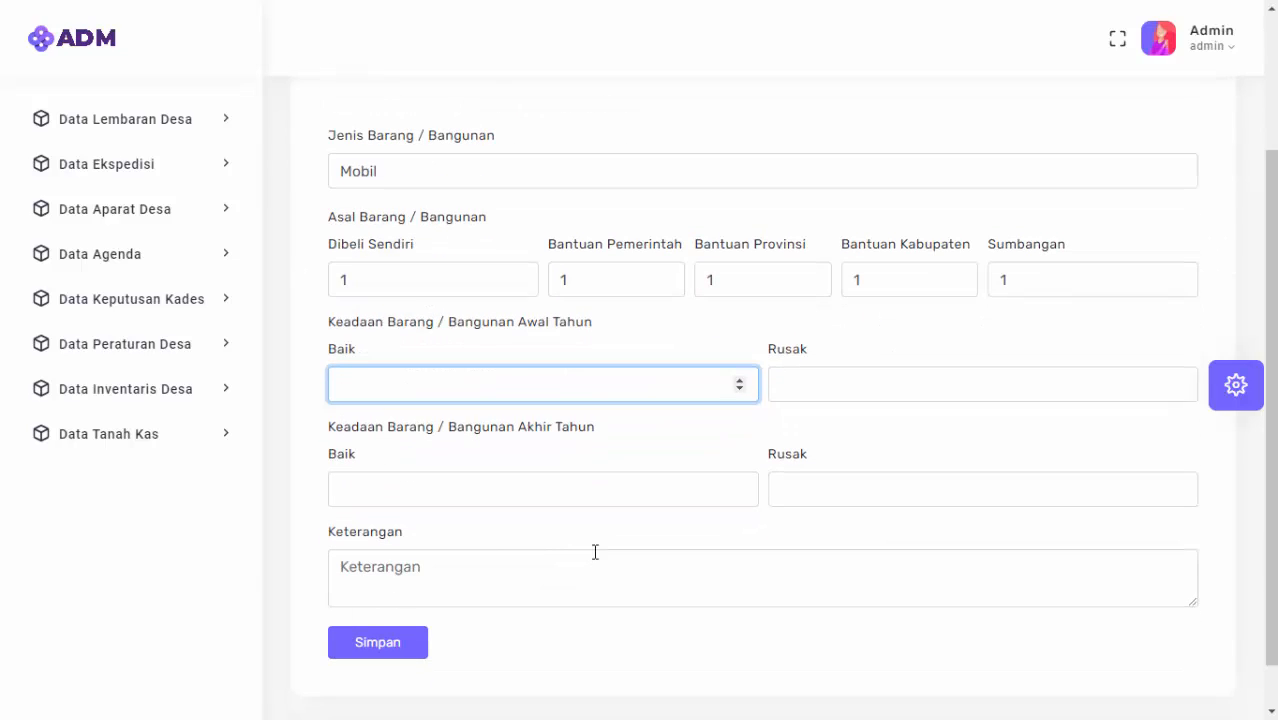
type("3")
left_click(832, 400)
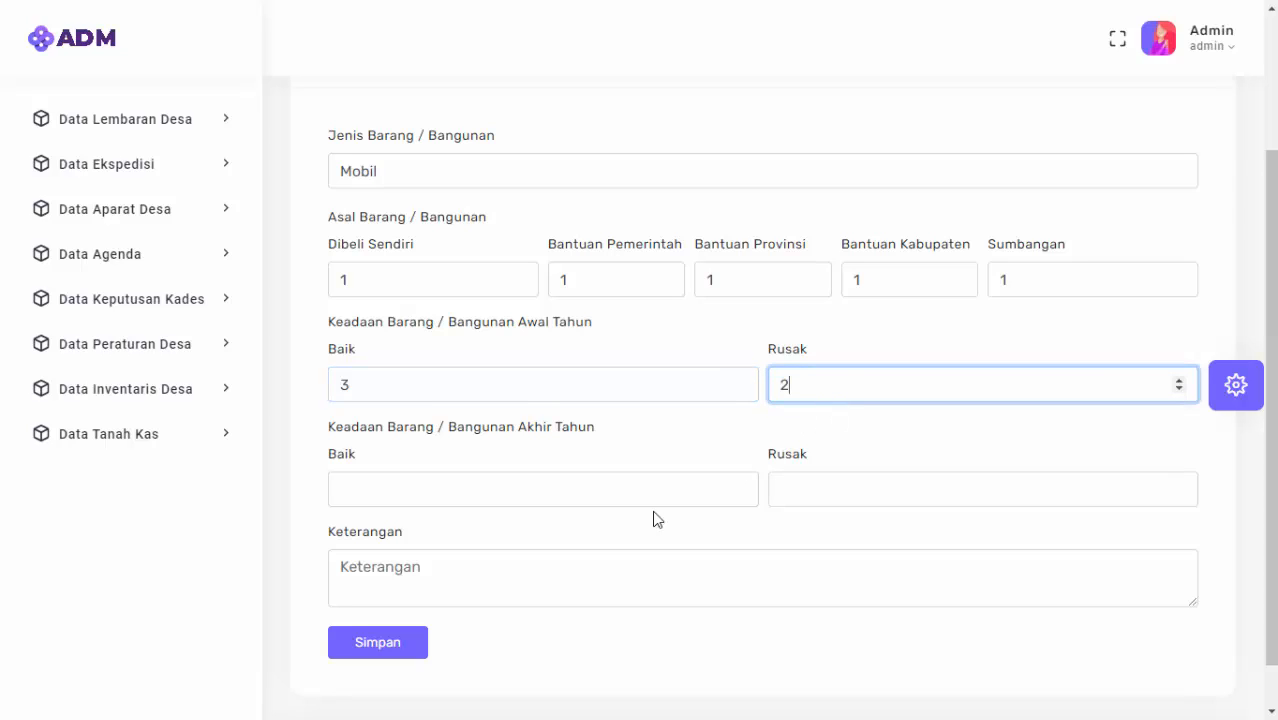
left_click(521, 490)
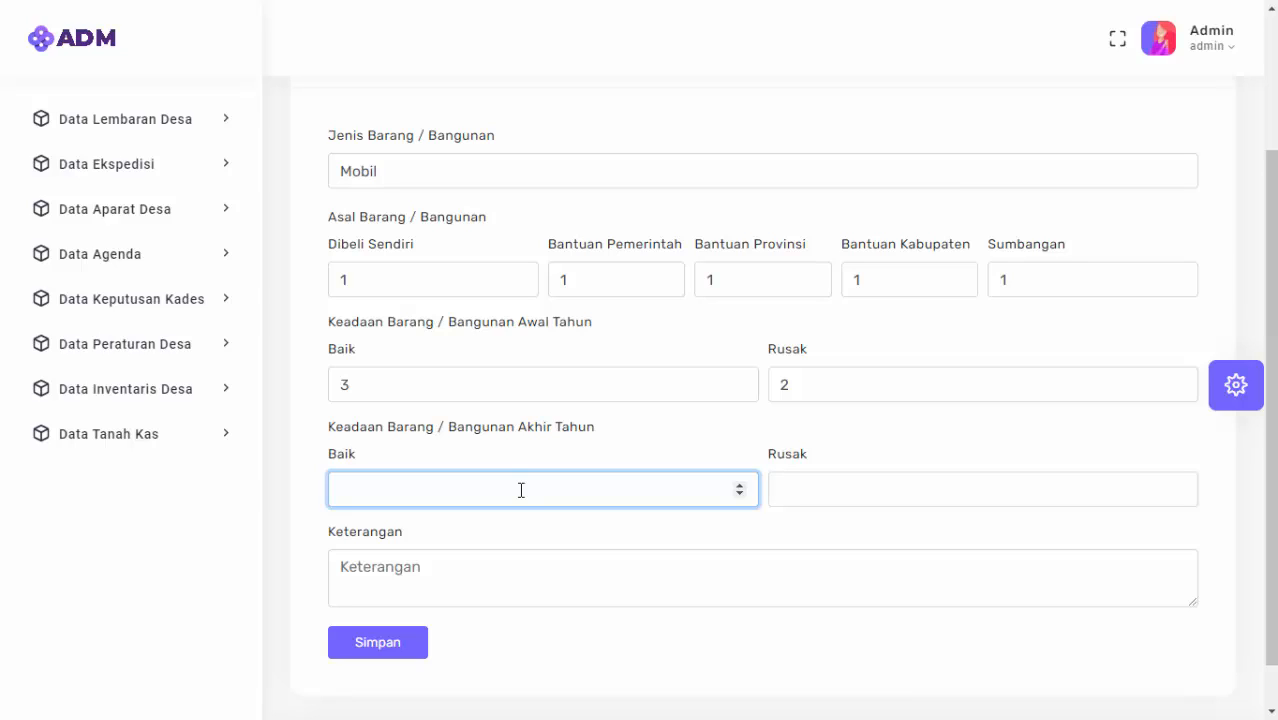
left_click(815, 495)
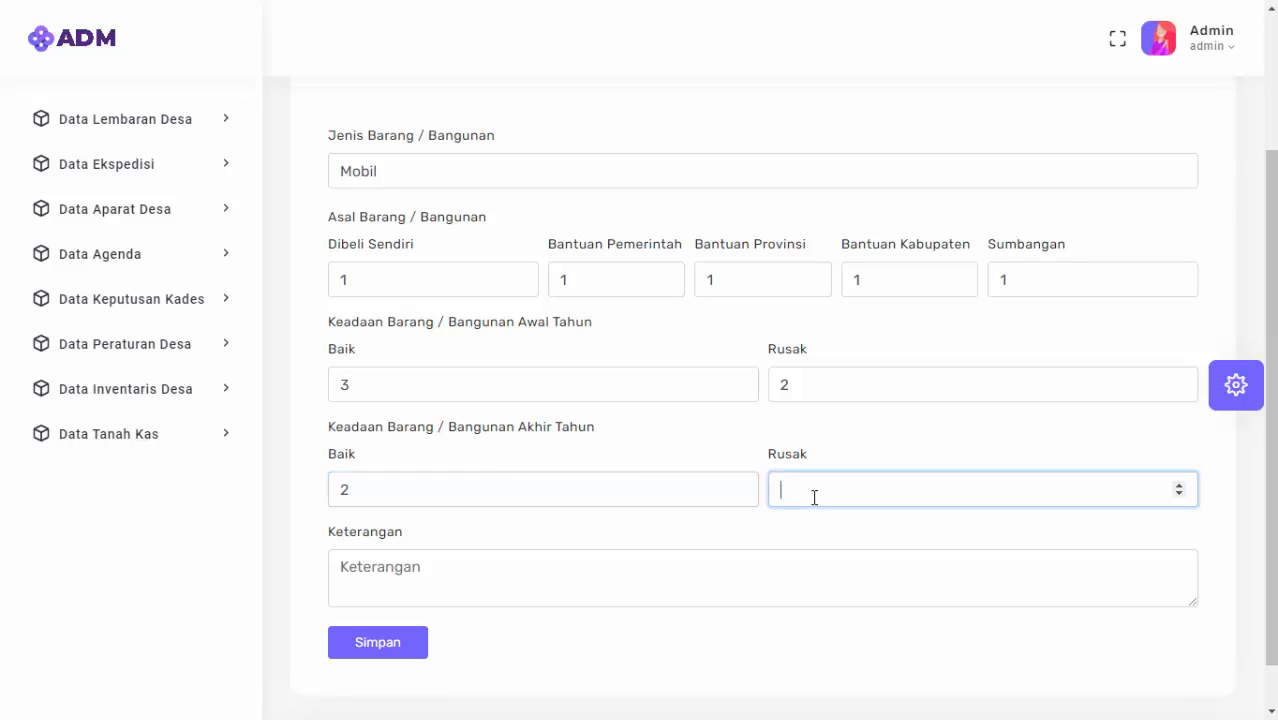
Add the note 'keterangan' and save the Mobil record.
left_click(545, 613)
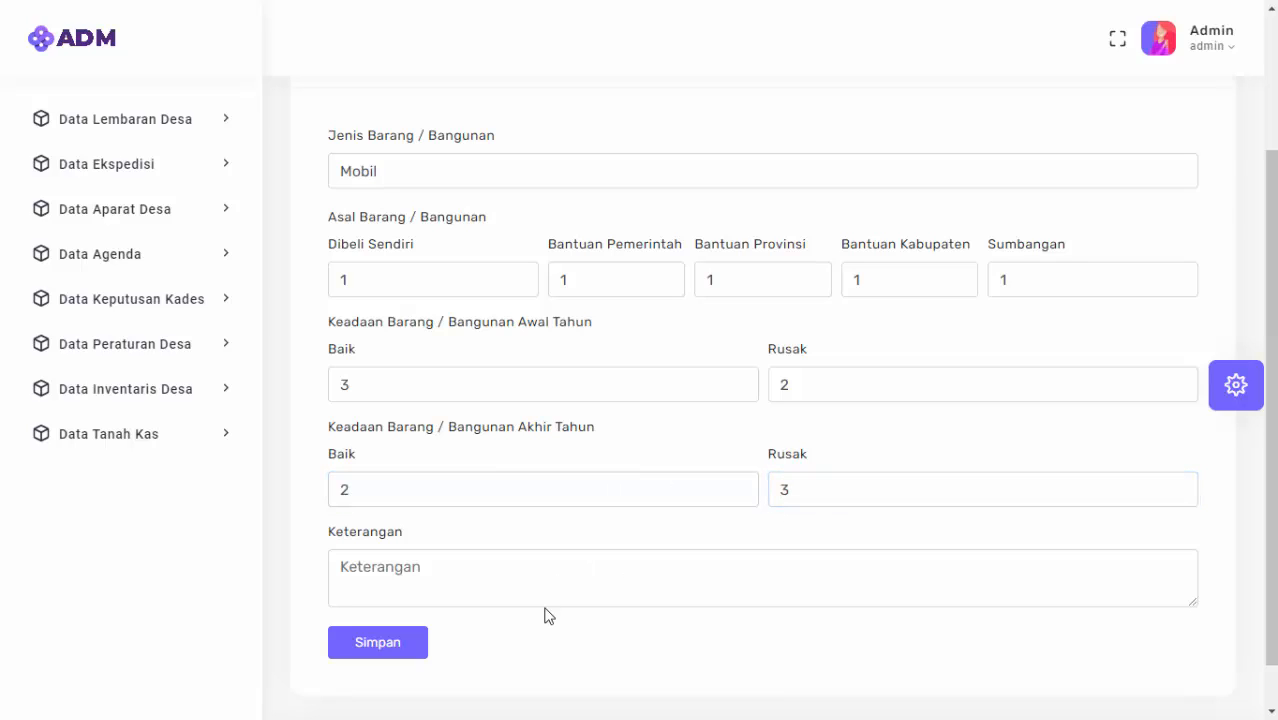
left_click(545, 605)
type("kE")
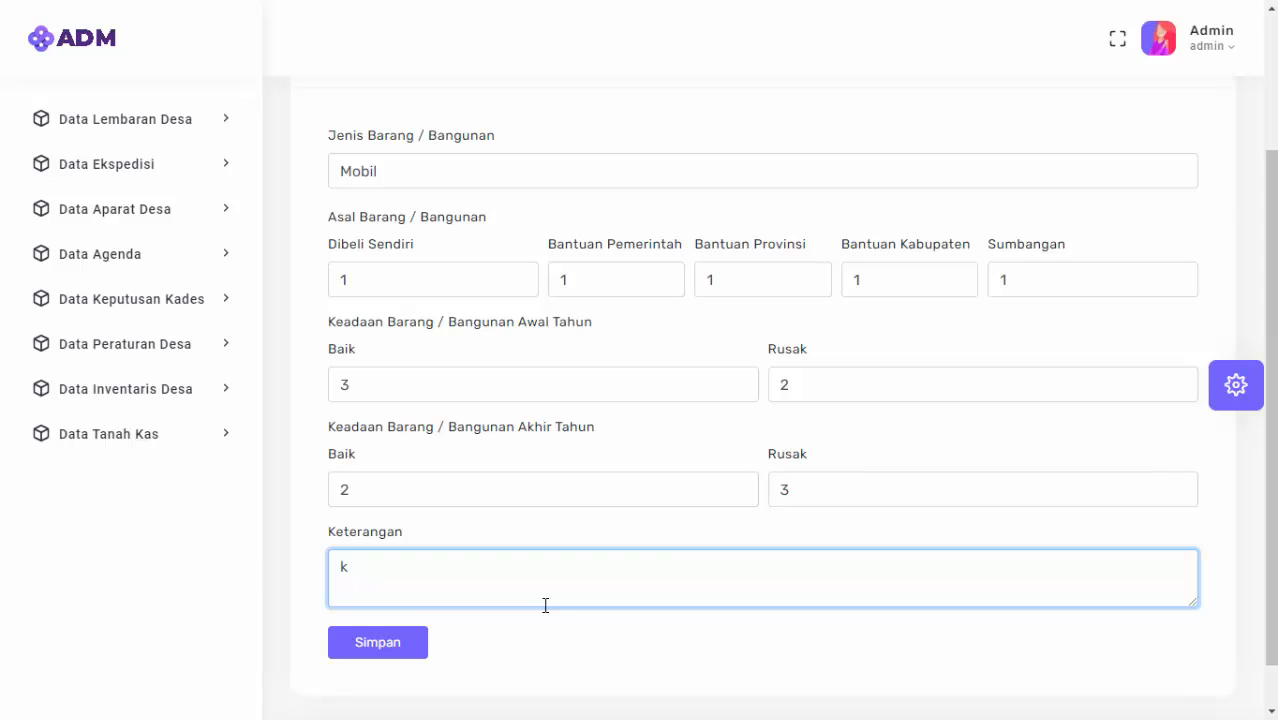
key("BackSpace")
type("k")
left_click(392, 652)
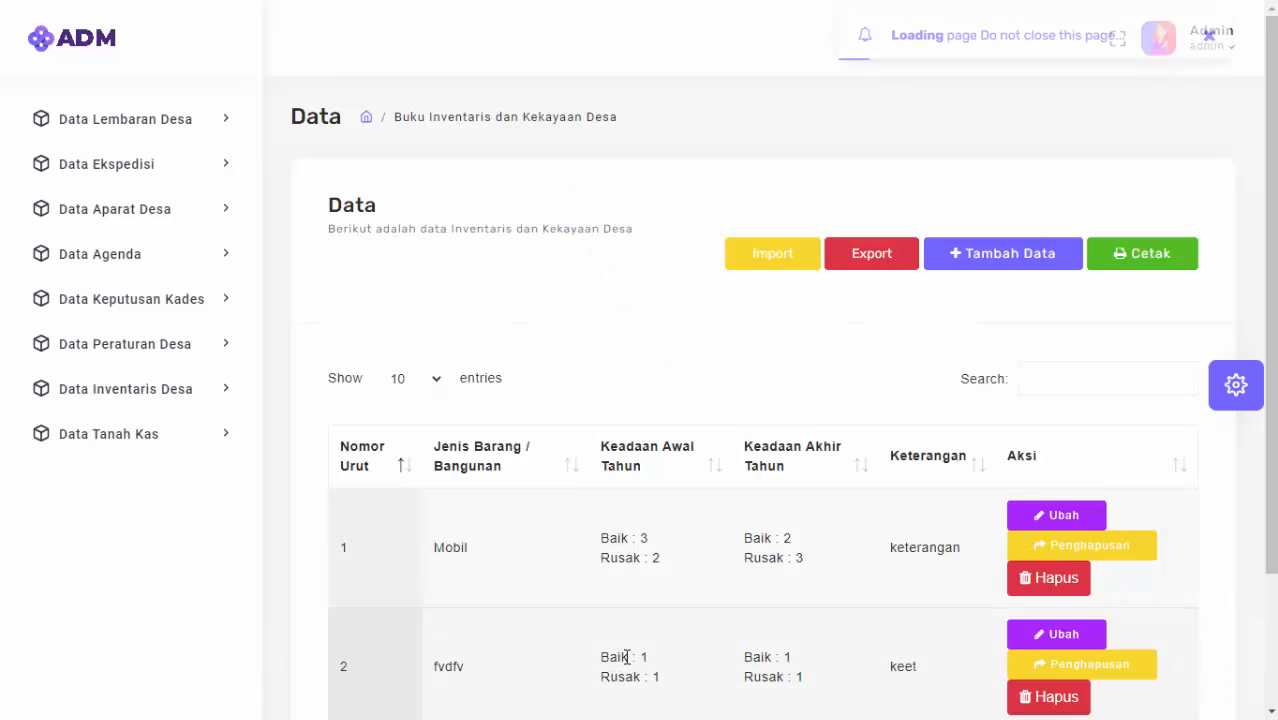
Scroll the inventory list to check the new Mobil row.
scroll(813, 522, "down", 2)
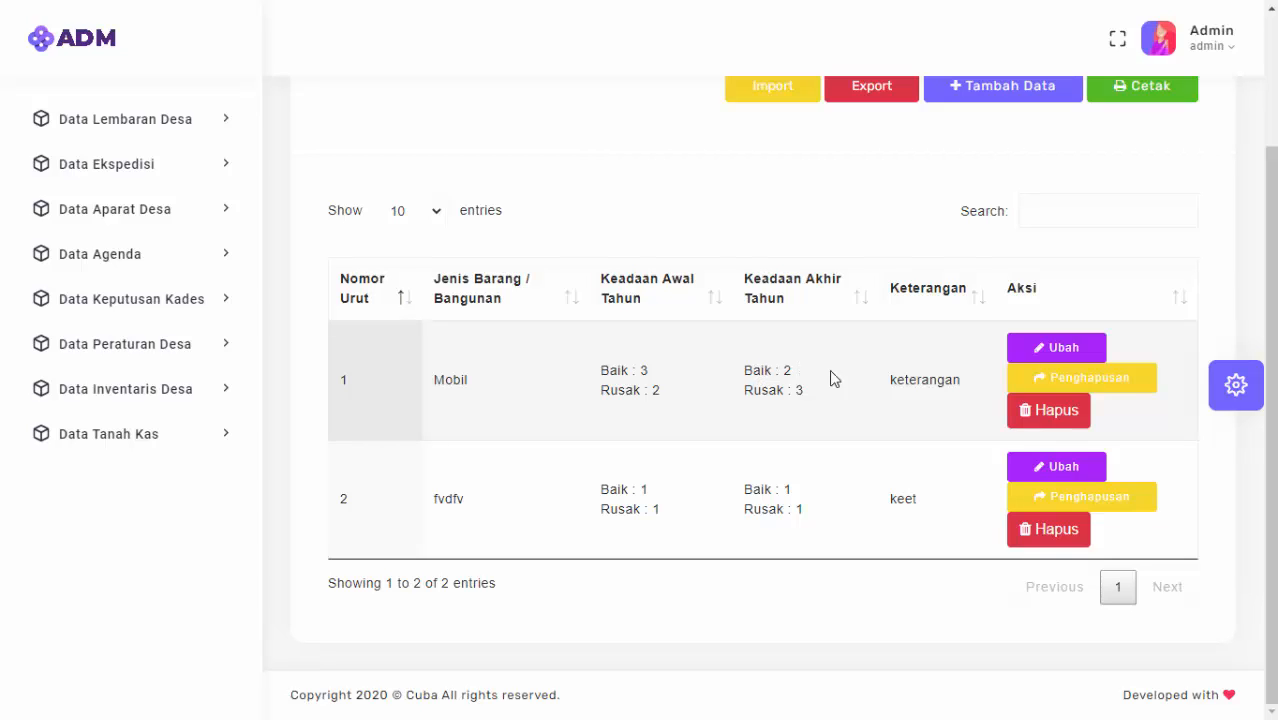
Start the Mobil's Penghapusan record with Rusak 2, Dijual 1 and Disumbangkan 1.
left_click(1086, 386)
scroll(709, 391, "down", 2)
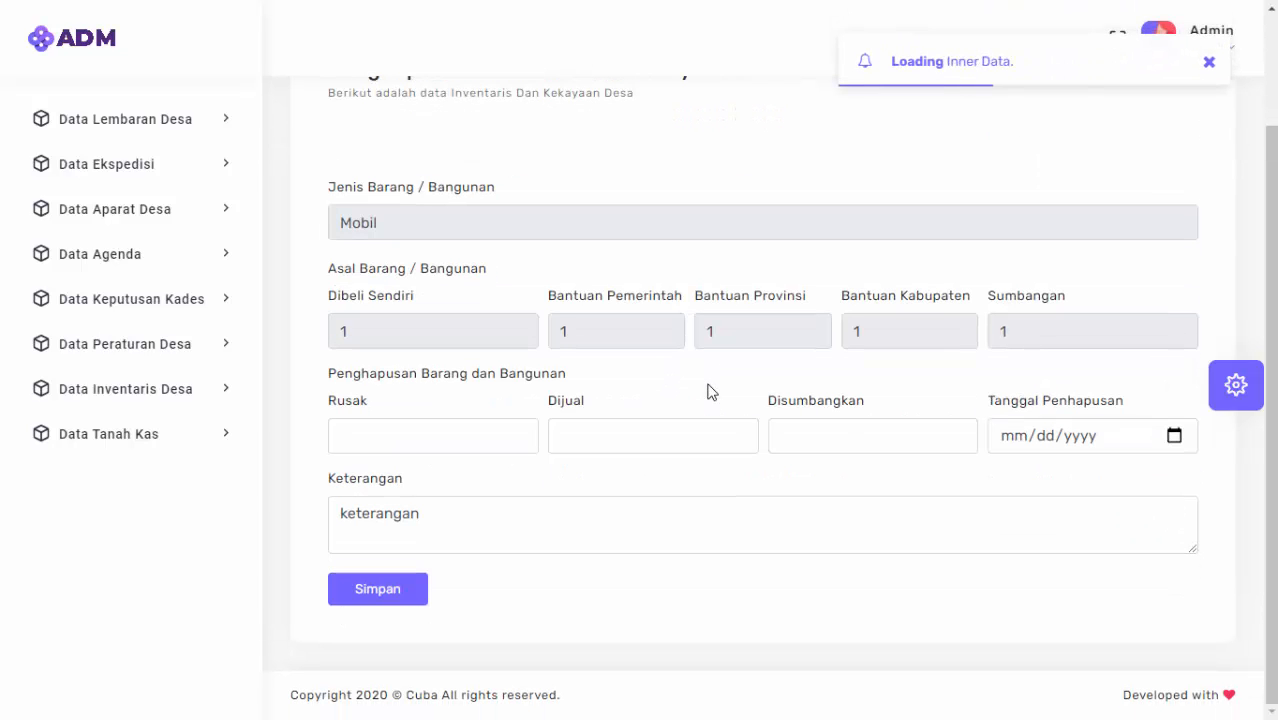
left_click(413, 435)
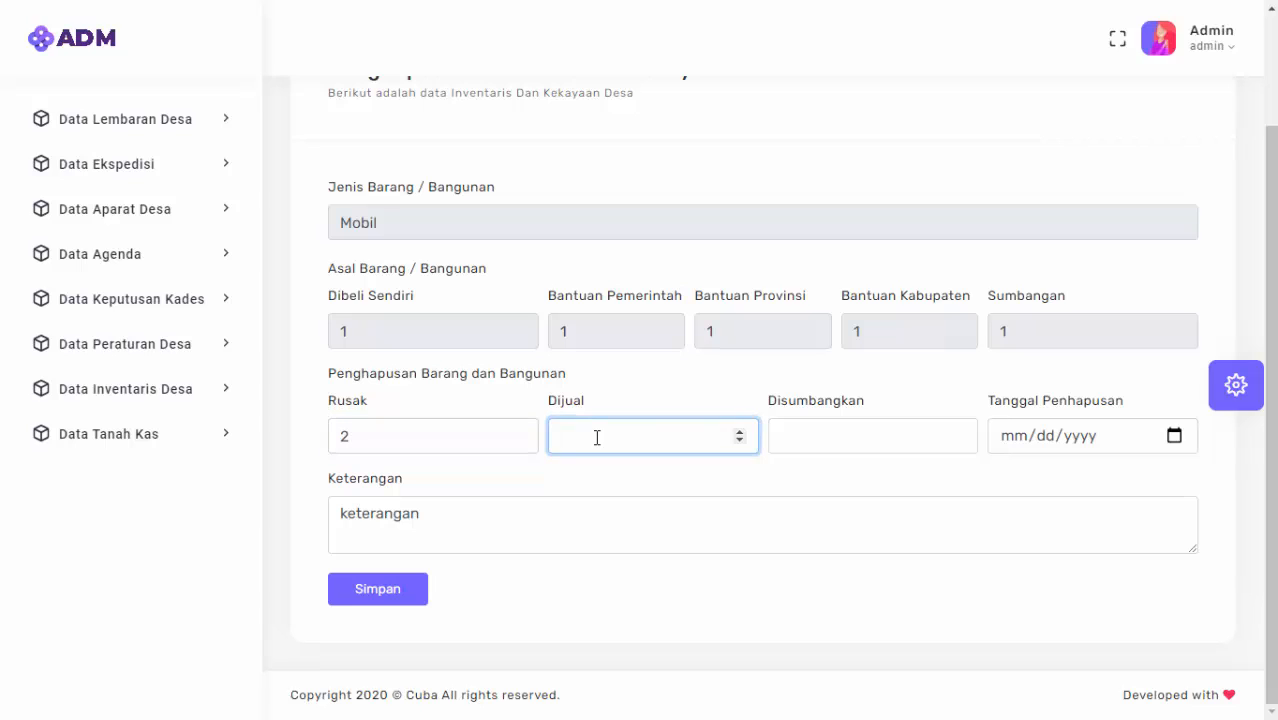
type("1")
left_click(872, 437)
type("1")
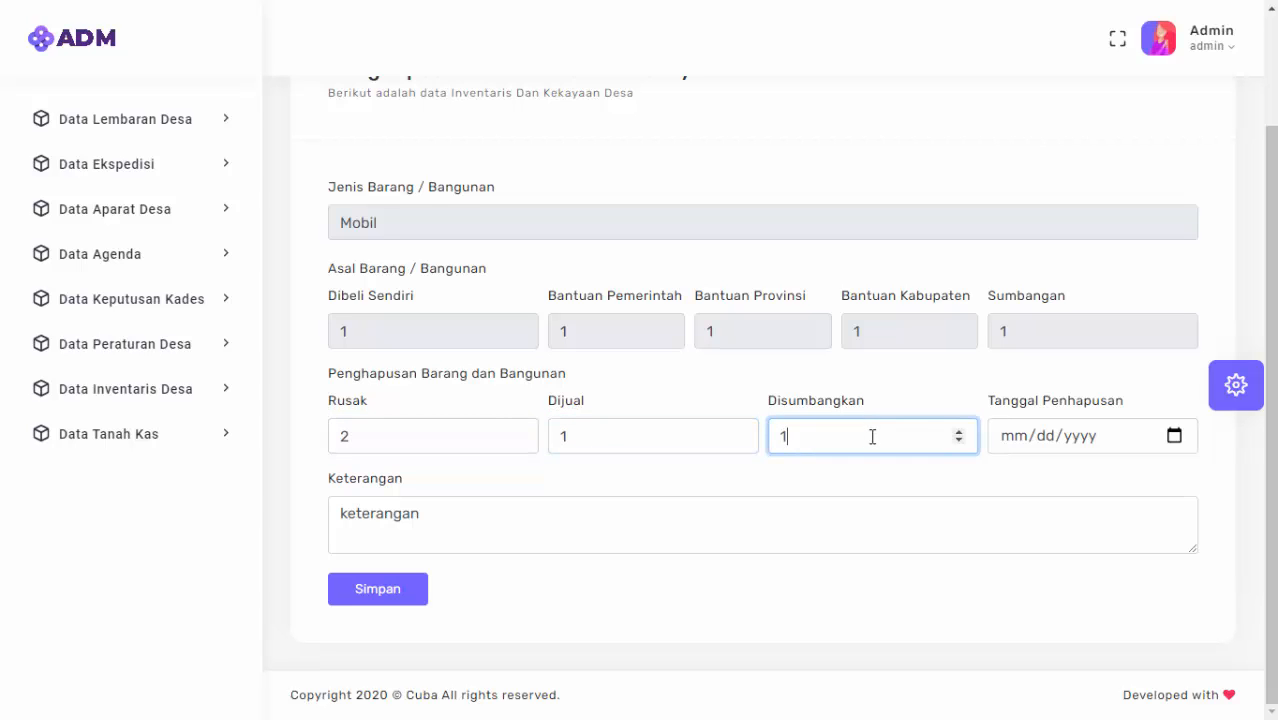
Set the disposal date to 10/16/2020, note 'keterangan Sesuai', and save it.
left_click(1186, 440)
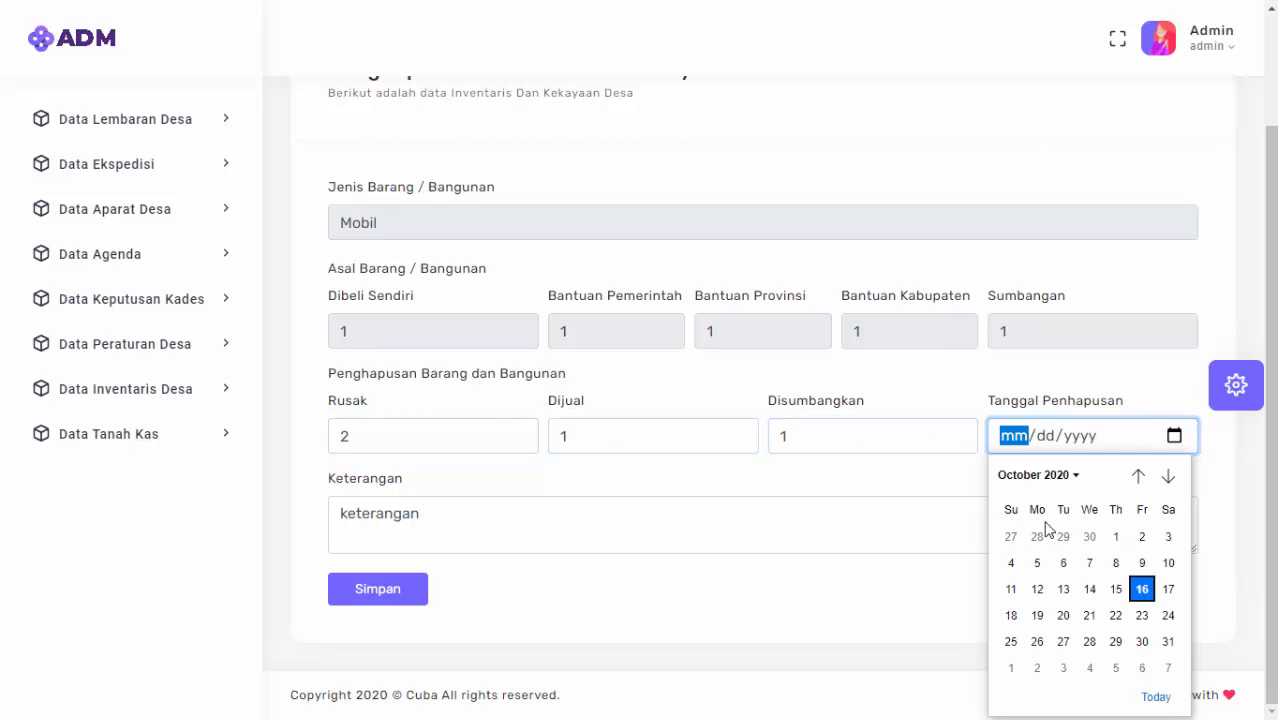
left_click(1145, 589)
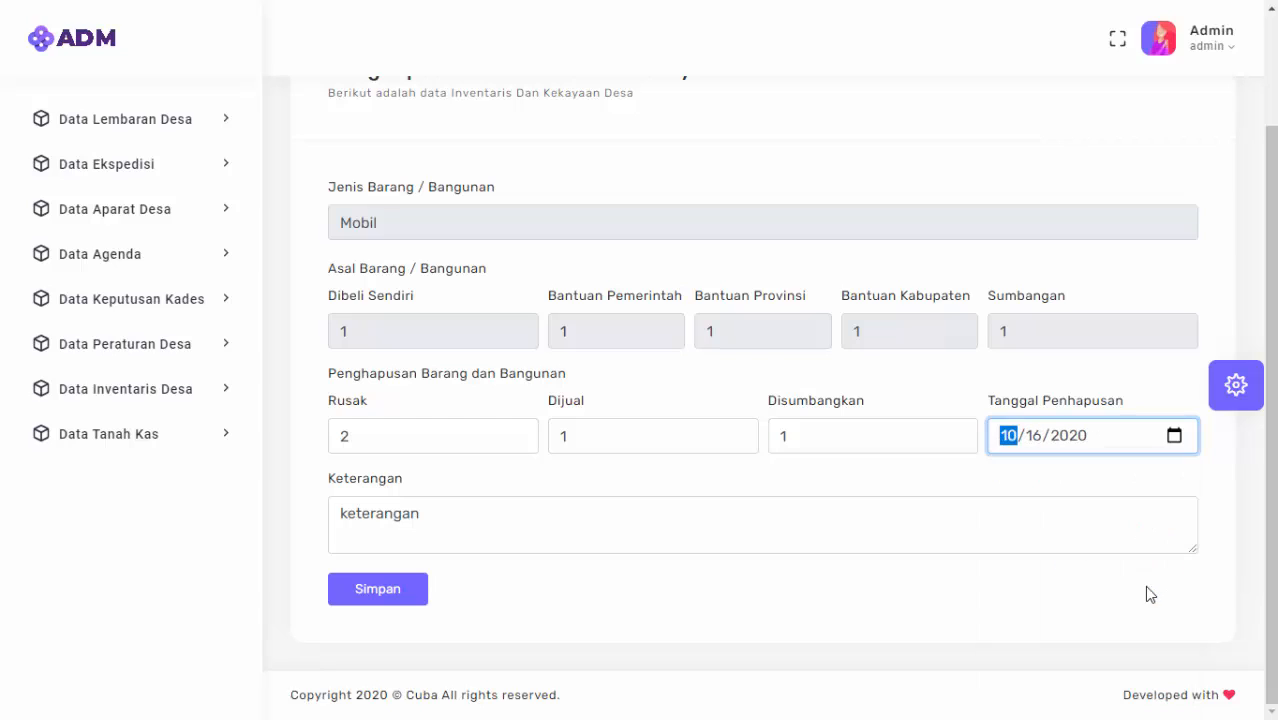
left_click(405, 518)
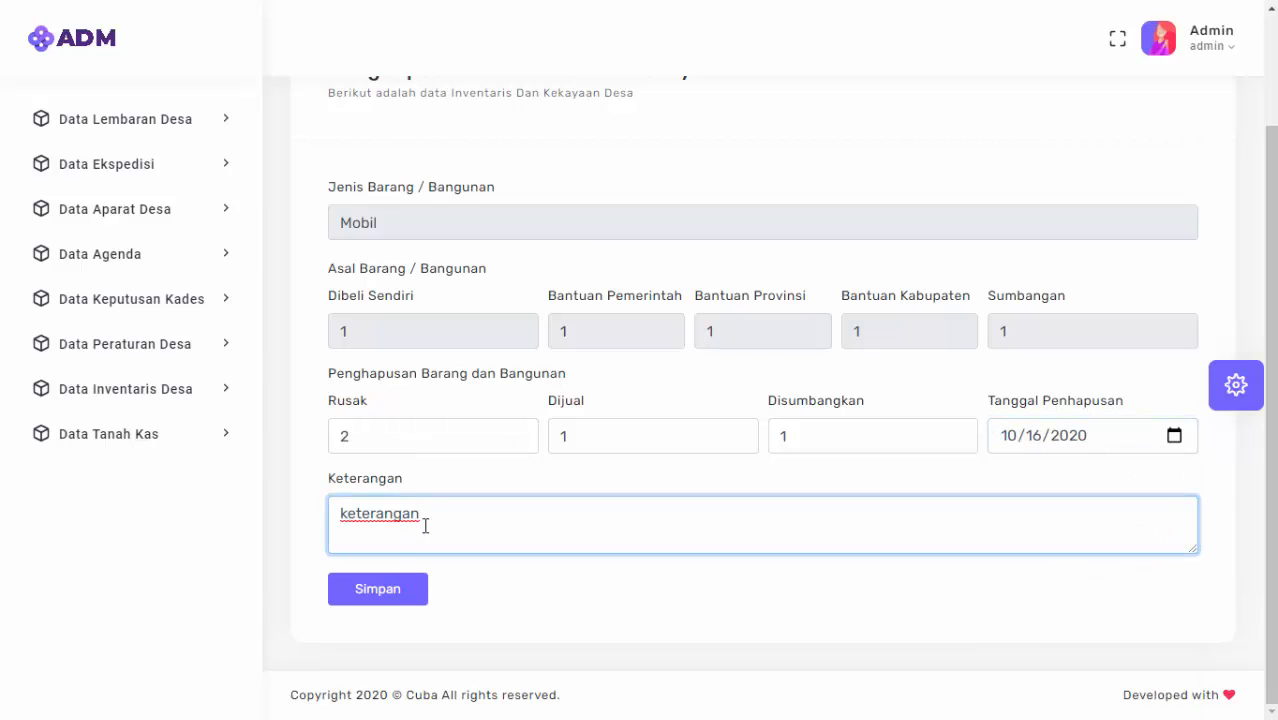
type("Sesuai")
left_click(358, 592)
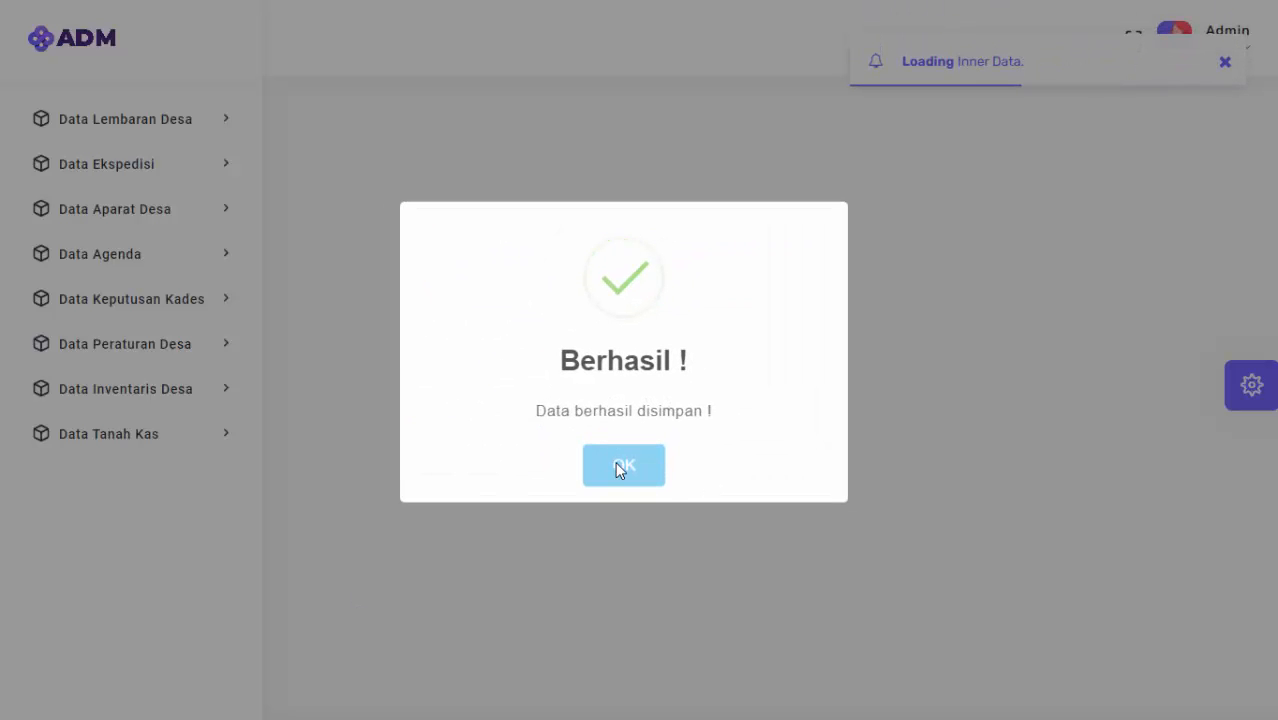
left_click(614, 464)
Generate the inventory PDF report (pdf_inventaris.php) and view it outside fullscreen.
scroll(805, 622, "down", 2)
scroll(797, 616, "up", 2)
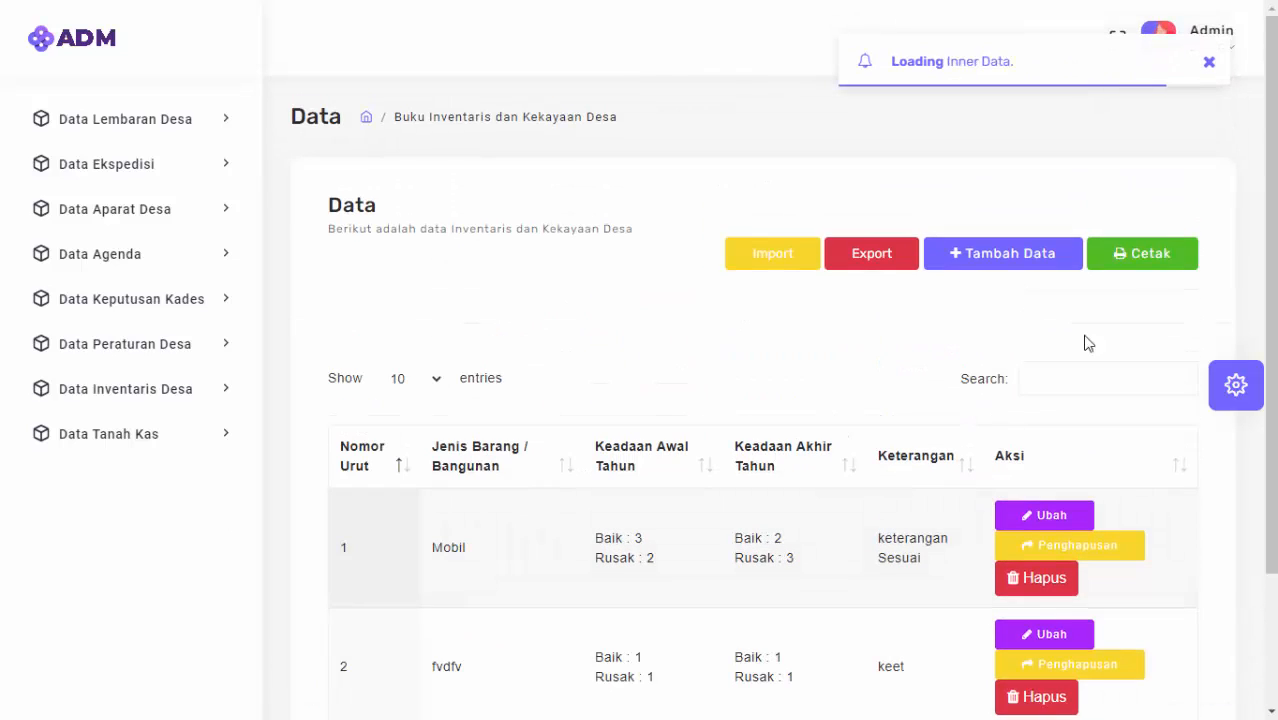
left_click(1161, 254)
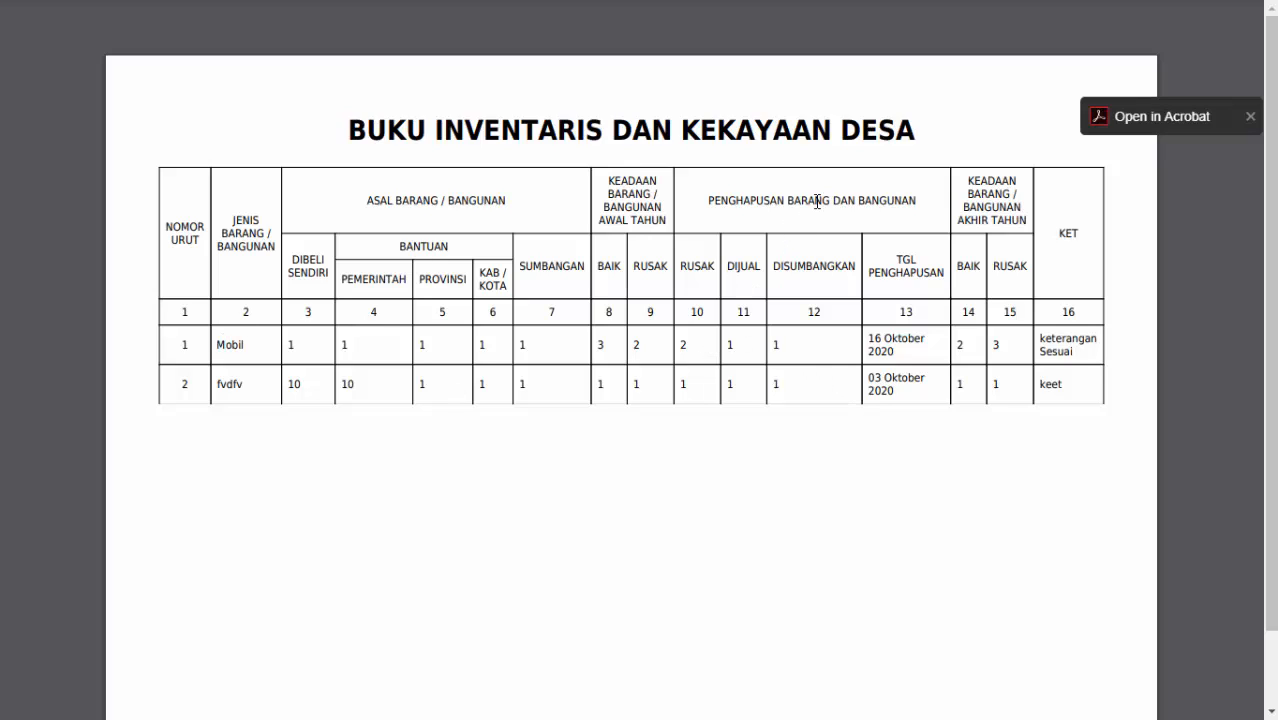
left_click_drag(813, 202, 953, 200)
left_click(951, 208)
left_click(747, 338)
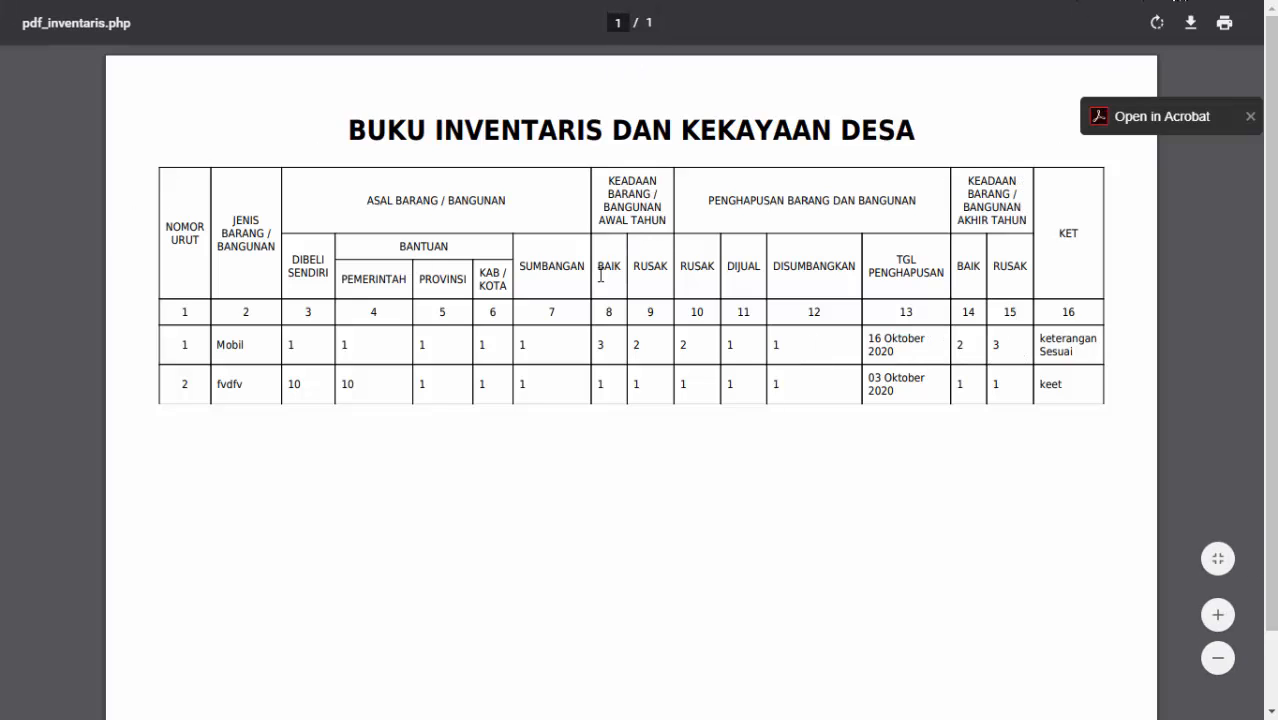
key("F11")
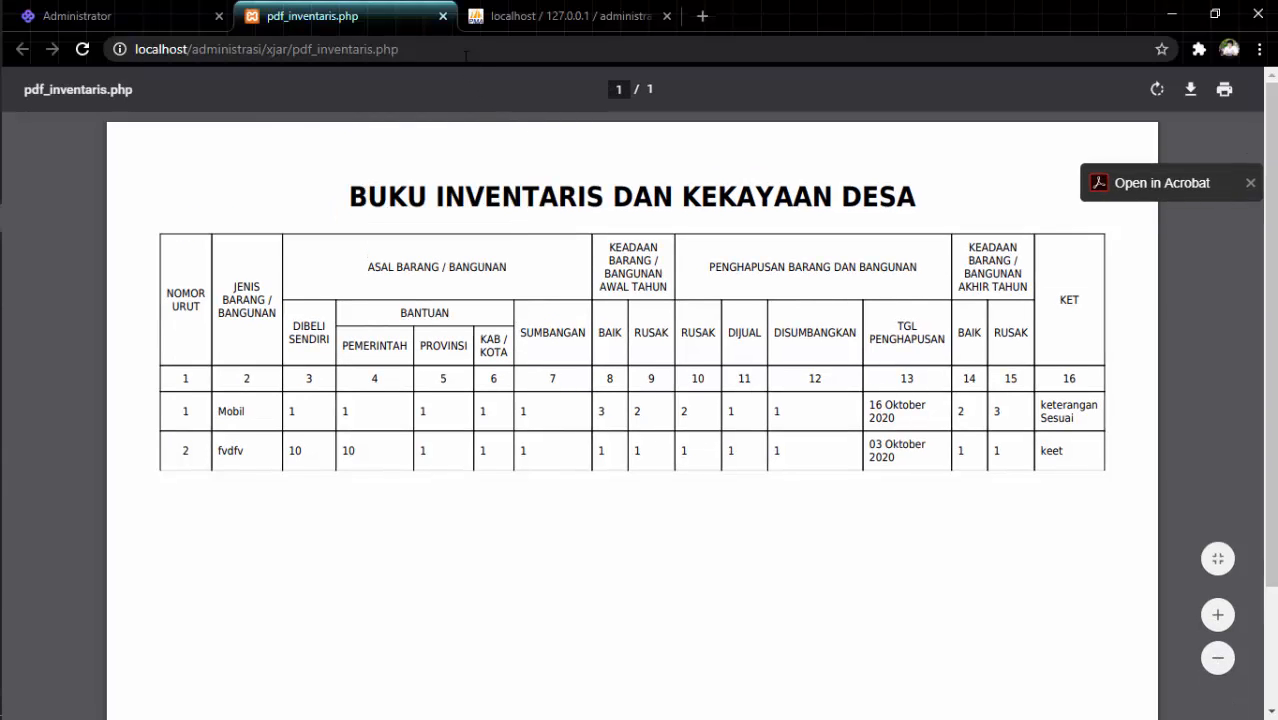
Close the inventory PDF report tab.
left_click(443, 17)
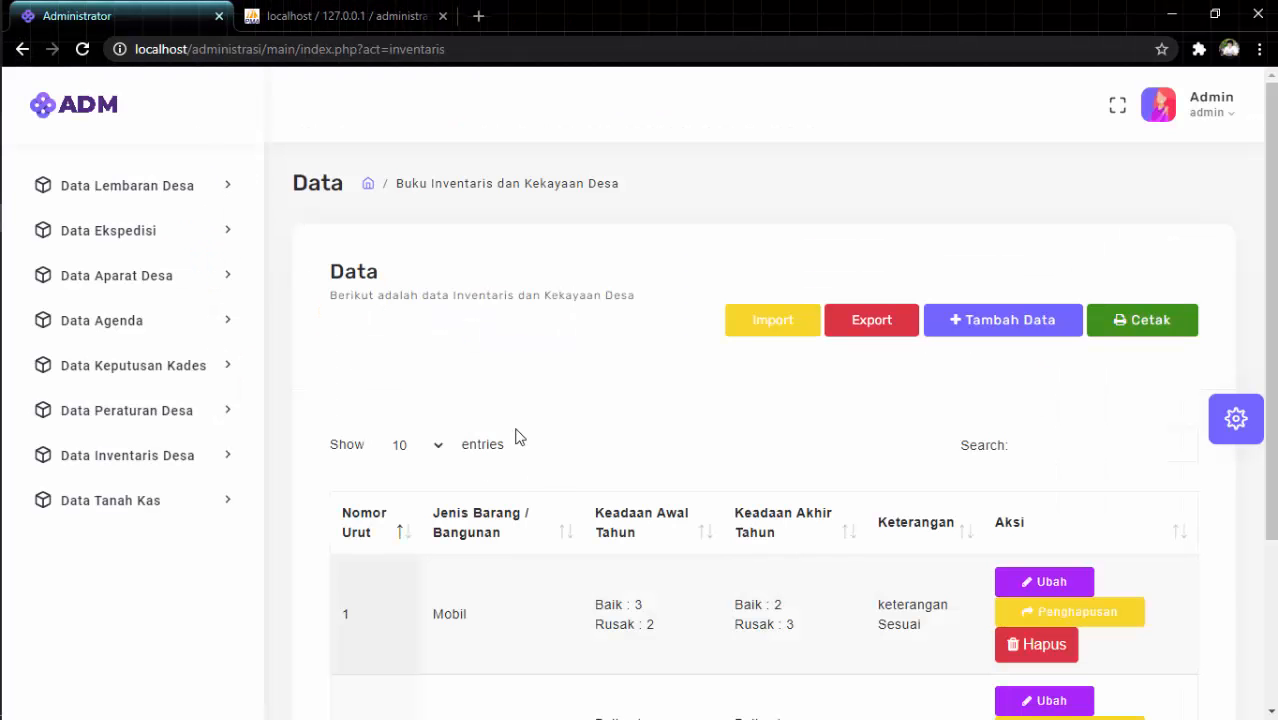
scroll(616, 405, "down", 1)
scroll(616, 405, "down", 2)
scroll(625, 419, "up", 3)
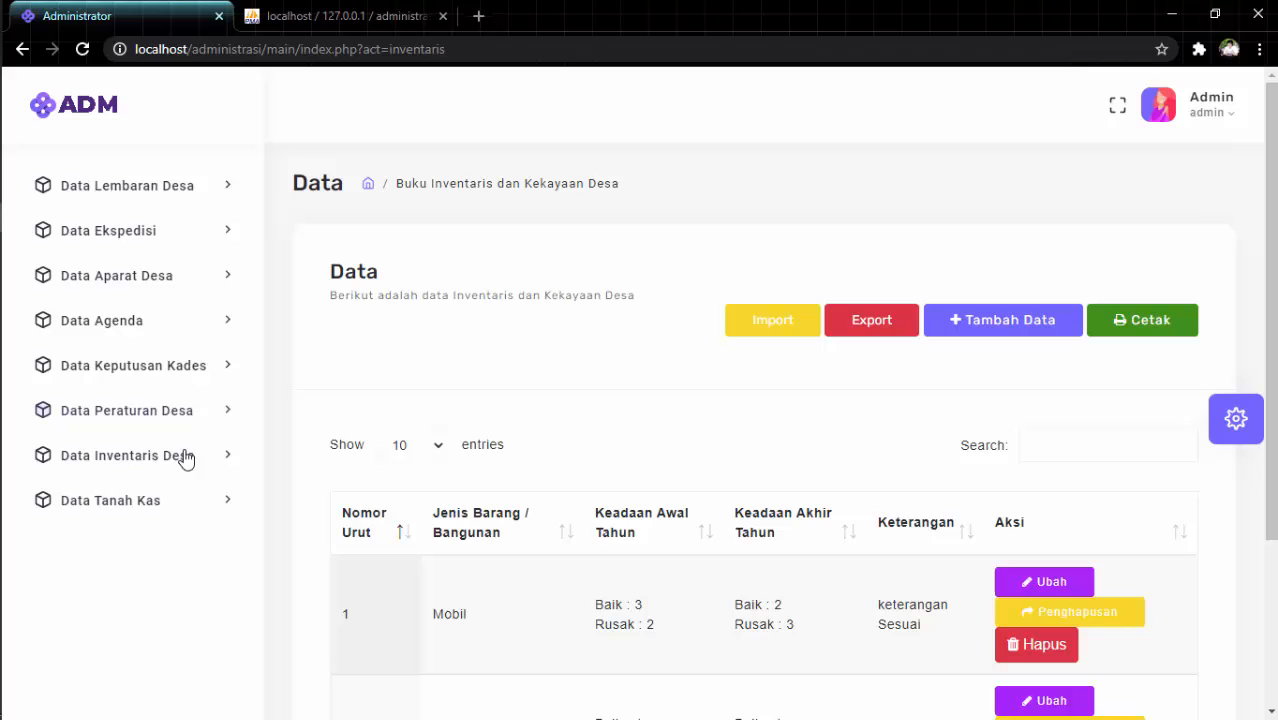
Go to Data Tanah Kas and start a new land entry.
left_click(168, 503)
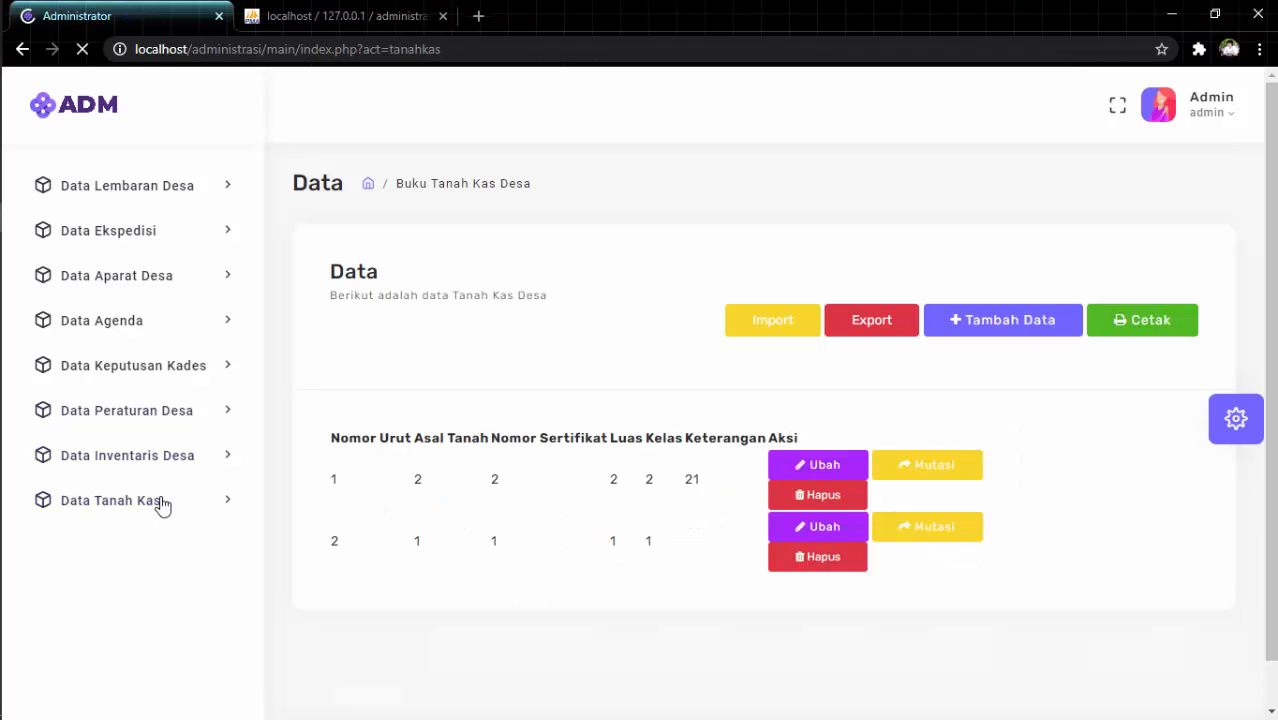
scroll(594, 400, "down", 1)
scroll(594, 400, "down", 1)
scroll(593, 395, "up", 2)
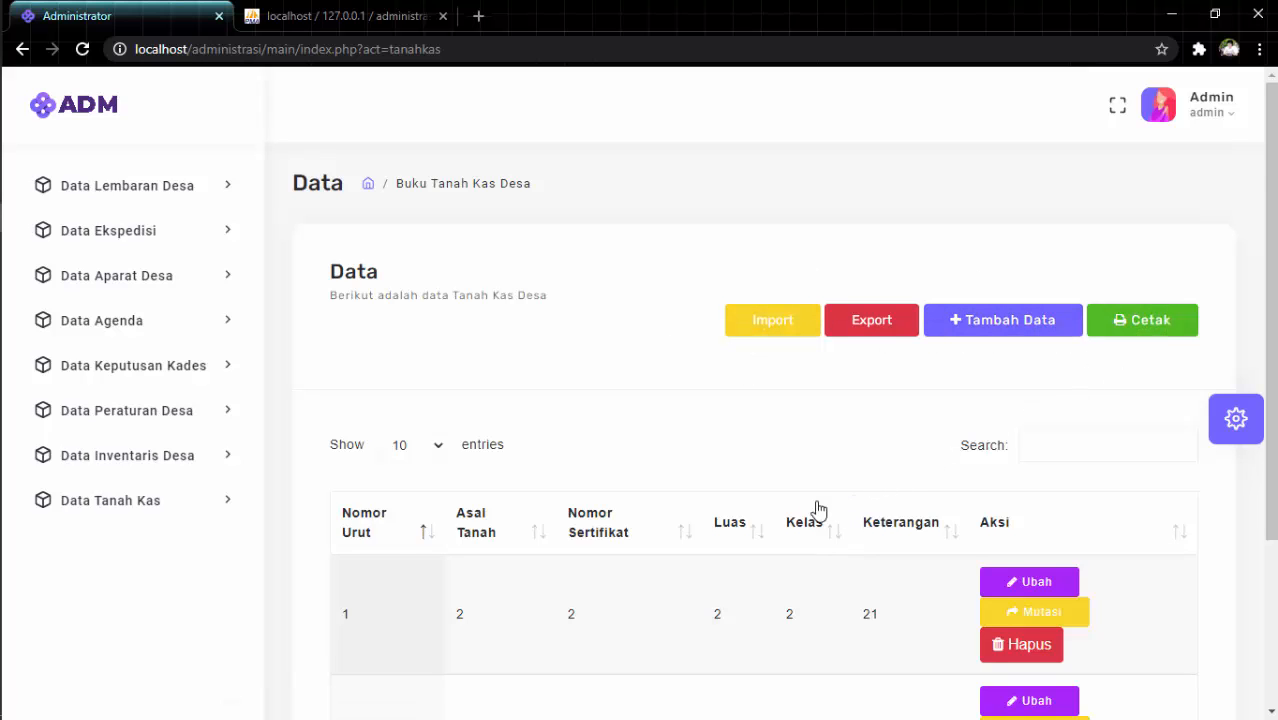
scroll(816, 514, "down", 3)
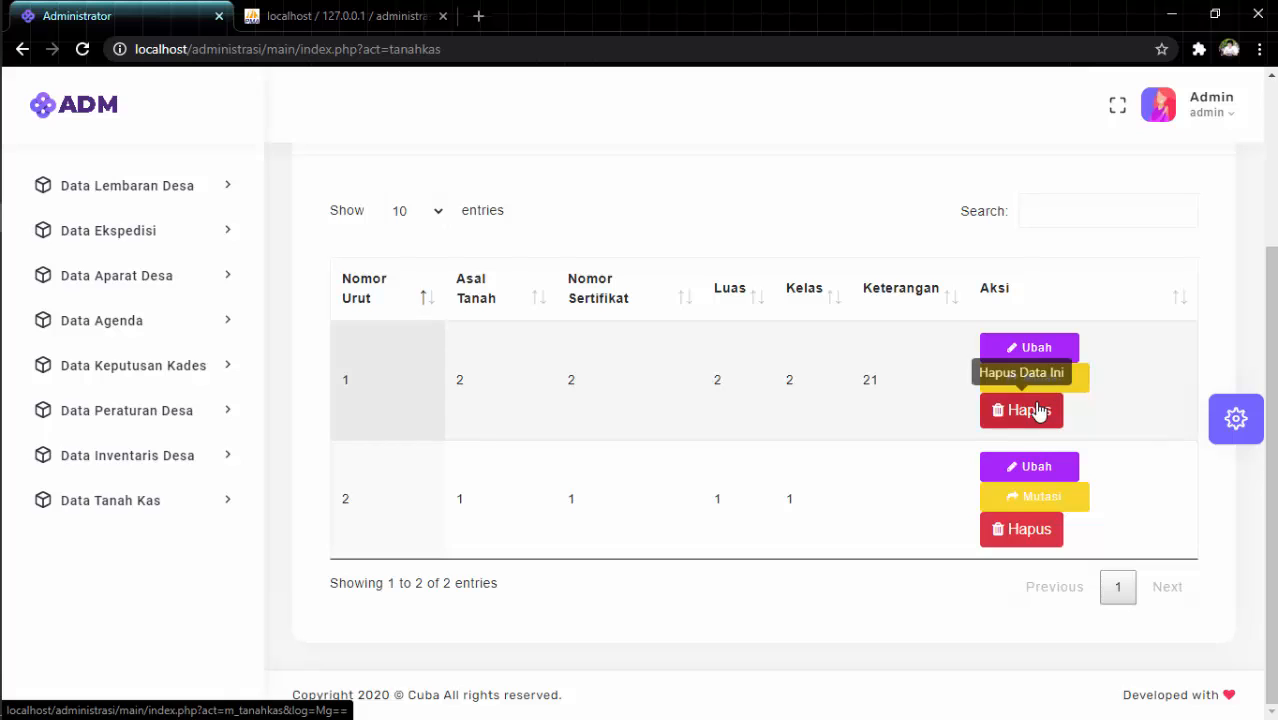
left_click(1030, 411)
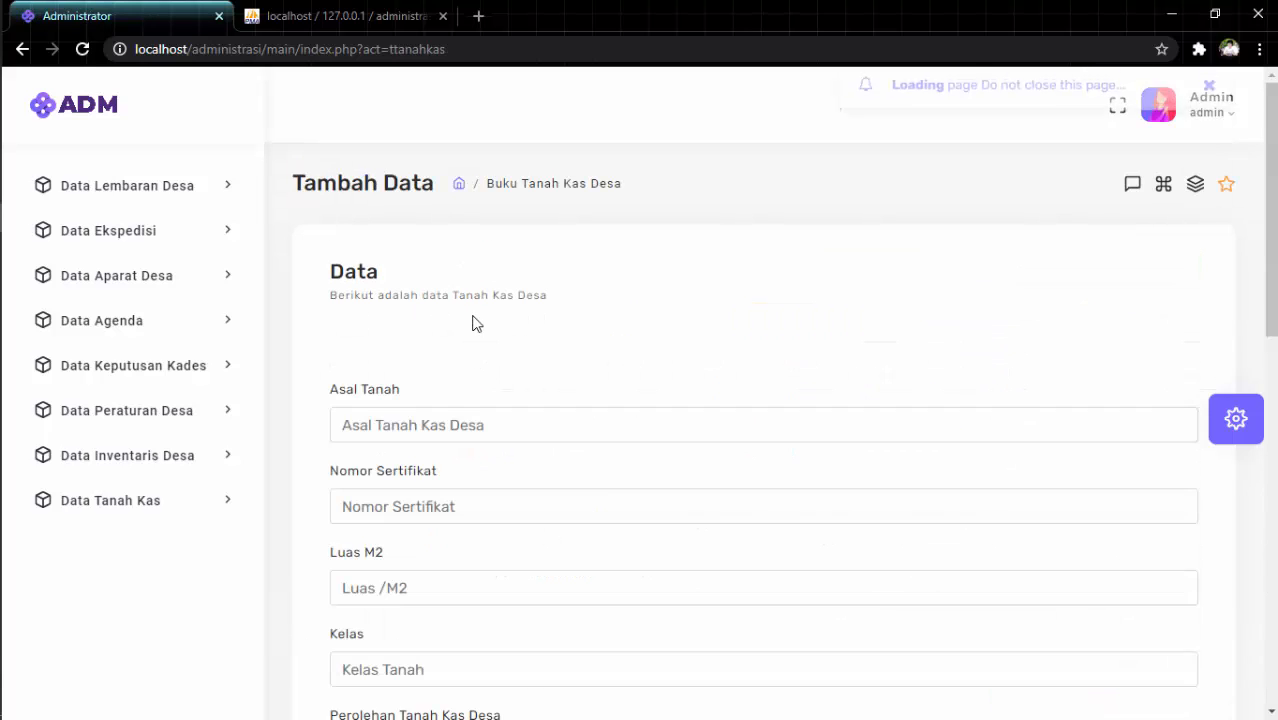
Enter origin 'Dari SIA', the certificate number, area 12 m² and class A.
left_click(447, 430)
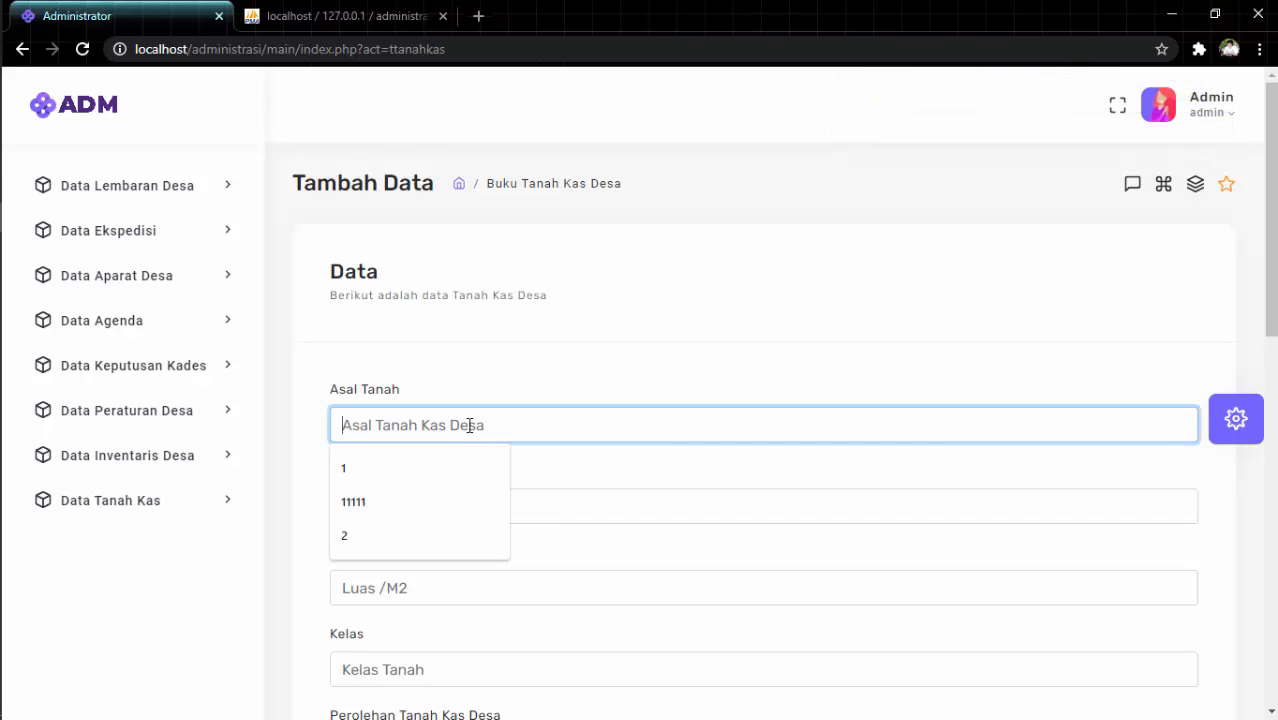
type("Dari SIA")
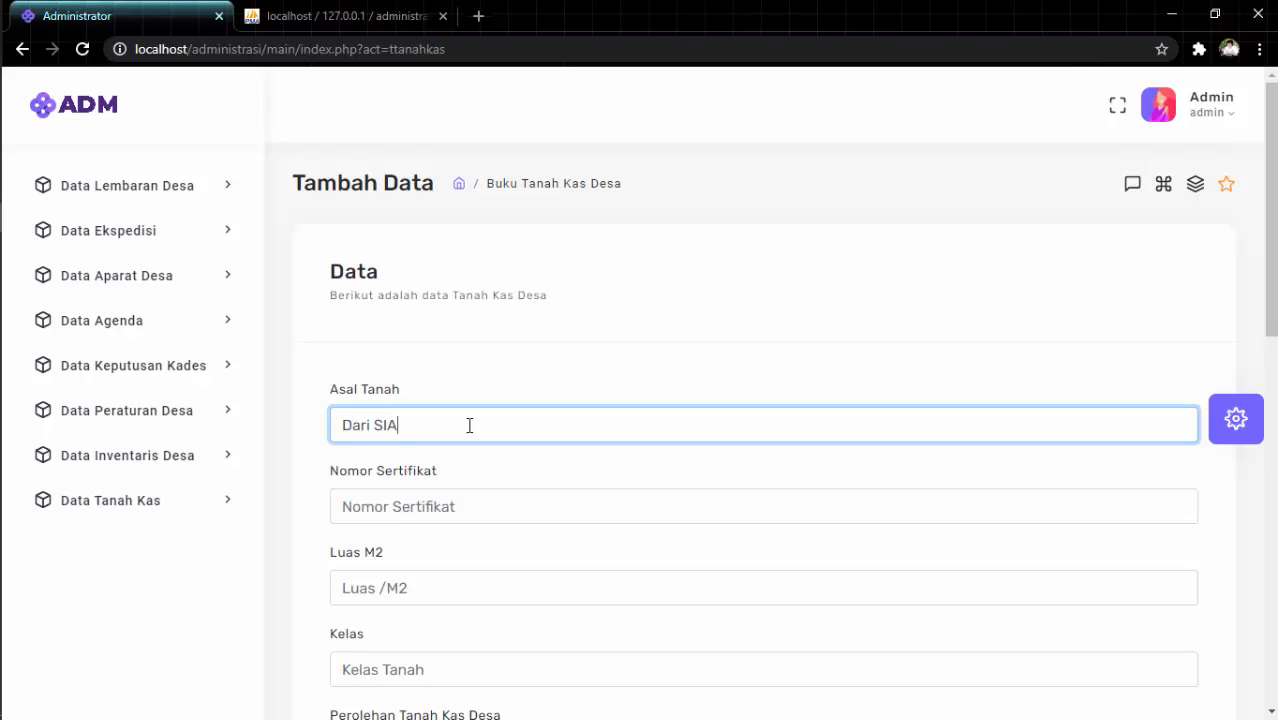
key("Tab")
type("3245345456456")
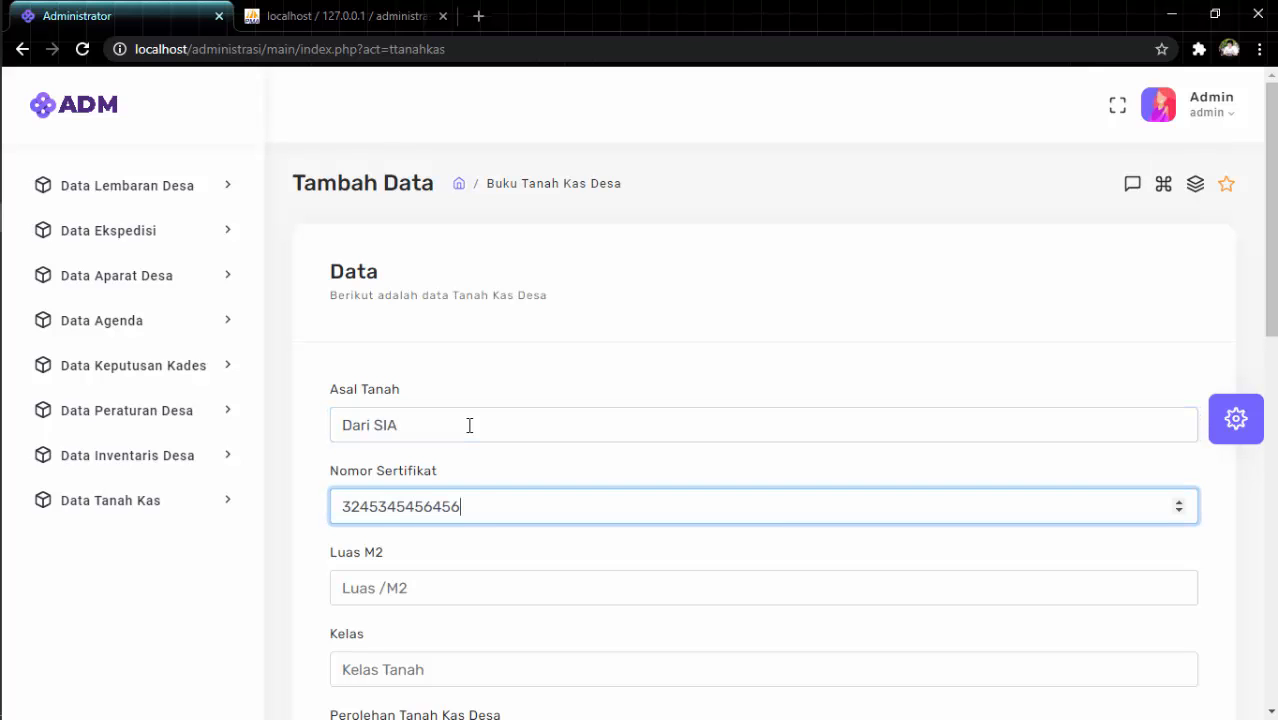
left_click(468, 576)
type("12")
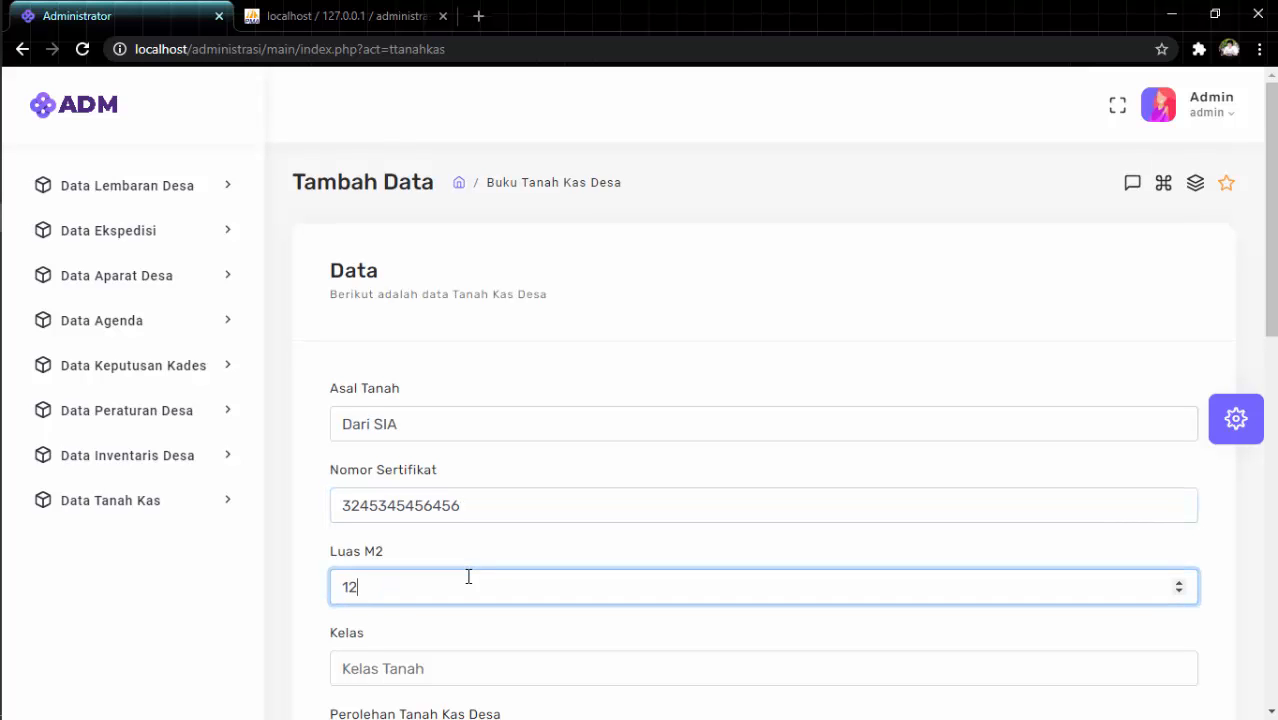
scroll(422, 639, "down", 1)
left_click(440, 578)
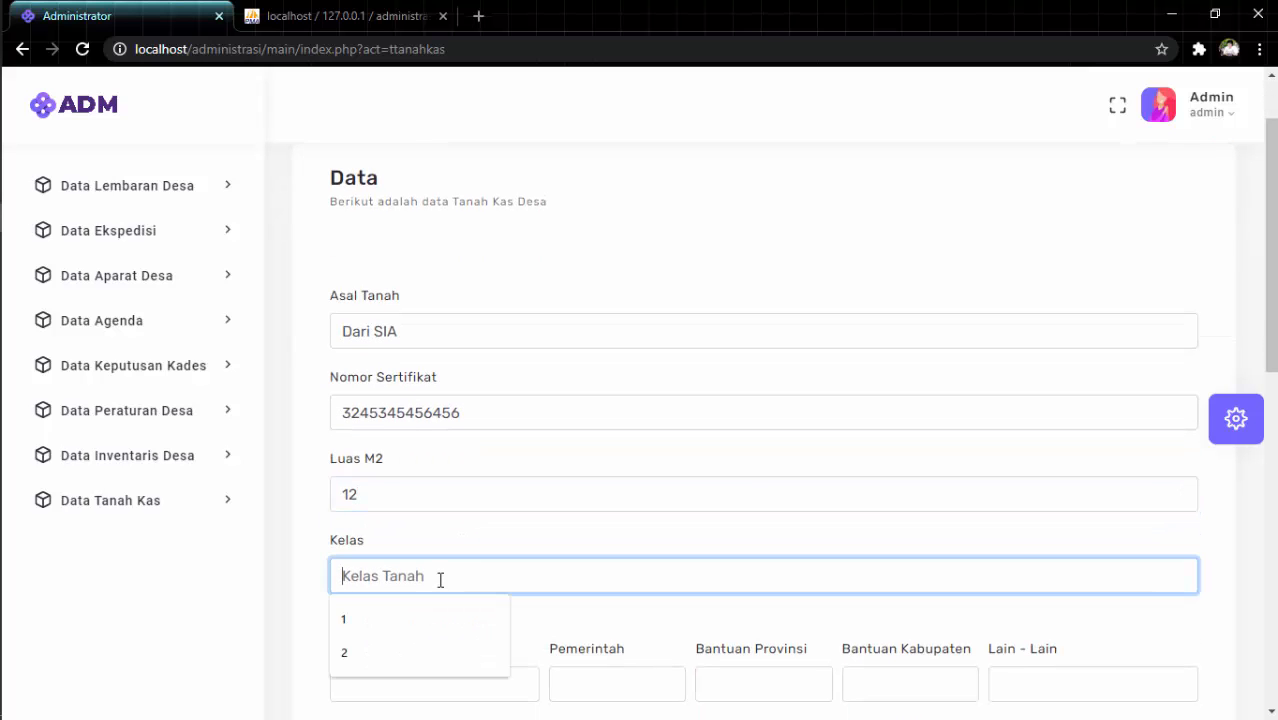
scroll(441, 585, "down", 1)
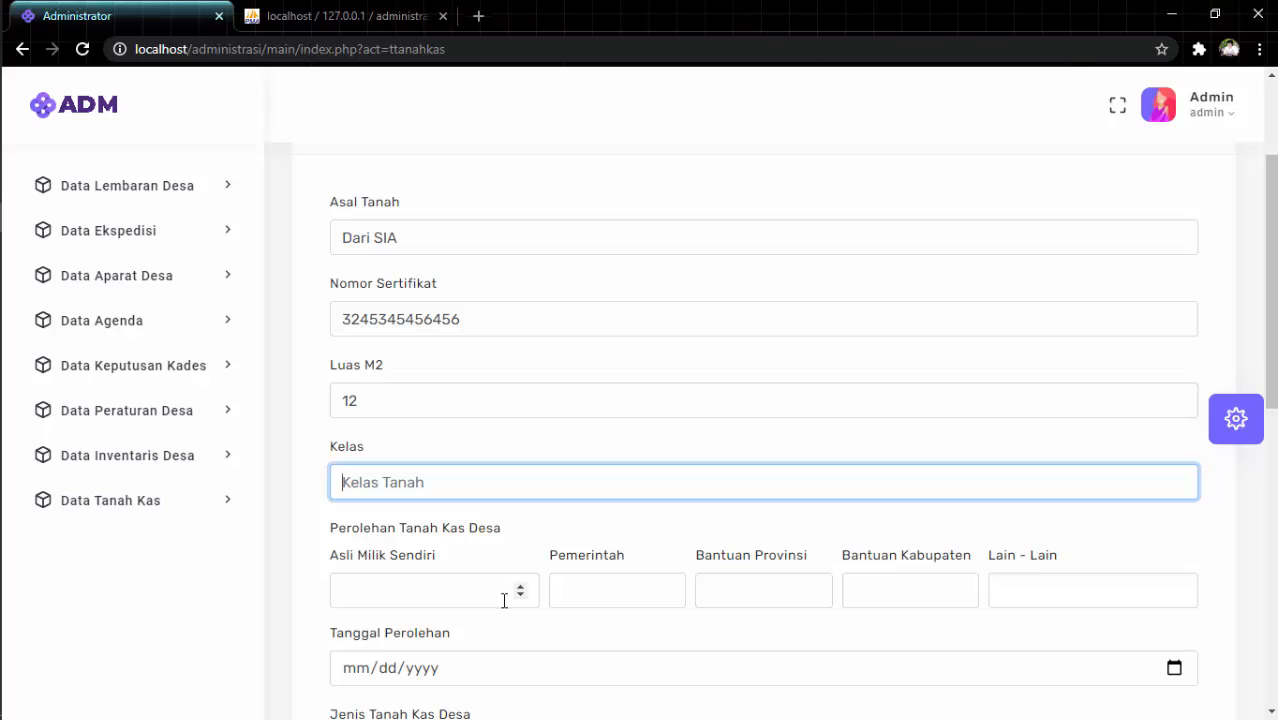
type("A")
Enter acquisition amounts: own purchase 1, government 2, province 1, then regency.
left_click(422, 584)
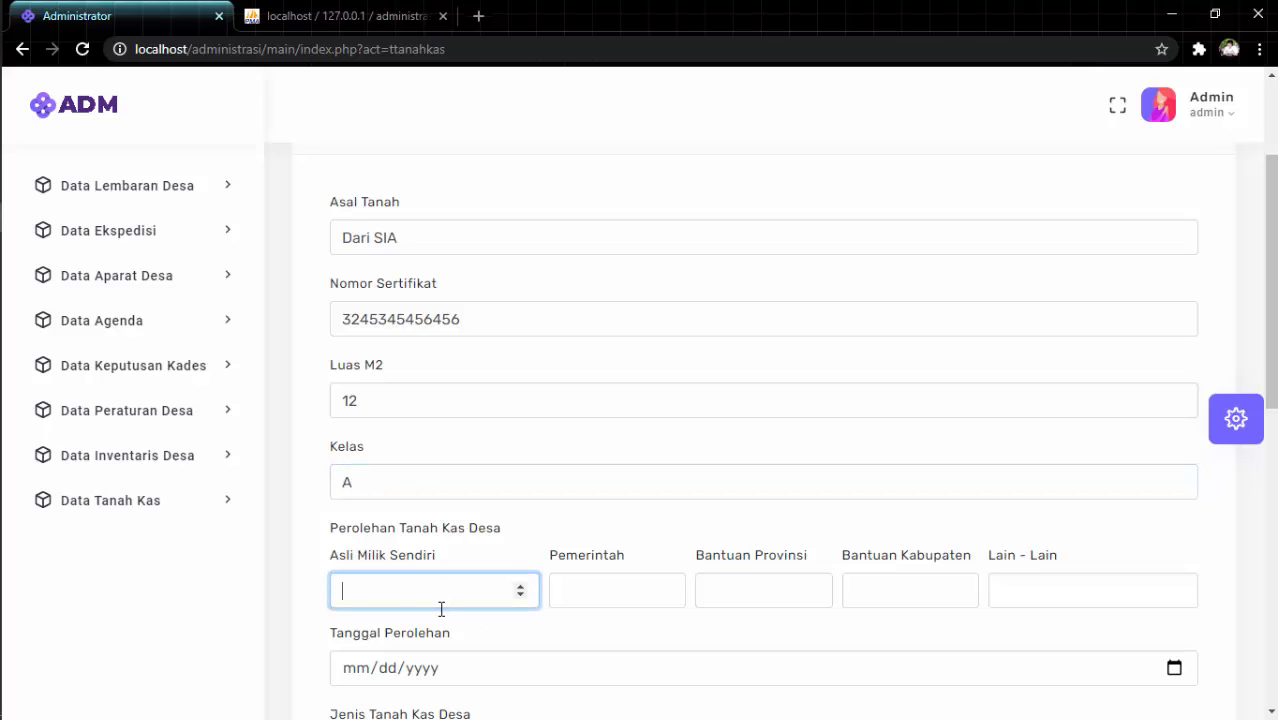
type("1")
key("Tab")
type("2")
key("Tab")
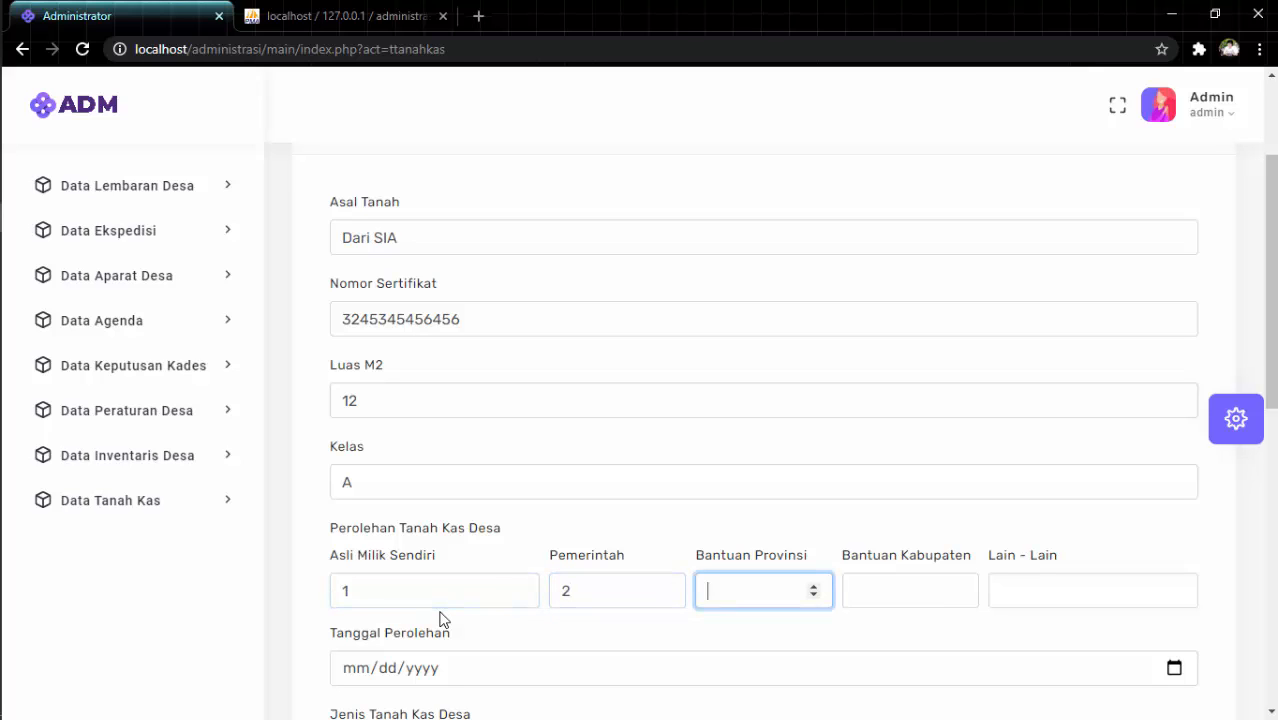
type("1")
left_click(907, 594)
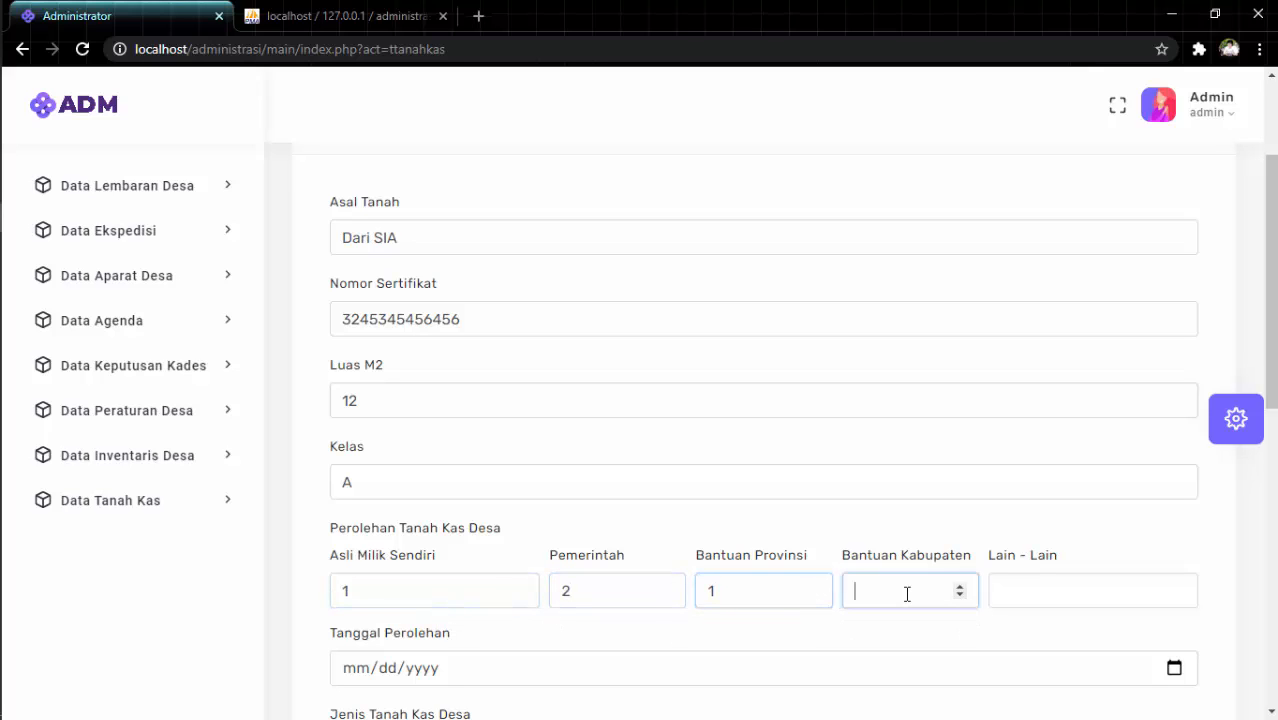
left_click(1029, 592)
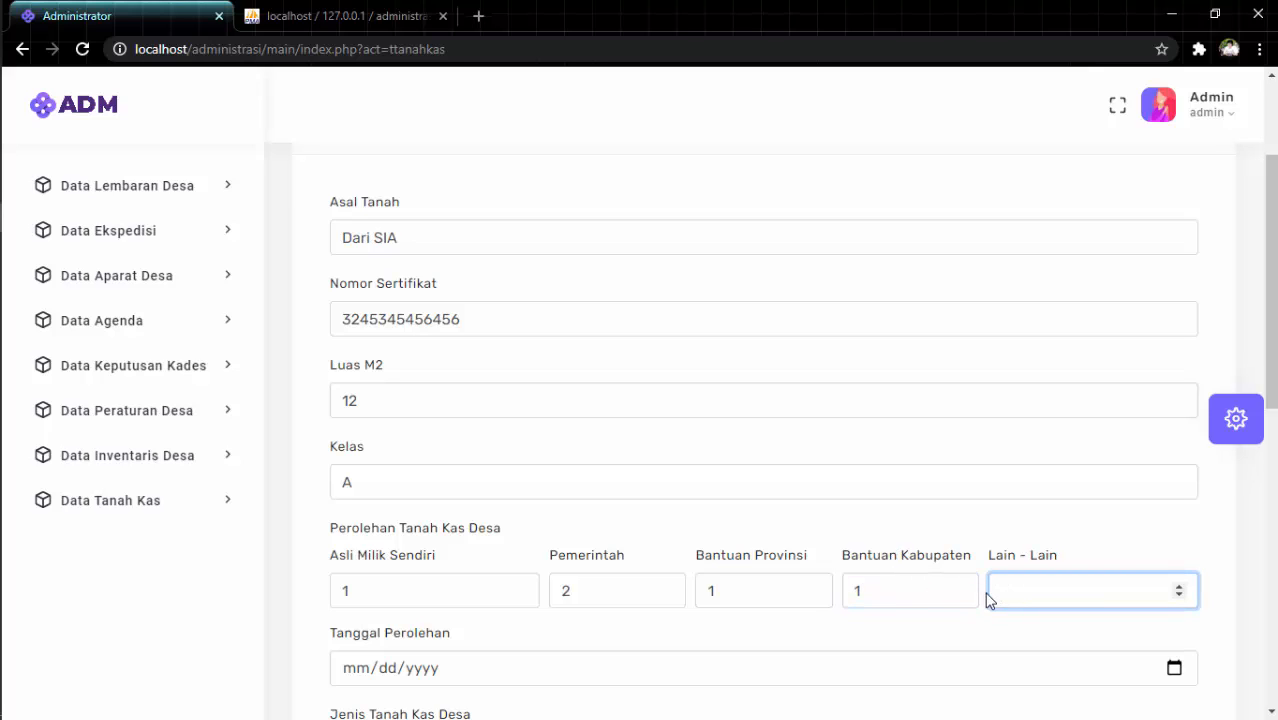
Enter Lain-Lain amount 1 and set the acquisition date to 10/16/2020.
type("1")
scroll(785, 658, "down", 4)
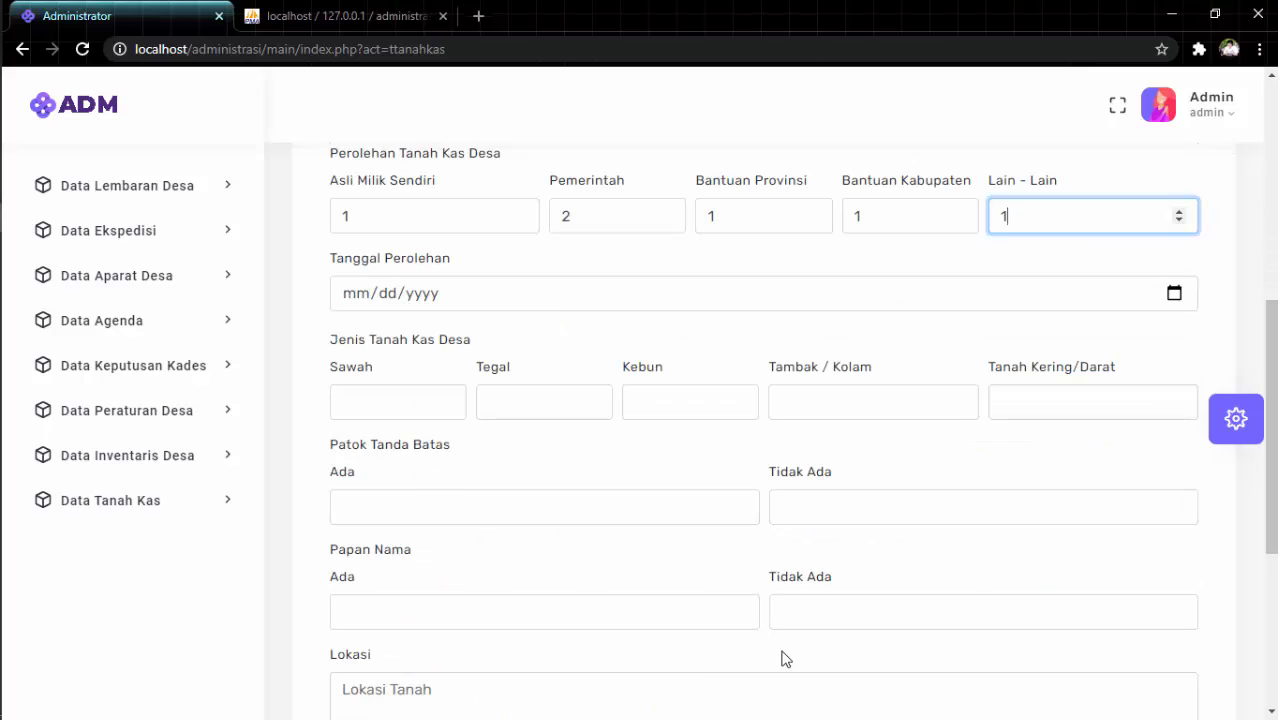
left_click(1174, 294)
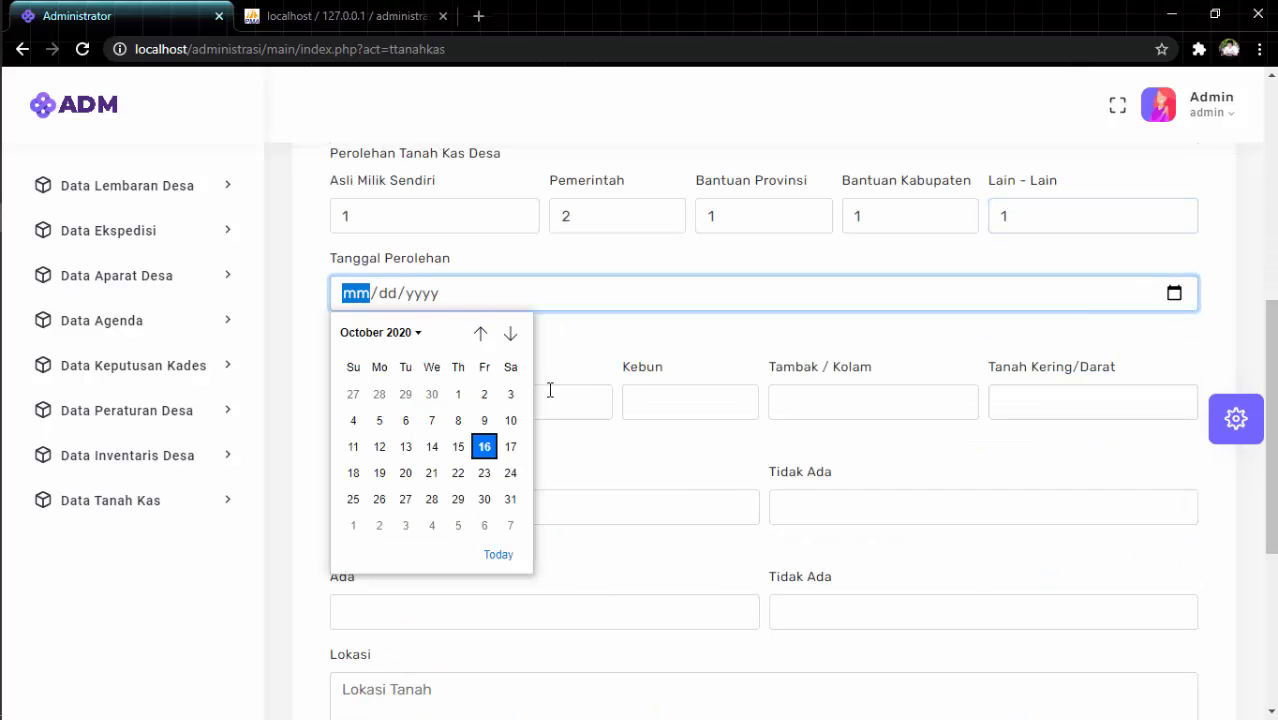
left_click(485, 446)
Enter 1 each for Sawah, Tegal, Kebun, Tambak/Kolam and Tanah Kering/Darat.
left_click(386, 397)
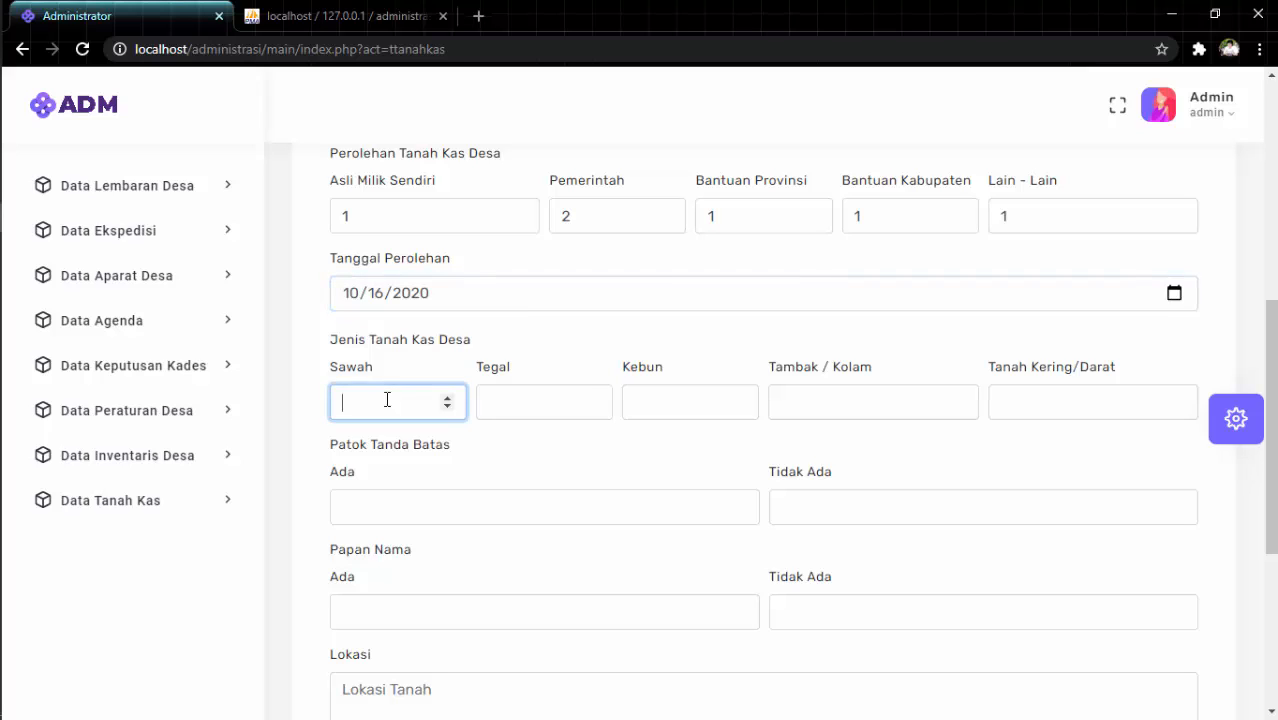
type("1")
key("Tab")
type("1")
key("Tab")
type("1")
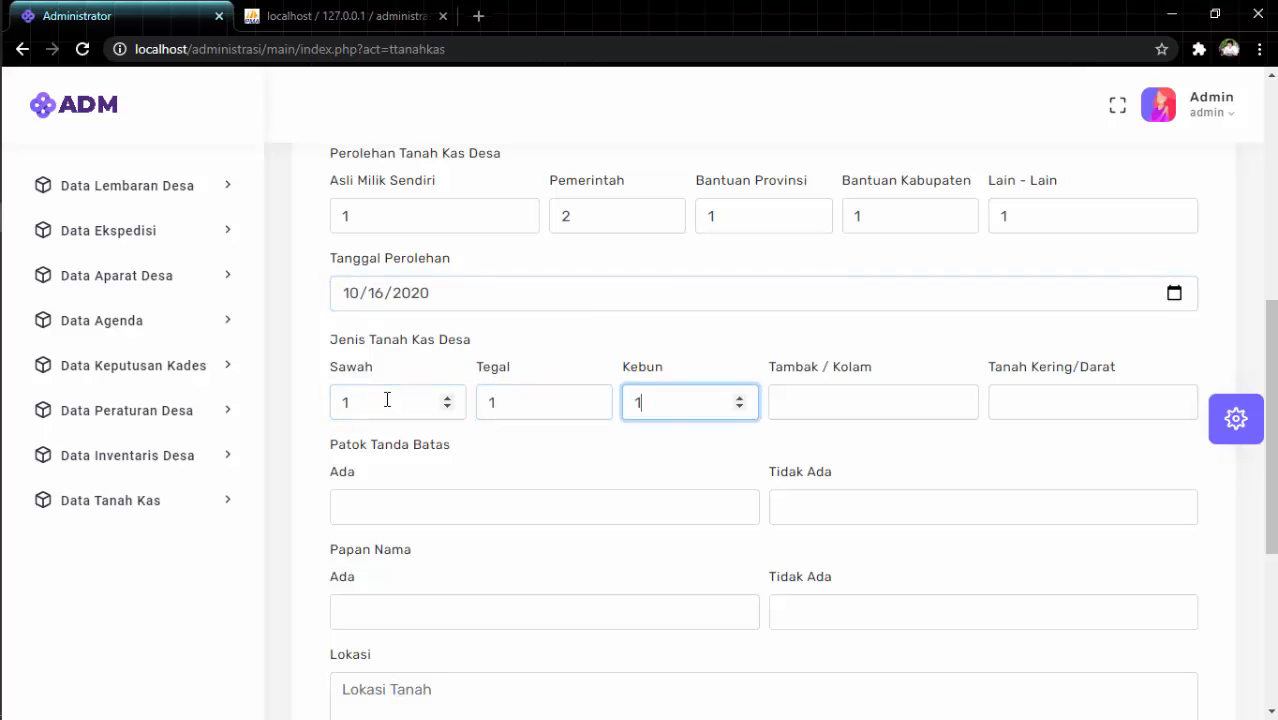
key("Tab")
type("1")
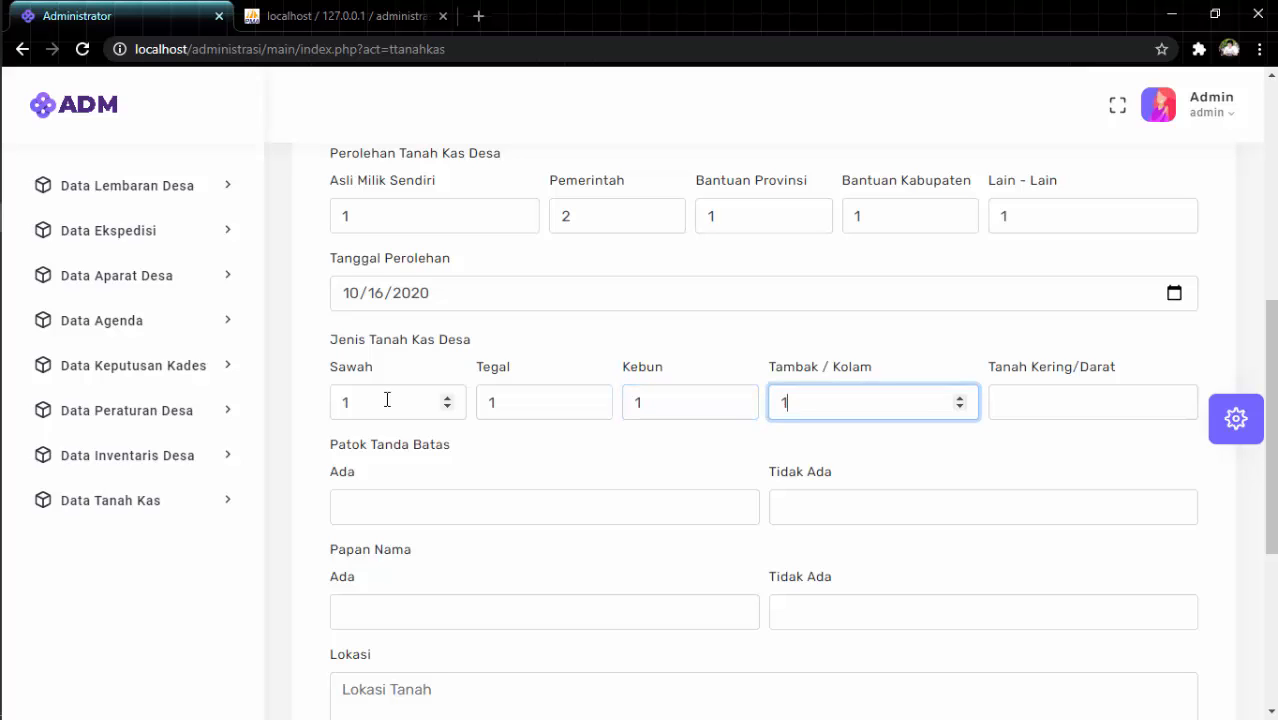
key("Tab")
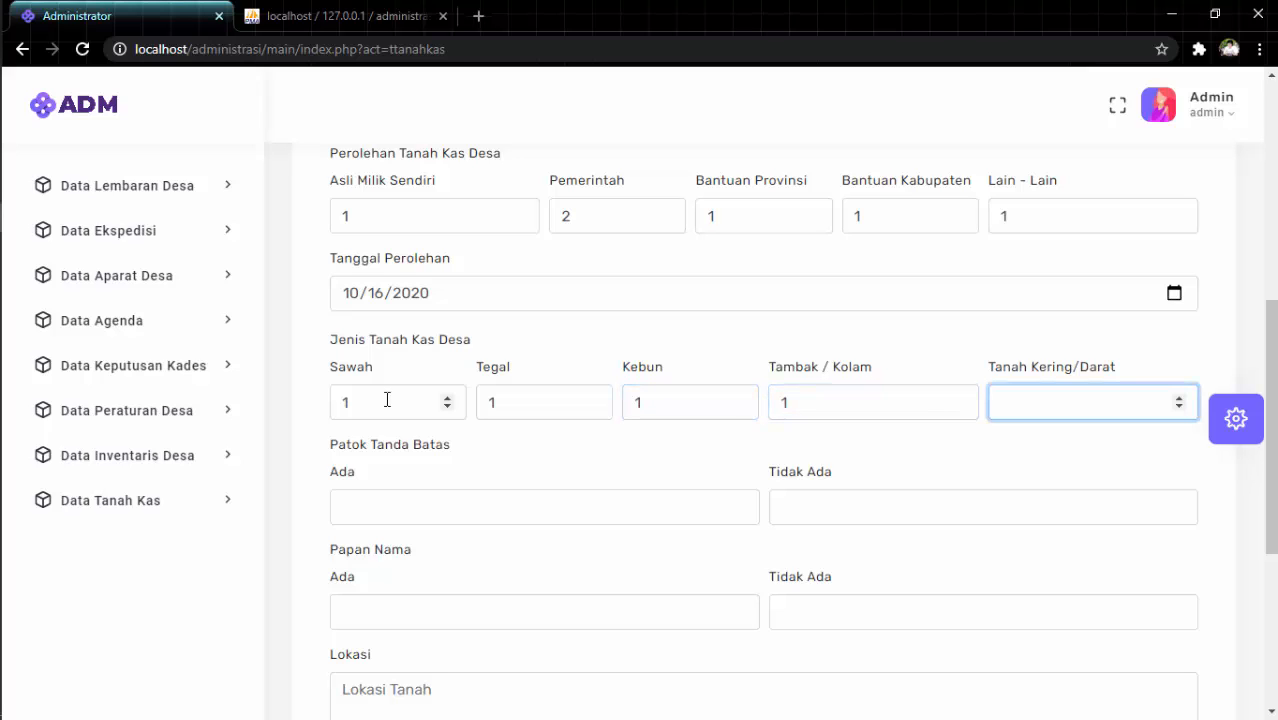
type("1")
Record boundary markers 2 present, 1 missing, and name boards 1 present, 1 missing.
left_click(414, 496)
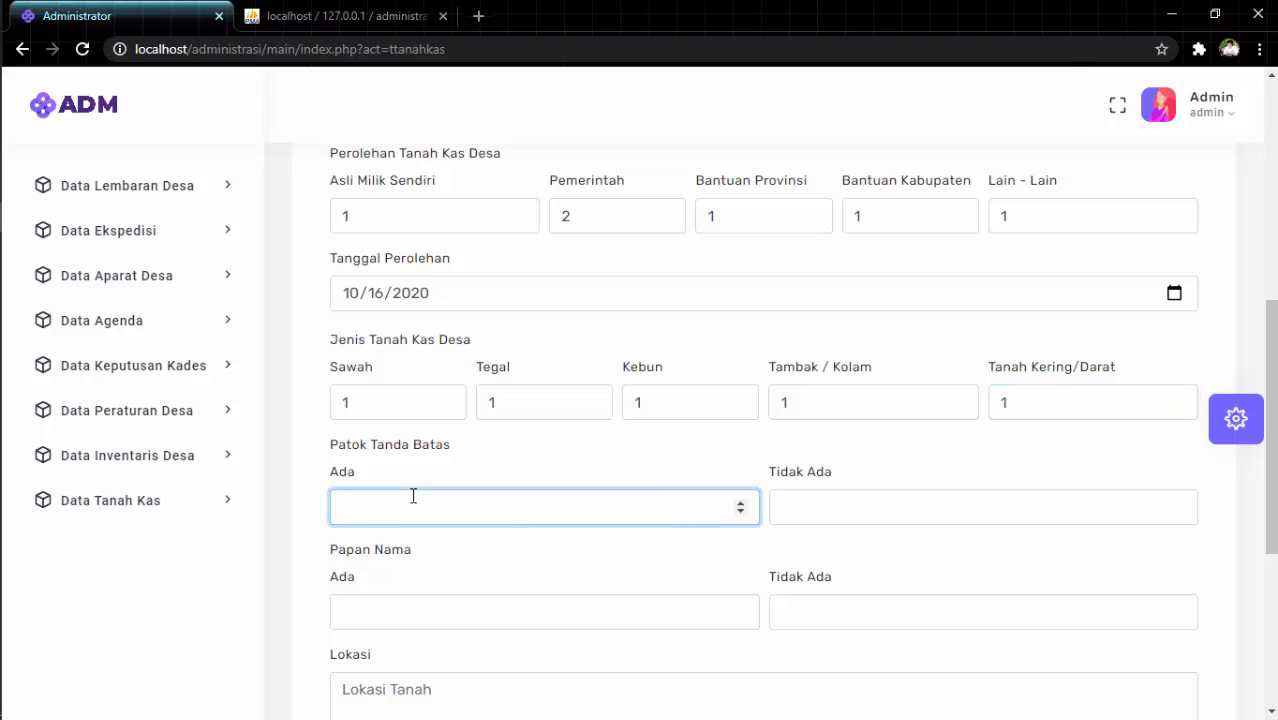
type("2")
left_click(1004, 512)
type("1")
left_click(599, 608)
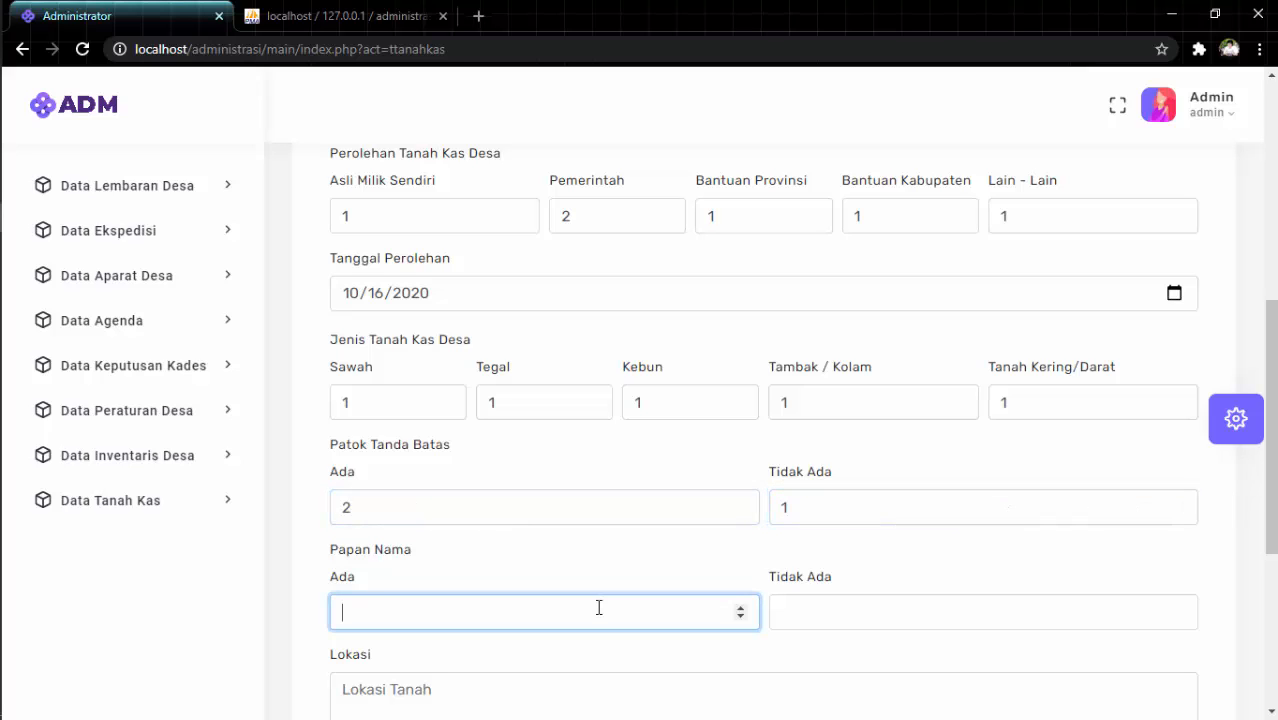
type("1")
left_click(933, 608)
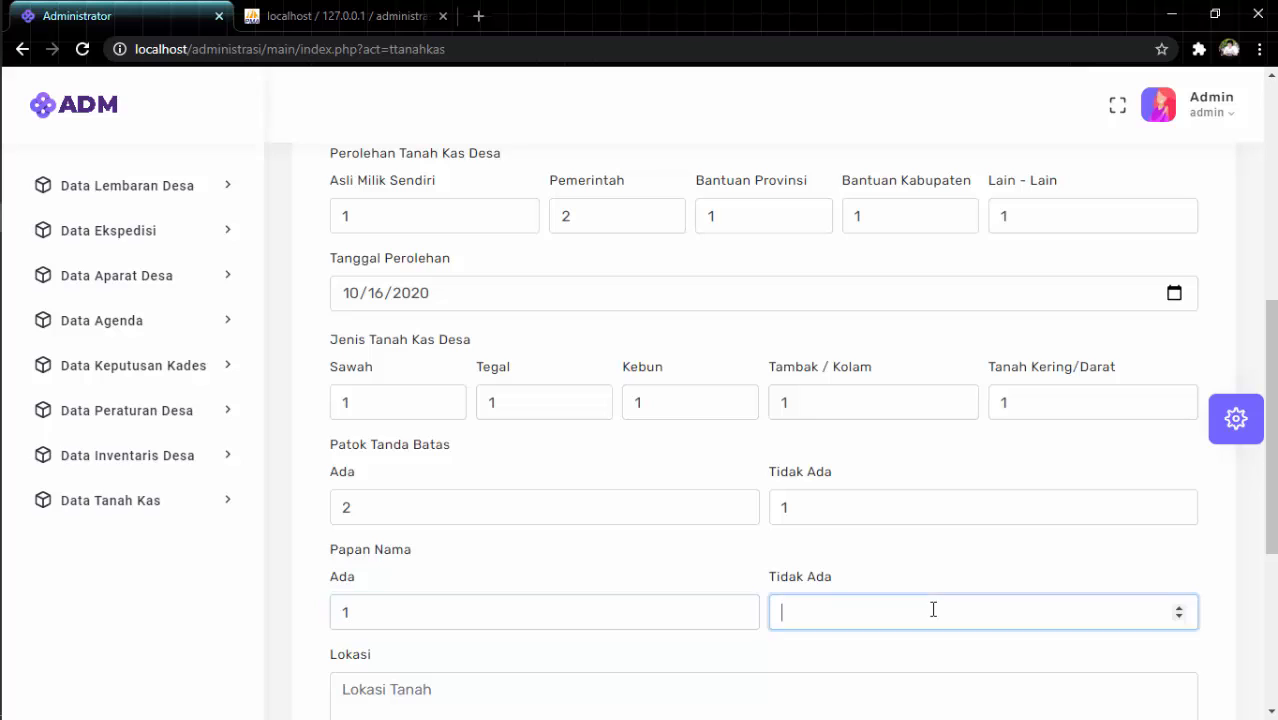
Fill Lokasi 'Jln ABC', Peruntukan 'SI B', Keterangan 'Keterangan', and save the entry.
scroll(933, 608, "down", 2)
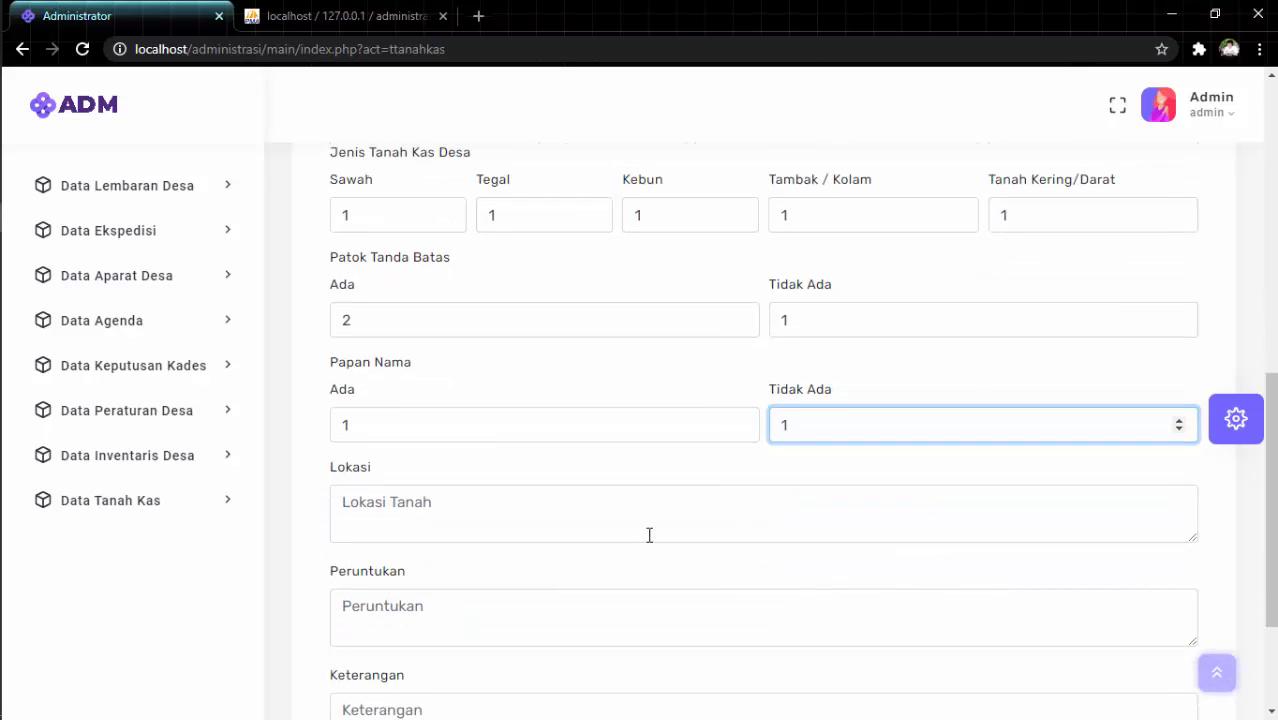
left_click(626, 512)
type("Jln ABC")
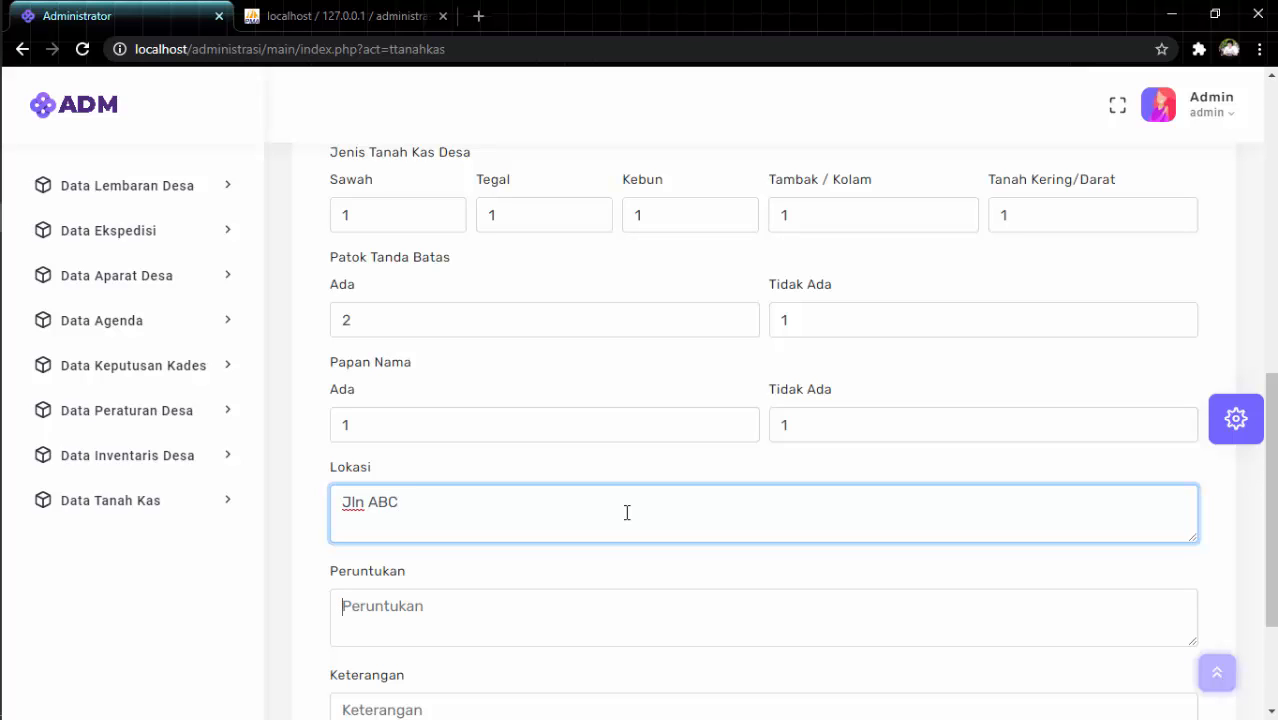
key("Tab")
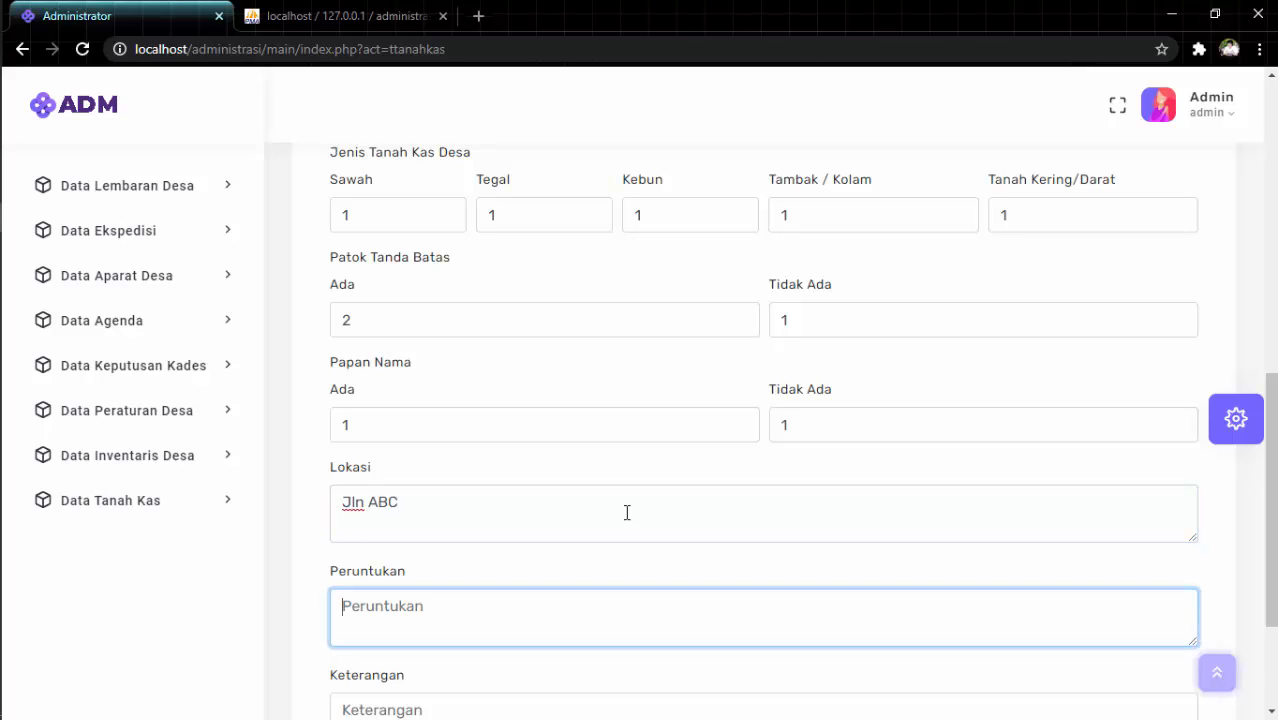
scroll(630, 505, "down", 3)
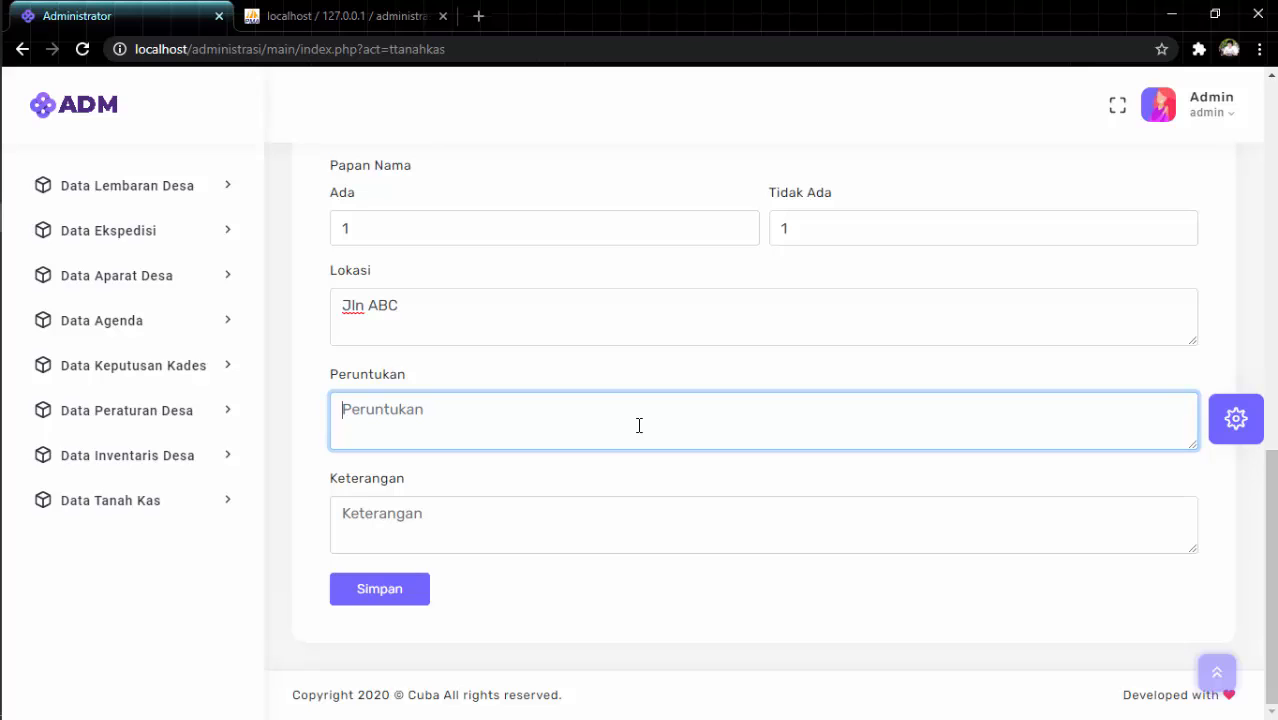
type("Sl B")
key("Tab")
type("Keterangan")
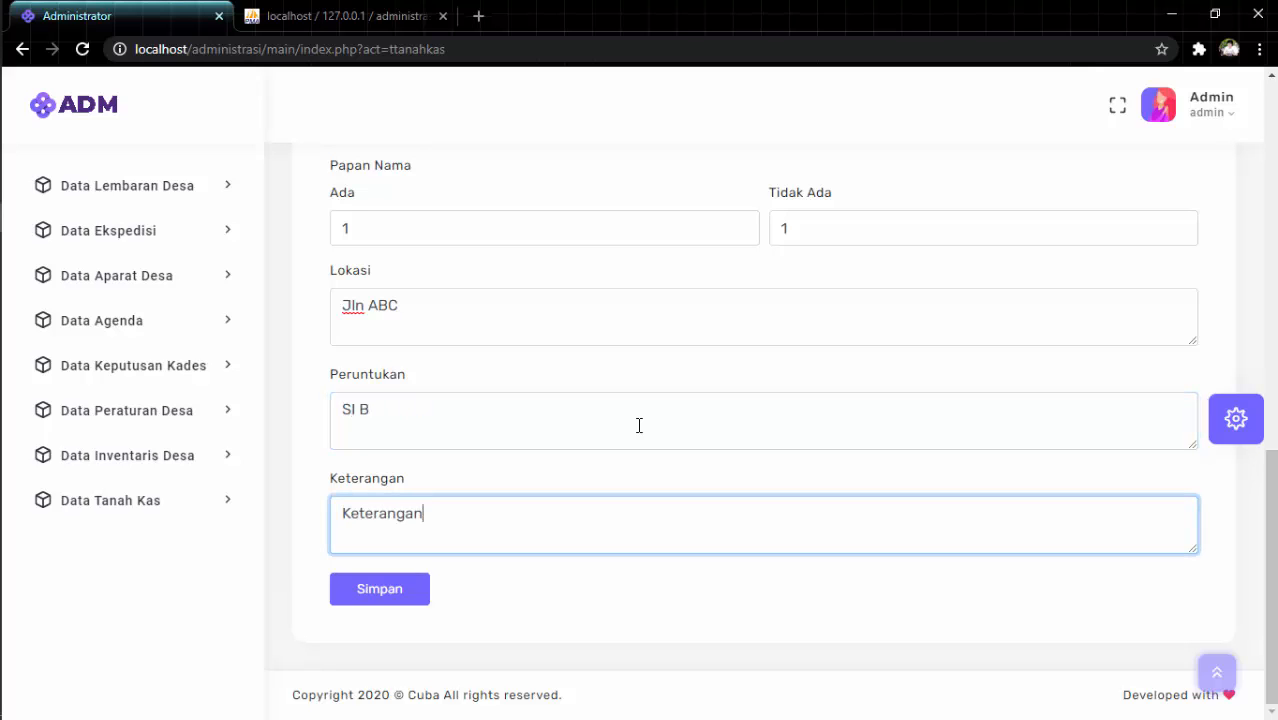
left_click(408, 587)
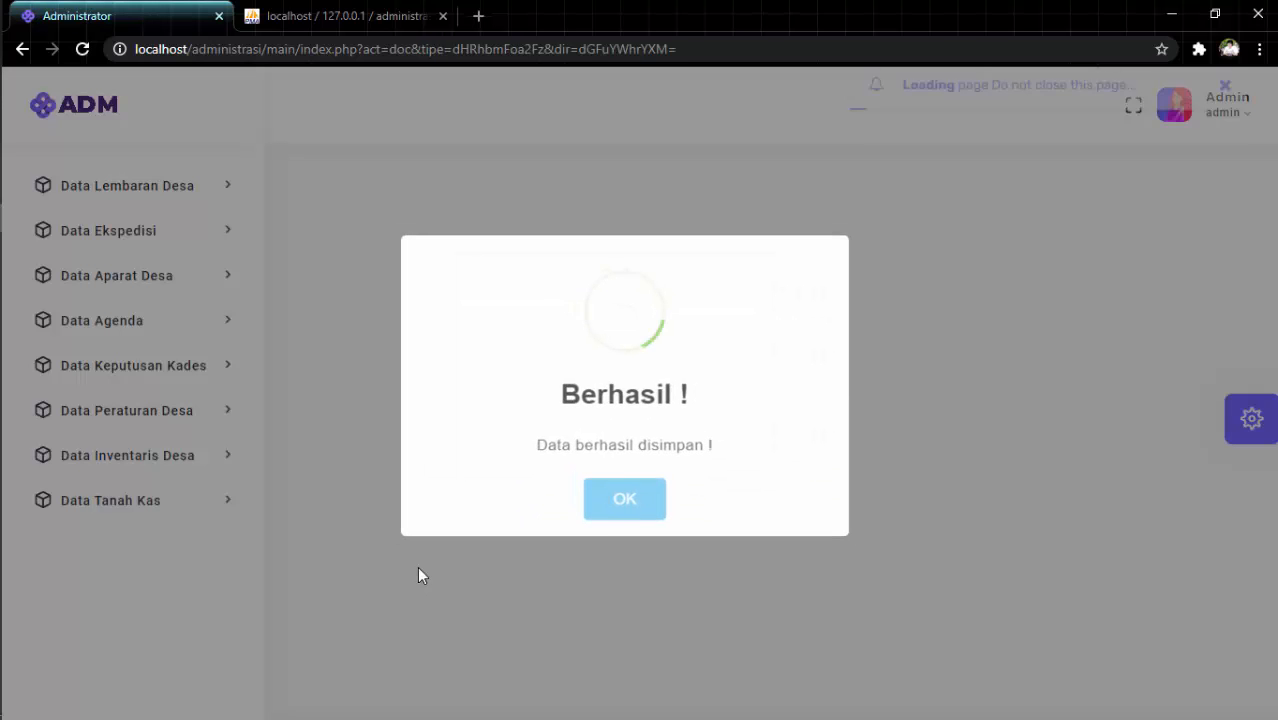
Dismiss the success message and check the new Dari SIA row (area 12, class A) in the table.
left_click(614, 513)
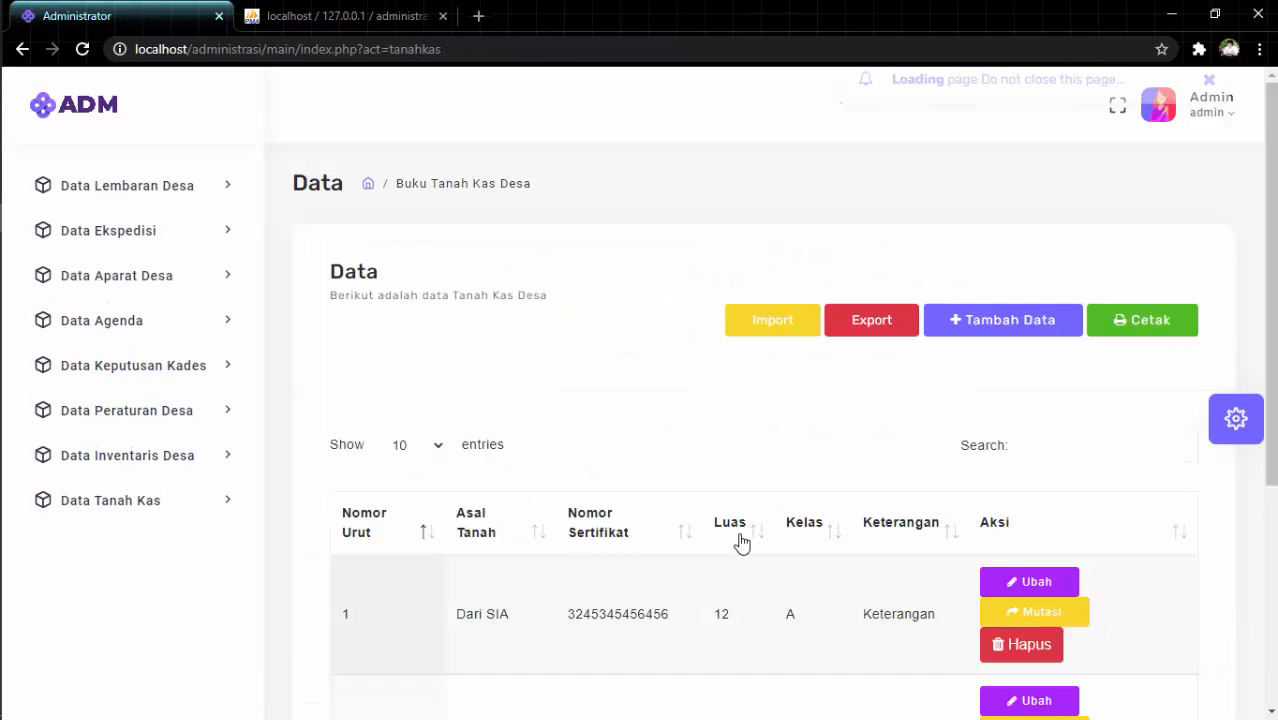
scroll(750, 545, "down", 2)
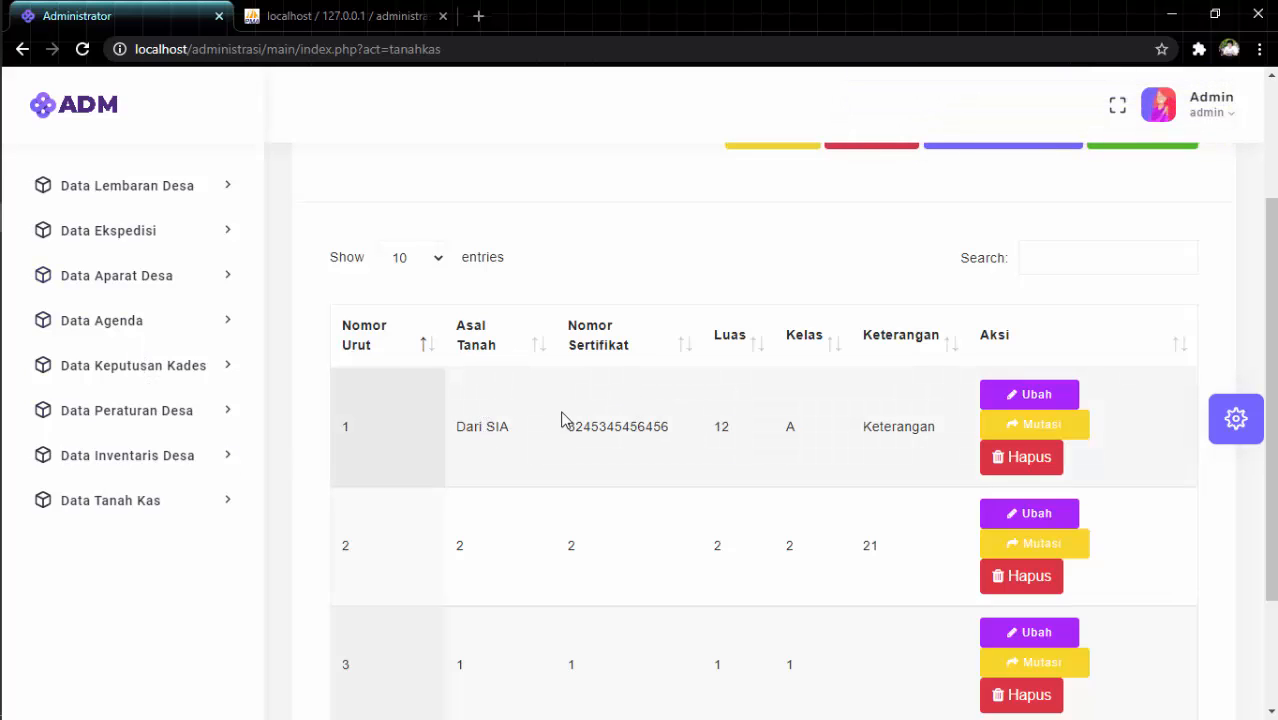
left_click_drag(566, 426, 650, 420)
left_click(652, 414)
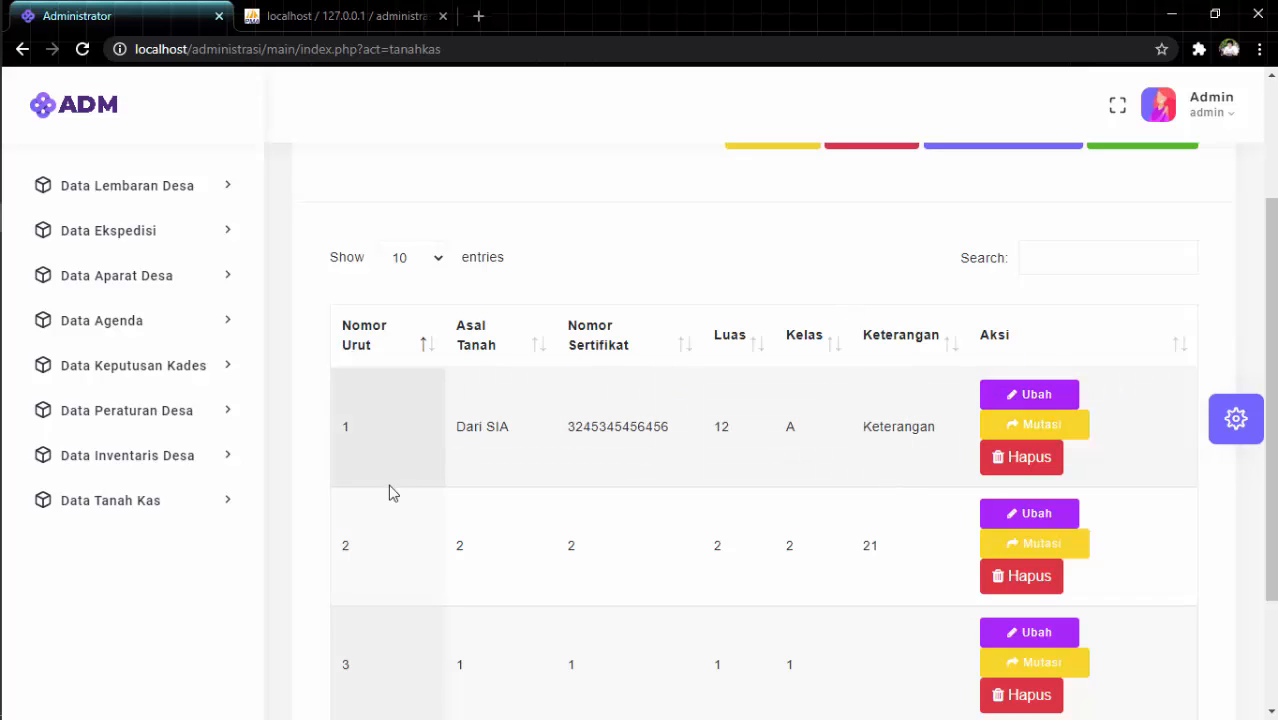
Add a mutation to the Dari SIA entry with note 'Mutasi' and remark 'Keterangan', then save.
left_click(1068, 438)
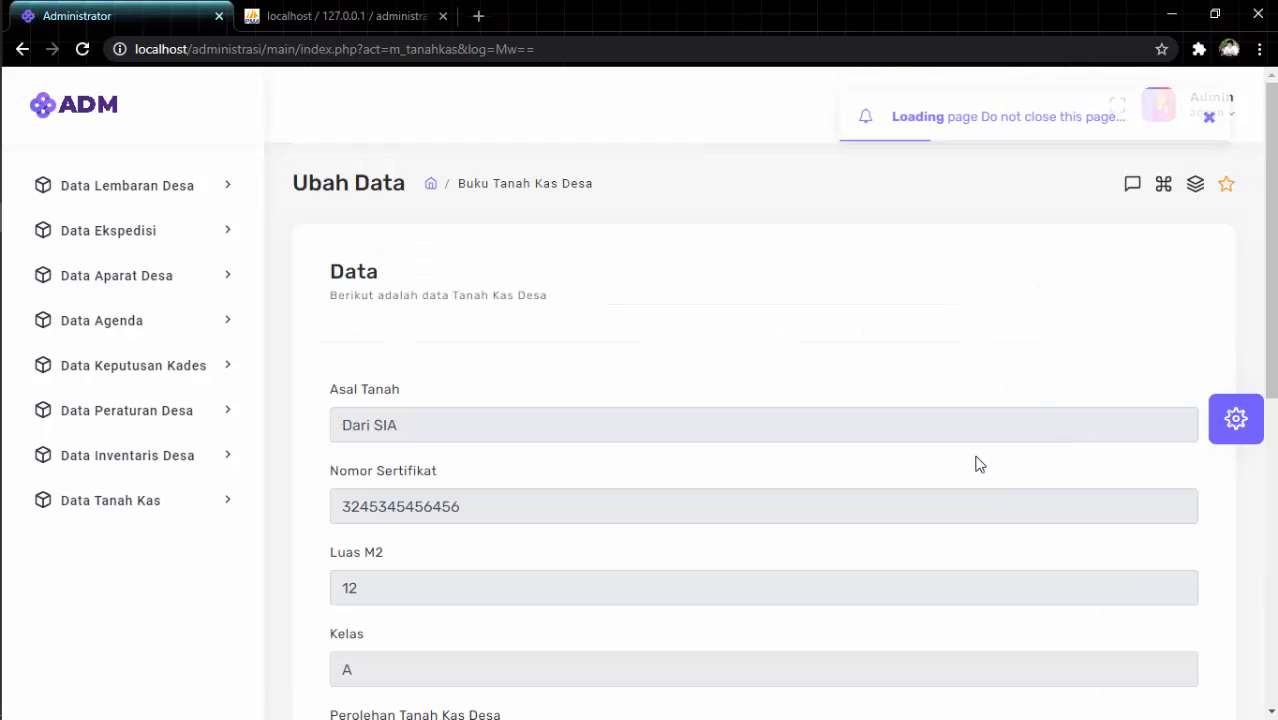
scroll(679, 422, "down", 5)
scroll(679, 425, "down", 2)
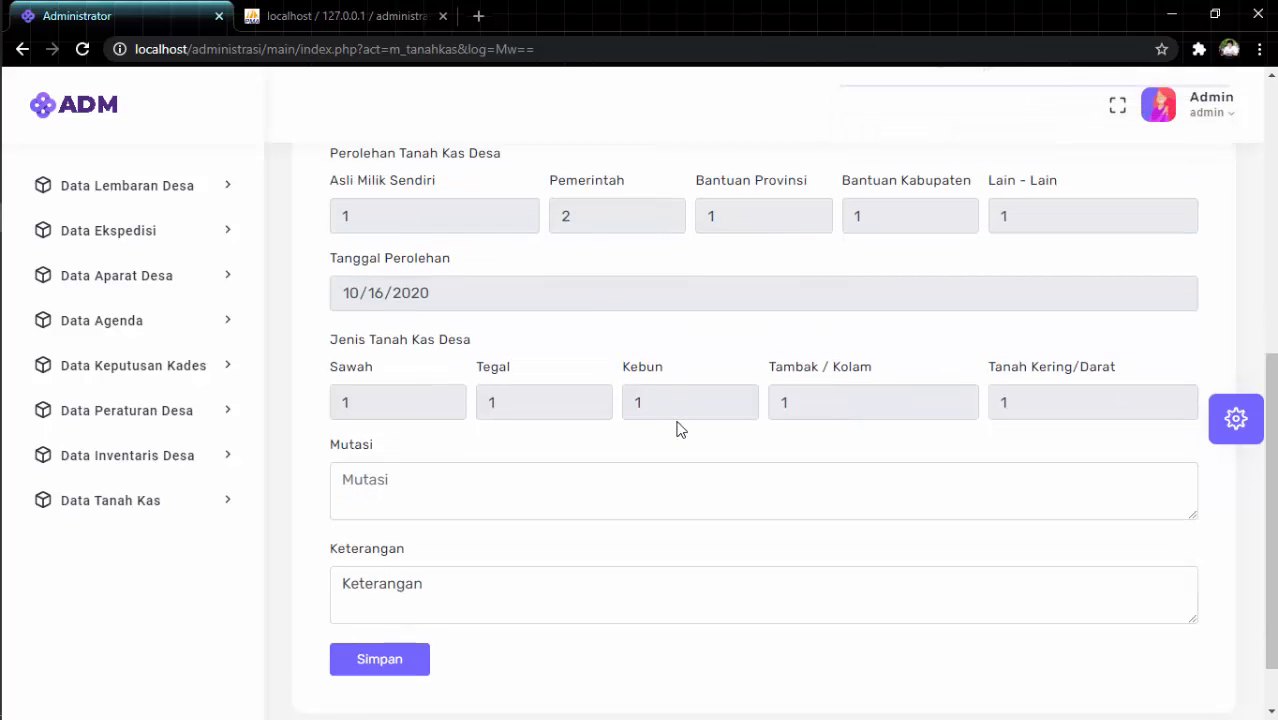
left_click(574, 487)
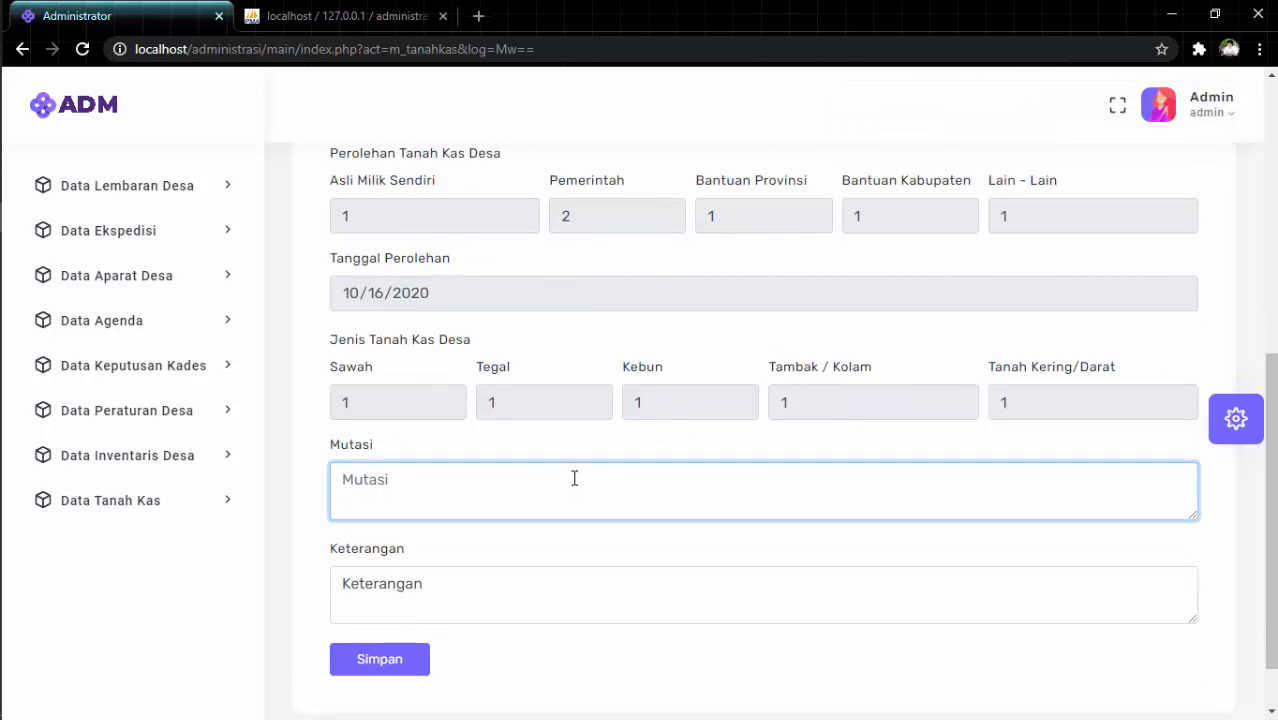
type("Ke")
key("BackSpace")
key("BackSpace")
type("My")
left_click(548, 594)
type("Keterangan")
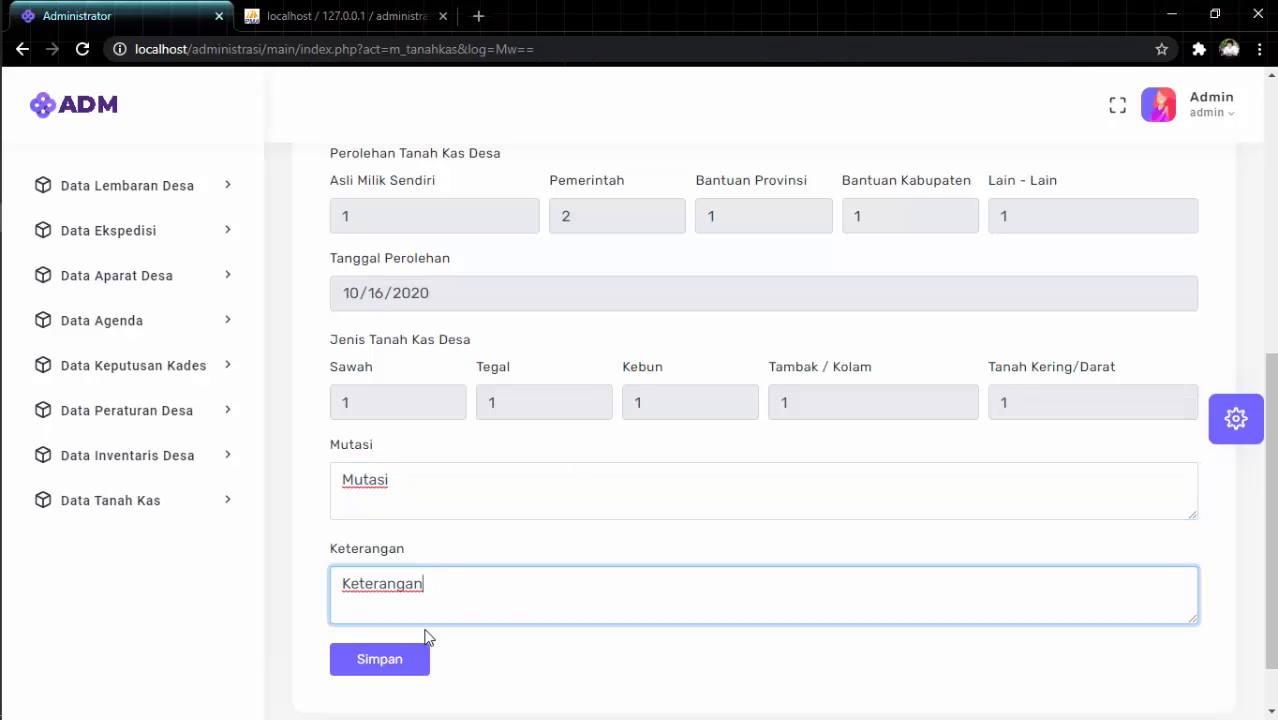
left_click(405, 665)
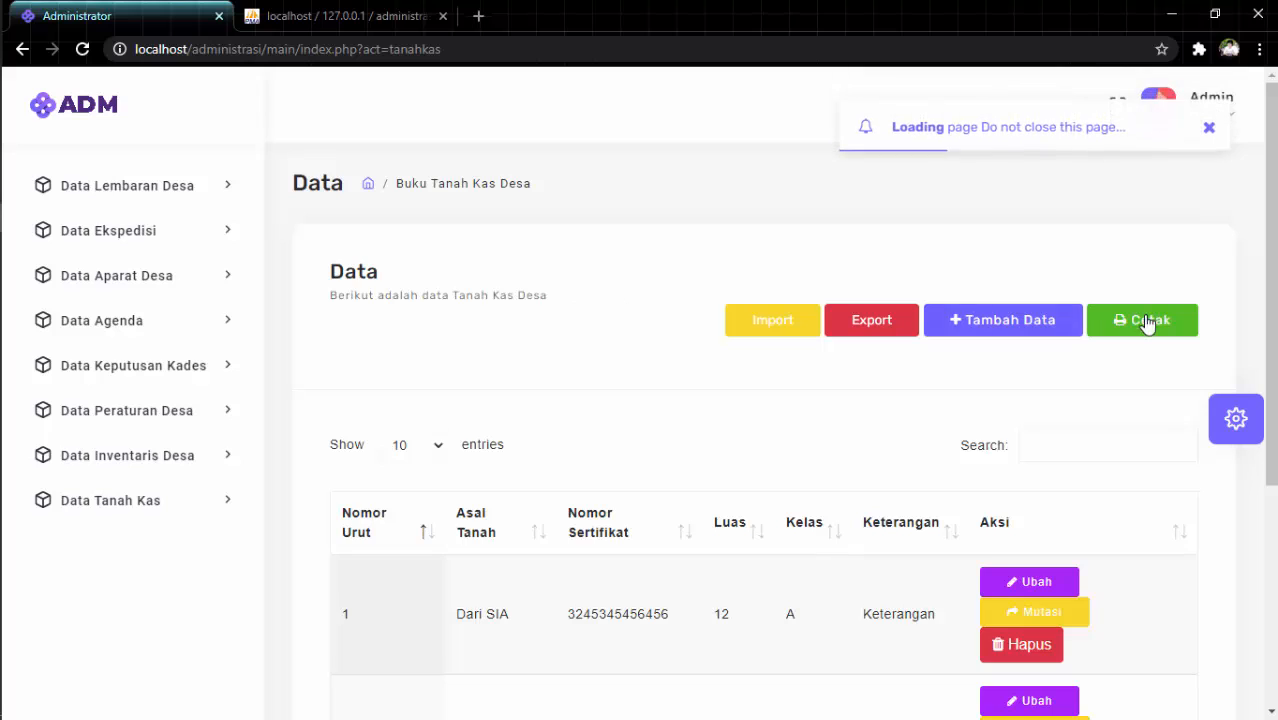
Print the Tanah Kas data with Cetak, opening pdf_tanahkas.php in a new tab.
scroll(830, 400, "down", 4)
scroll(830, 395, "up", 5)
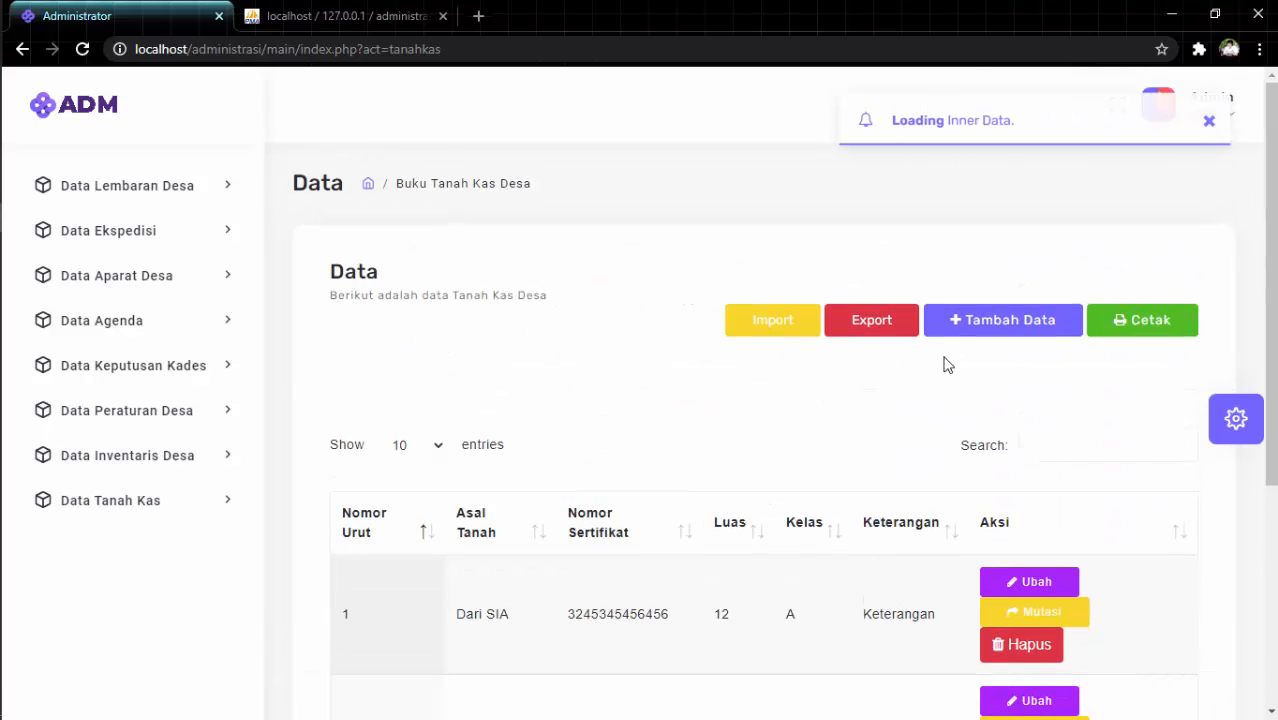
left_click(1137, 322)
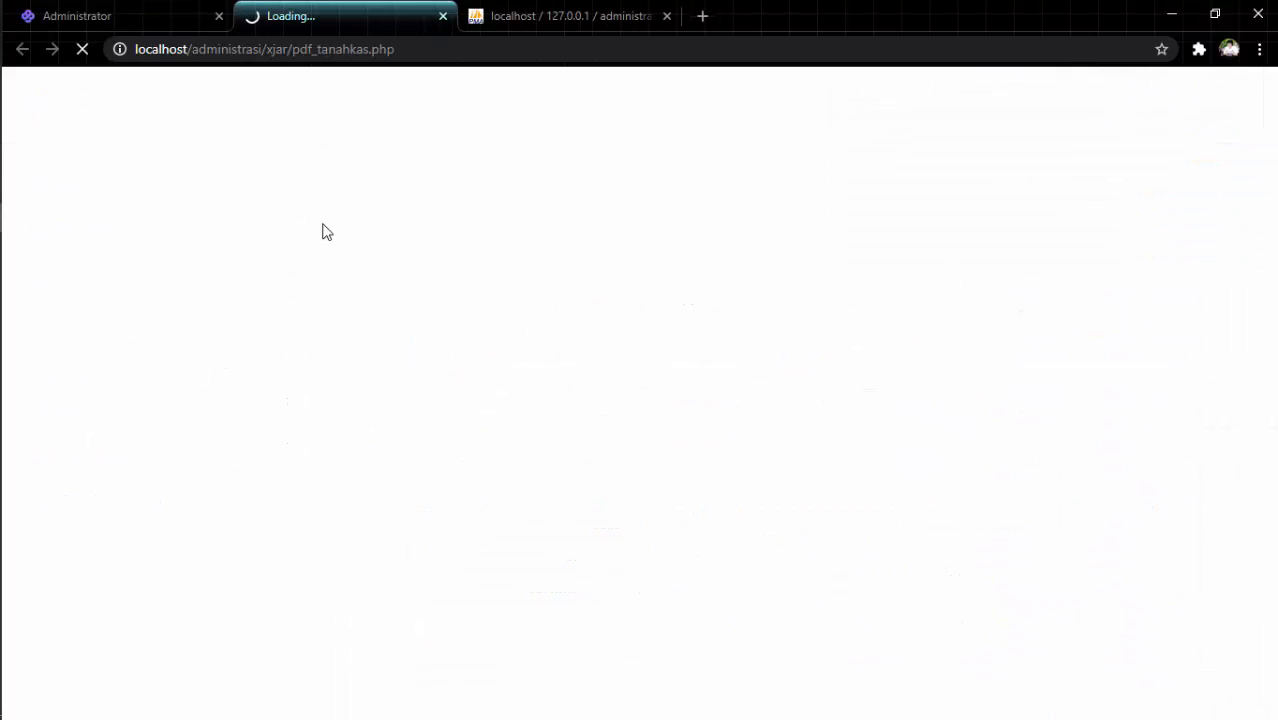
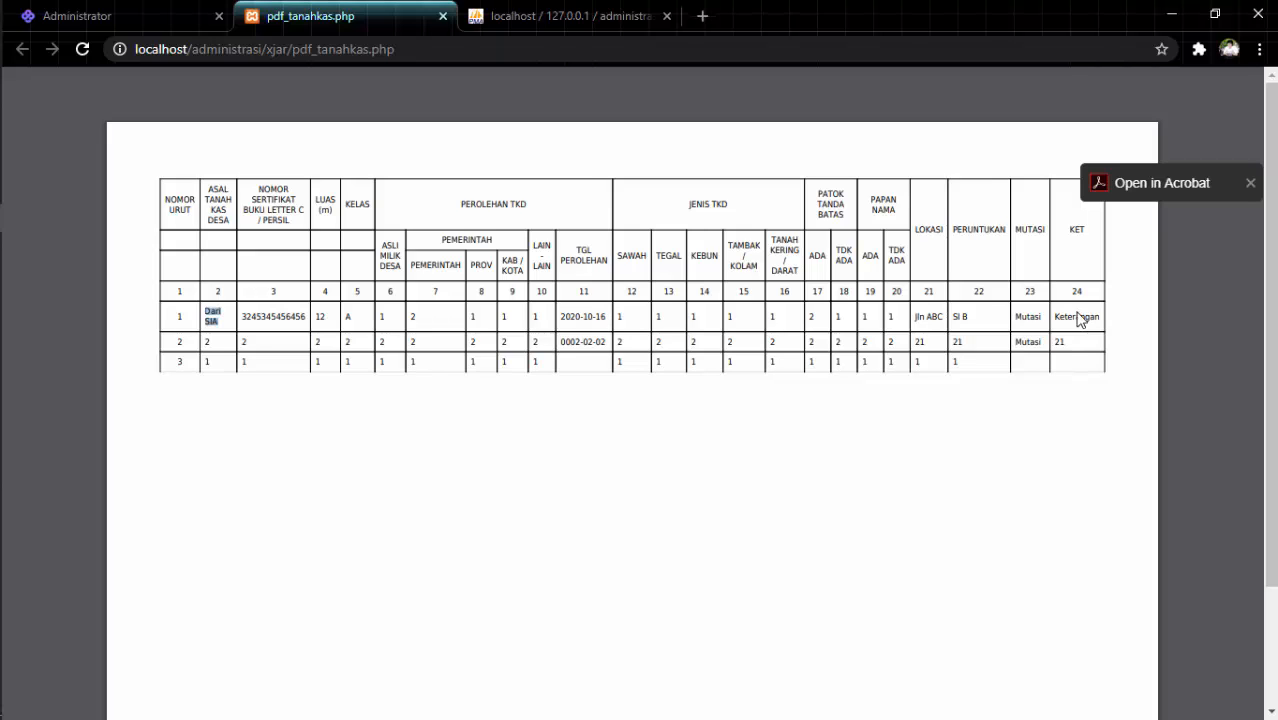
Close the pdf_tanahkas.php tab and view the Buku Tanah Kas Desa list full screen (F11).
left_click(443, 16)
key("F11")
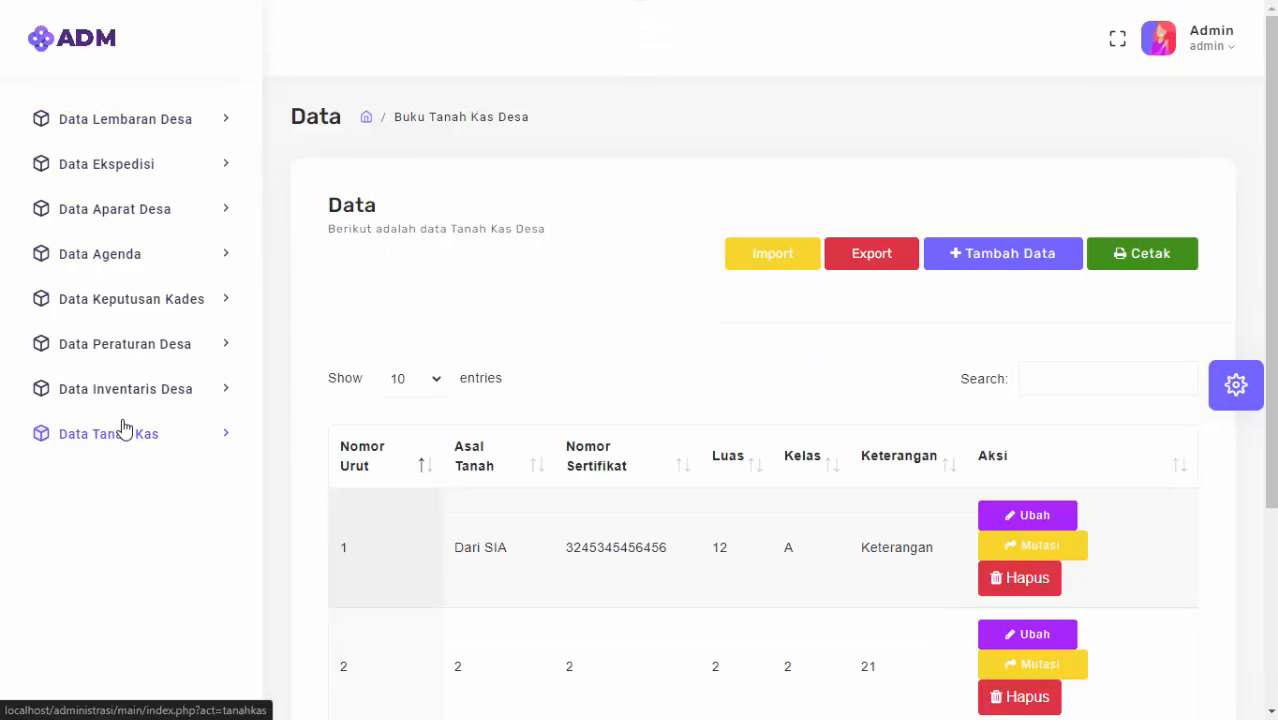
scroll(822, 485, "down", 3)
scroll(827, 476, "up", 3)
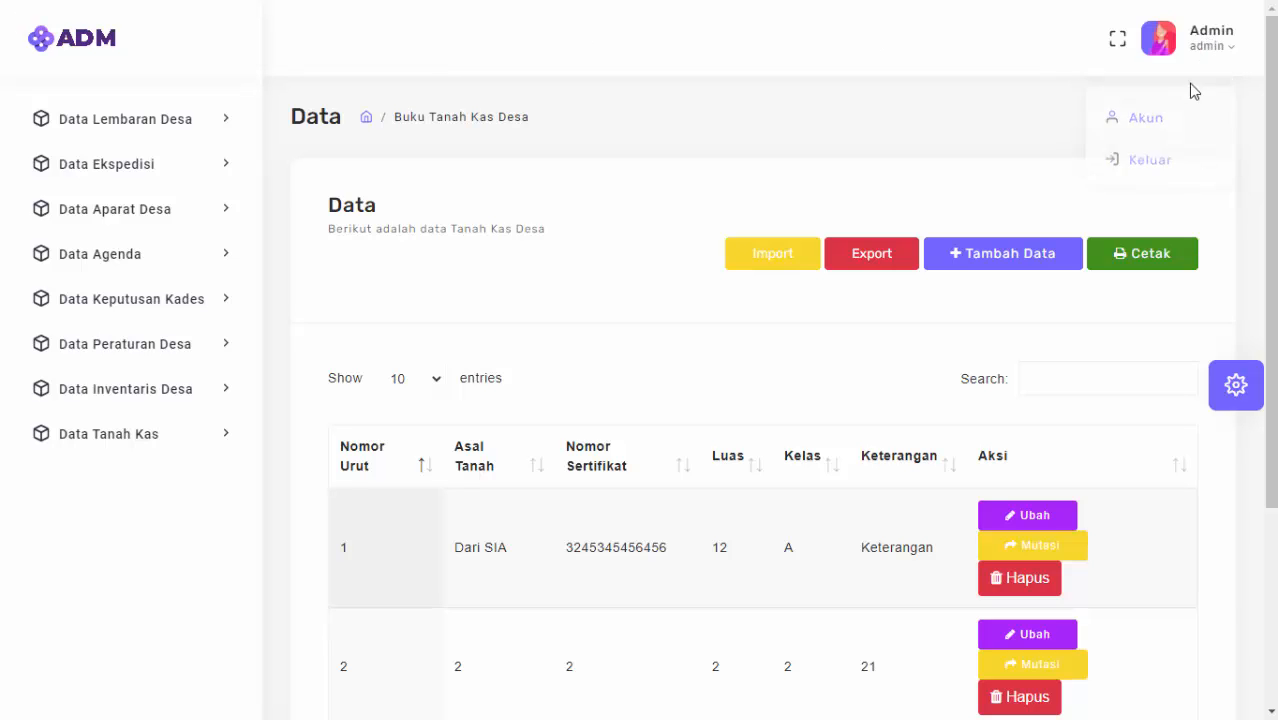
Open the Admin Akun page and step through Password Lama, Password Baru and Konfirmasi, leaving them empty.
left_click(1160, 117)
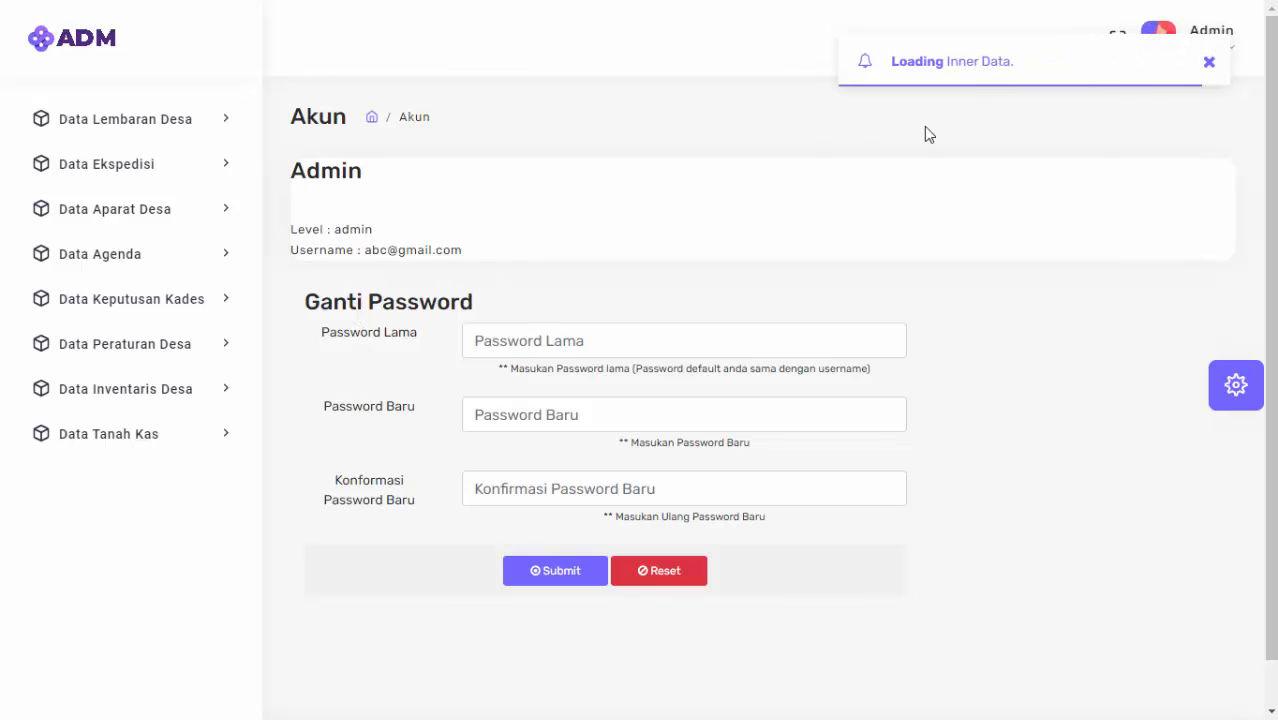
left_click(555, 341)
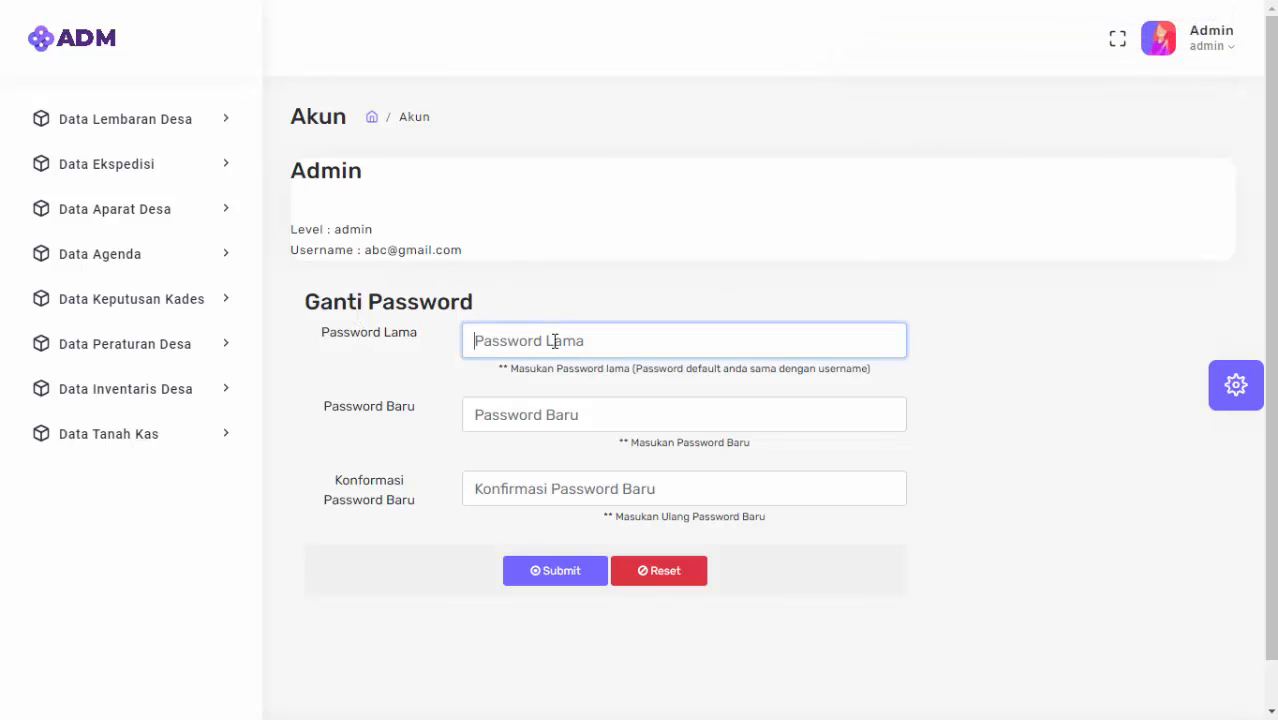
left_click(583, 417)
left_click(588, 485)
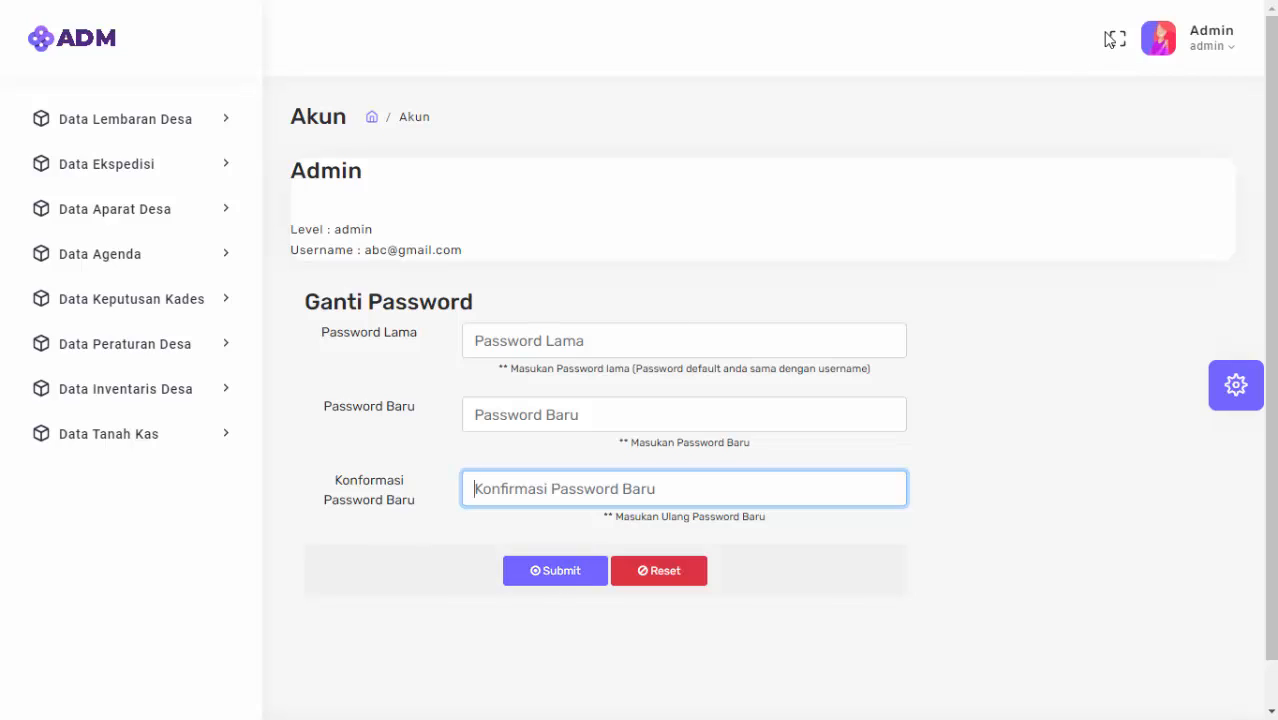
left_click(1215, 50)
left_click(818, 114)
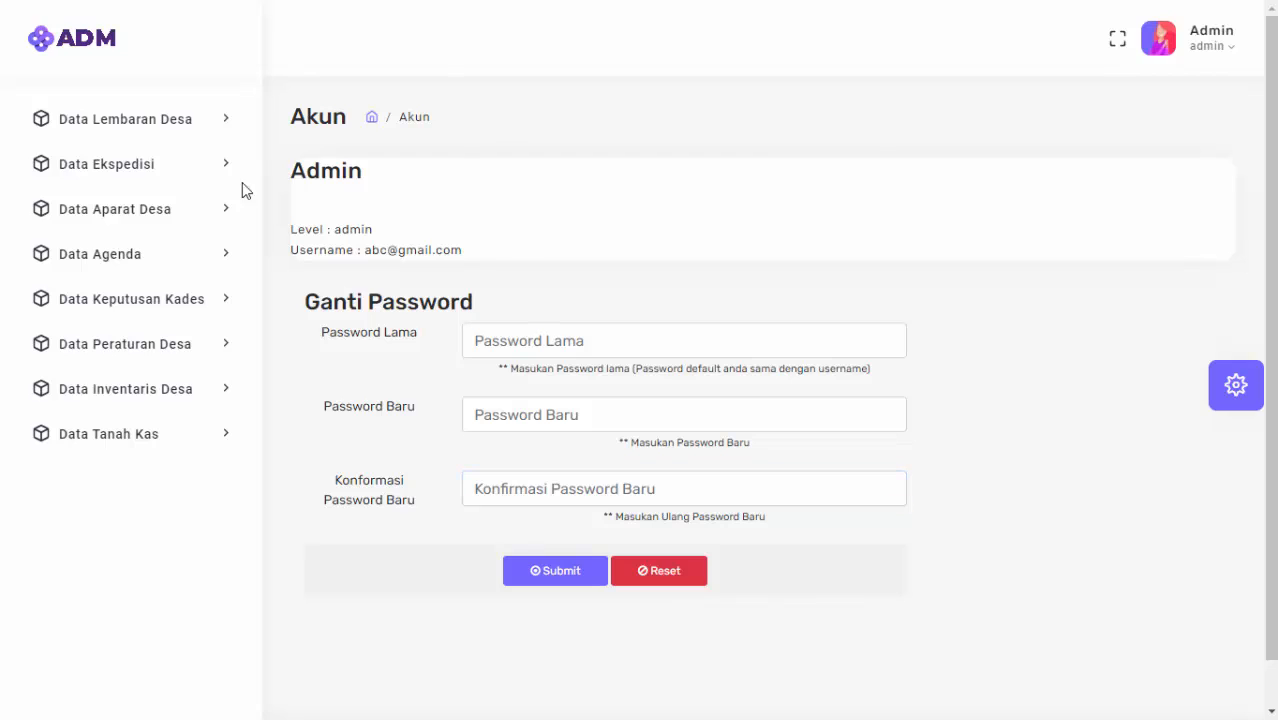
Return to the dashboard and try the RTL and Box layouts in the Customizer.
left_click(61, 50)
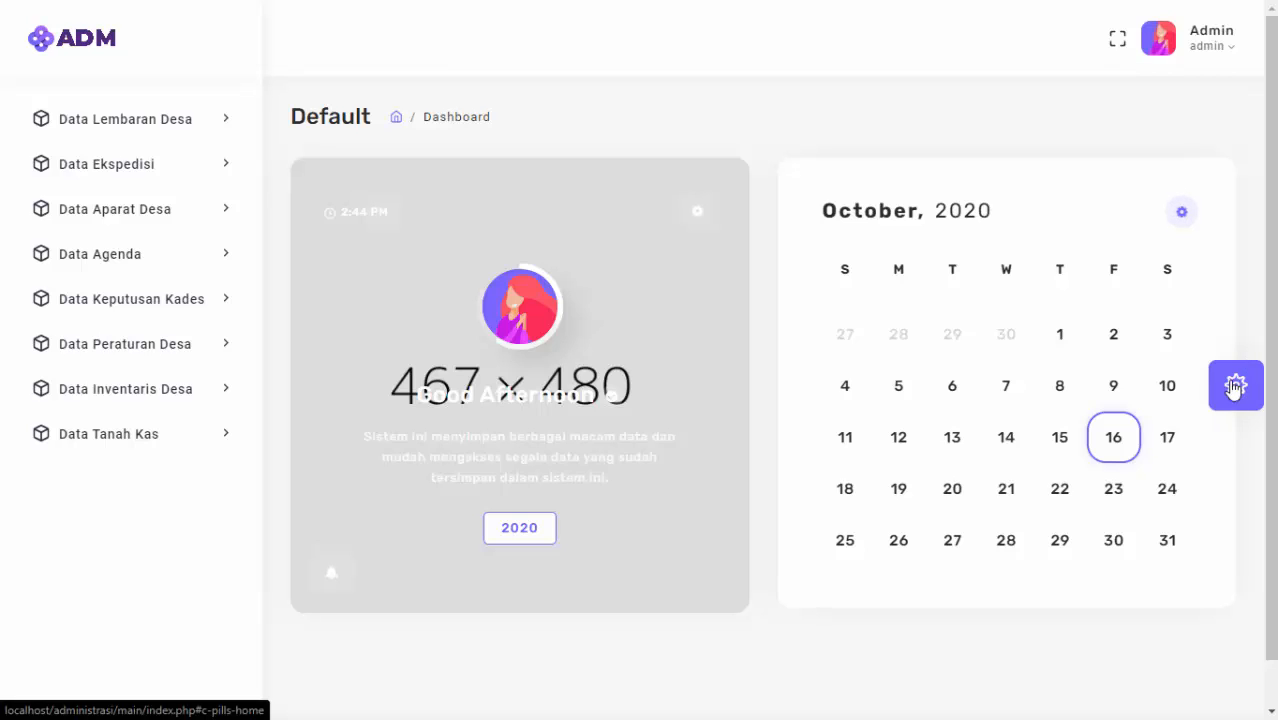
left_click(1234, 387)
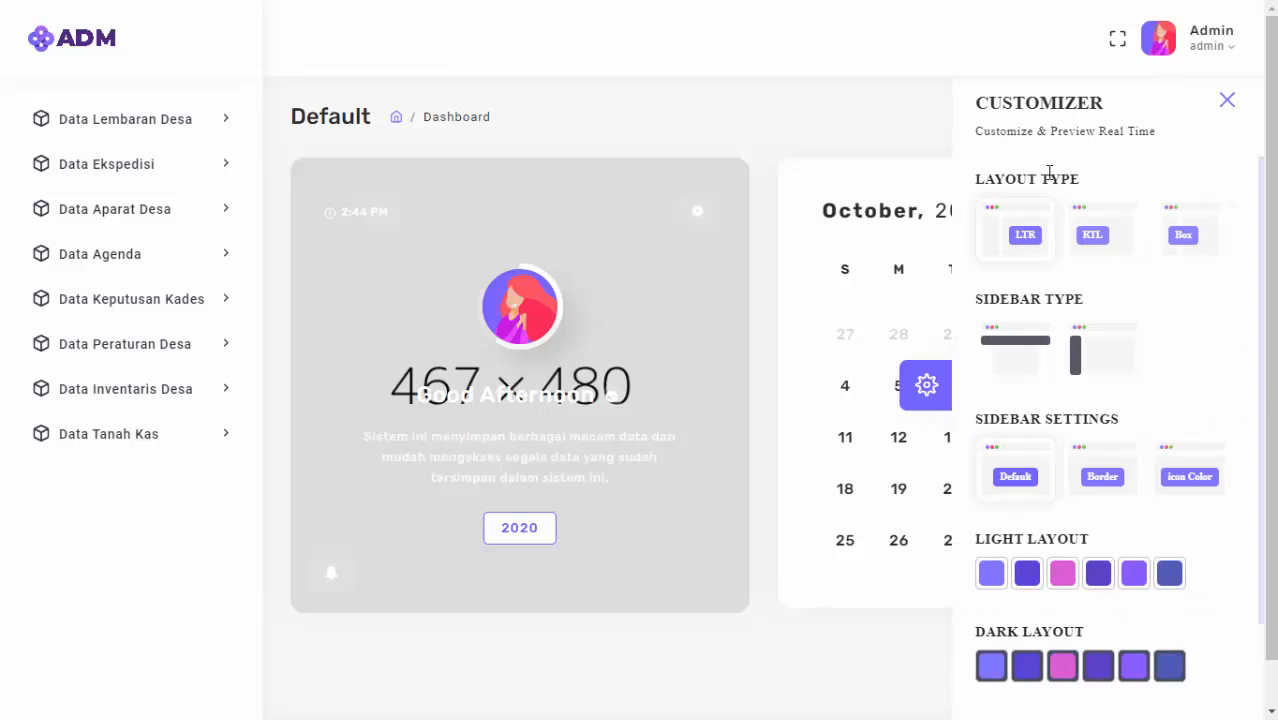
scroll(1028, 240, "down", 2)
scroll(1030, 240, "up", 2)
left_click(1078, 234)
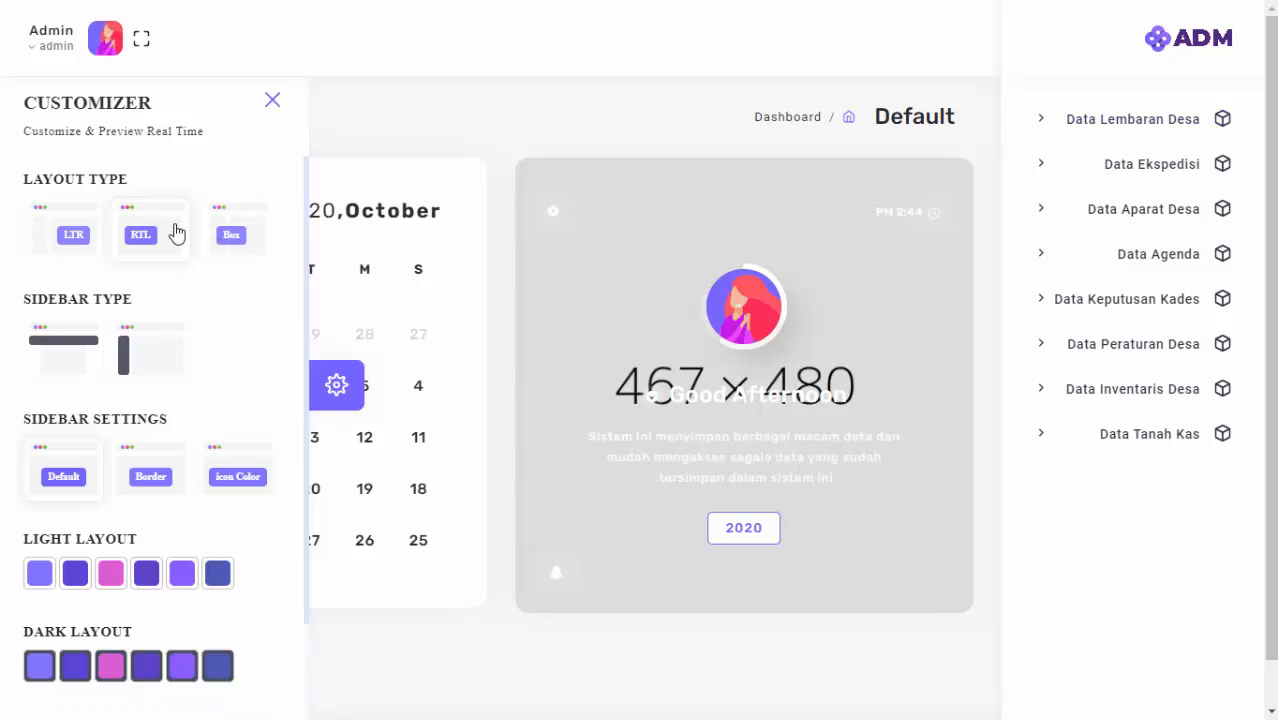
left_click(233, 240)
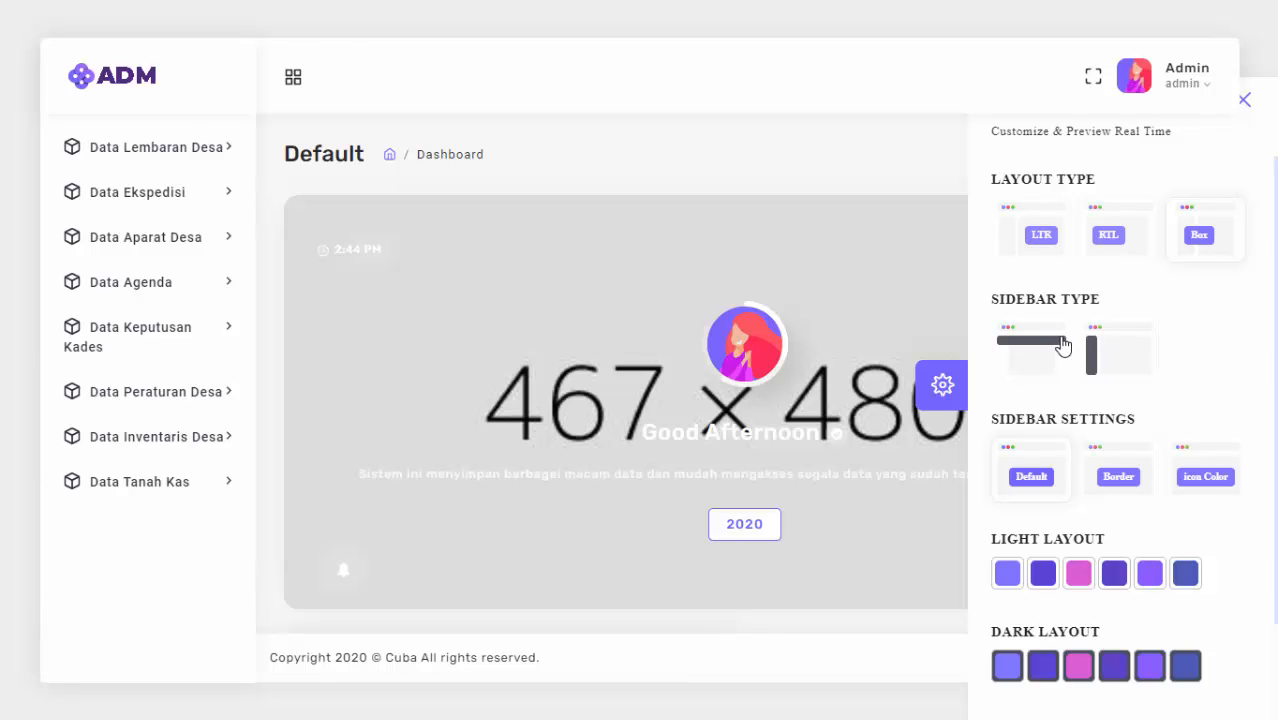
Switch the Sidebar Type to the horizontal top menu and scroll it to further items.
left_click(1063, 346)
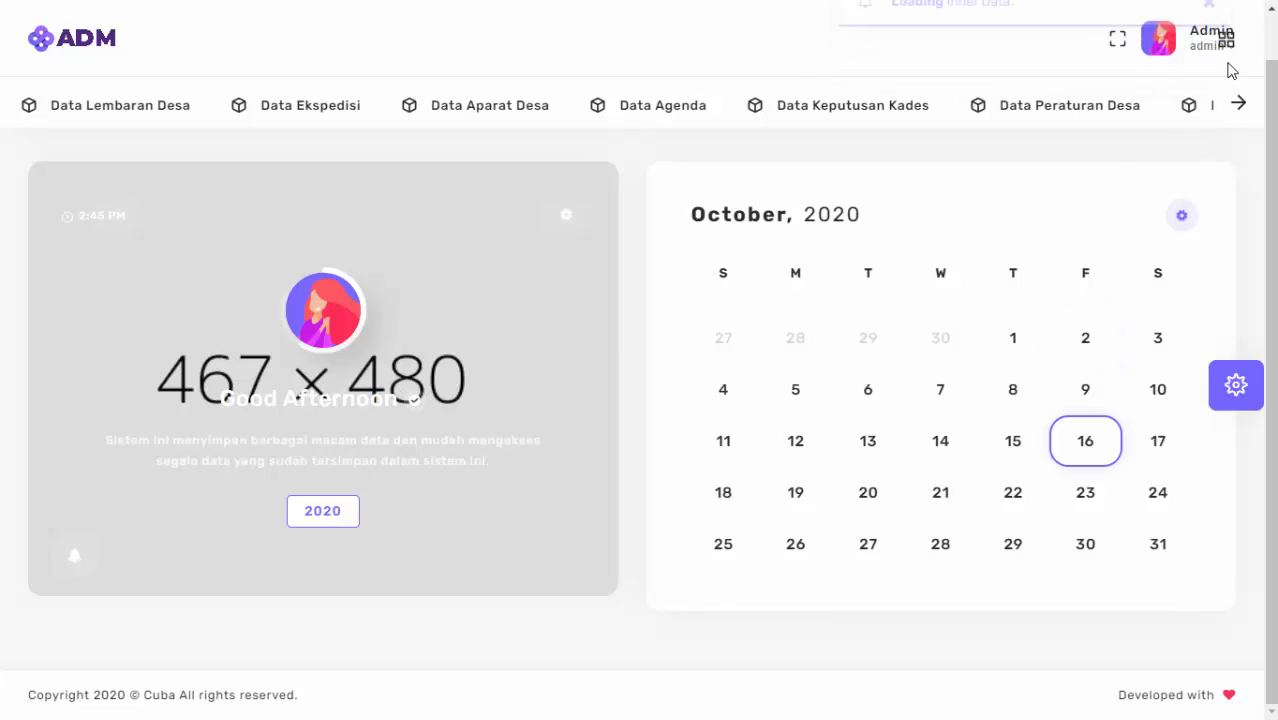
mouse_move(1222, 42)
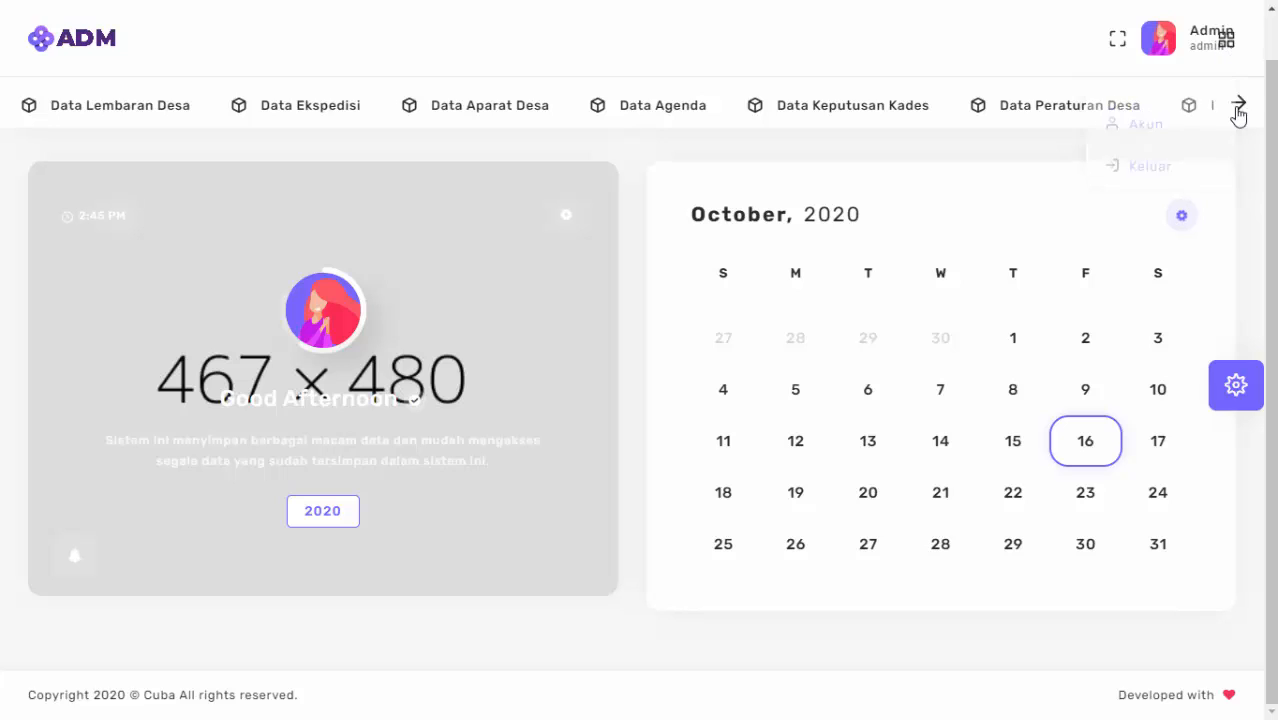
left_click(1237, 106)
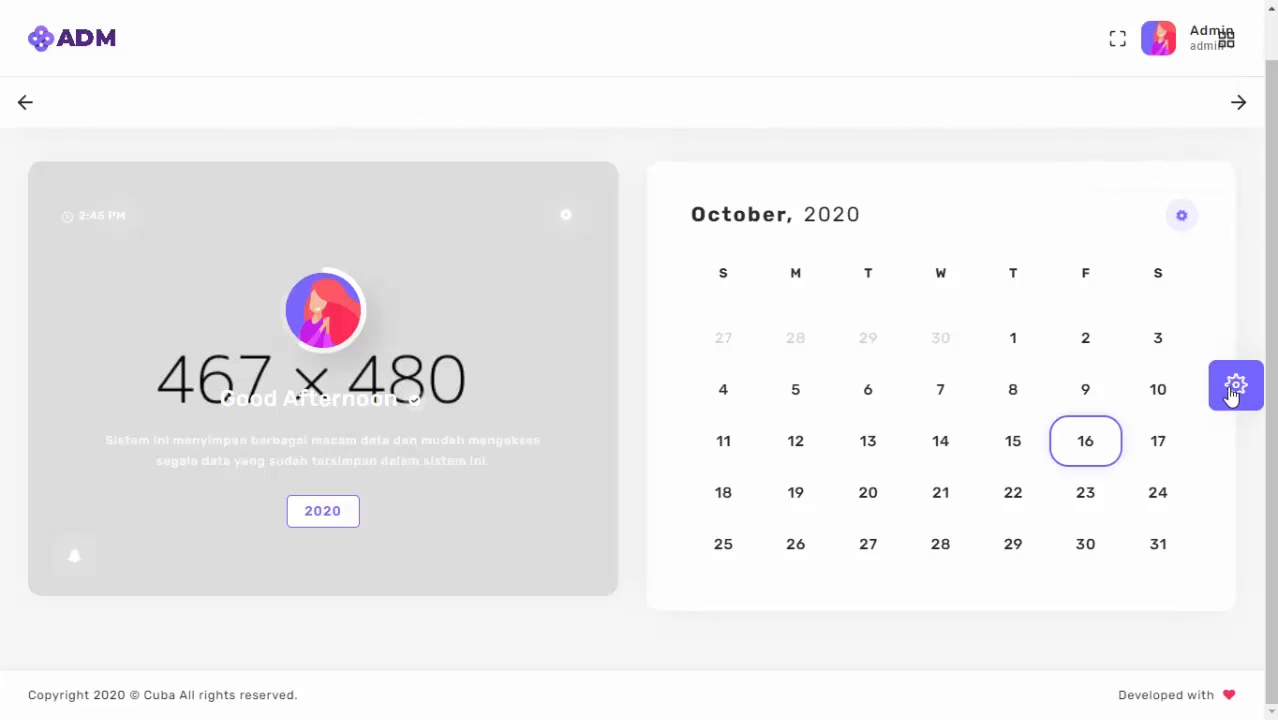
left_click(1233, 391)
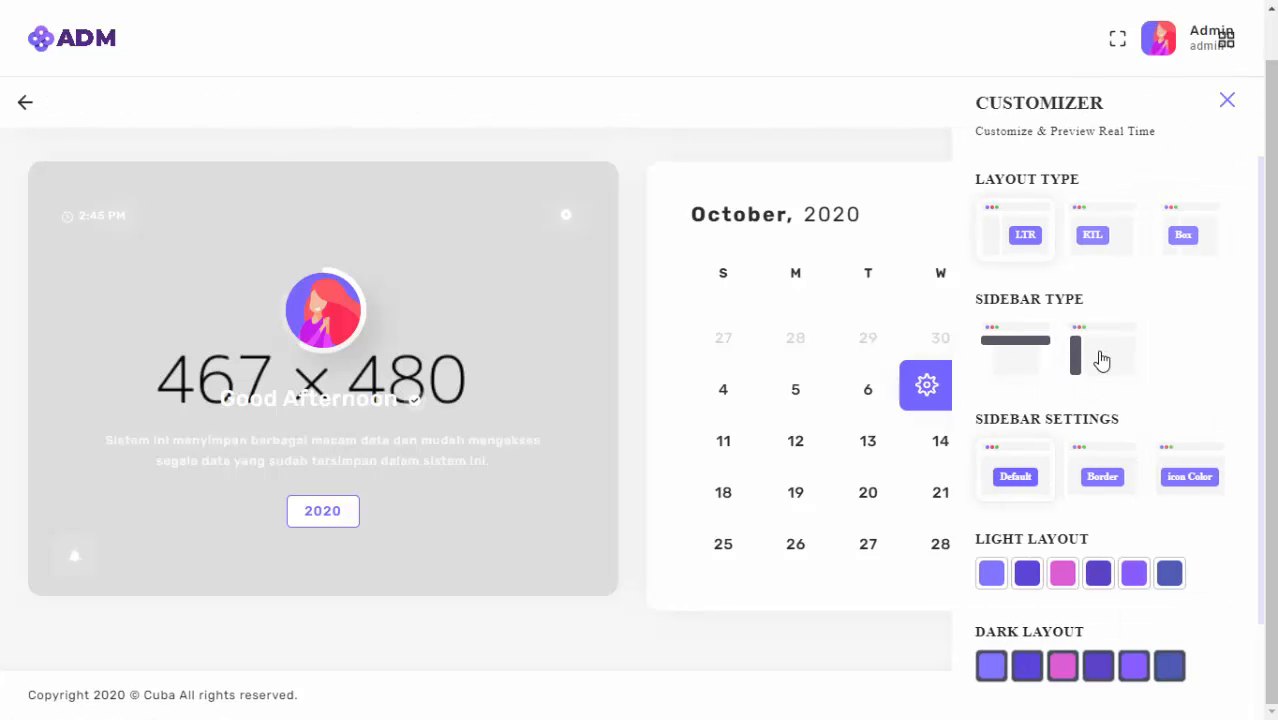
Restore the vertical sidebar and set the bordered sidebar style with icon Color.
left_click(1101, 360)
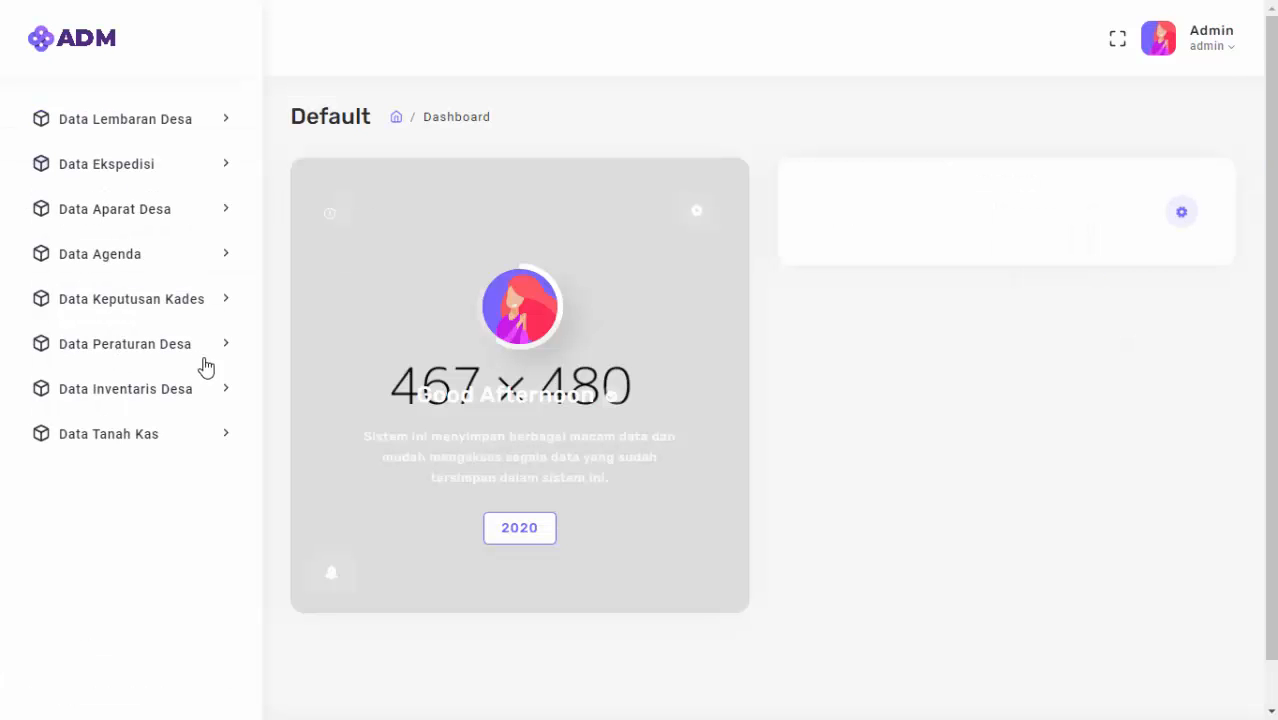
left_click(1240, 386)
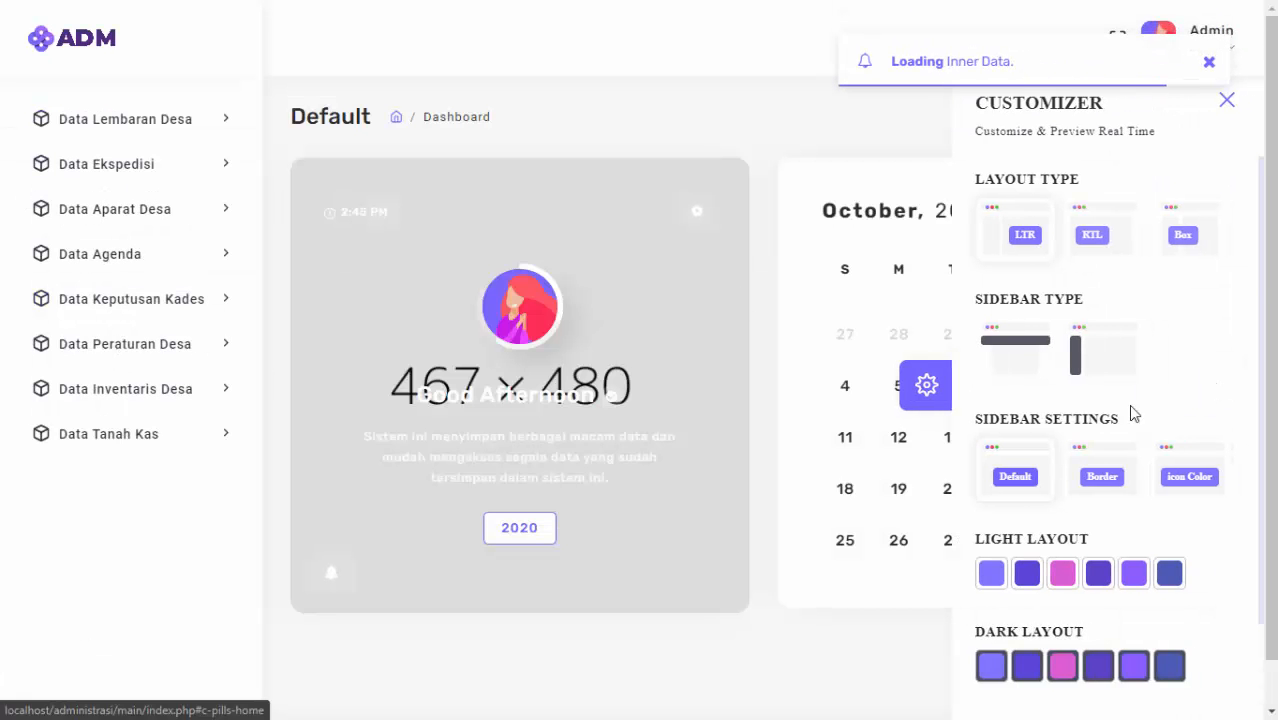
scroll(1016, 484, "down", 1)
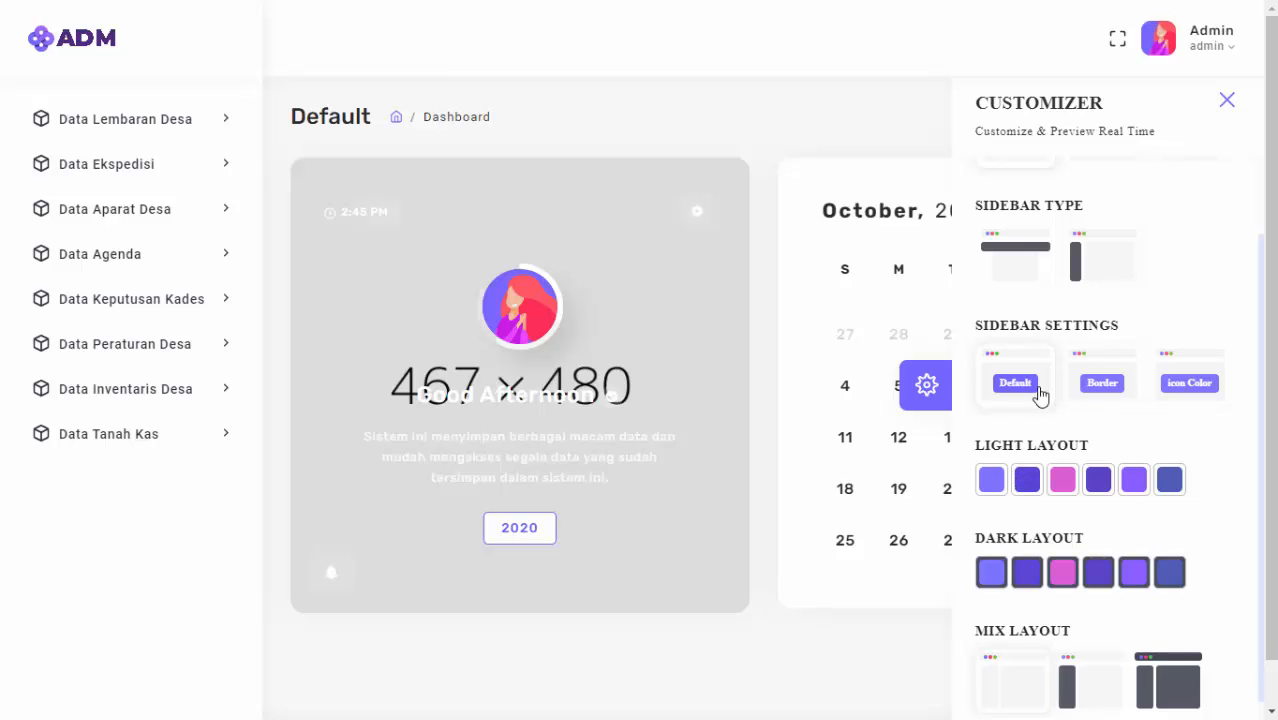
left_click(1087, 388)
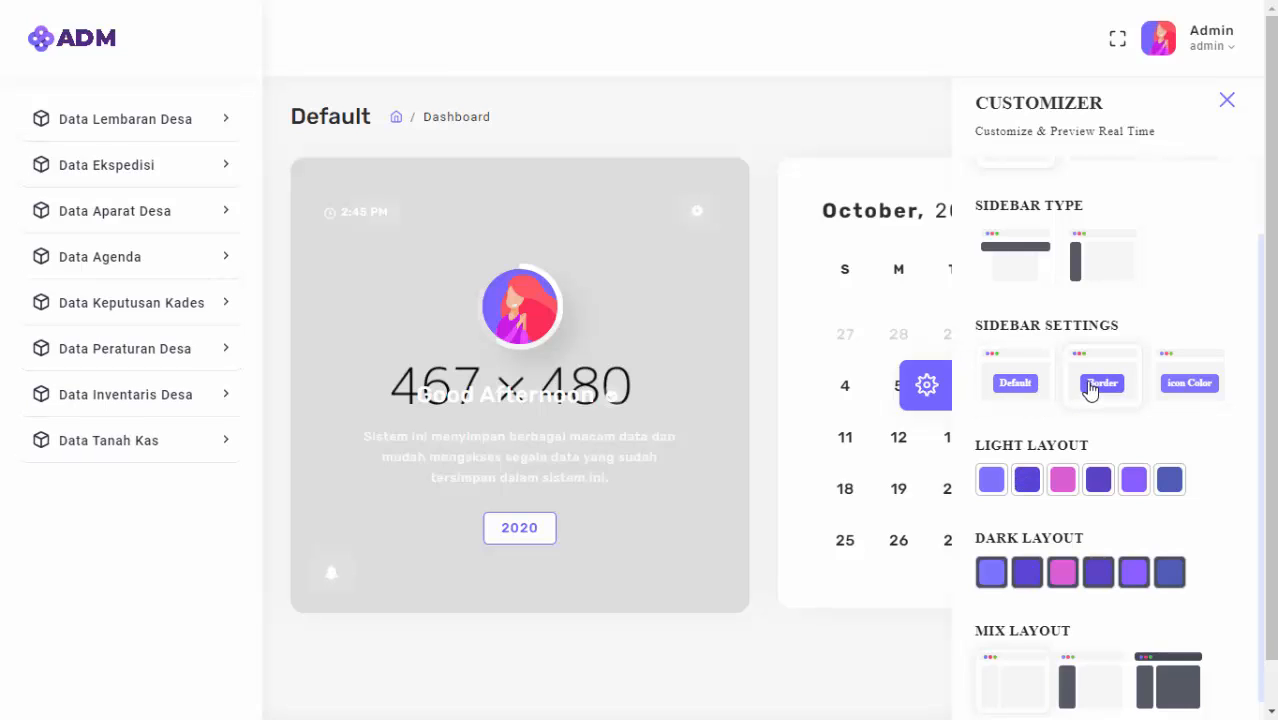
left_click(1185, 388)
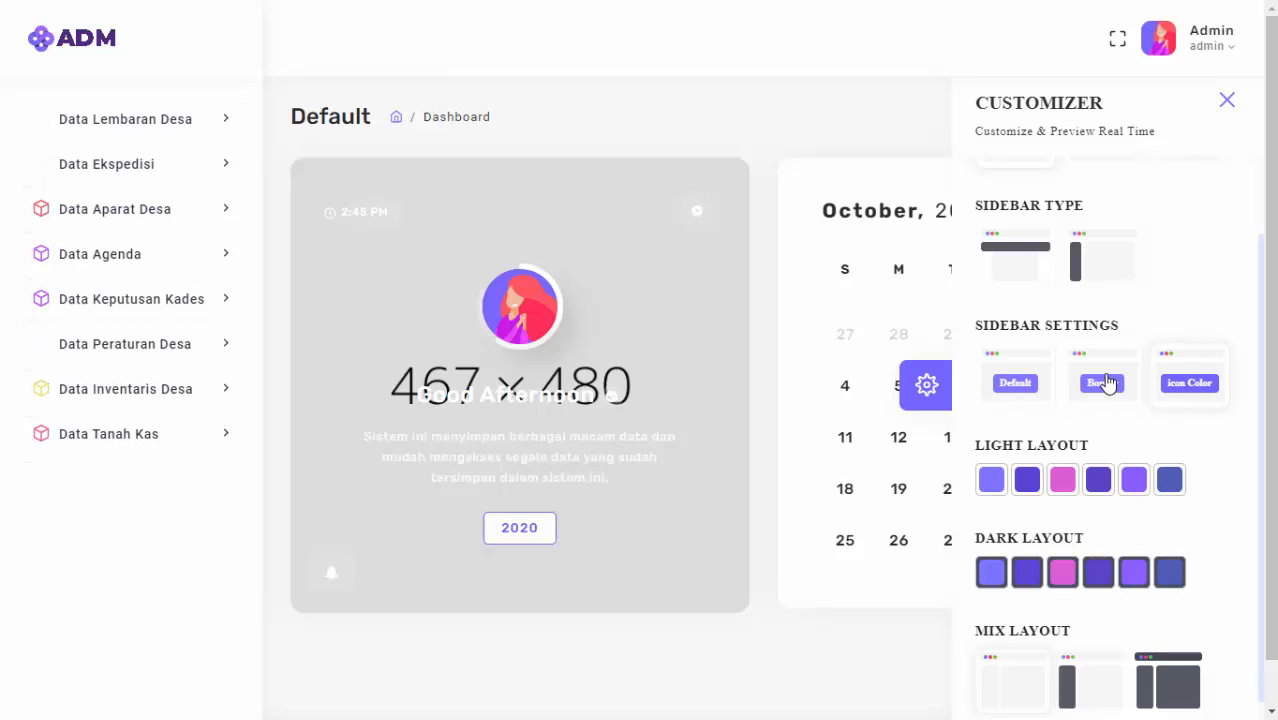
left_click(1104, 382)
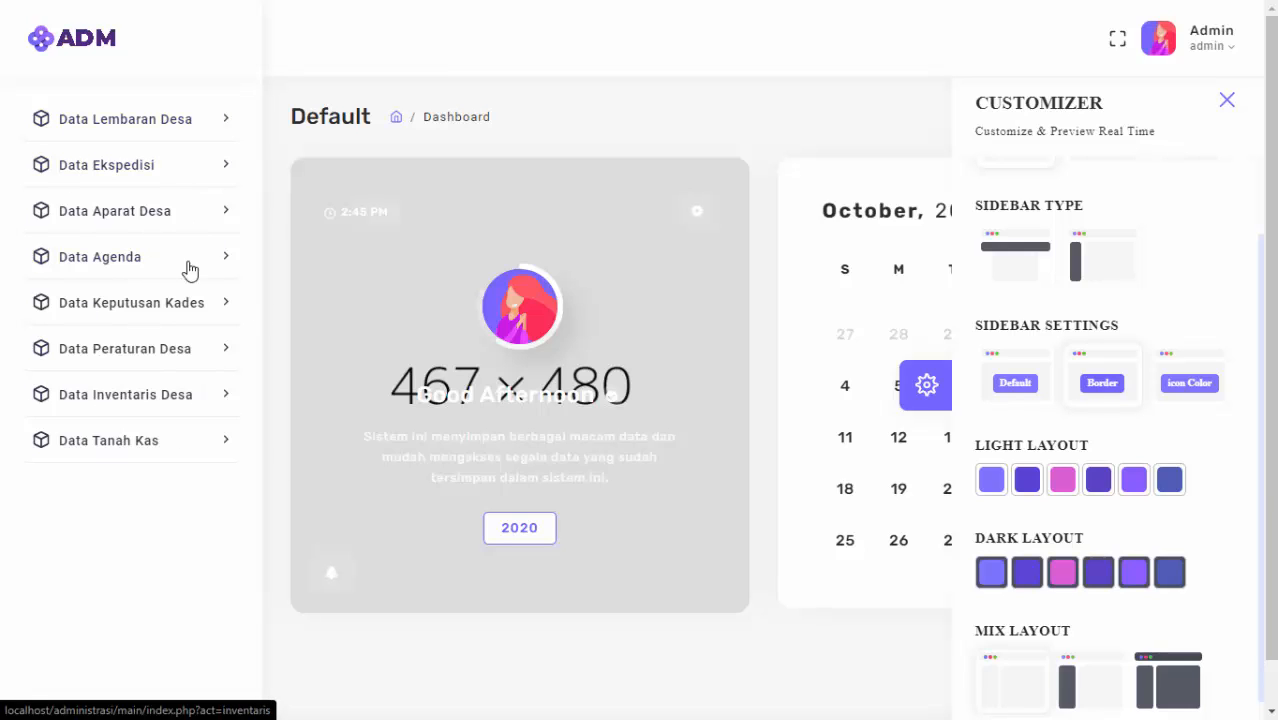
left_click(1018, 384)
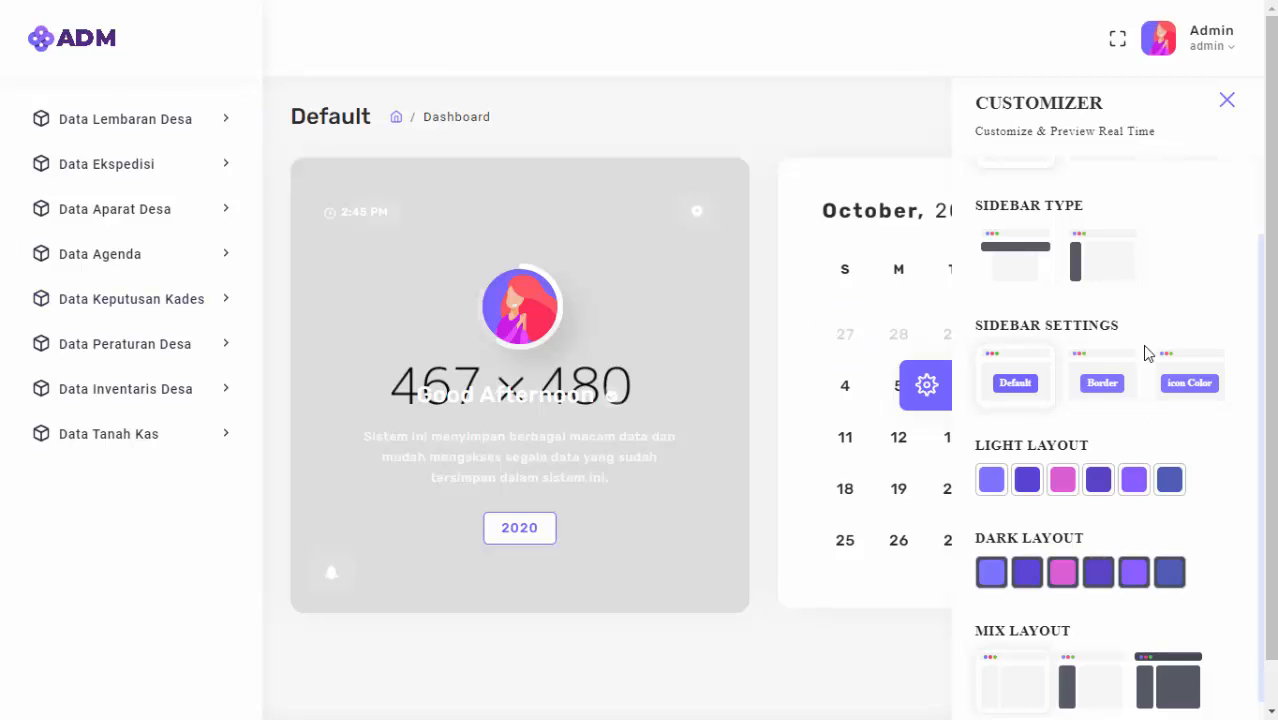
left_click(1104, 386)
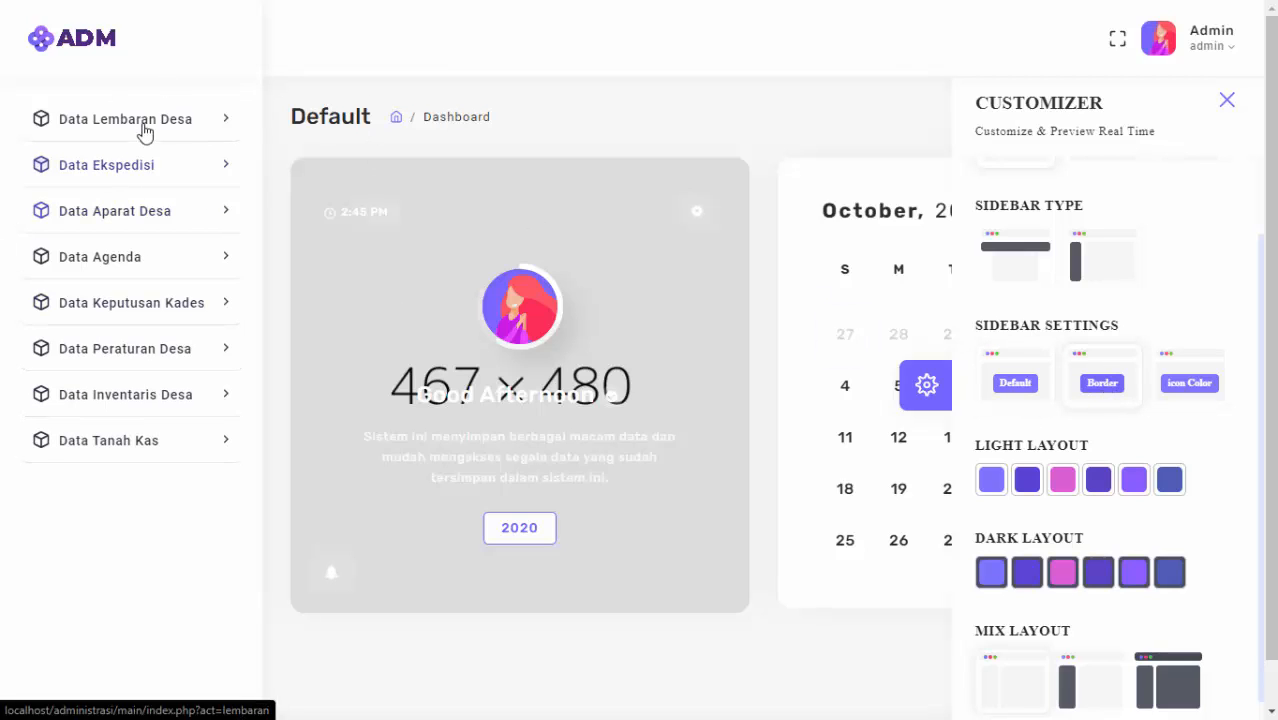
left_click(1208, 391)
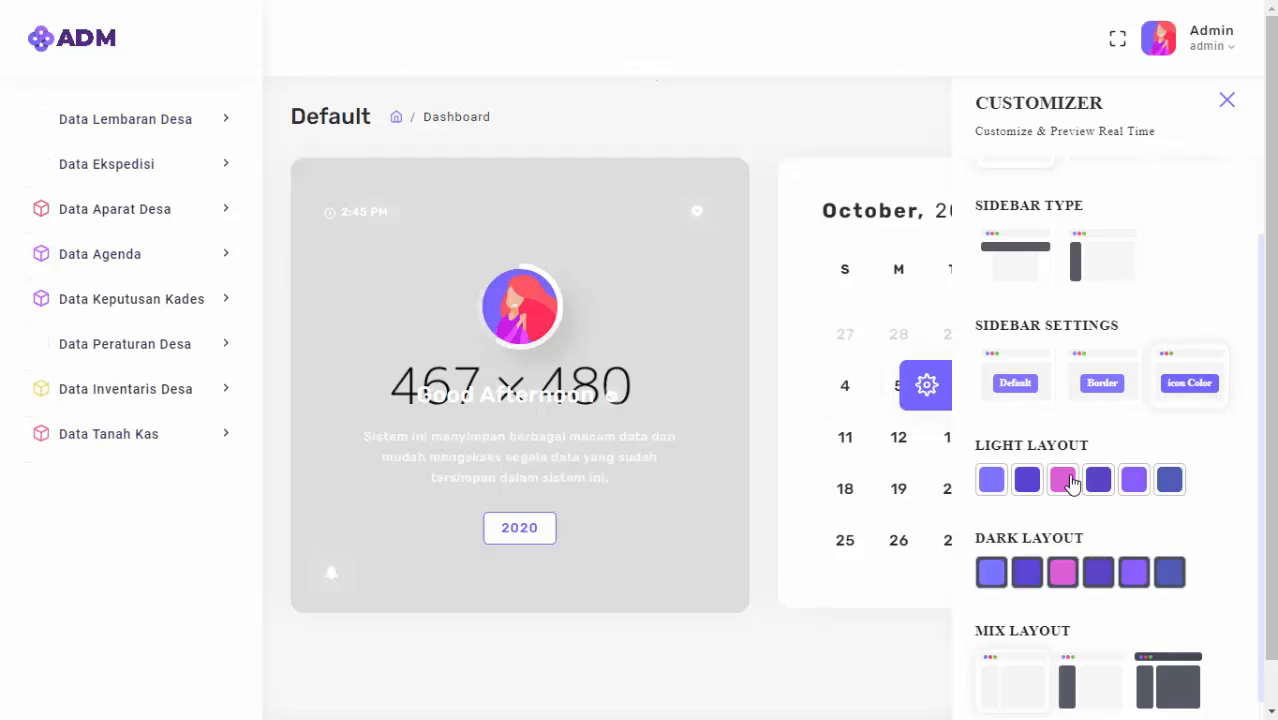
Apply the pink swatch under Light Layout as the colour scheme.
scroll(1010, 483, "down", 1)
left_click(998, 471)
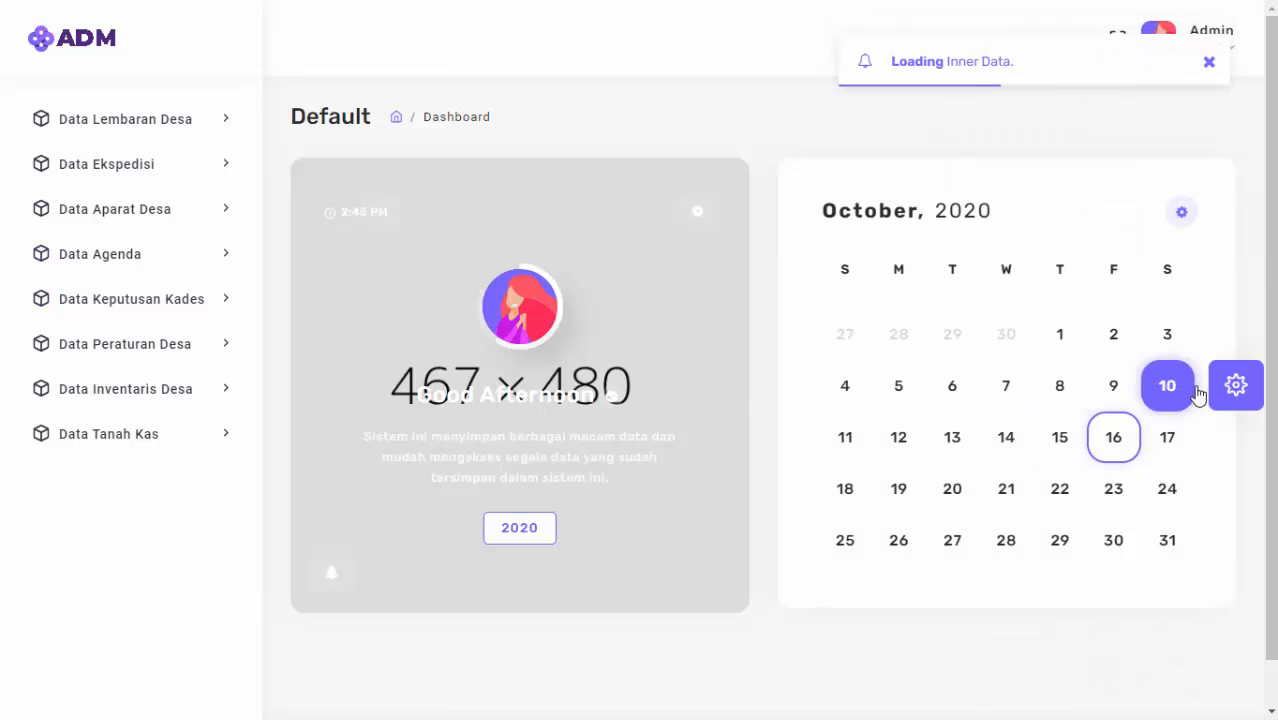
left_click(1232, 388)
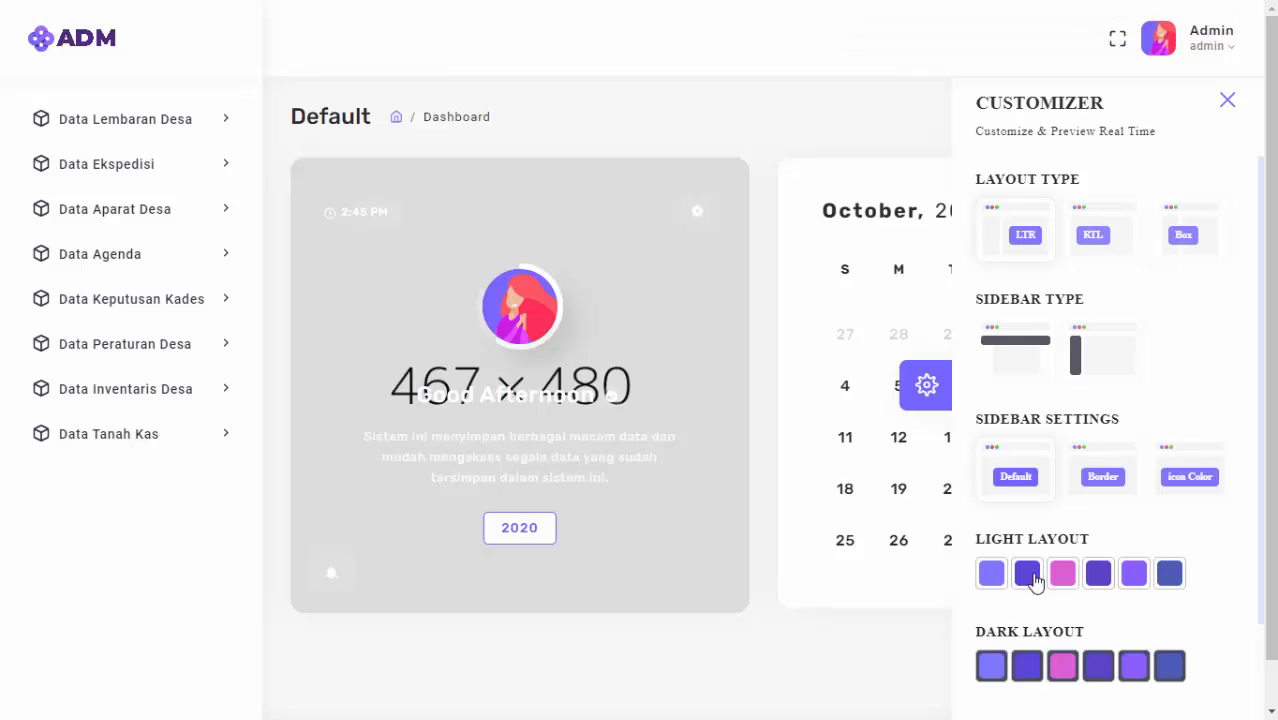
left_click(1071, 578)
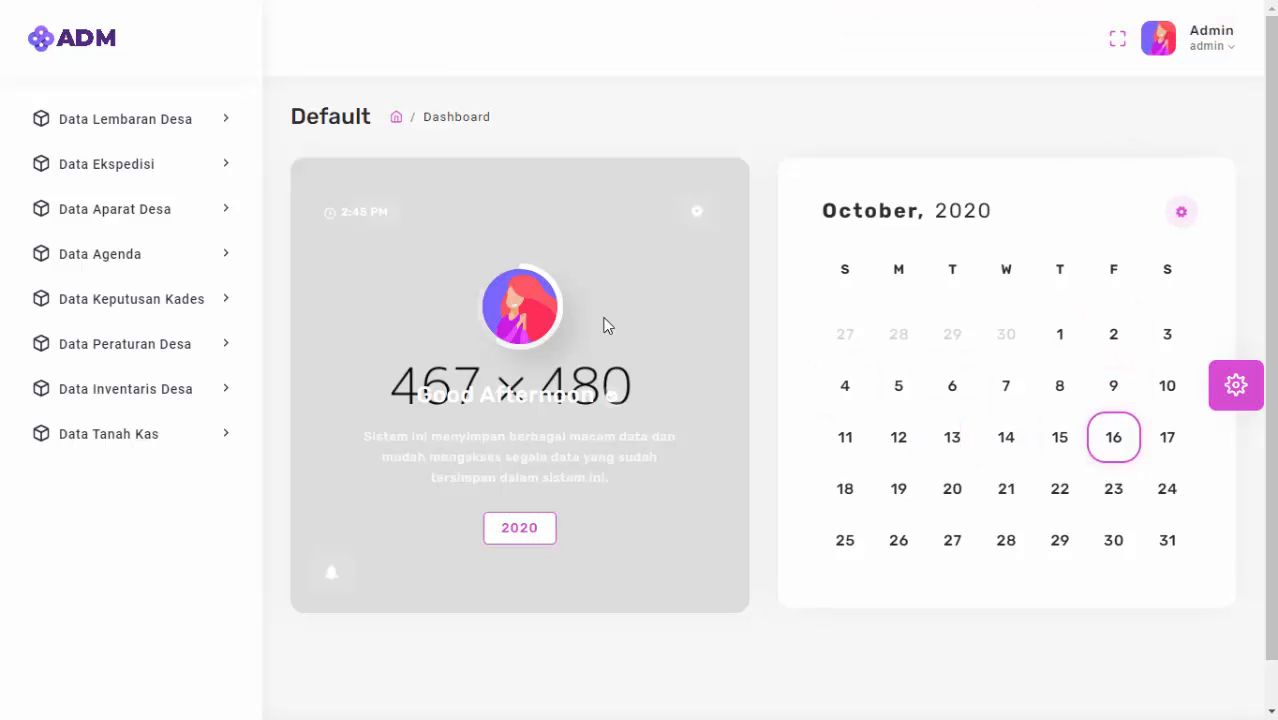
Open the Buku Aparat Desa page and try the purple light, then dark theme.
left_click(120, 208)
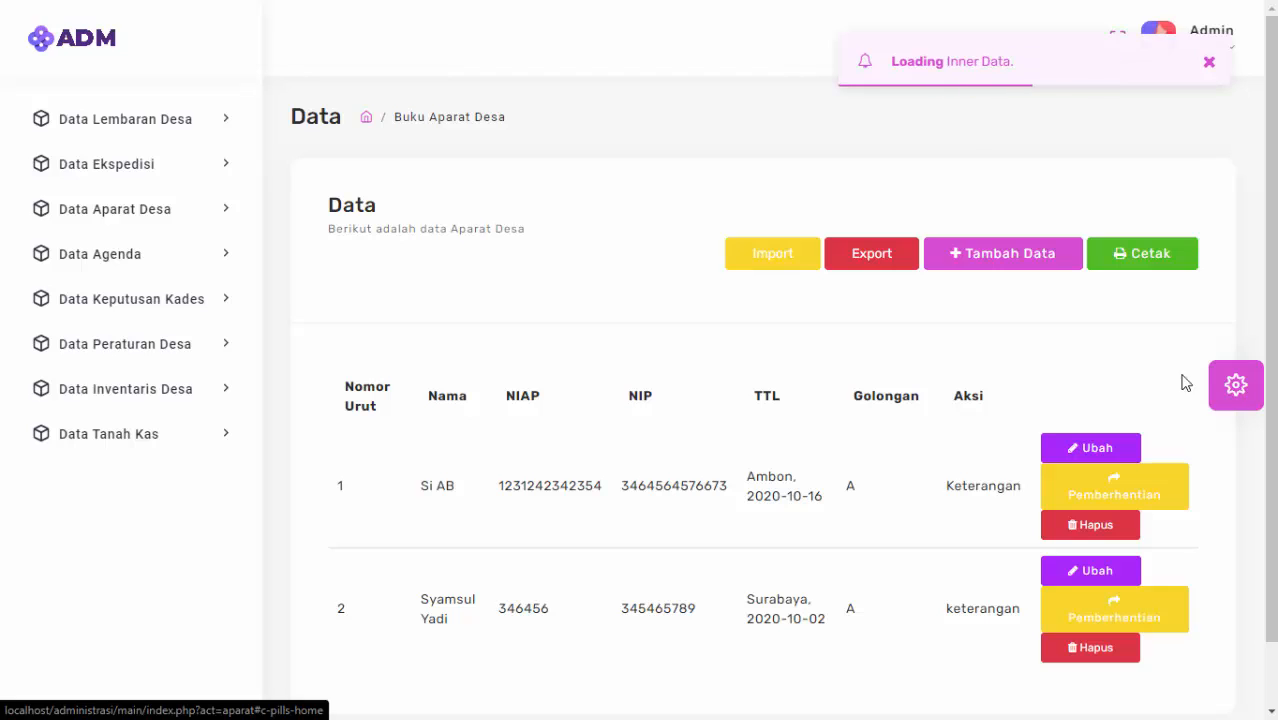
left_click(1238, 387)
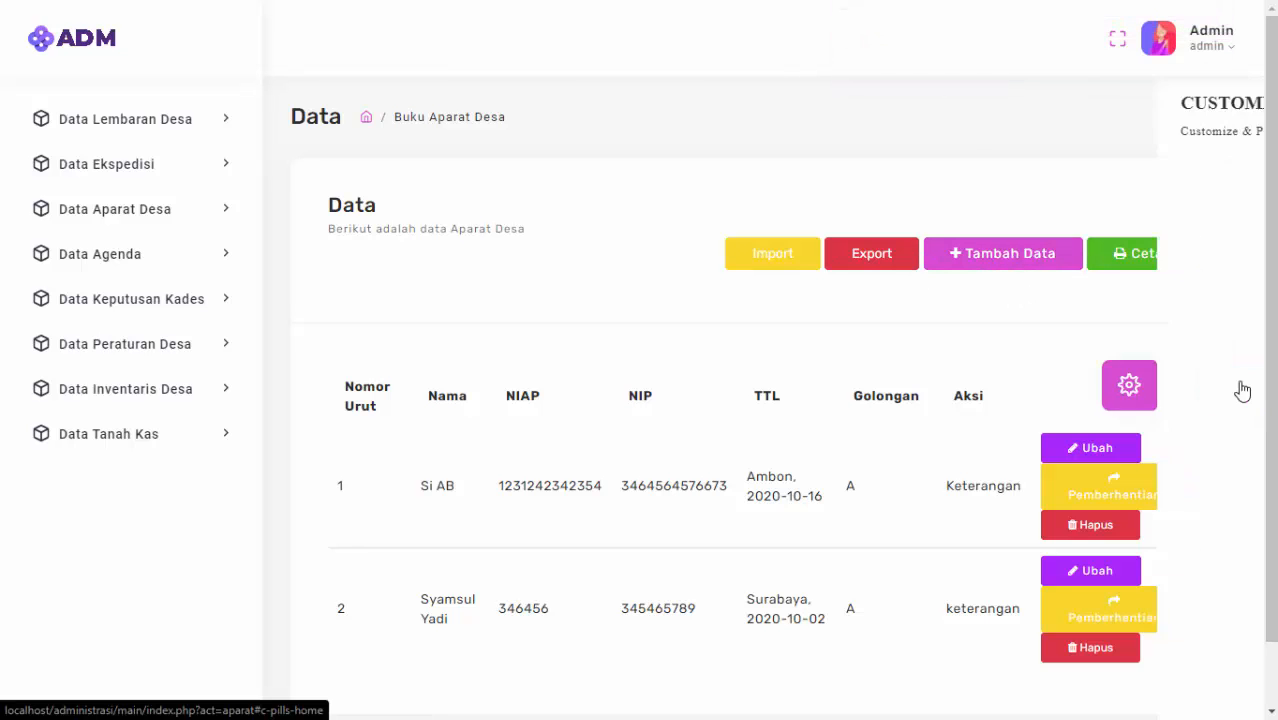
scroll(1060, 505, "down", 1)
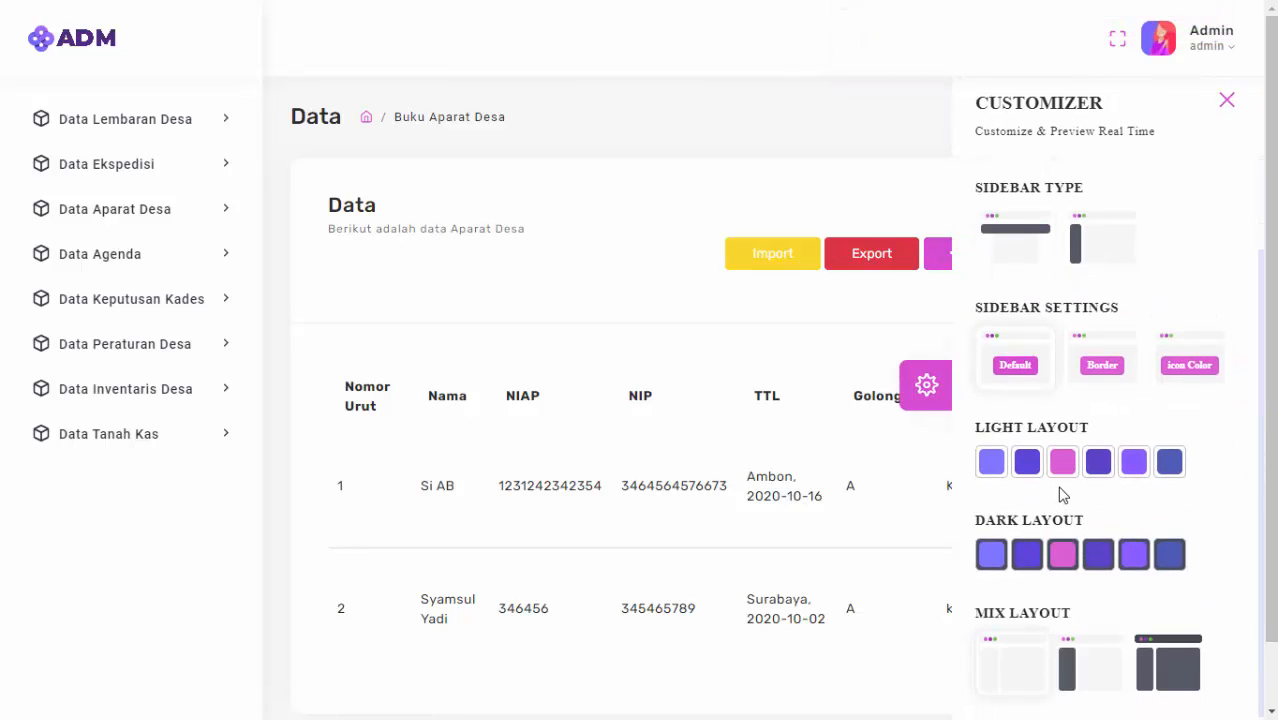
left_click(993, 464)
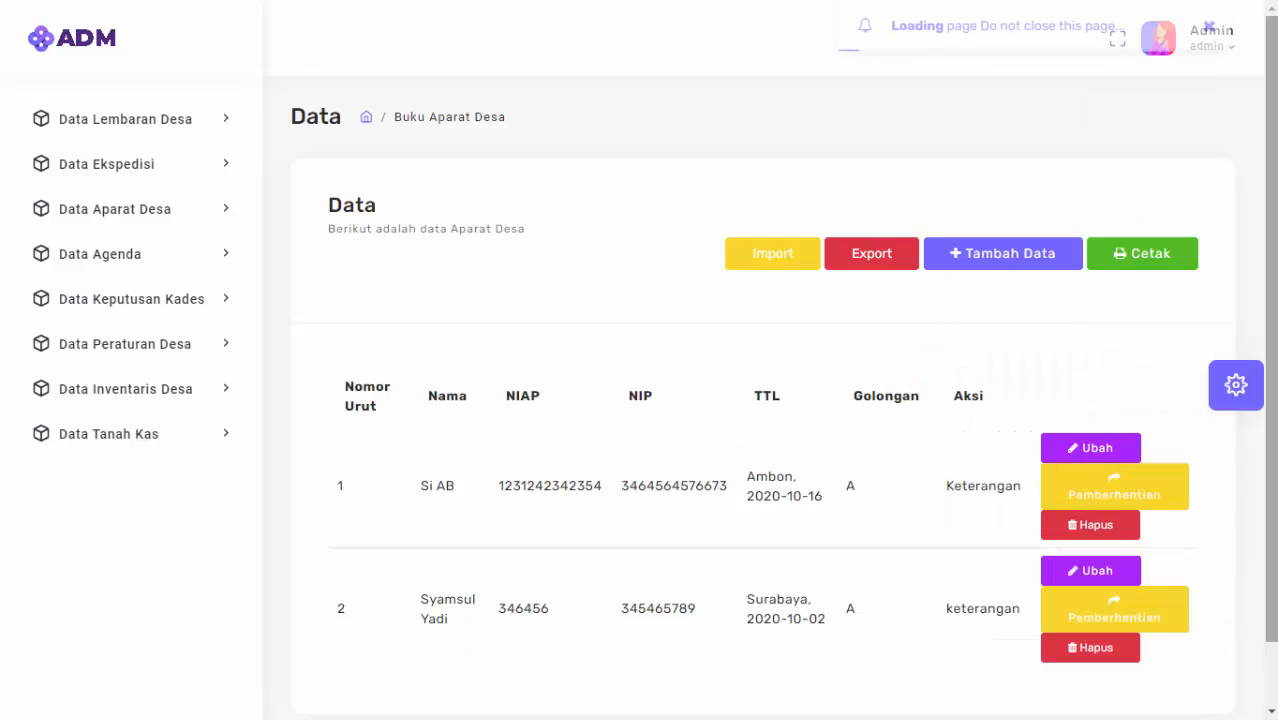
scroll(1067, 528, "down", 1)
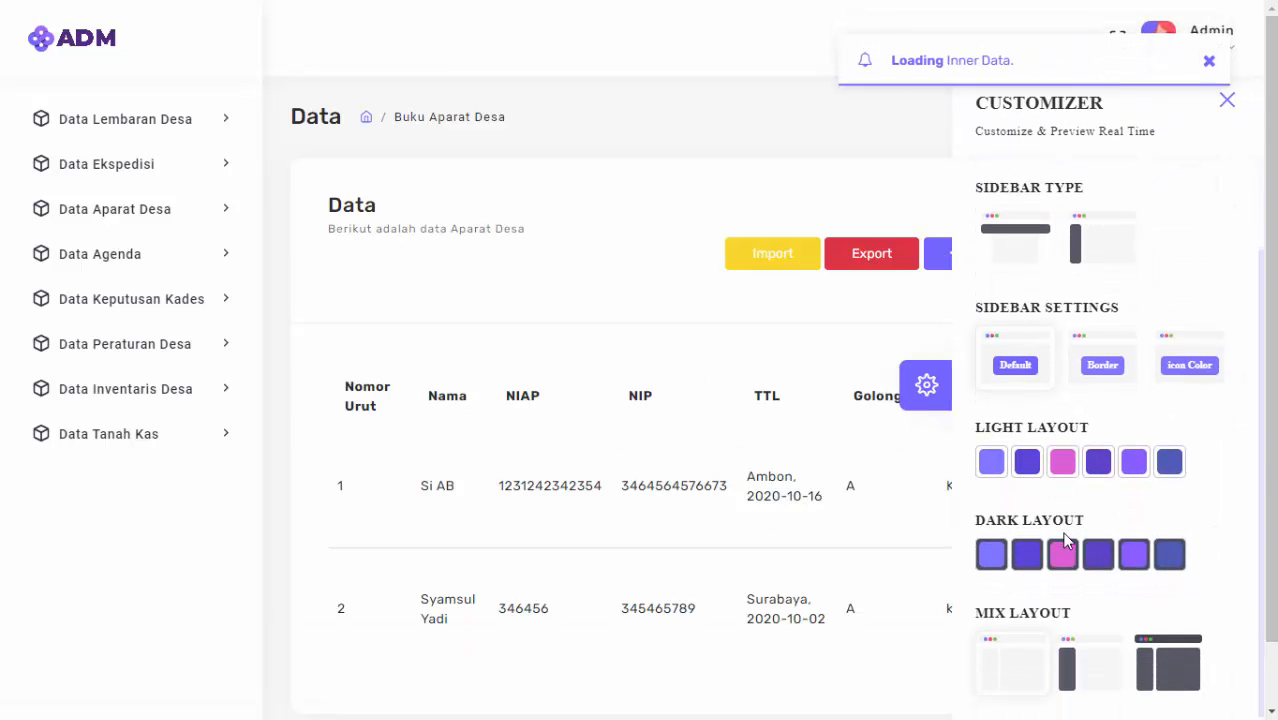
left_click(1002, 561)
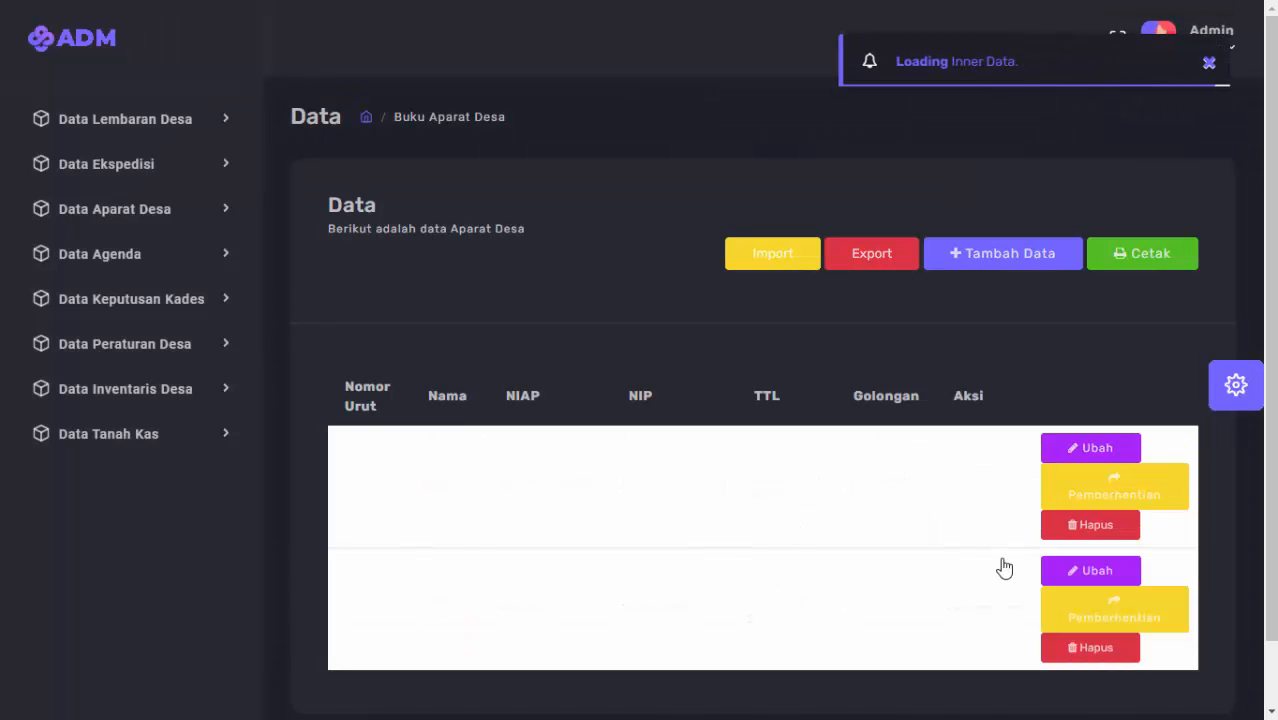
Revert to light, then apply the third, fully dark Mix Layout option.
left_click(1236, 385)
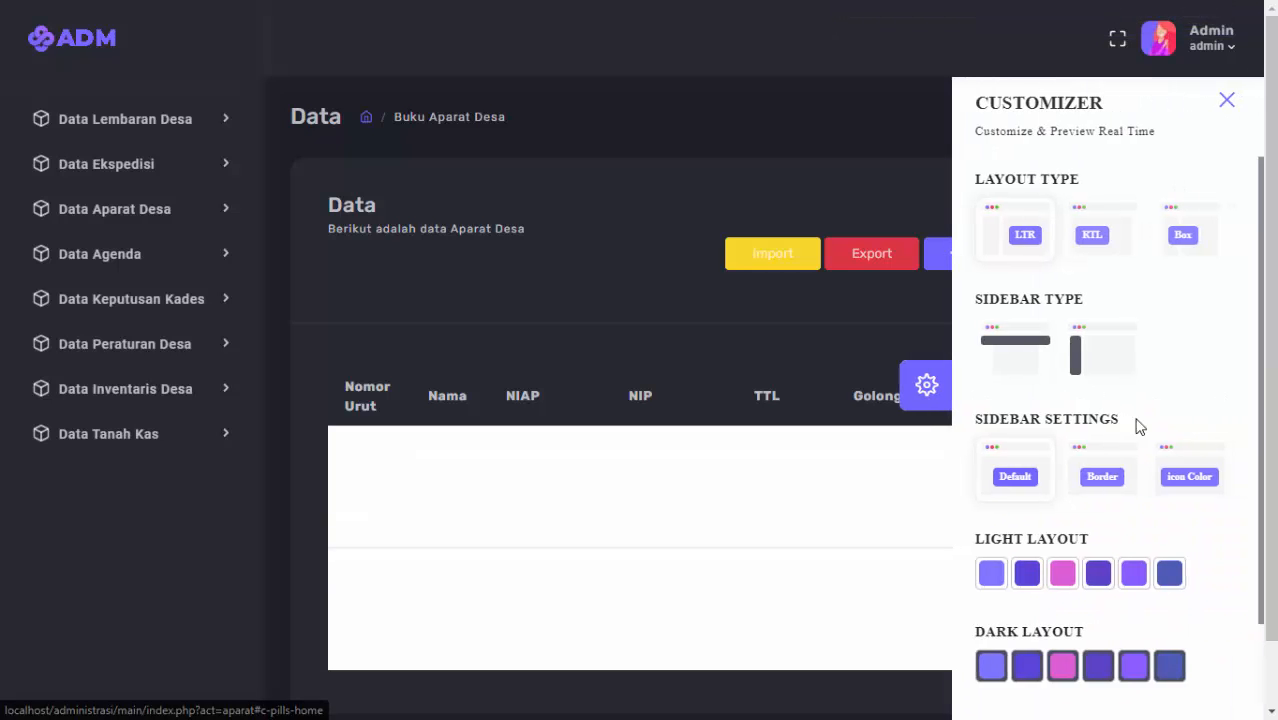
left_click(991, 573)
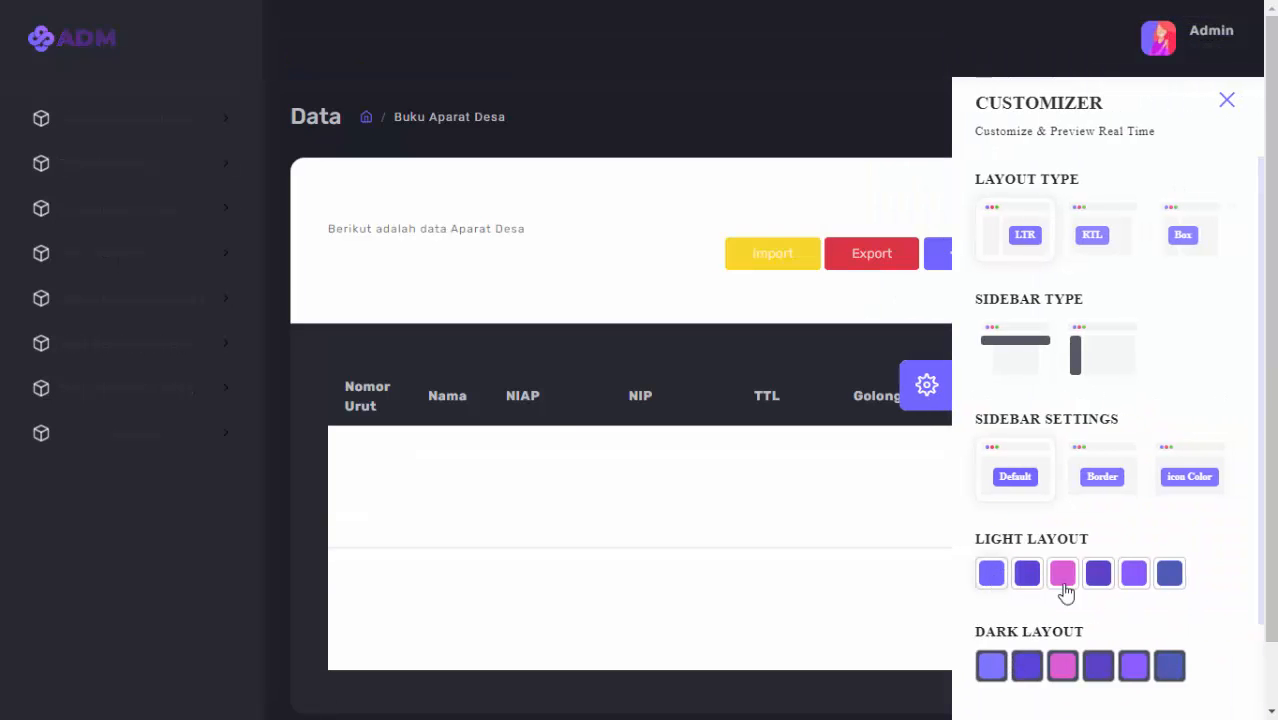
scroll(1250, 430, "down", 1)
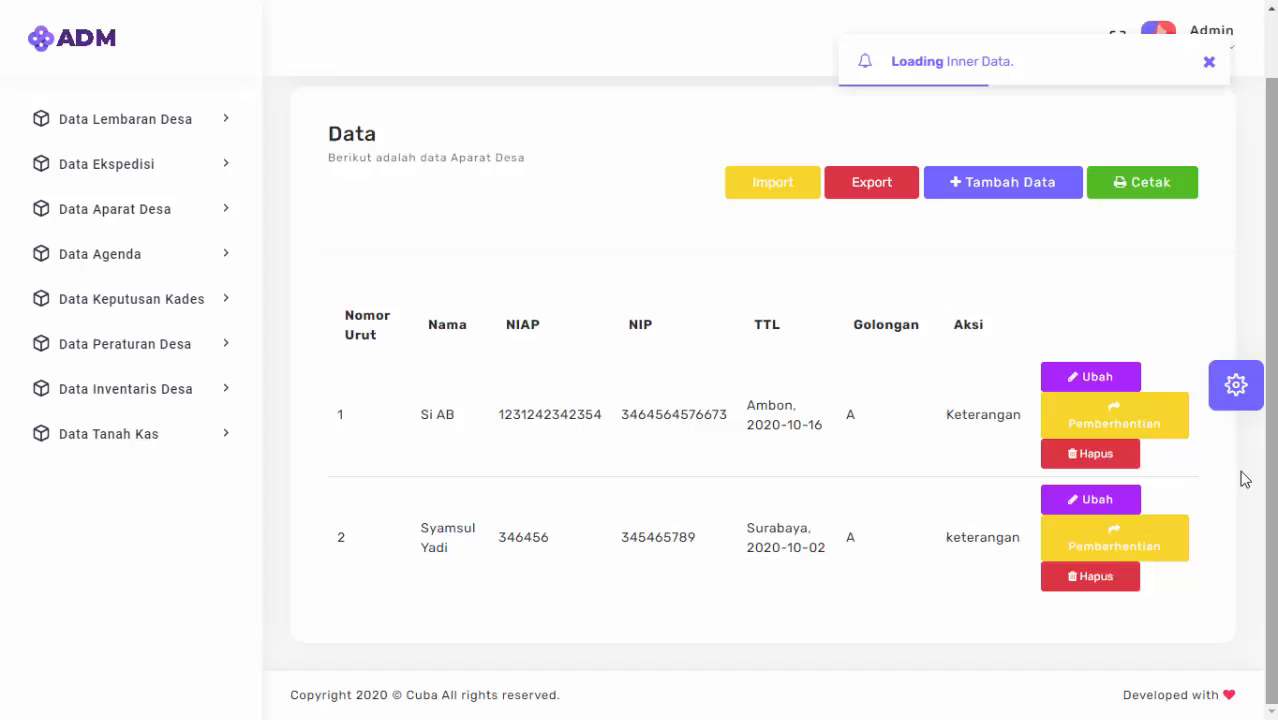
left_click(1240, 390)
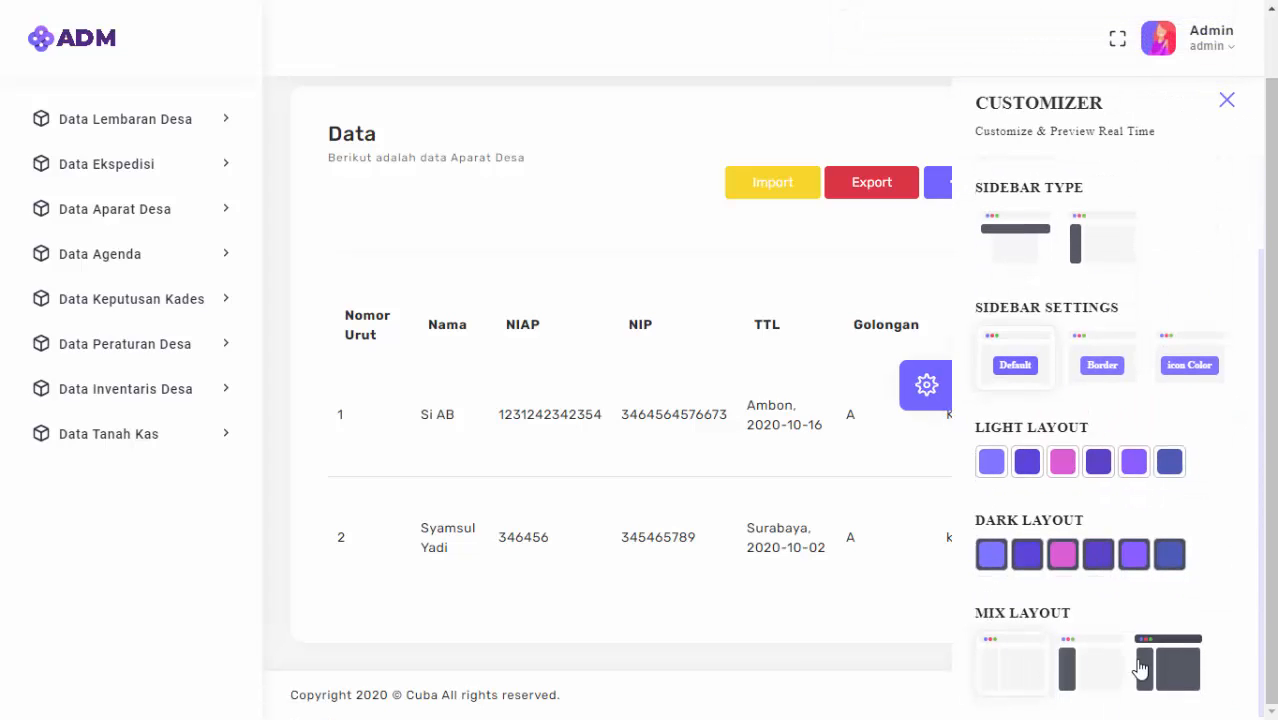
left_click(1155, 668)
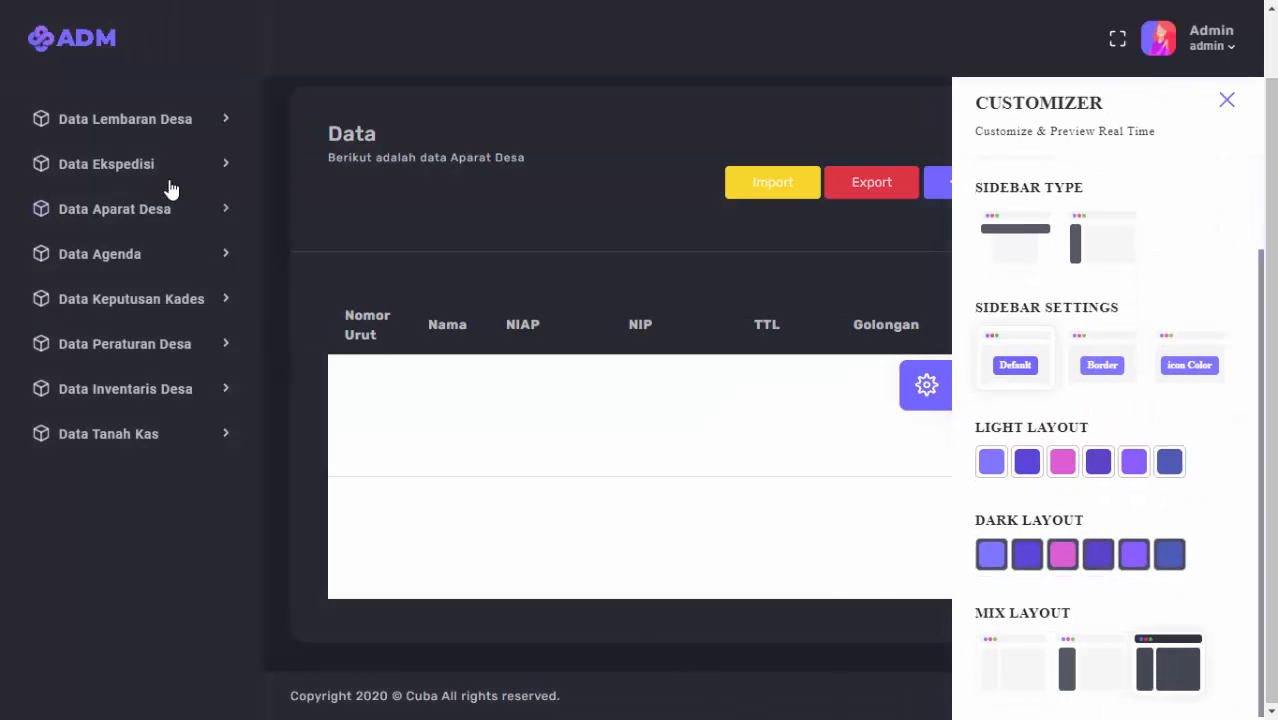
Open Data Lembaran Desa and apply the second Mix Layout with only the sidebar dark.
left_click(164, 134)
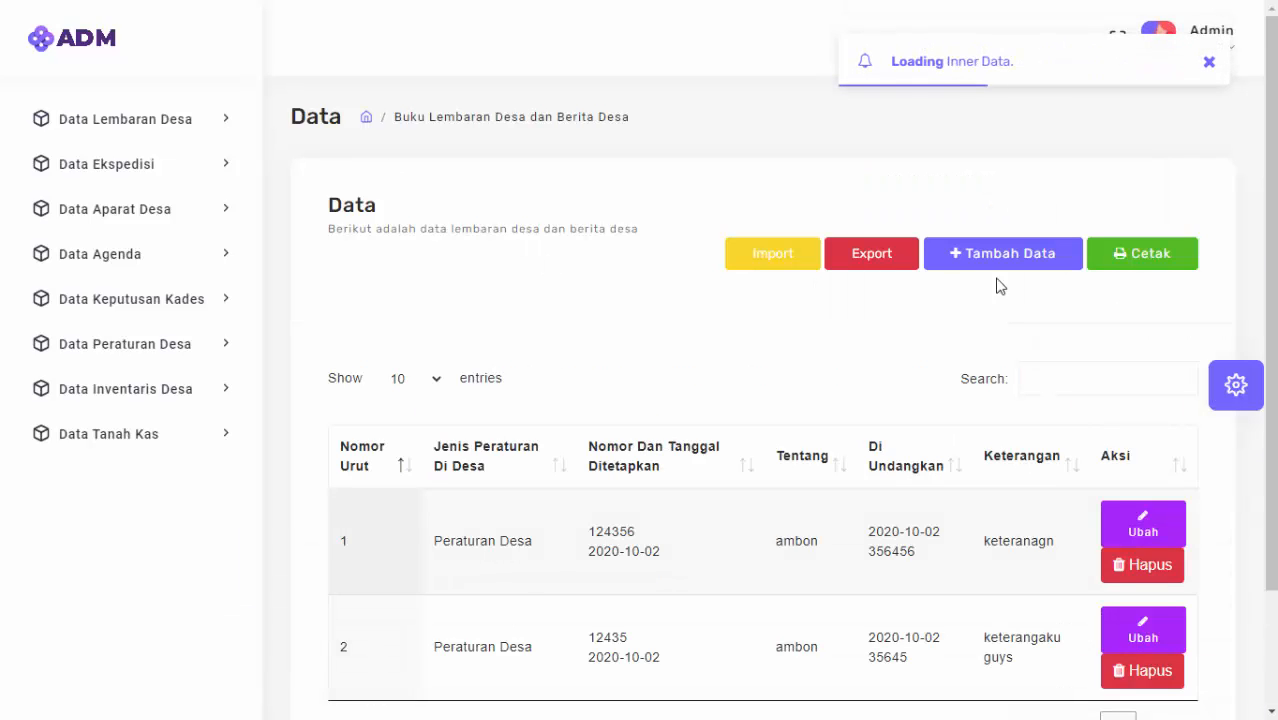
left_click(1250, 386)
scroll(1101, 672, "down", 2)
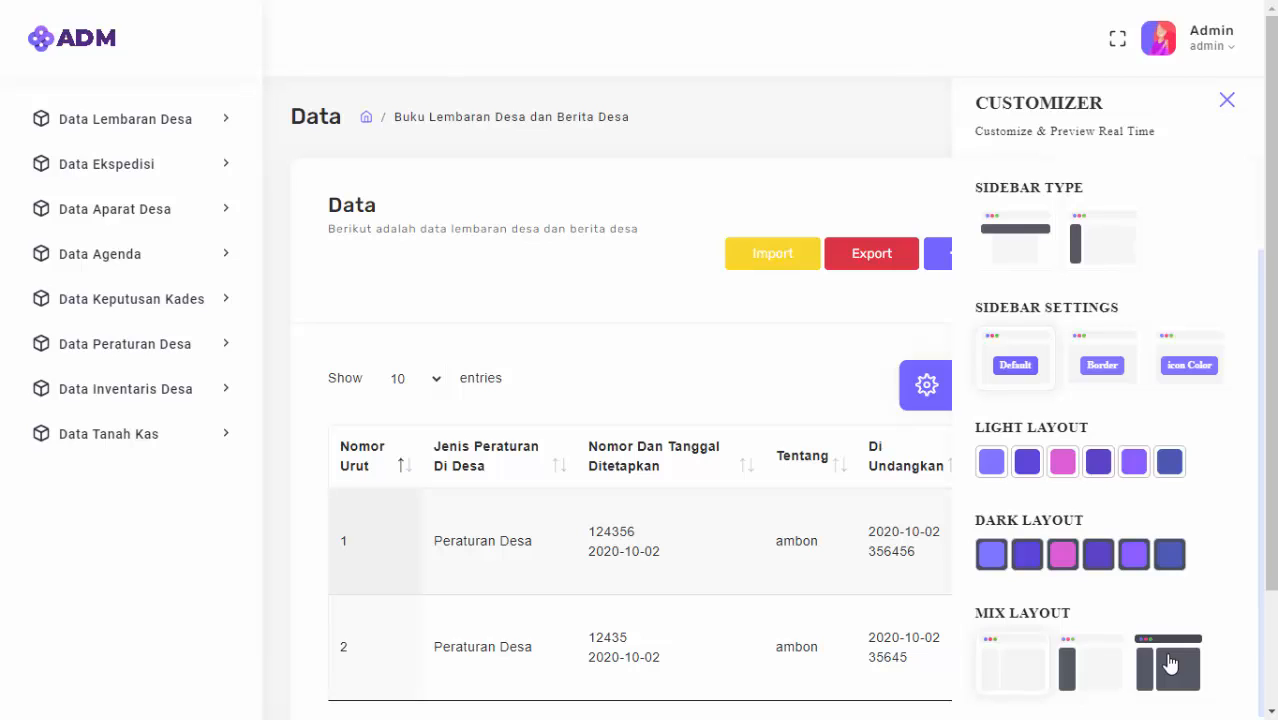
left_click(1066, 660)
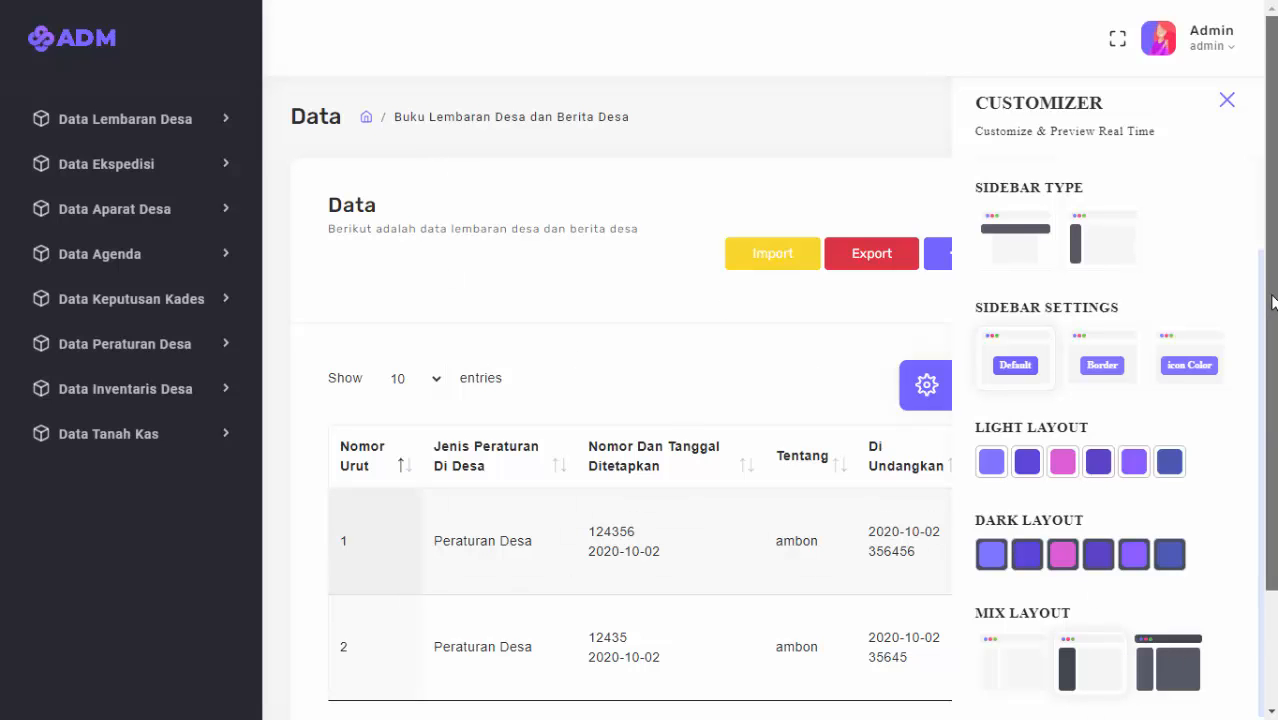
scroll(1272, 303, "down", 2)
scroll(1272, 303, "up", 2)
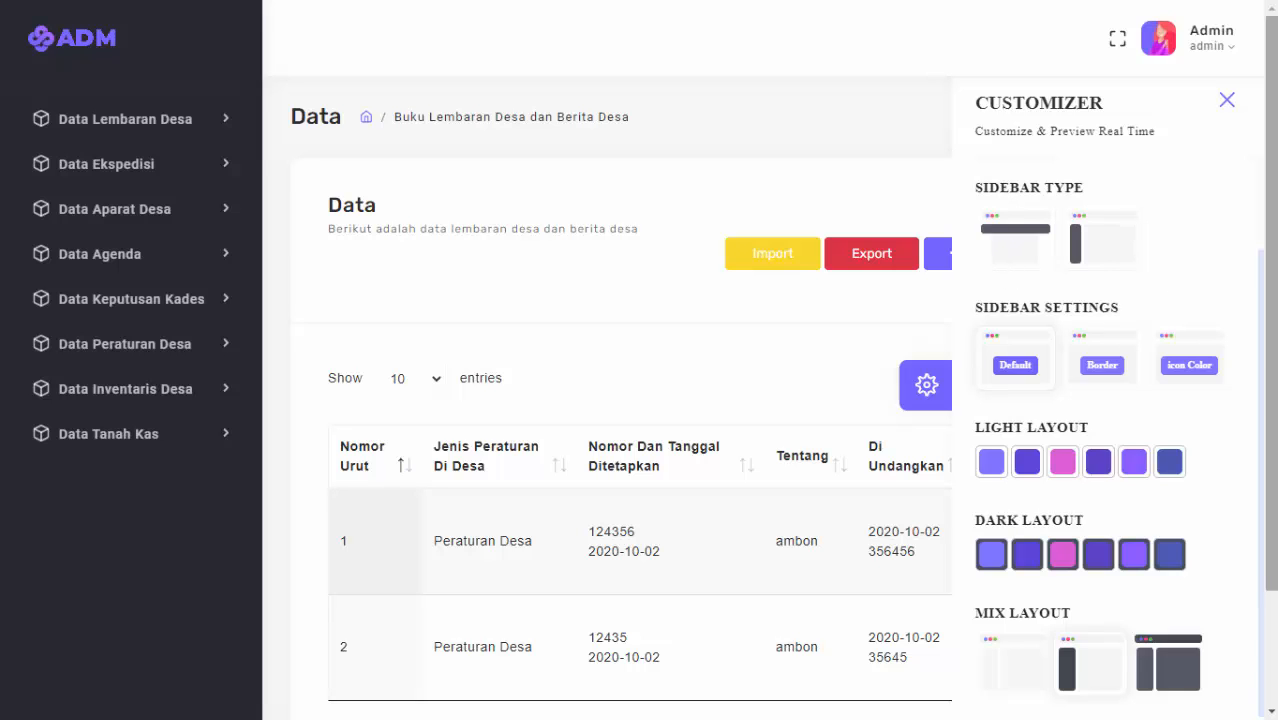
left_click(1228, 102)
scroll(650, 290, "down", 1)
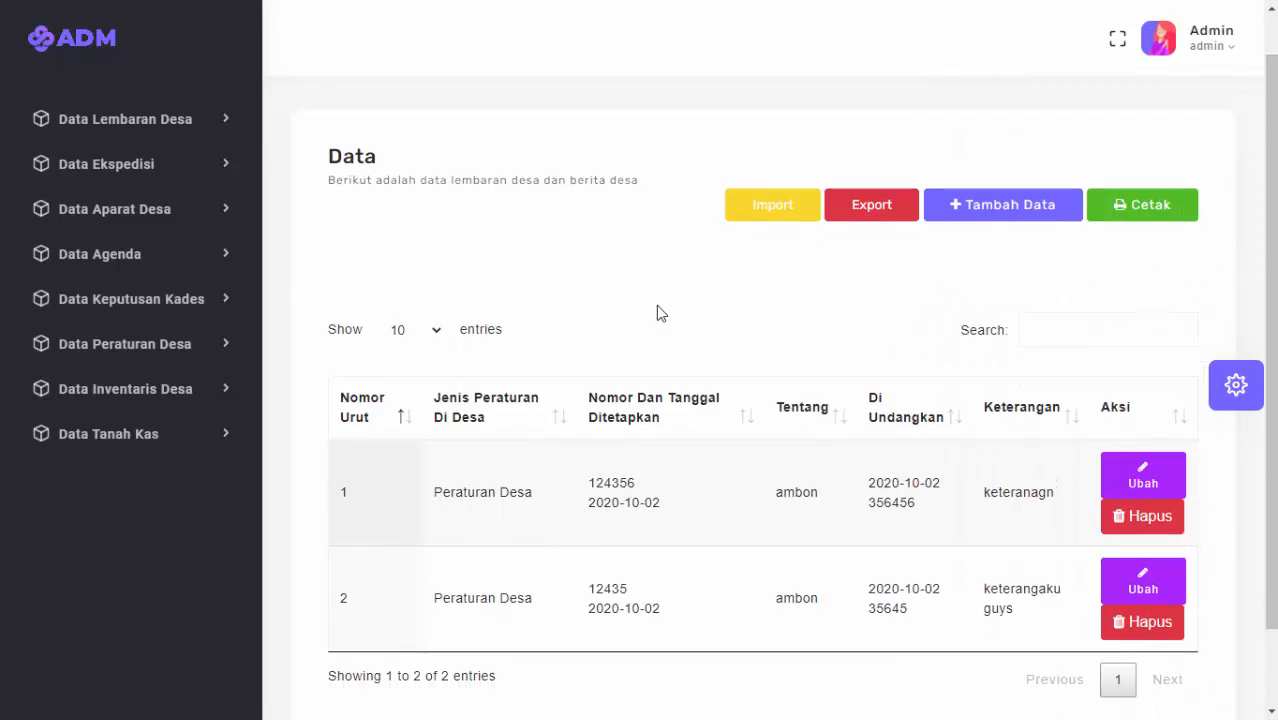
scroll(656, 305, "up", 1)
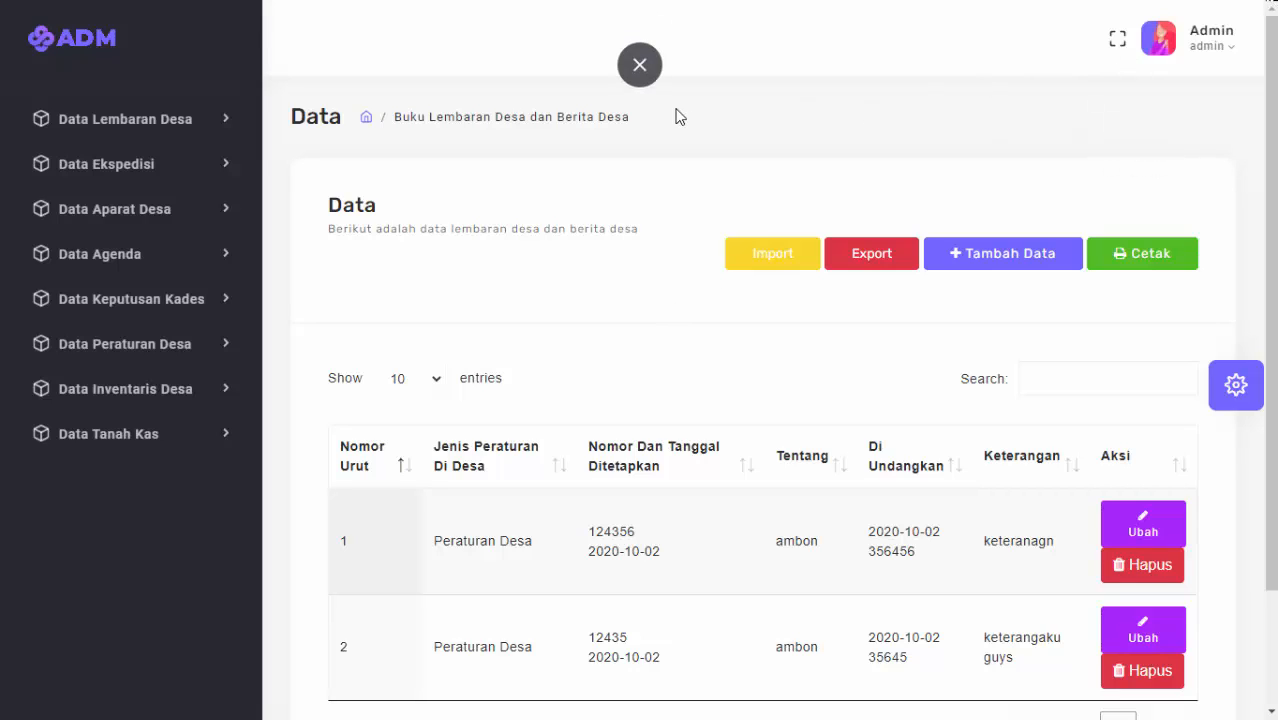